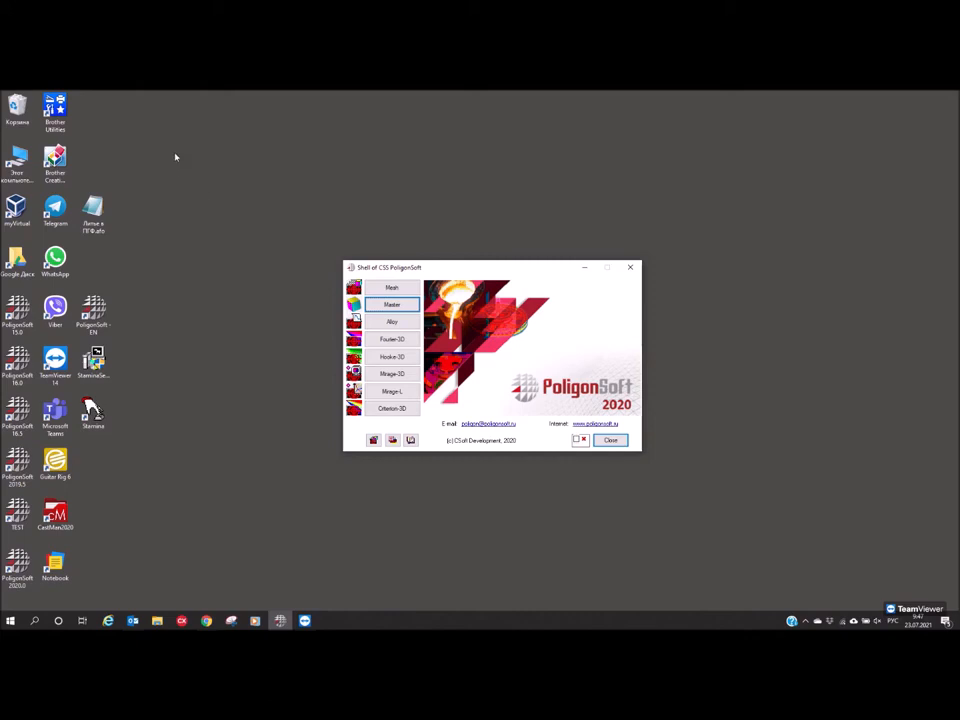
Launch the Master module from the PoligonSoft shell and widen its window slightly
drag(481, 275, 483, 273)
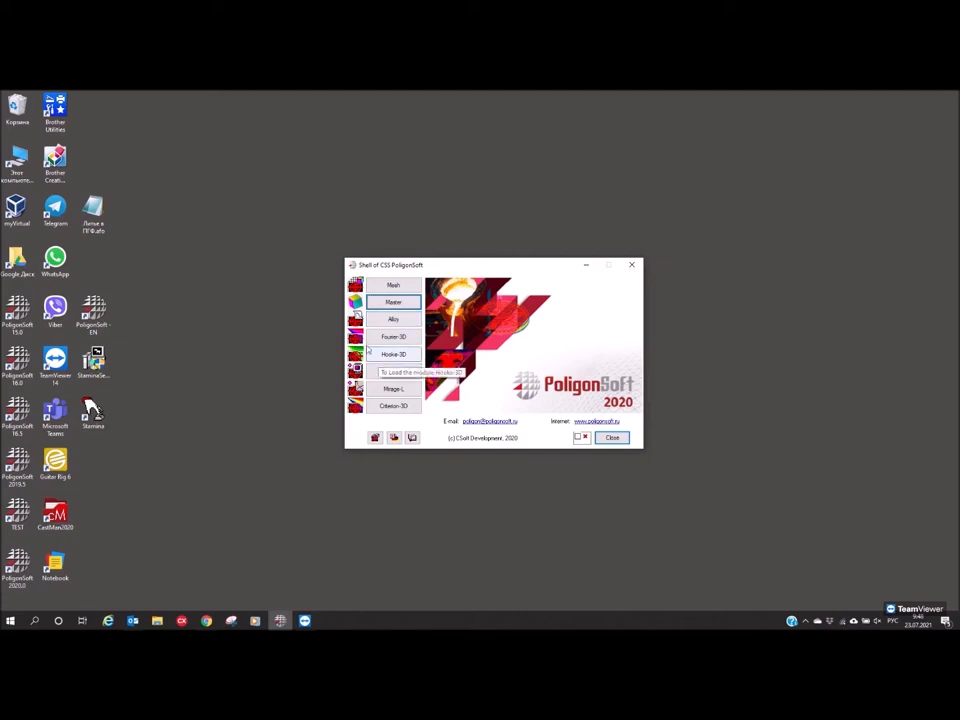
click(393, 303)
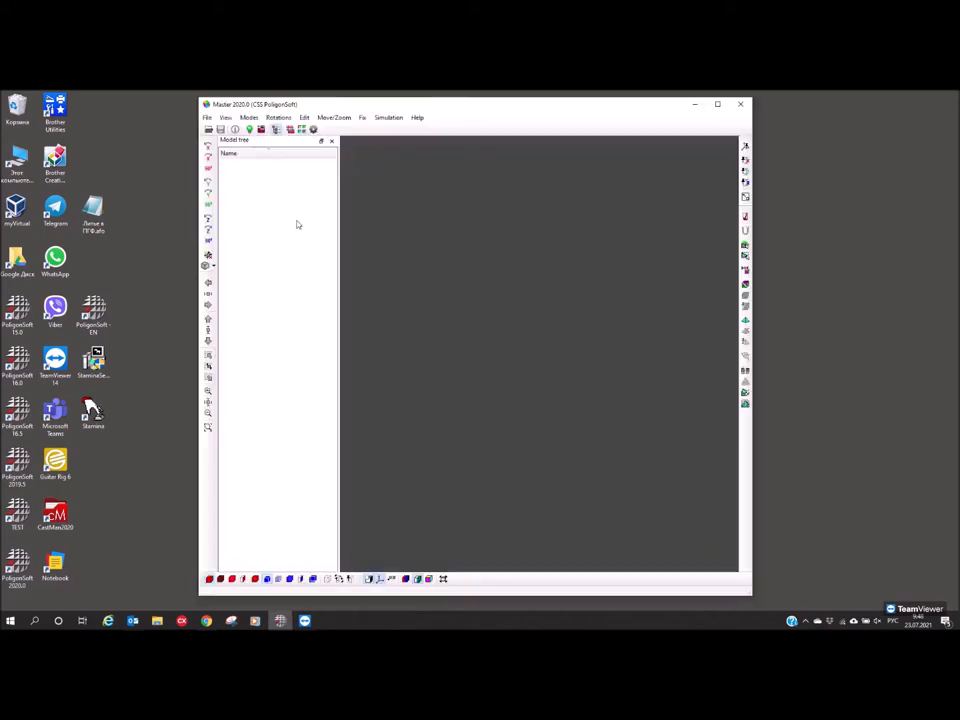
drag(753, 285, 769, 292)
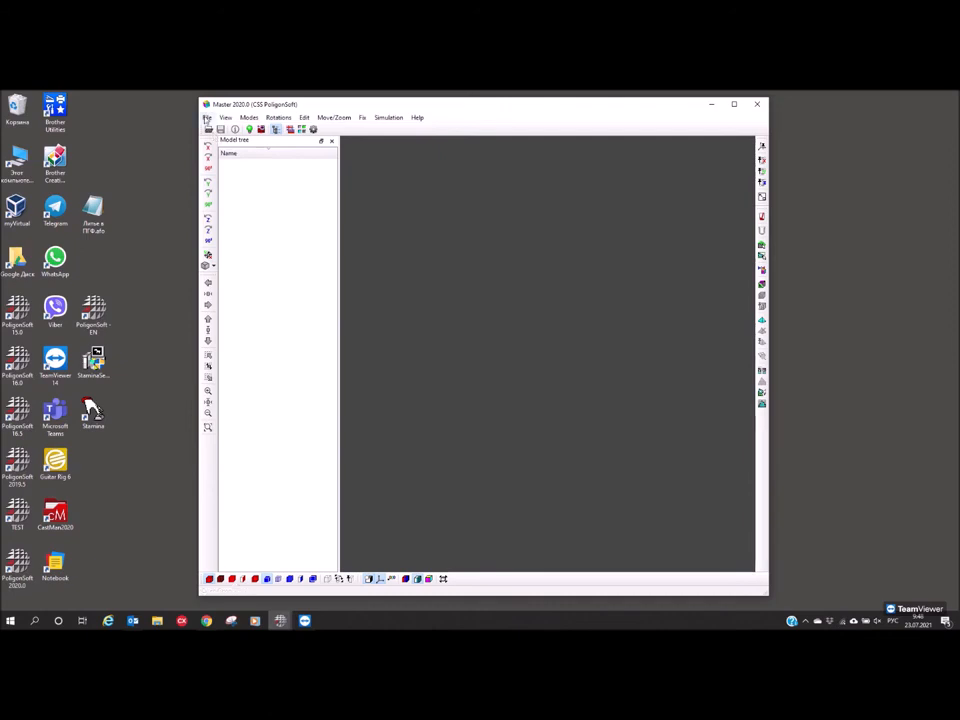
click(278, 118)
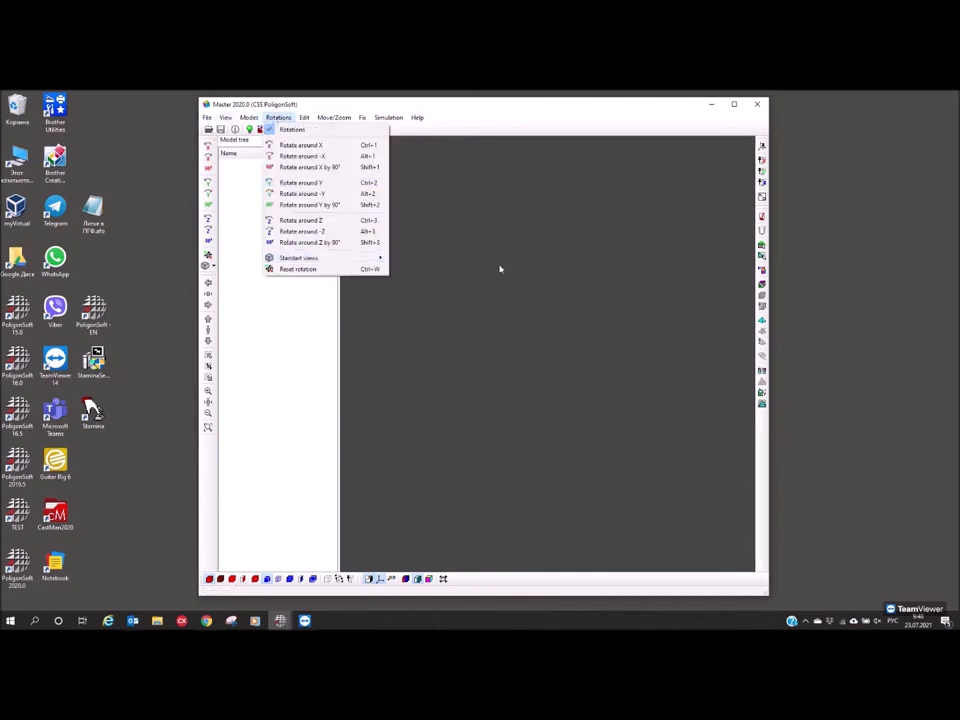
click(505, 265)
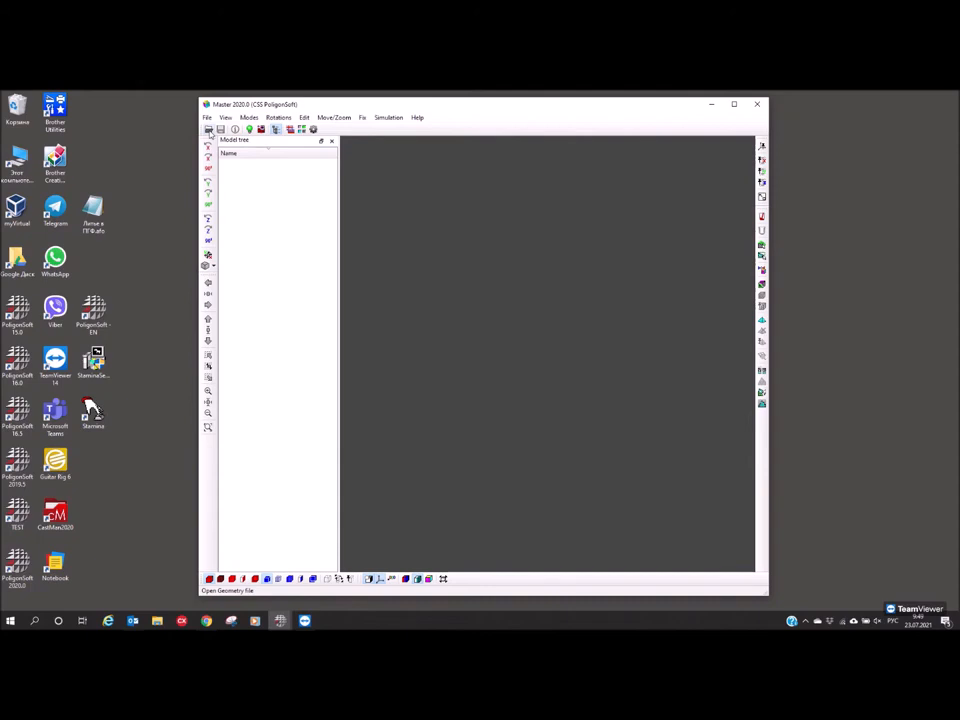
Start opening a geometry file with HyperMesh as the file type and Millimeters as the units
click(208, 130)
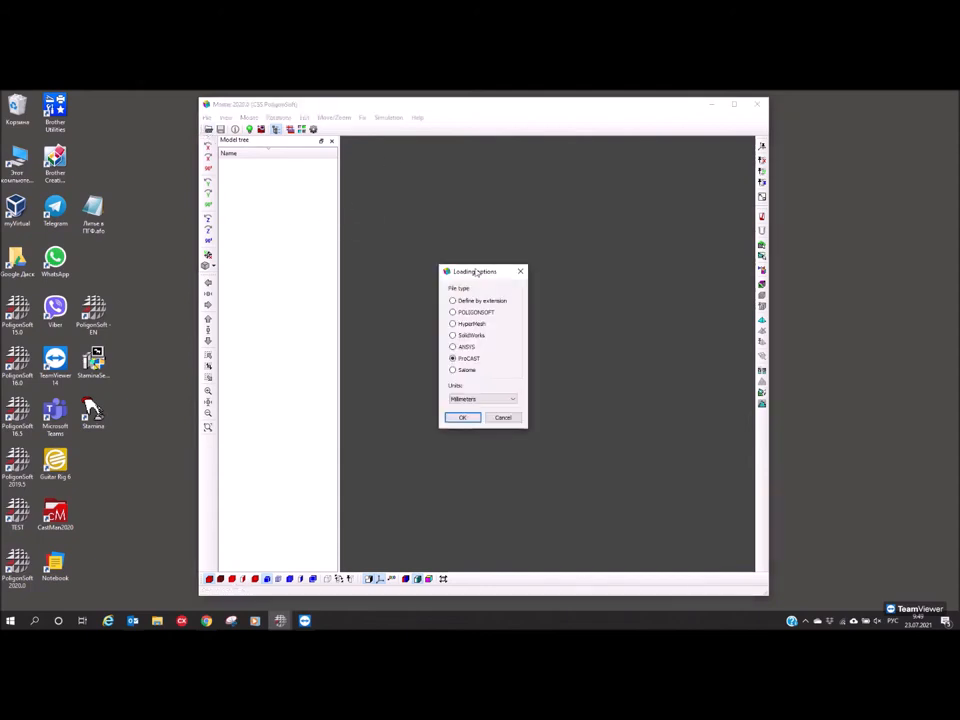
drag(476, 272, 477, 248)
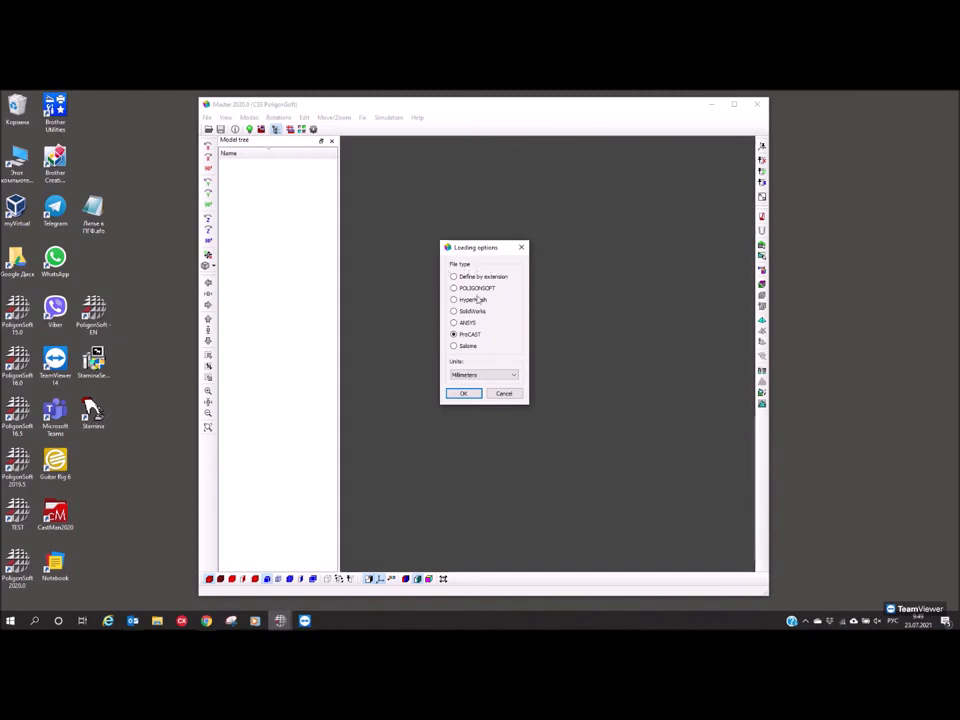
click(455, 300)
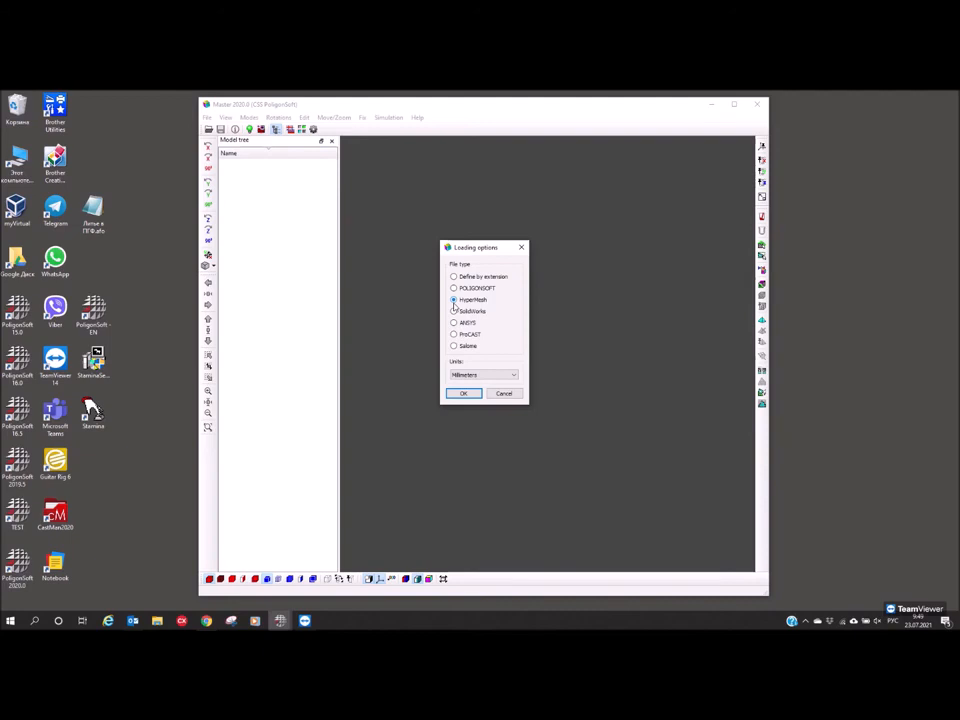
click(510, 376)
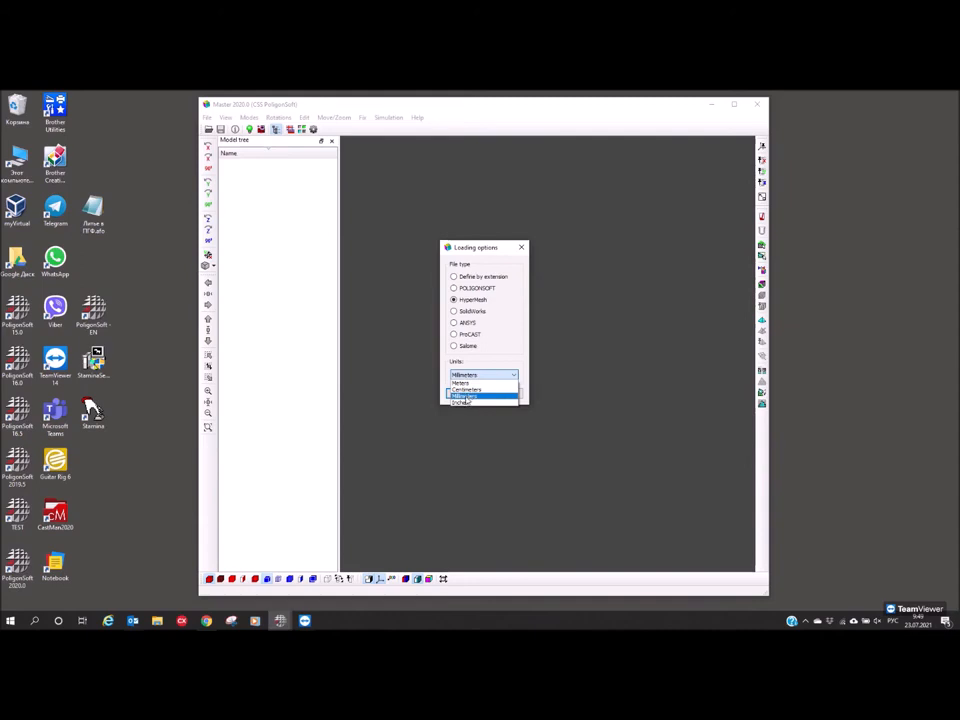
click(462, 397)
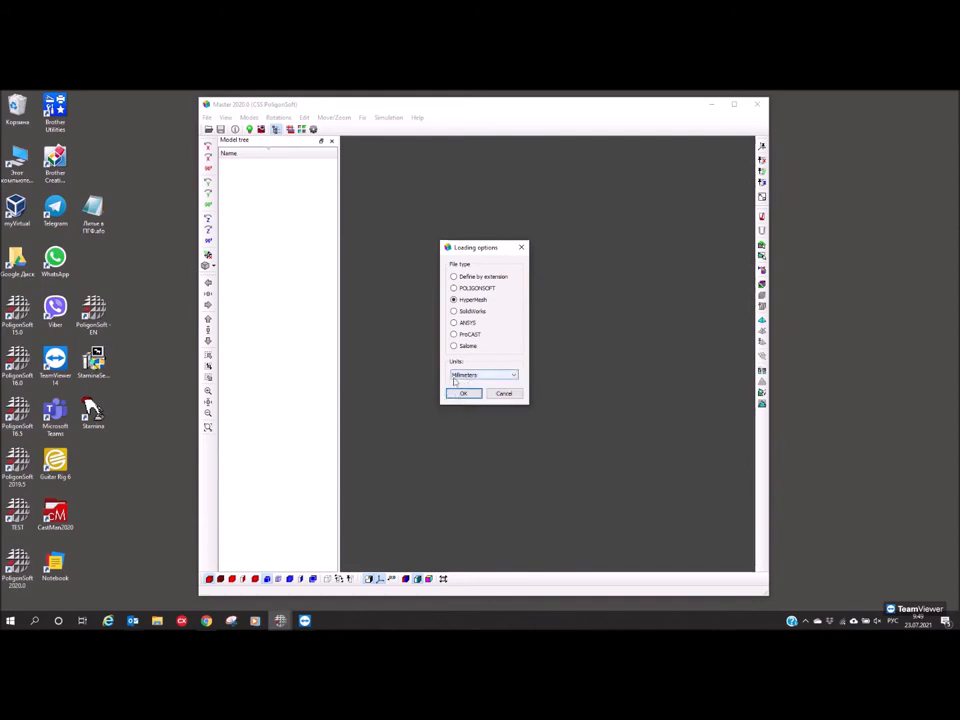
click(463, 393)
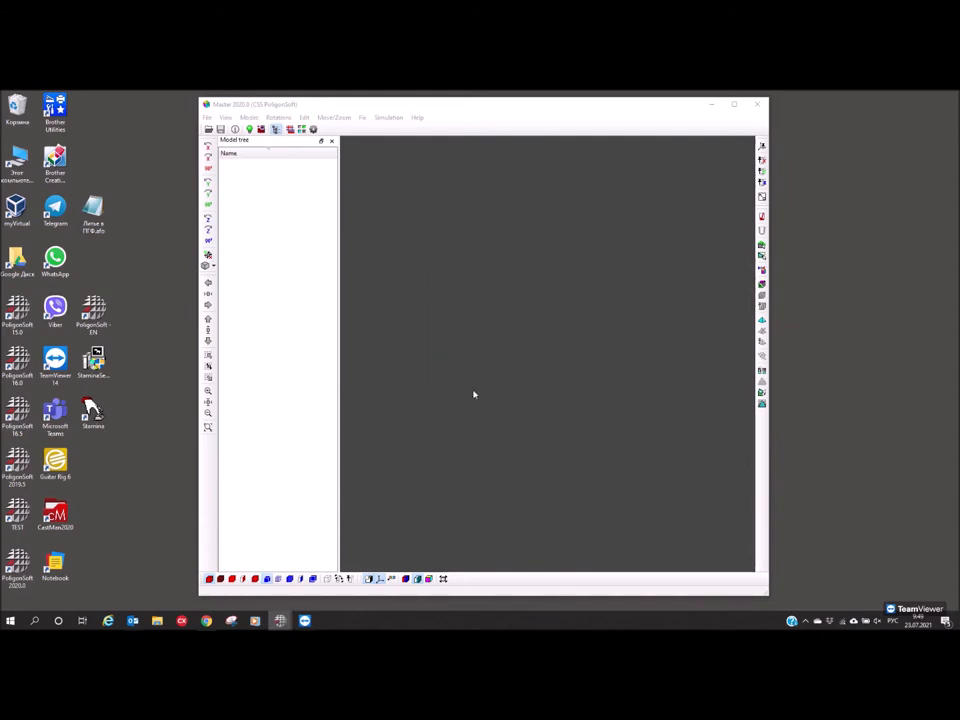
Load the geometry file mol_b_sph_pit.hyp from C:\PoligonSoft2020.0\Tutorial\Opit_1
drag(341, 122, 414, 150)
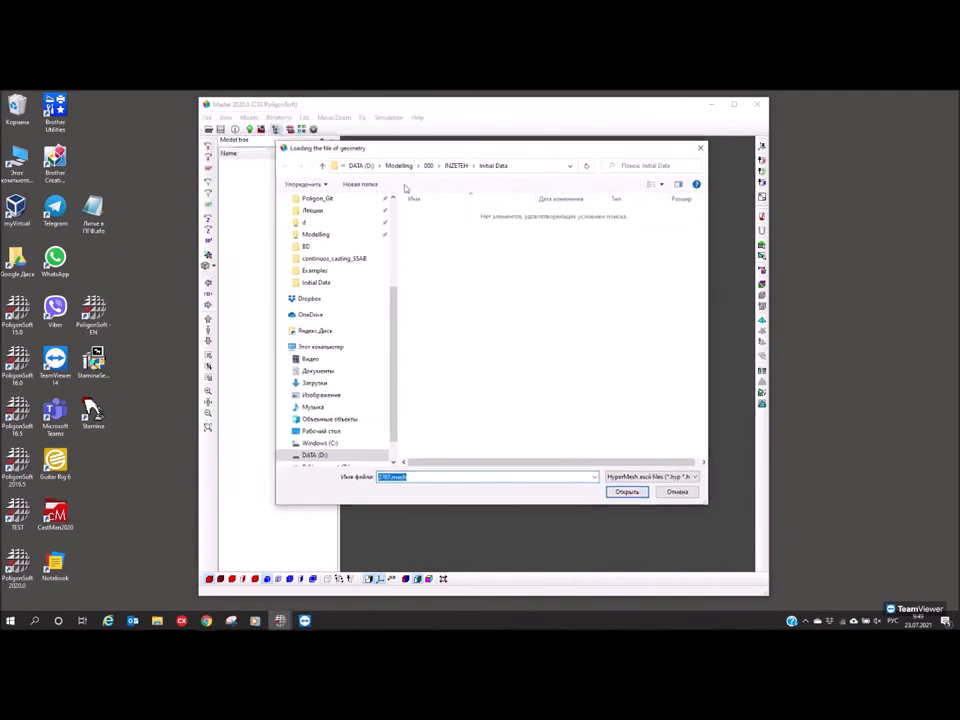
click(320, 443)
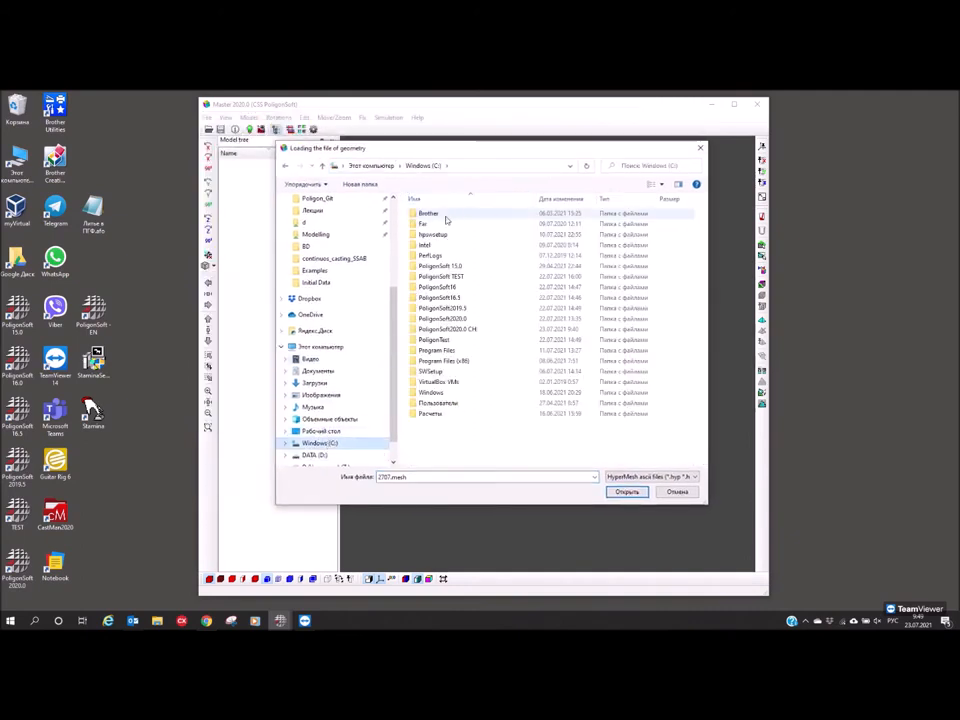
click(458, 330)
double_click(460, 332)
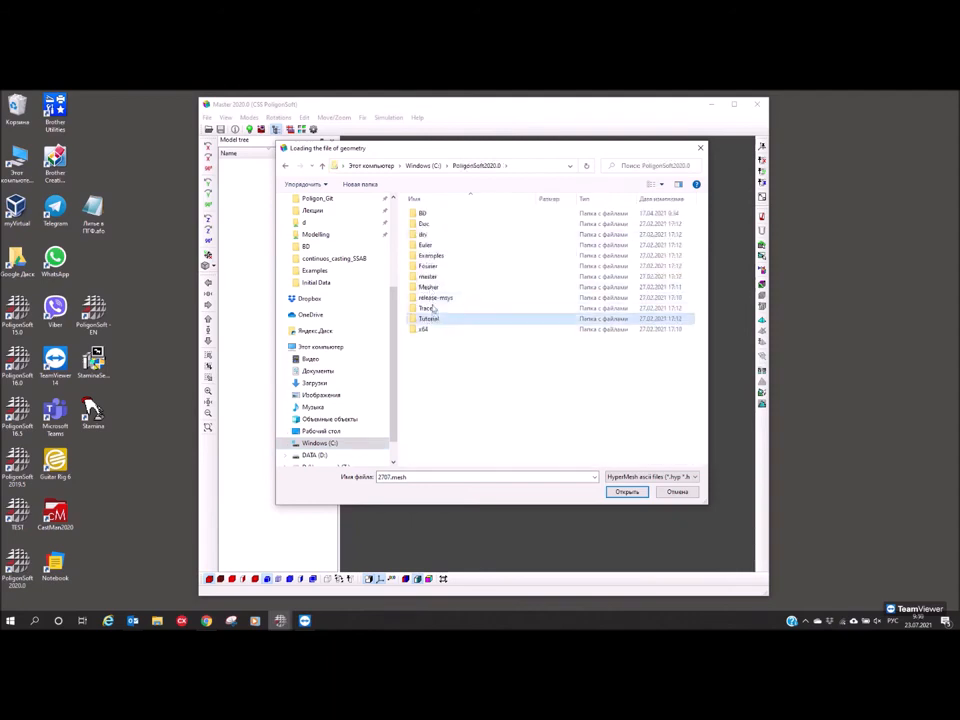
double_click(428, 318)
double_click(427, 213)
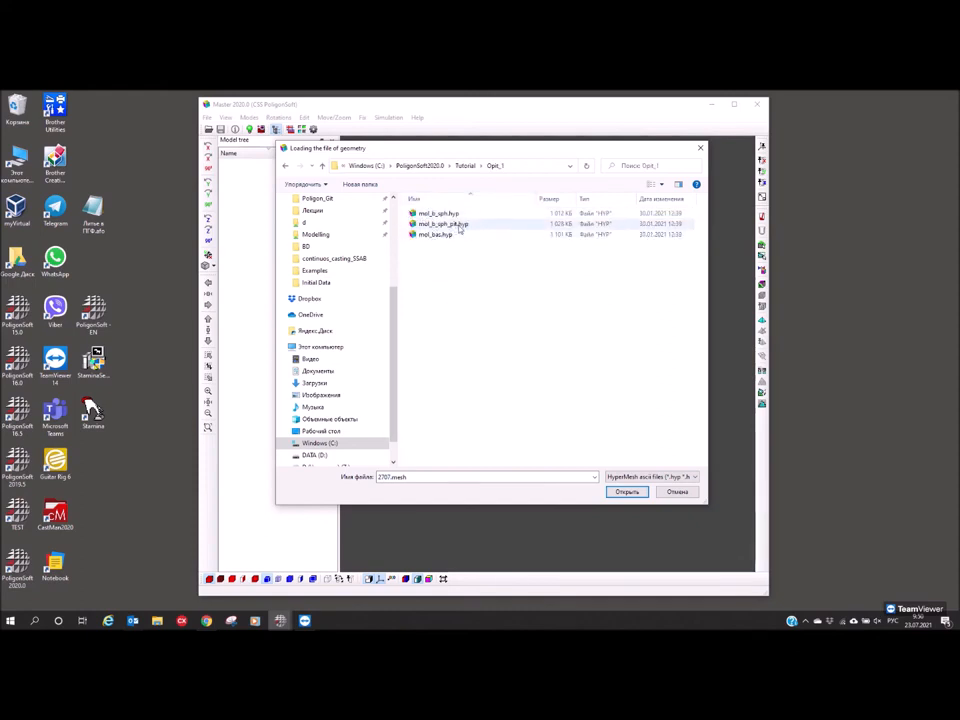
click(443, 224)
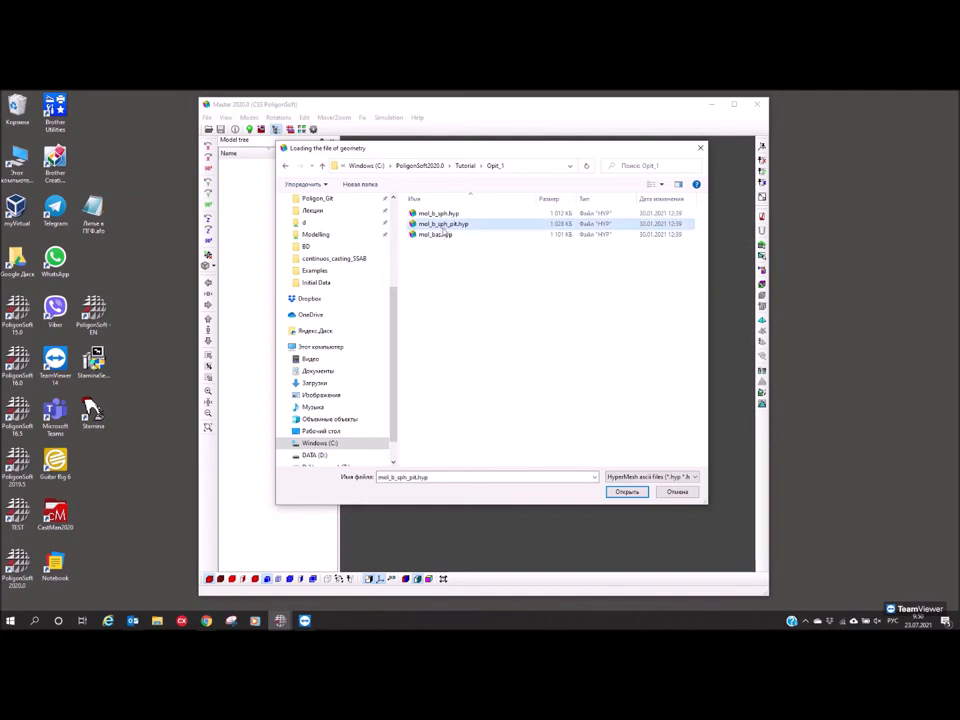
click(620, 492)
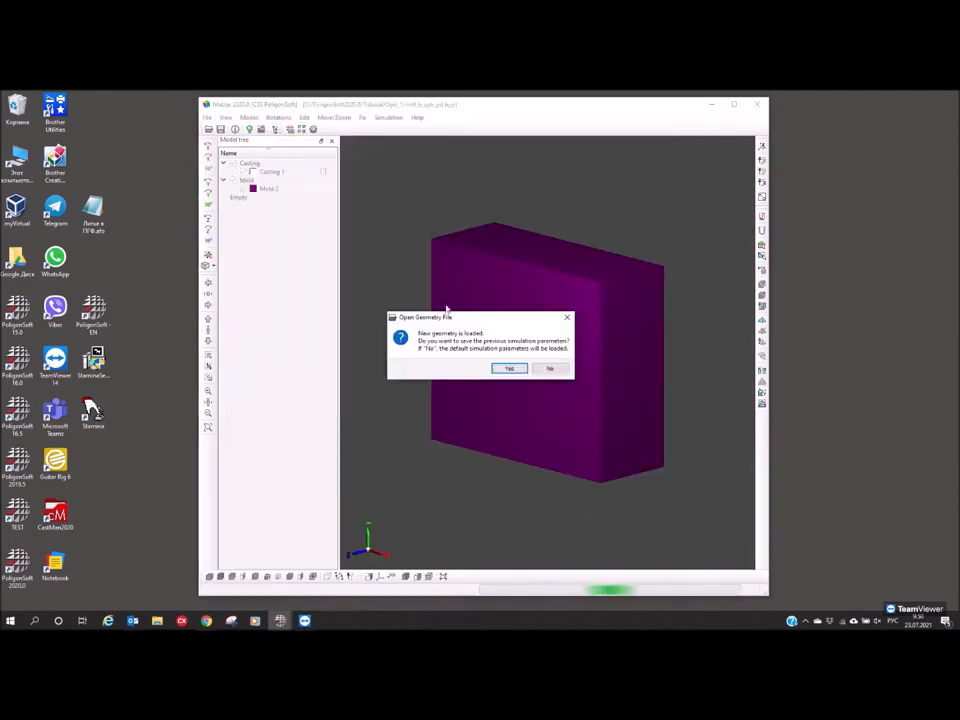
Decline keeping the previous simulation parameters so that the defaults are loaded with the new geometry
drag(449, 320, 279, 317)
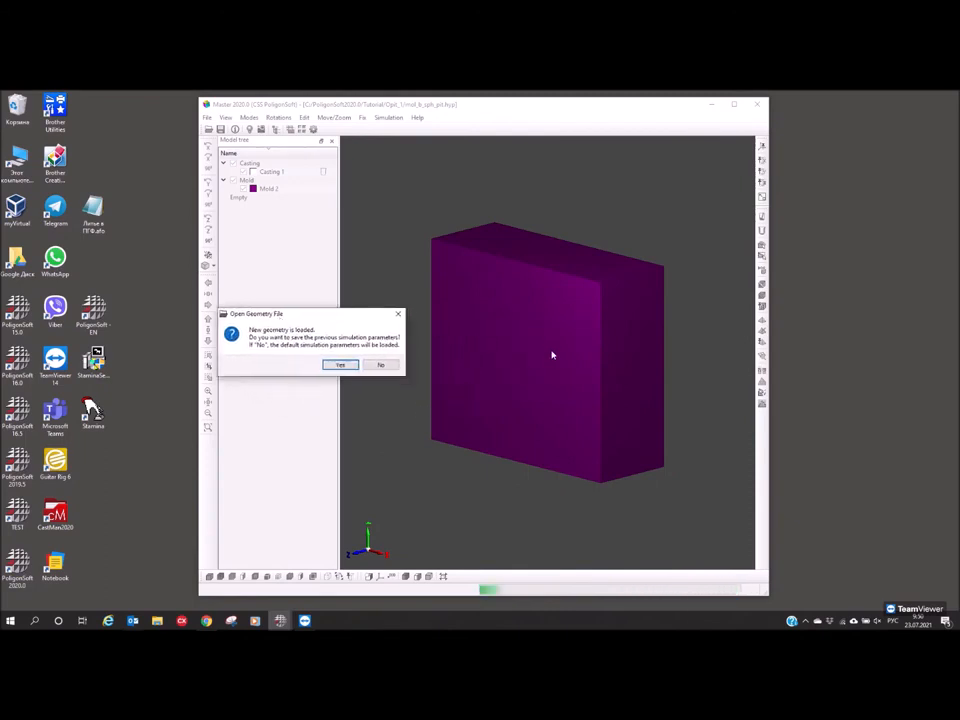
drag(289, 315, 311, 277)
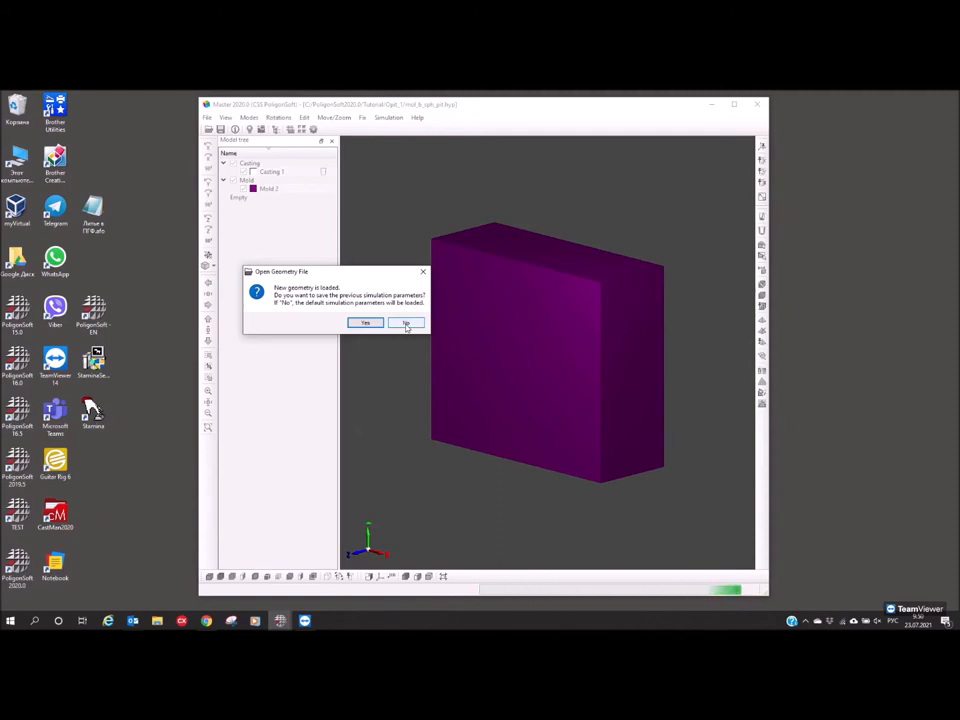
click(406, 324)
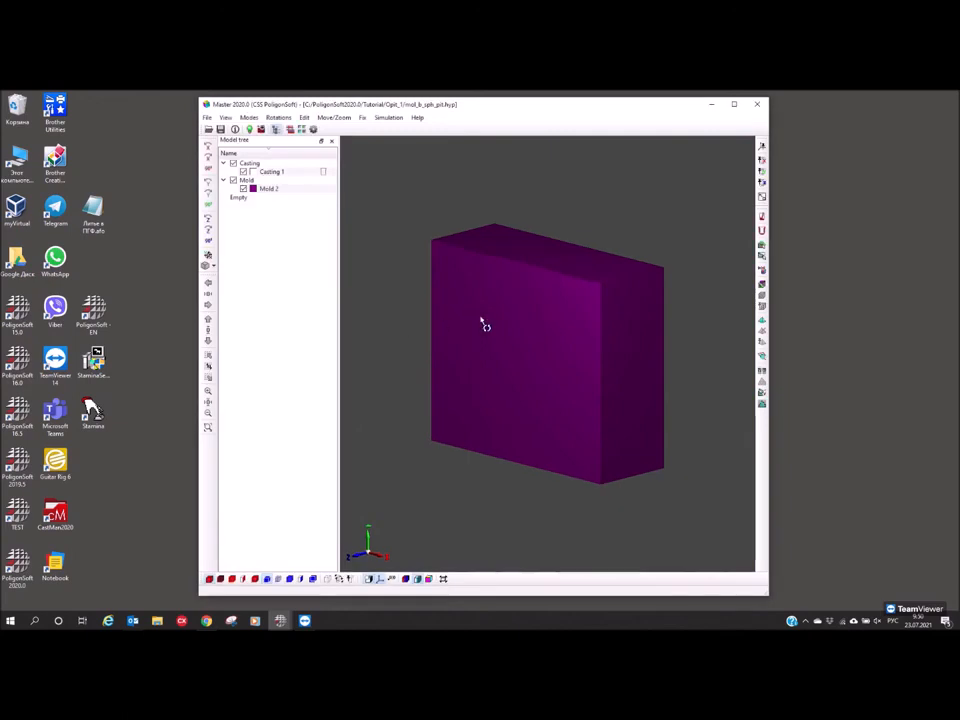
Hide Mold 2 in the model and examine the shape of Casting 1 on its own
drag(480, 317, 555, 377)
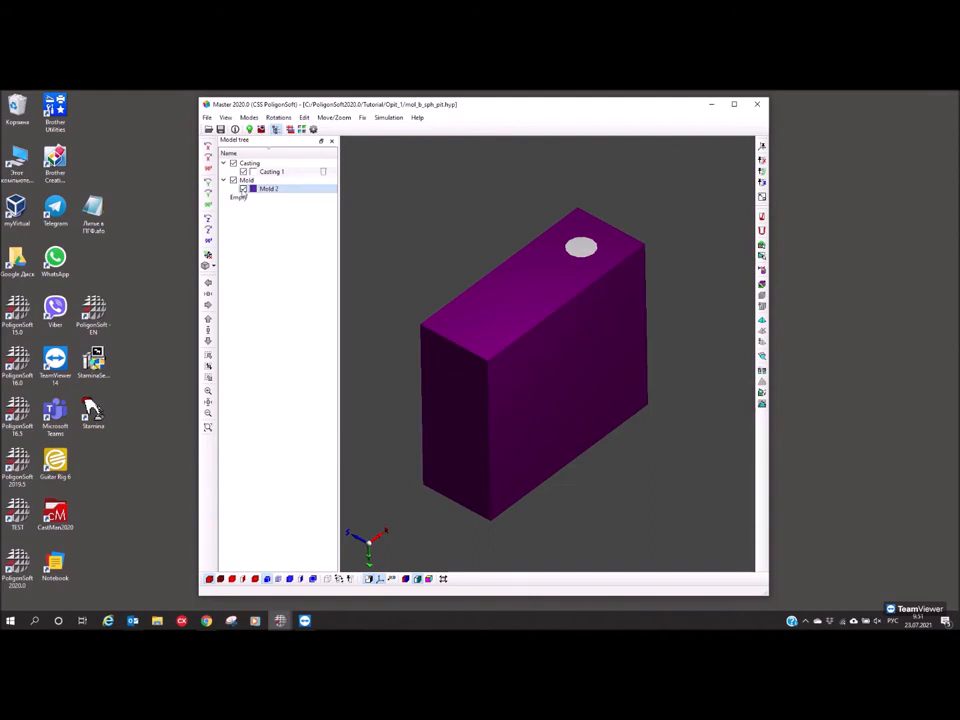
click(244, 189)
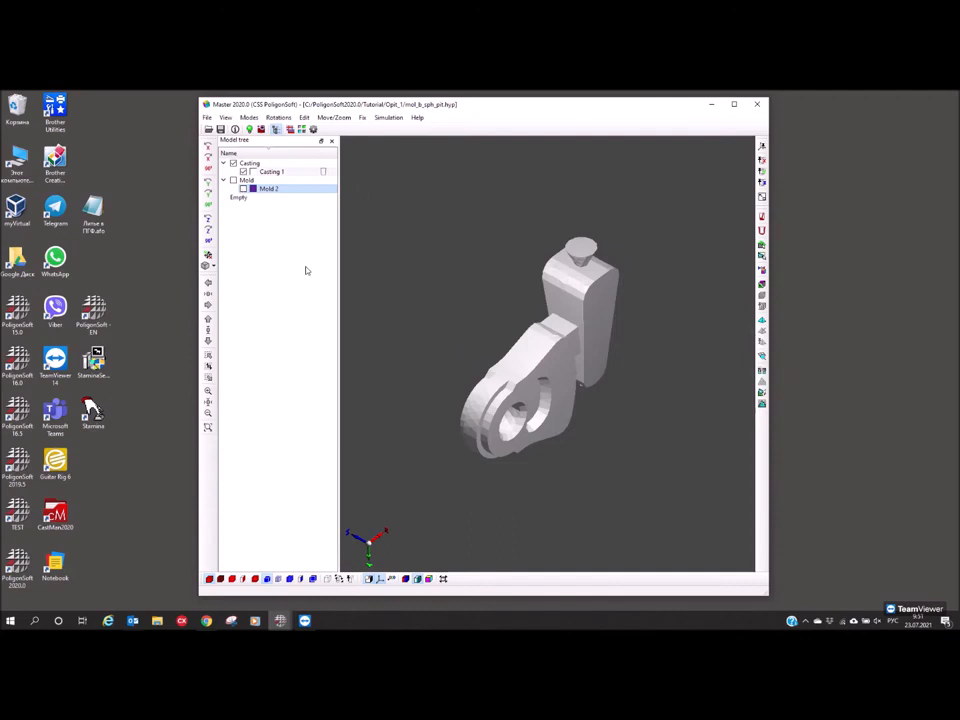
click(244, 189)
click(244, 189)
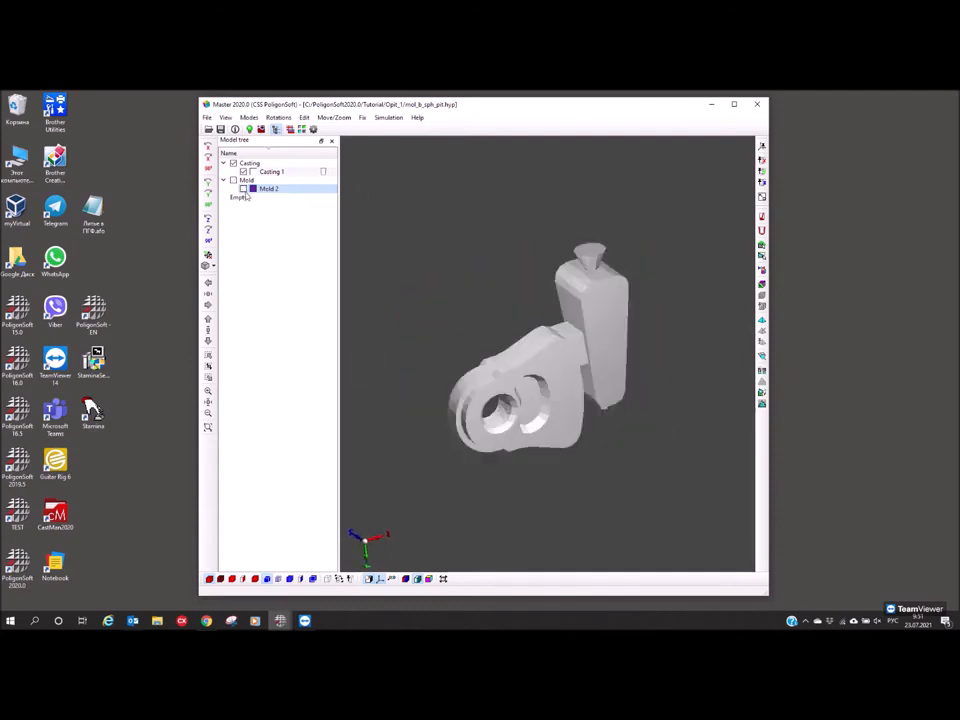
click(271, 172)
middle_drag(488, 395, 499, 424)
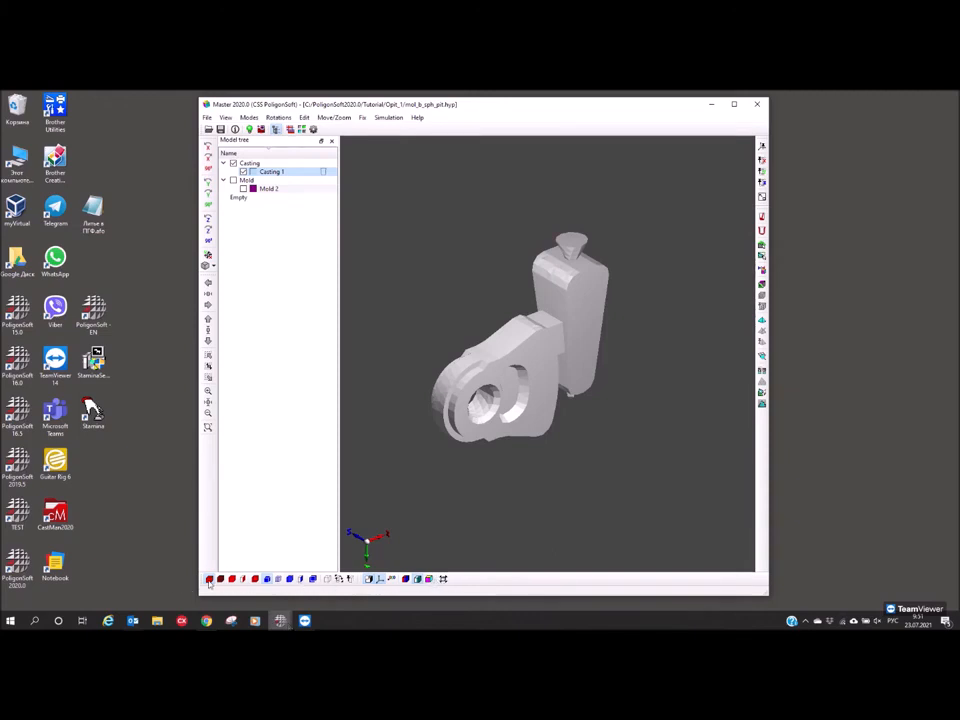
middle_drag(438, 424, 448, 429)
scroll(465, 404, up, 2)
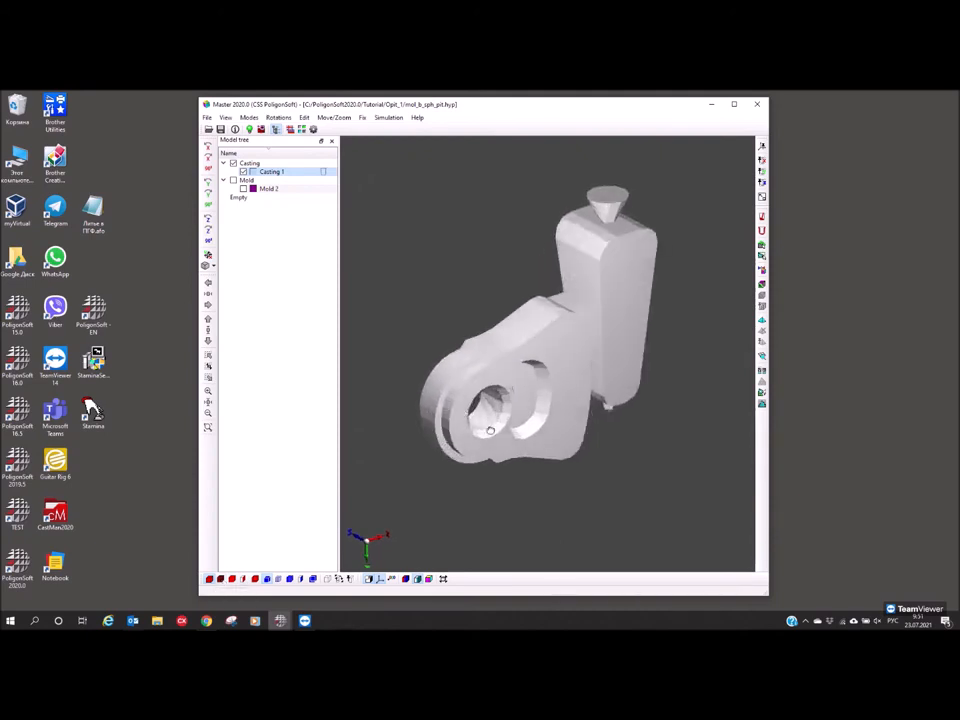
Try the casting display modes, ending with the cut-away display, and examine the sectioned casting
click(220, 579)
click(231, 580)
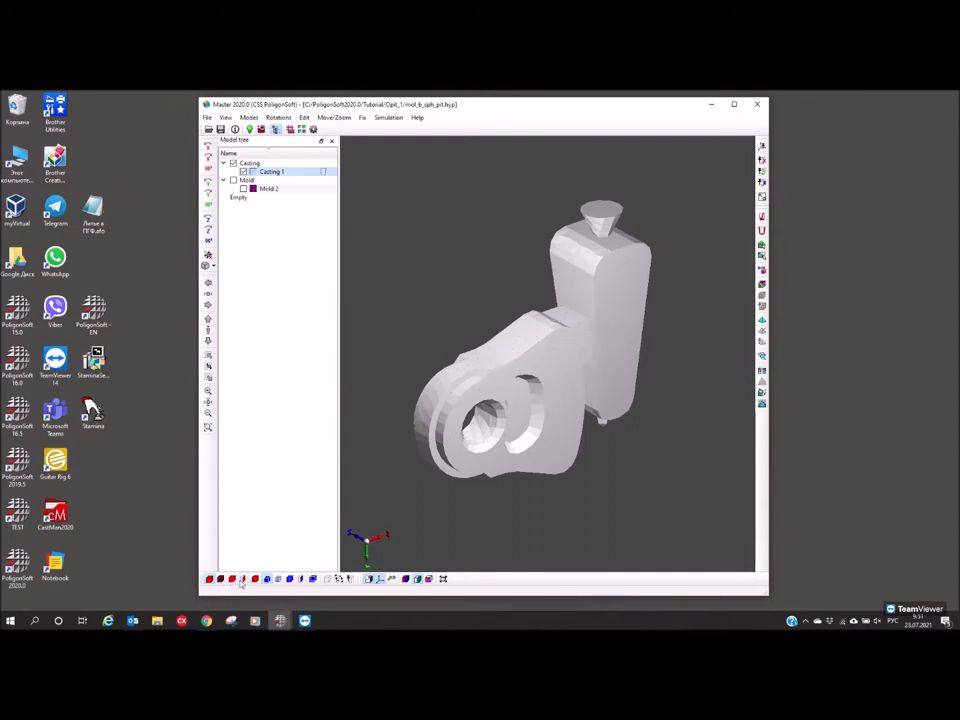
click(242, 581)
mouse_move(416, 478)
middle_down()
mouse_move(568, 460)
mouse_move(624, 489)
mouse_move(548, 505)
mouse_move(536, 486)
mouse_move(544, 454)
mouse_move(466, 470)
middle_up()
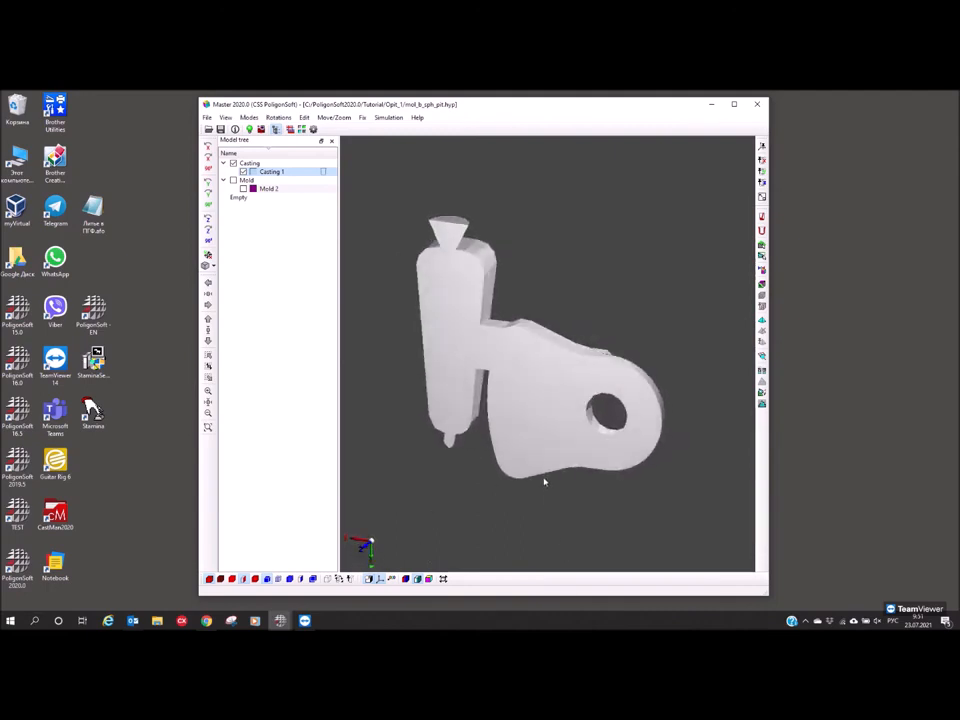
middle_drag(545, 482, 548, 478)
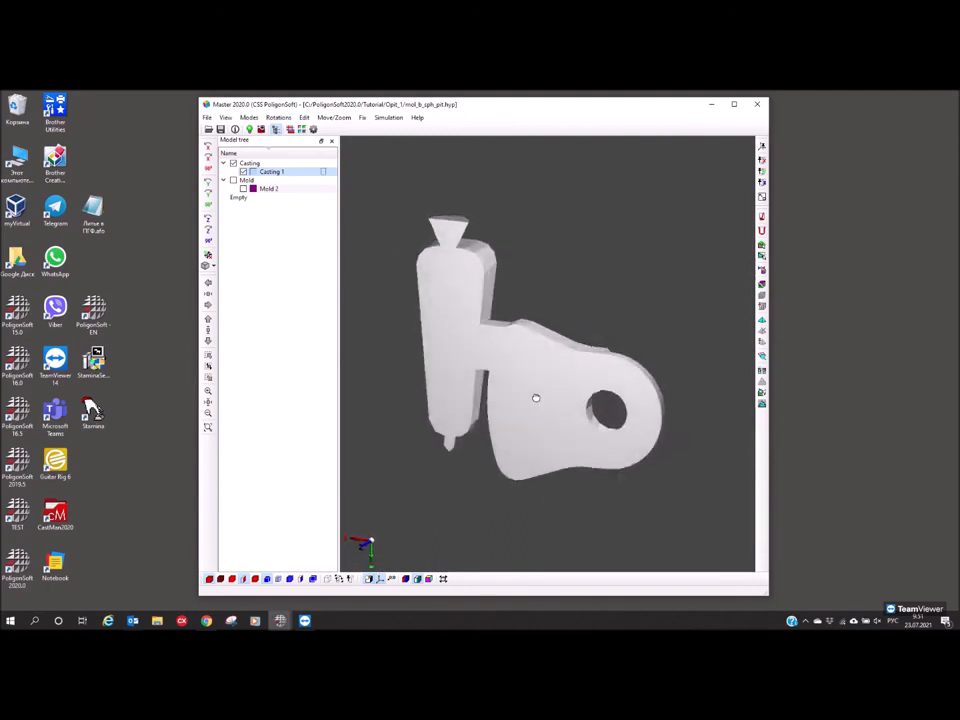
middle_drag(536, 398, 520, 393)
scroll(523, 403, down, 1)
Examine the sectioned casting with outlined edges and return it to the full solid display
click(243, 581)
click(245, 581)
click(255, 582)
mouse_move(433, 480)
middle_down()
mouse_move(450, 471)
mouse_move(446, 460)
middle_up()
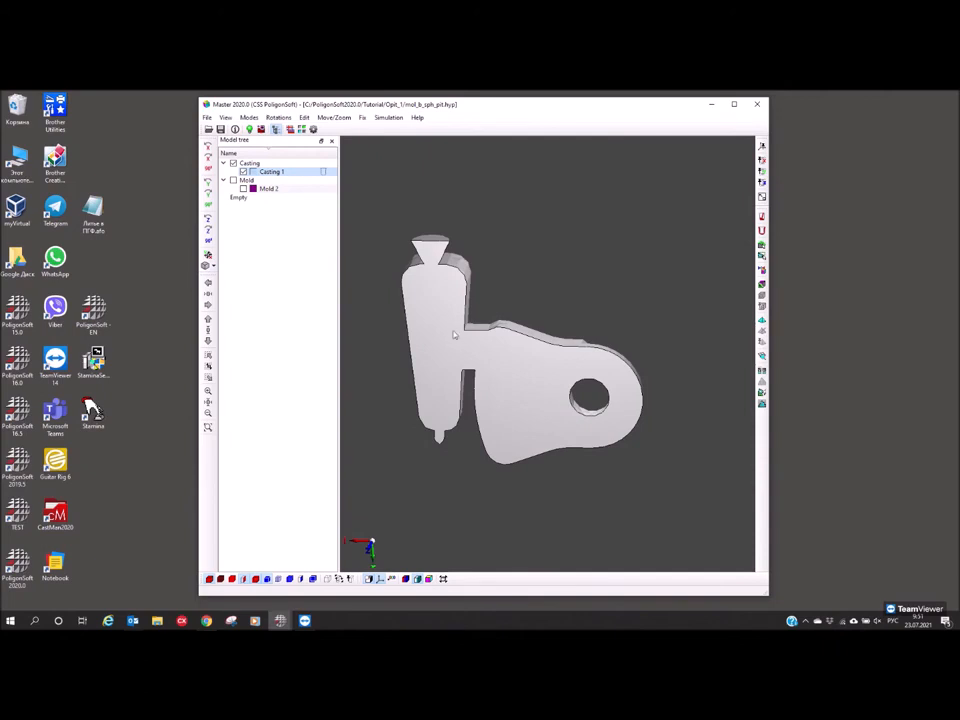
middle_drag(493, 428, 476, 437)
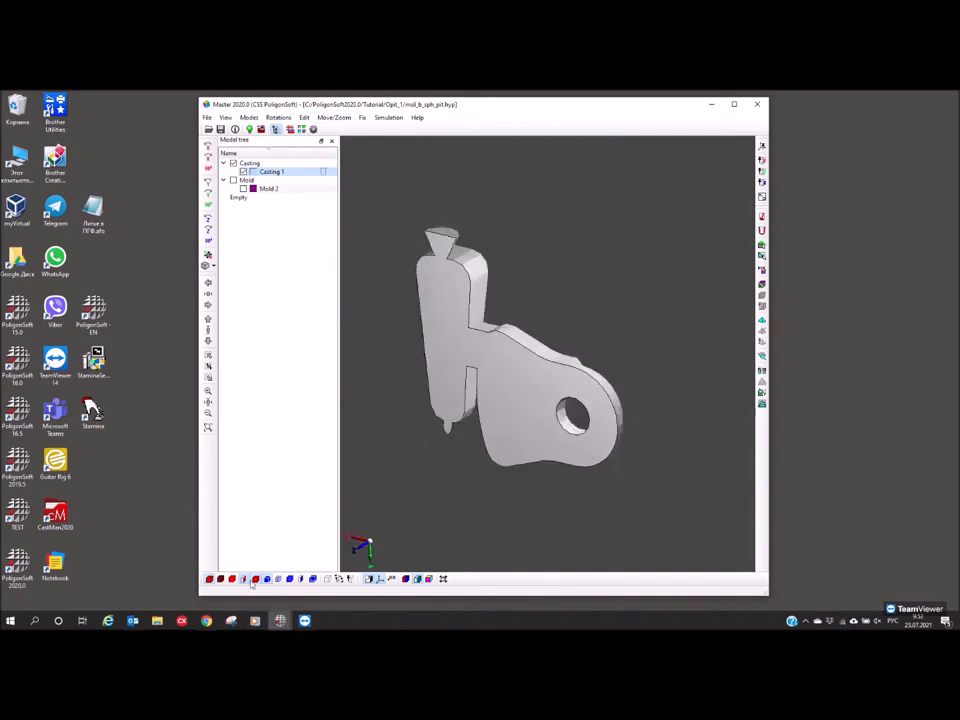
click(268, 581)
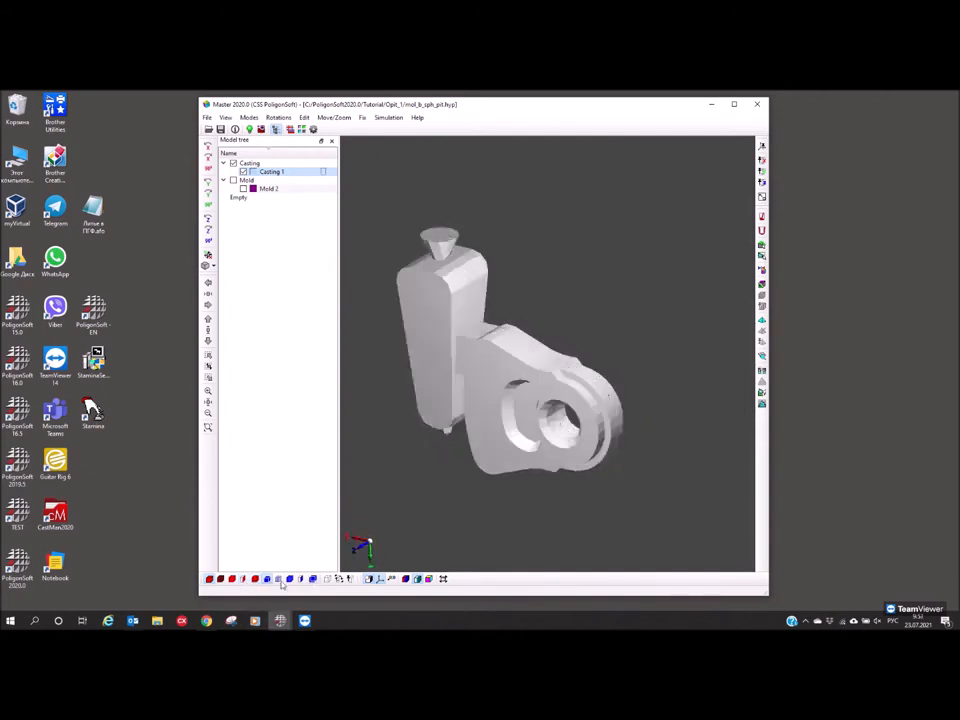
Show Mold 2 again and preview the available mold display modes
click(243, 189)
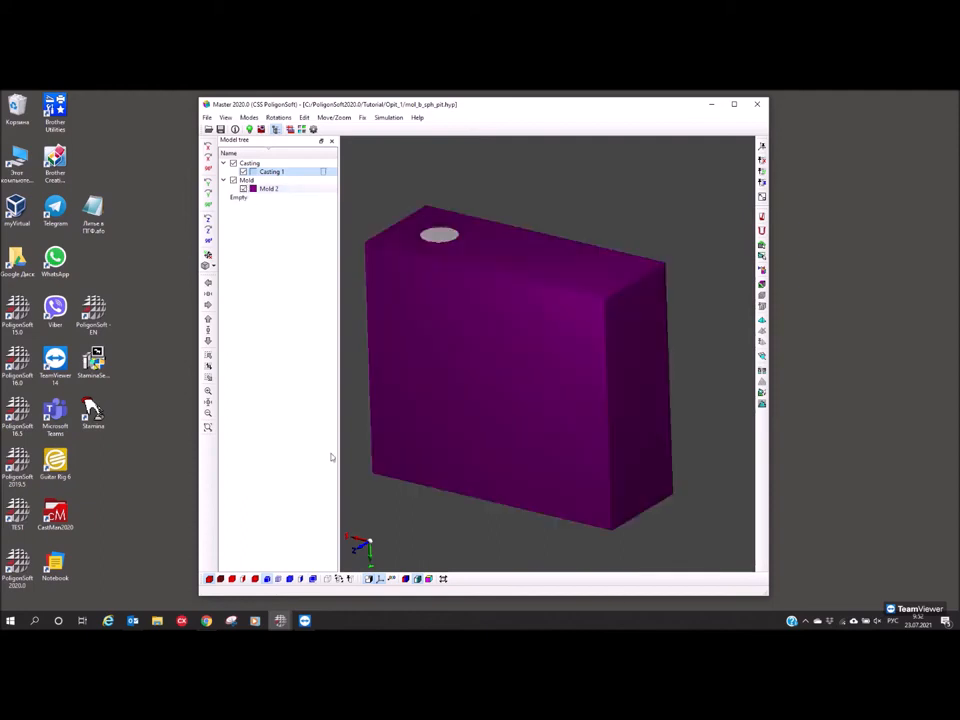
click(278, 580)
click(289, 580)
click(301, 580)
click(301, 580)
Widen the Master window further to enlarge the model area
drag(405, 413, 420, 409)
drag(197, 309, 140, 309)
drag(445, 342, 449, 361)
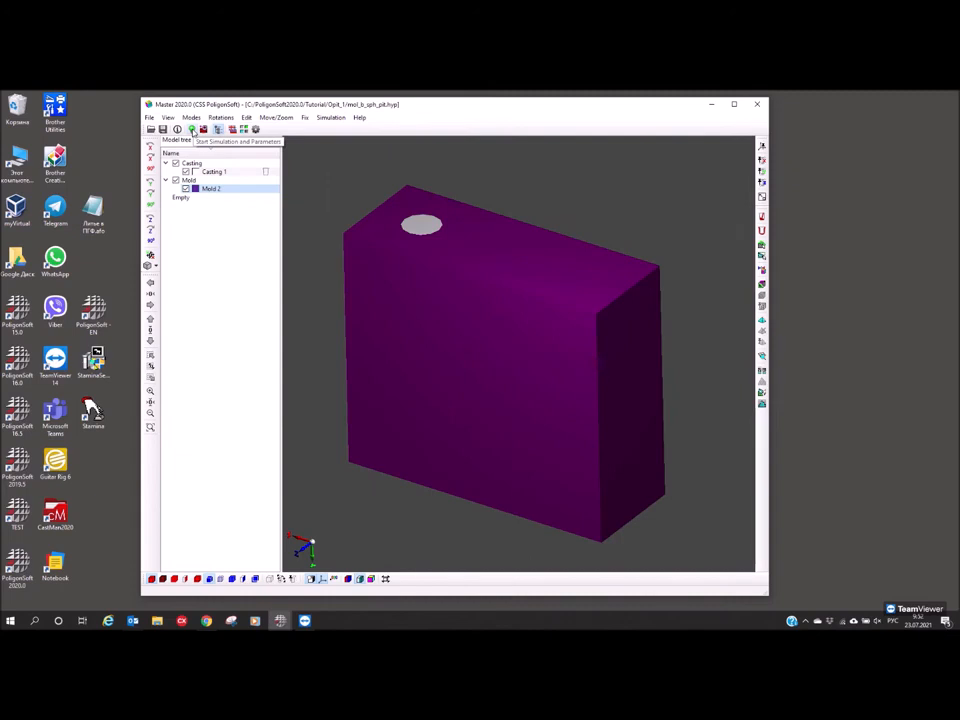
Open the simulation parameters, set the alloy temperature to 1580 °C and check the mold and environment temperatures
click(192, 130)
drag(435, 221, 487, 188)
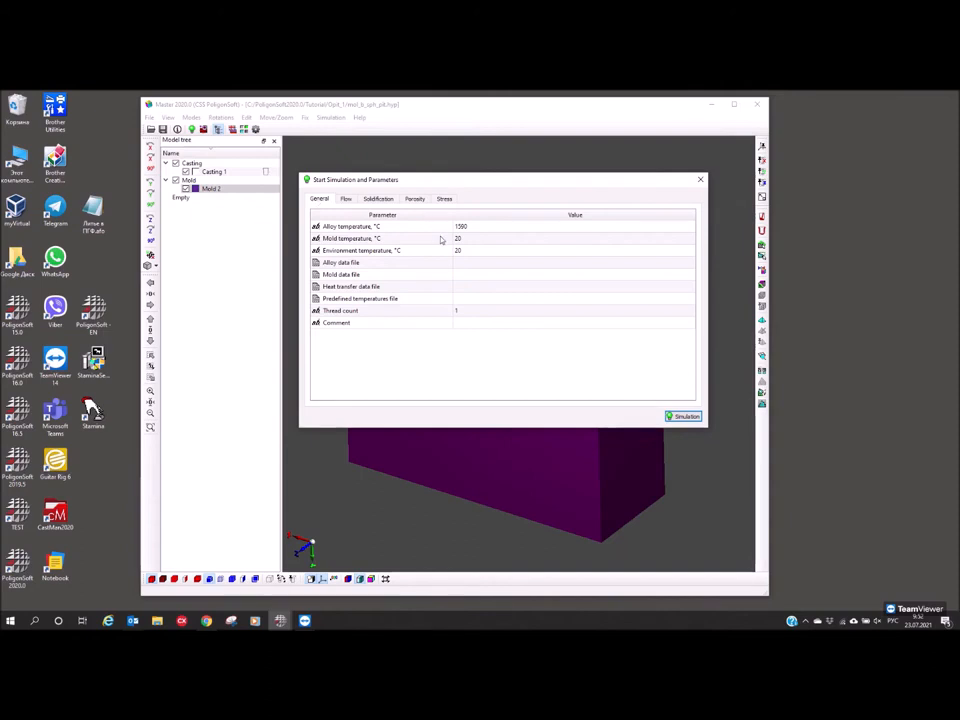
click(514, 228)
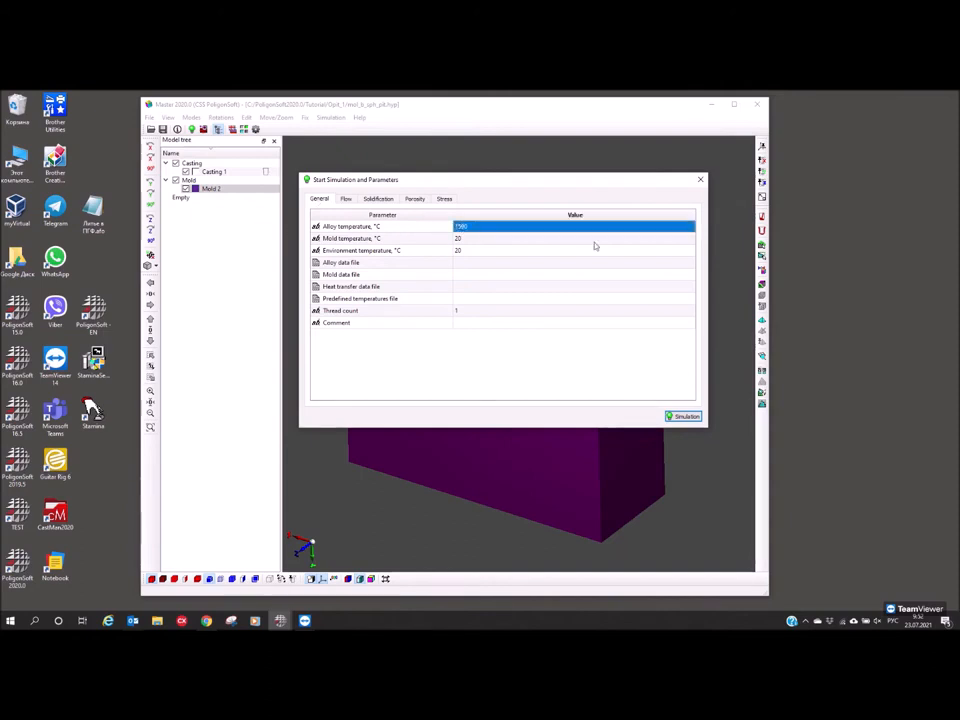
click(394, 252)
click(466, 227)
click(486, 229)
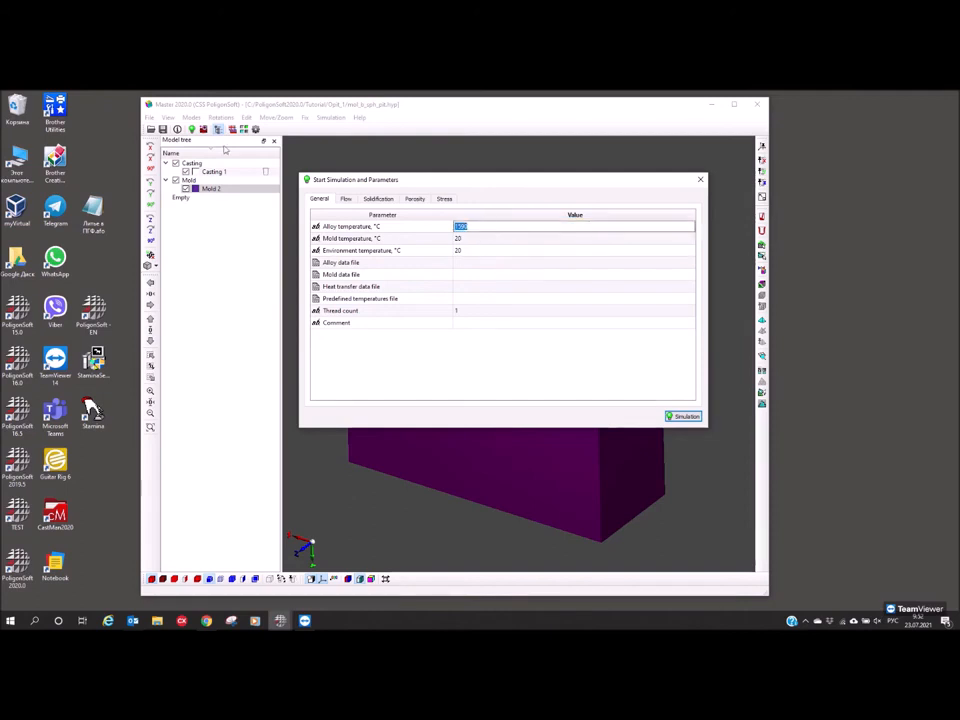
text(158)
key(Return)
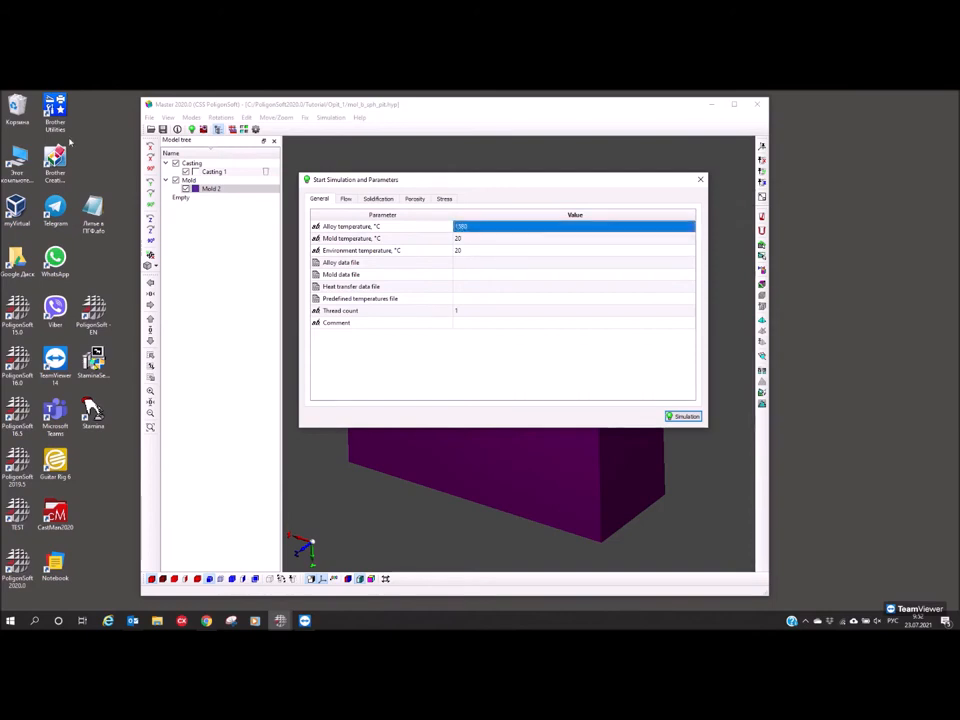
click(480, 238)
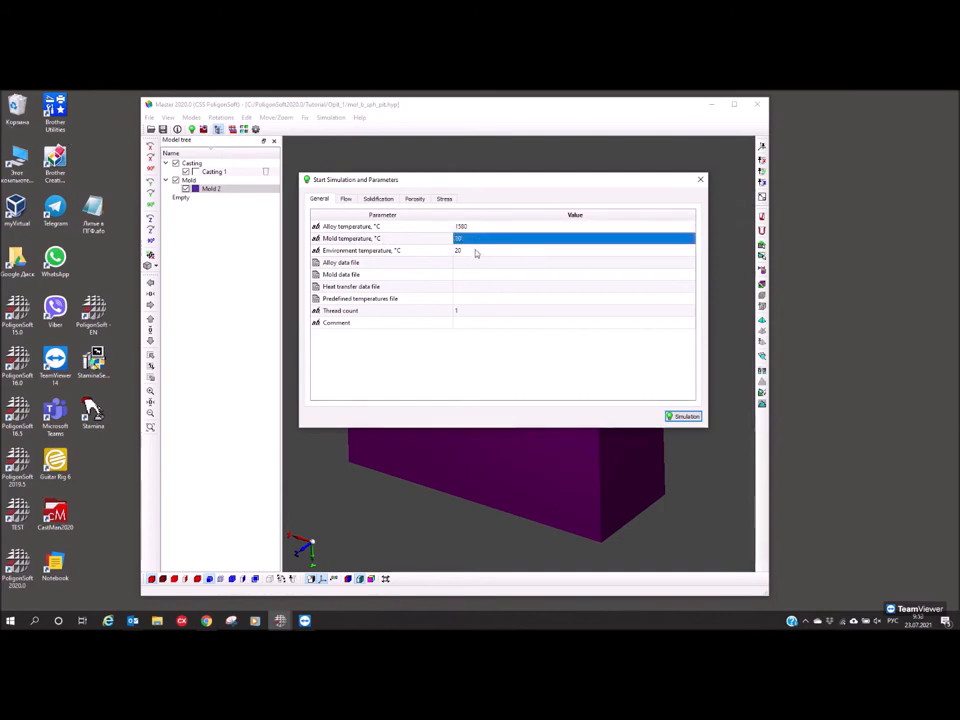
click(475, 251)
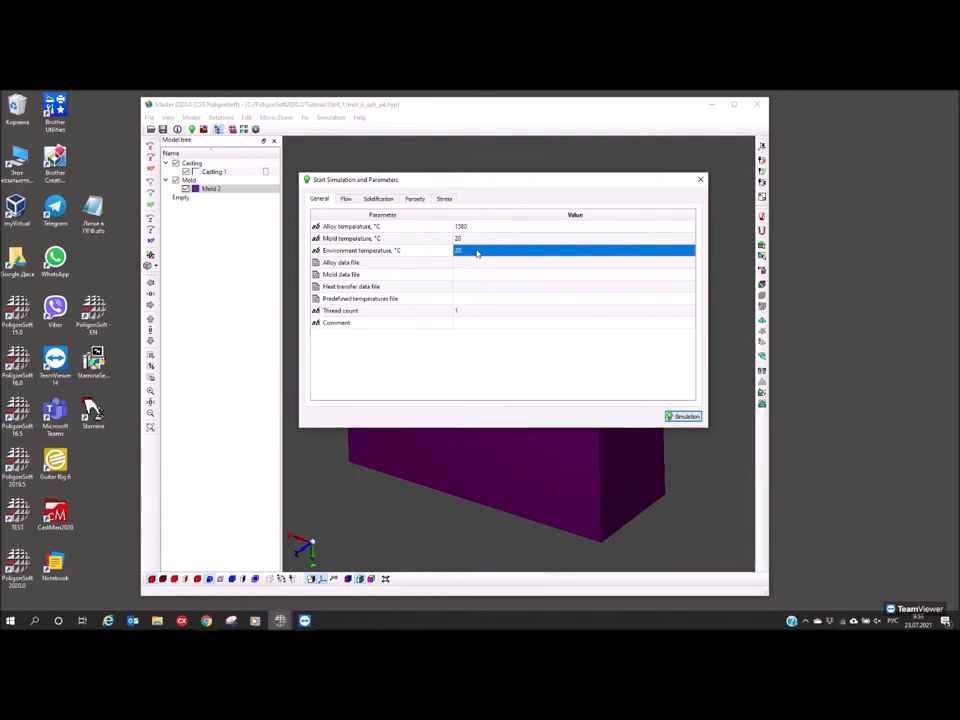
Browse for the alloy data file in the BD\Steel folder of C:\PoligonSoft2020.0 CH
click(330, 264)
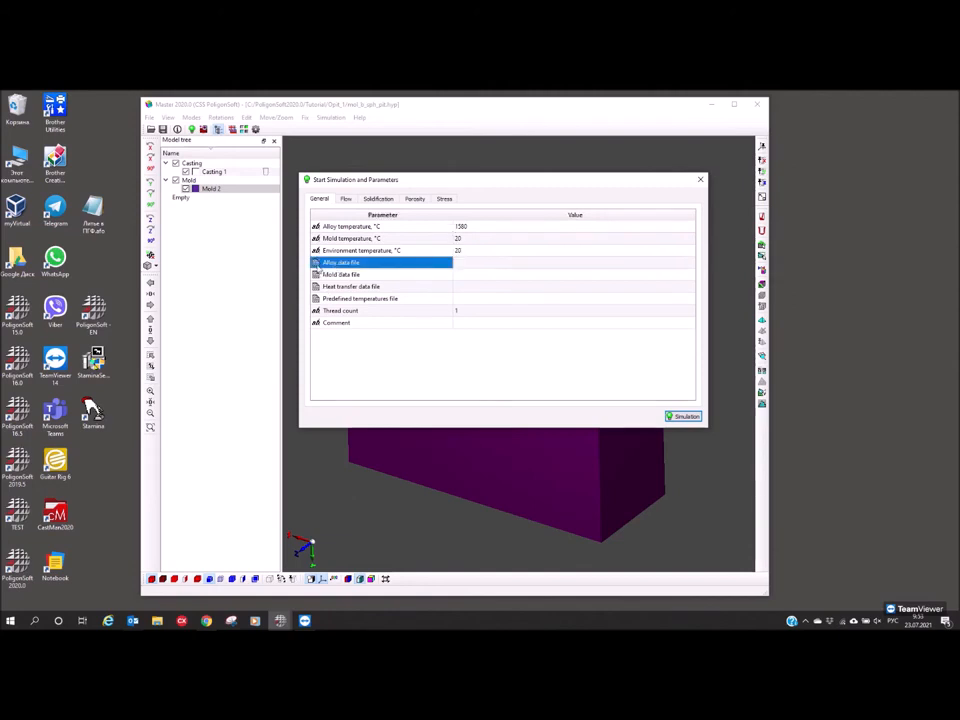
click(482, 266)
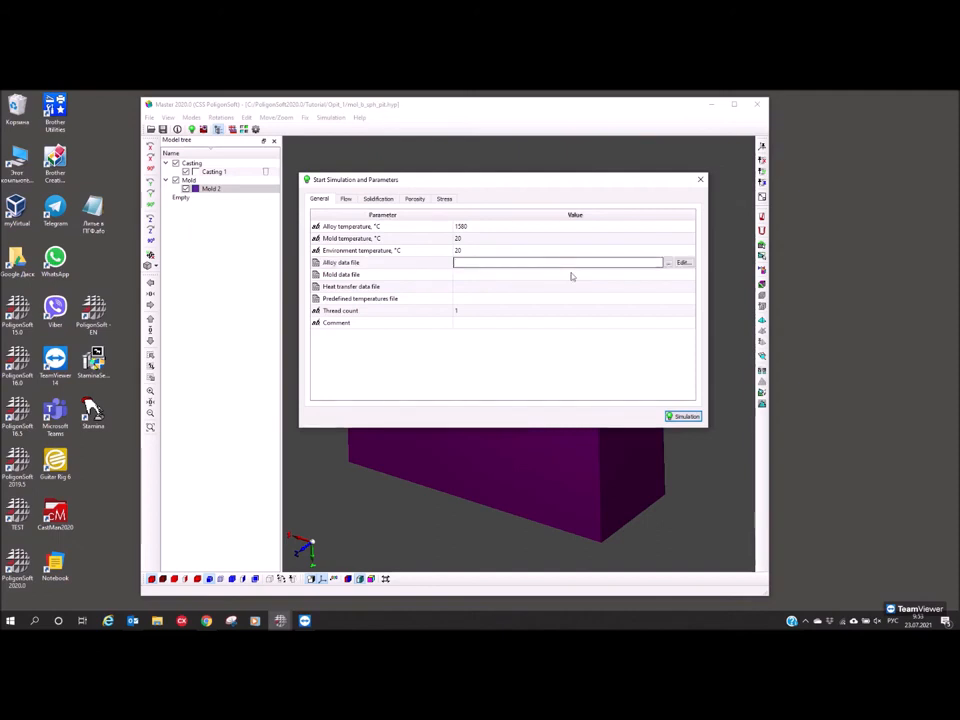
click(667, 264)
drag(492, 193, 482, 172)
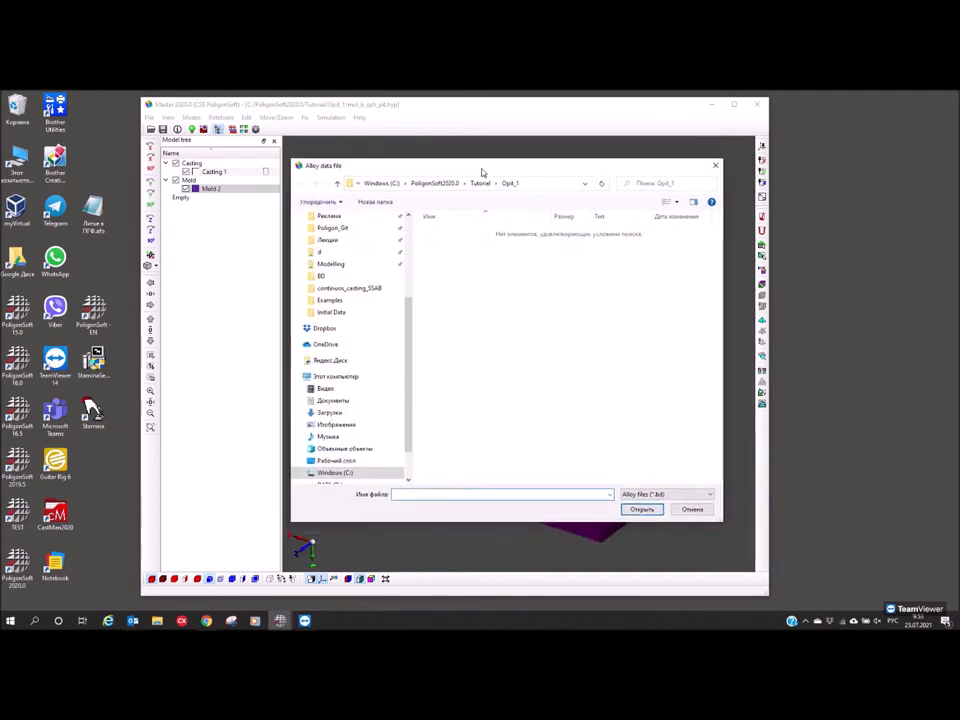
click(380, 183)
click(382, 185)
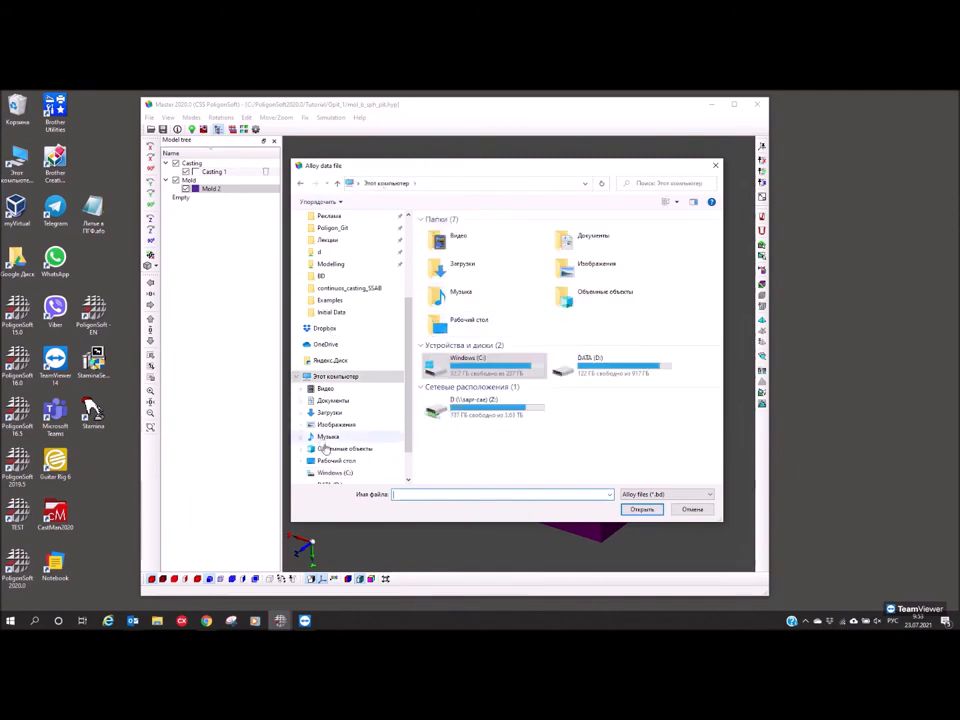
click(336, 472)
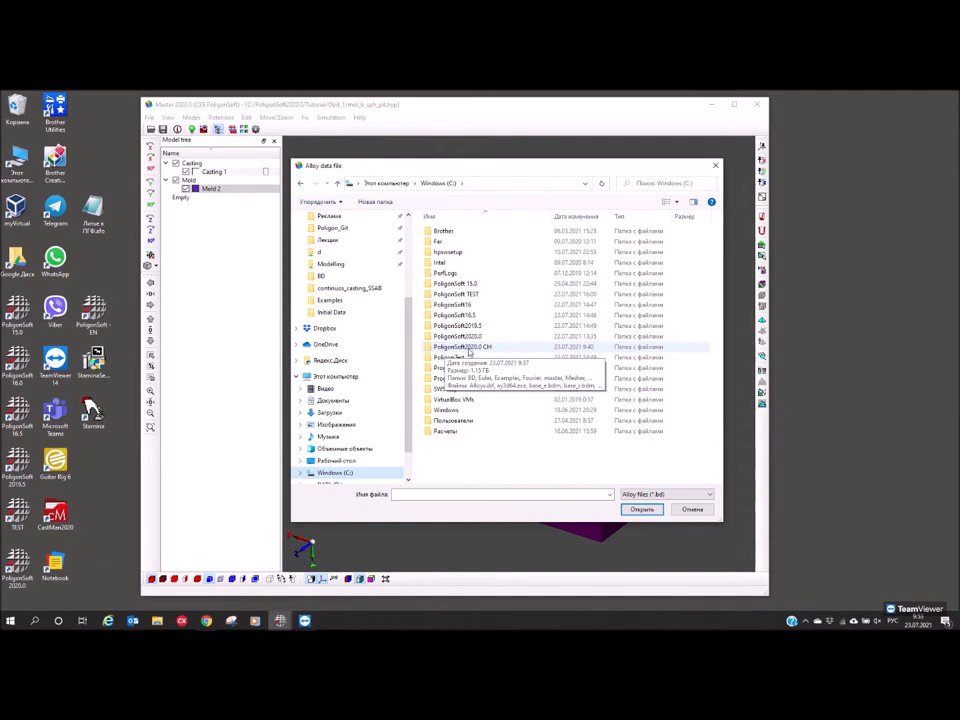
double_click(470, 347)
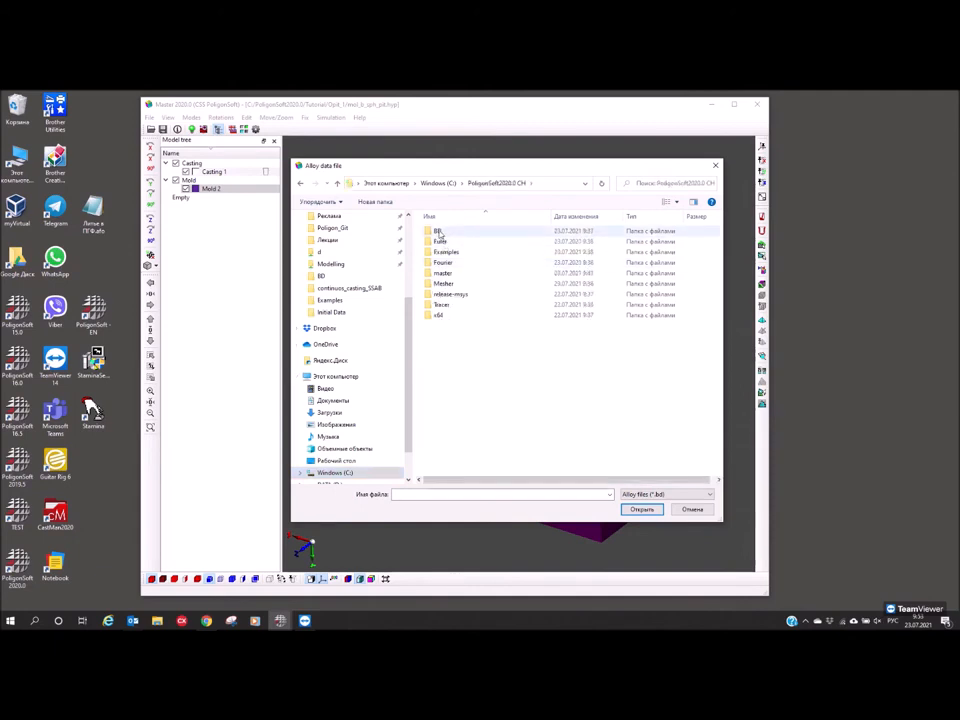
double_click(438, 233)
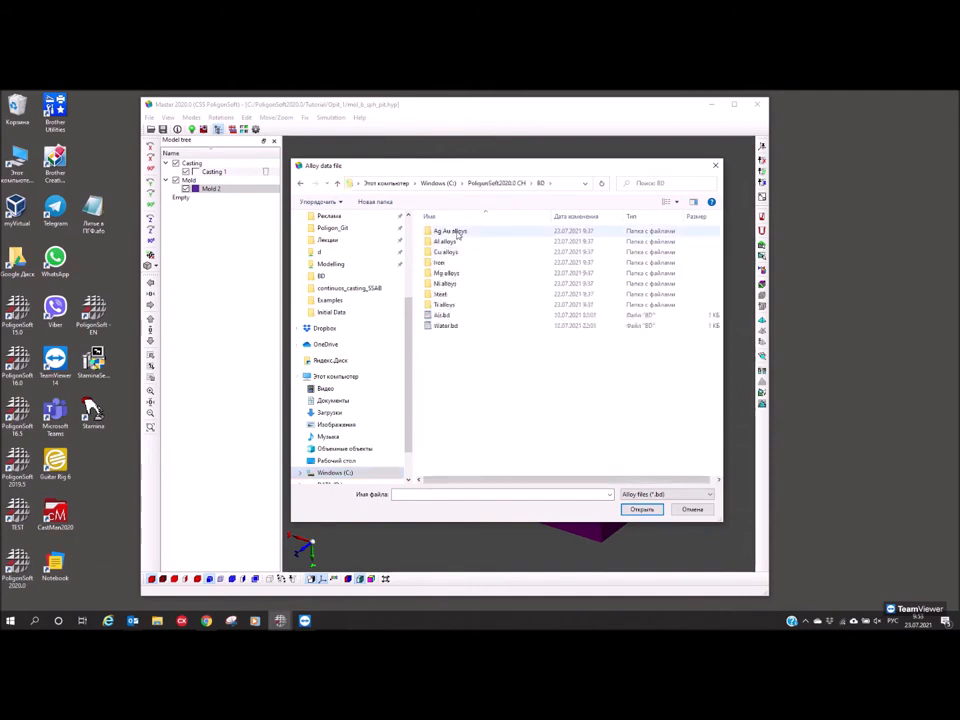
double_click(437, 296)
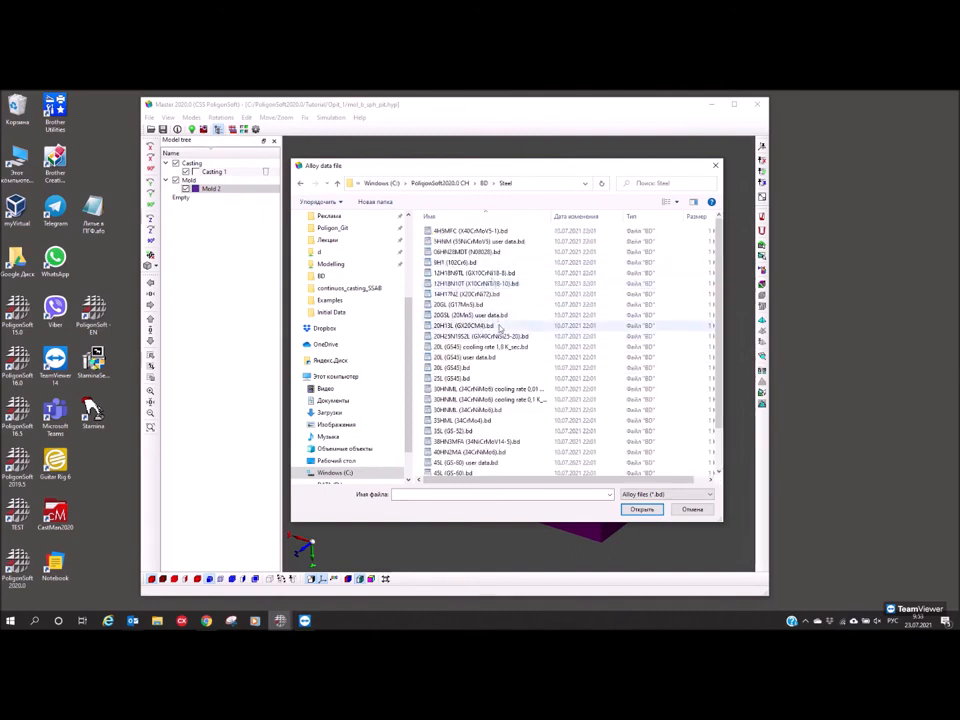
Enlarge the file dialog to show more steels and load 20L (GS45).bd as the alloy data file
drag(376, 168, 376, 156)
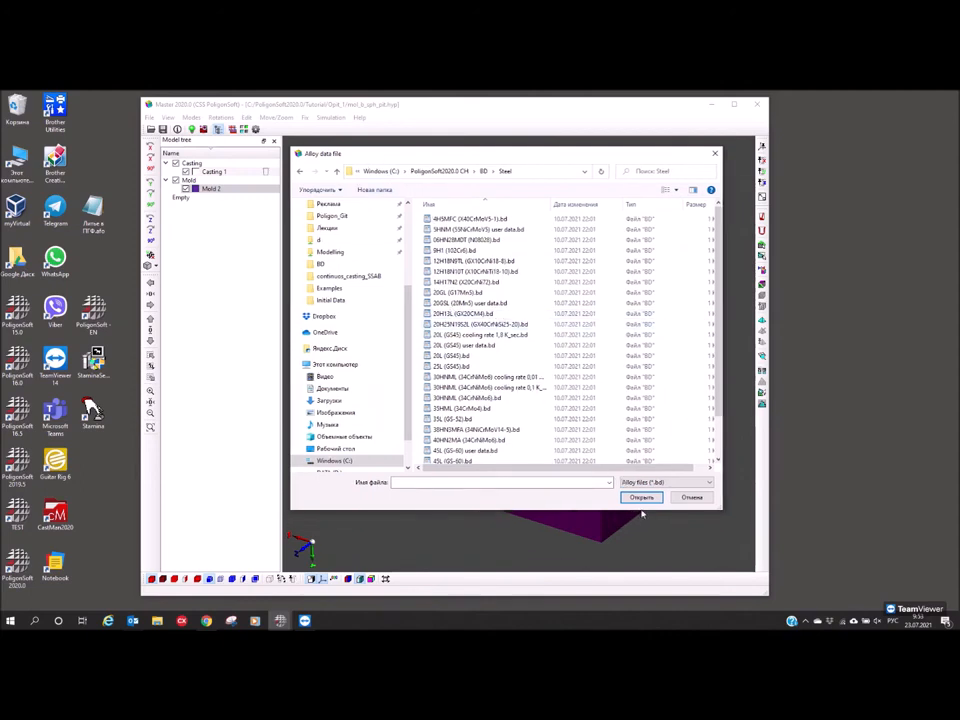
drag(540, 512, 540, 557)
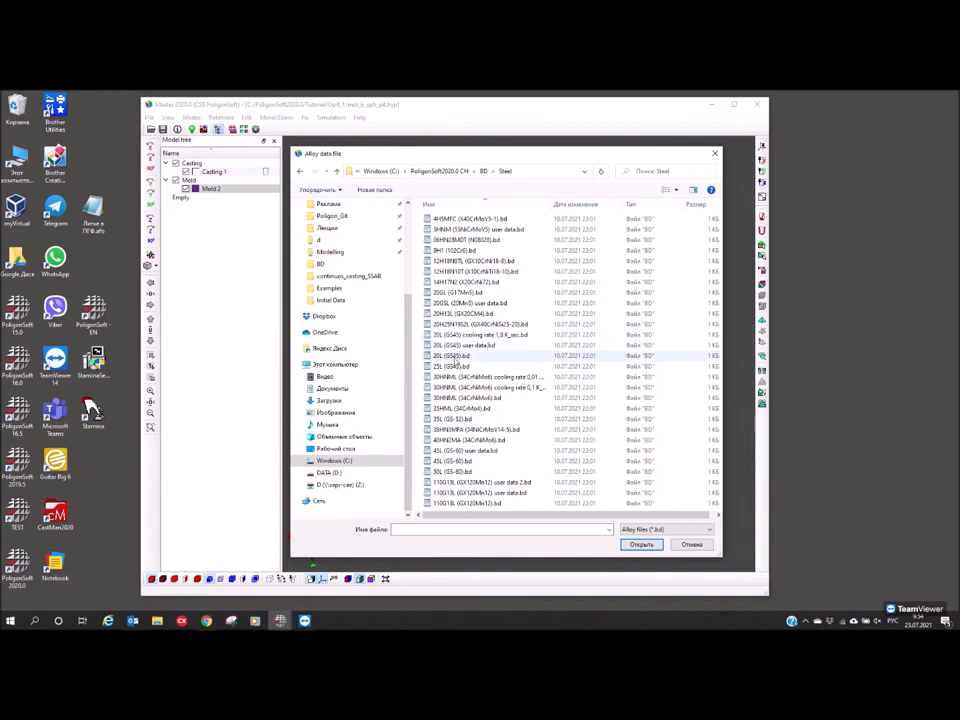
double_click(452, 356)
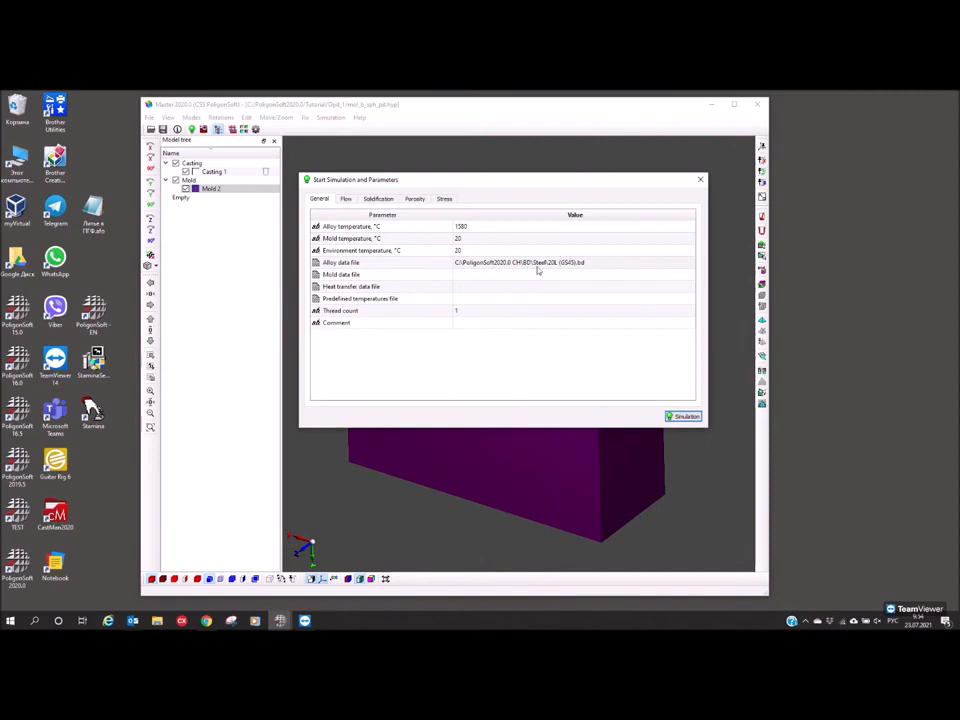
Open the selected alloy's thermal data and examine its density, heat capacity and heat conduction curve
click(590, 264)
click(566, 264)
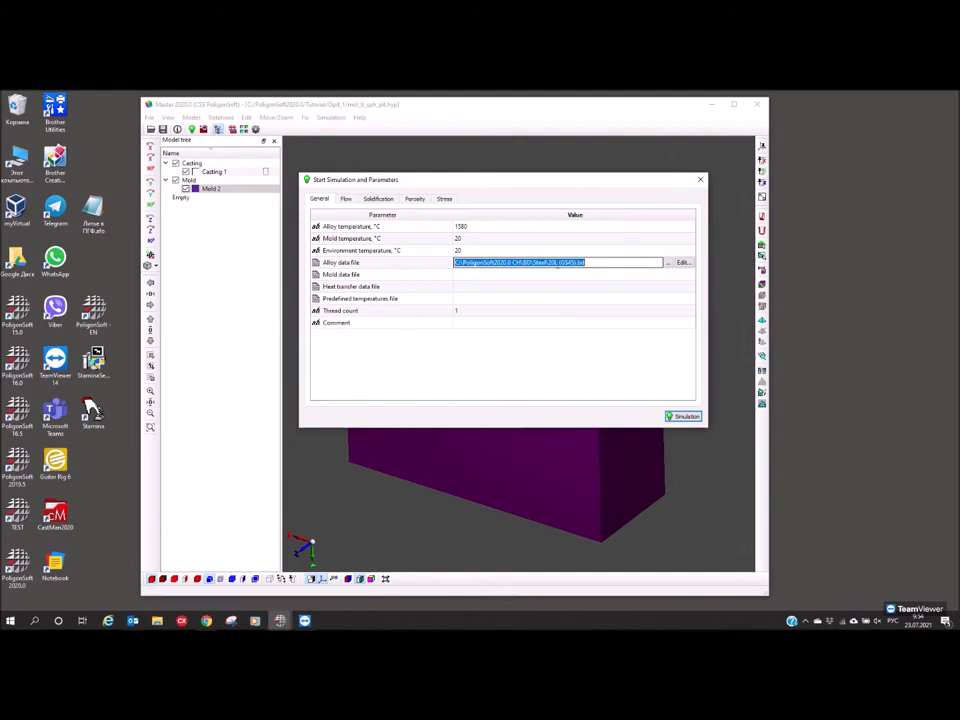
click(683, 264)
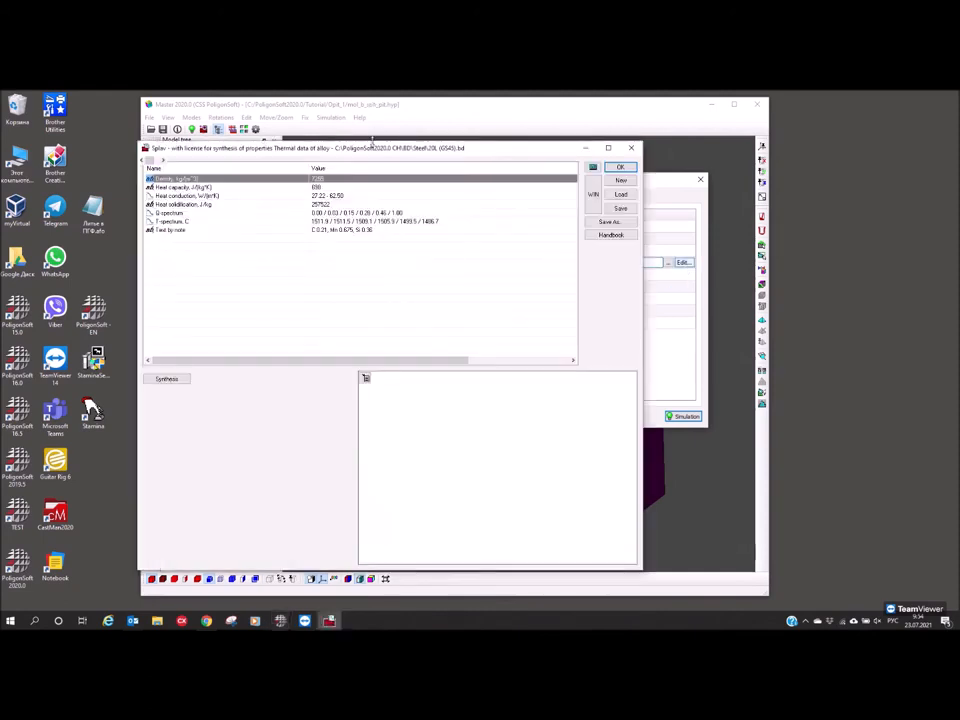
drag(373, 146, 487, 152)
drag(252, 141, 336, 162)
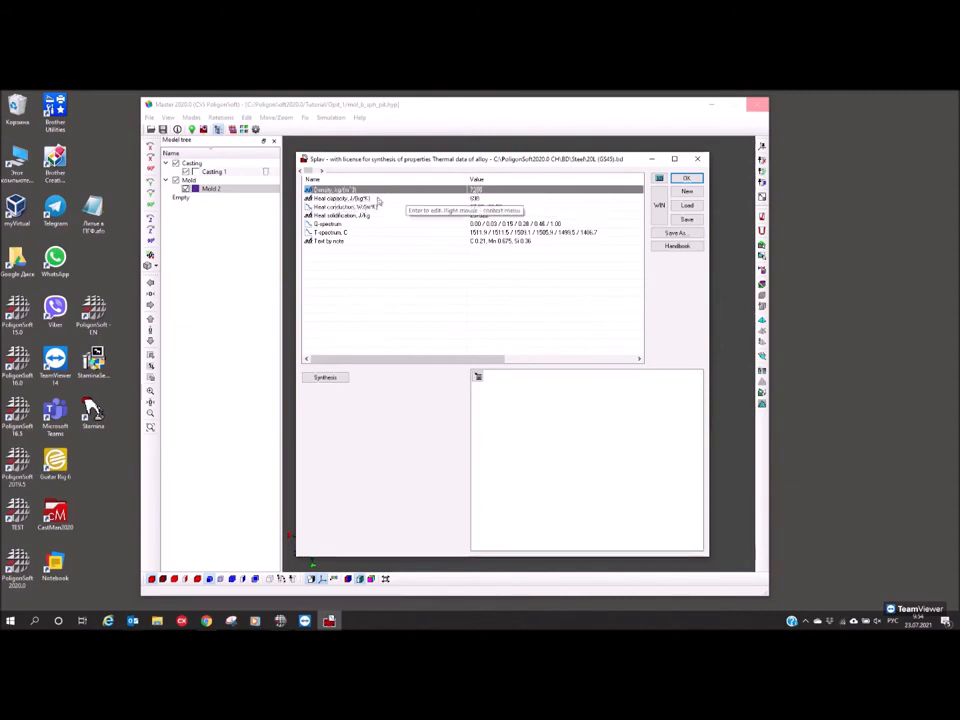
click(350, 199)
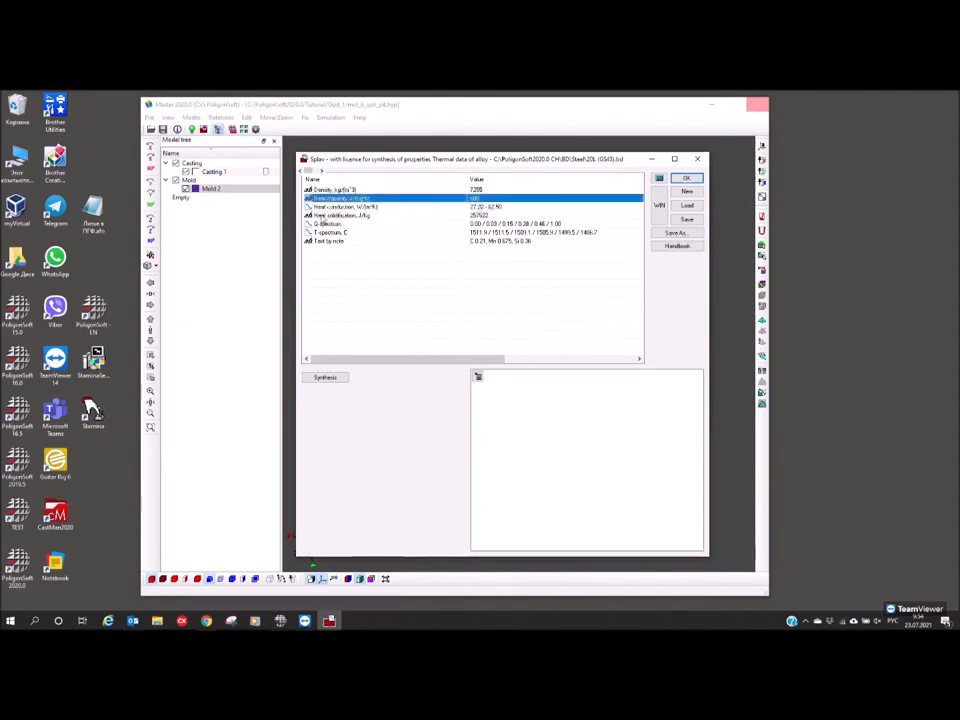
click(321, 208)
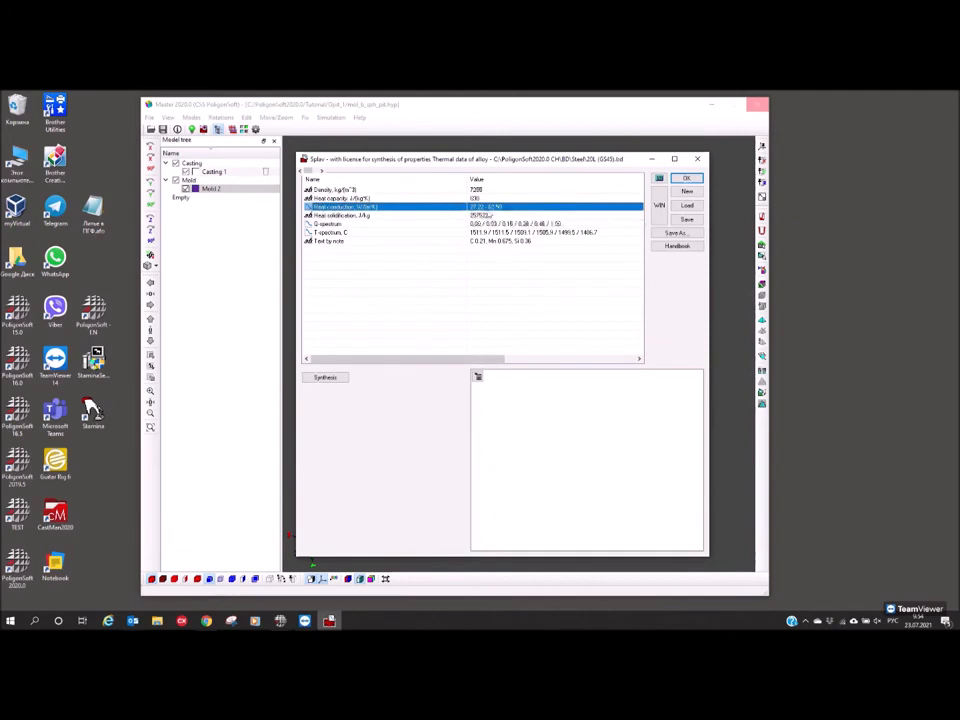
double_click(487, 209)
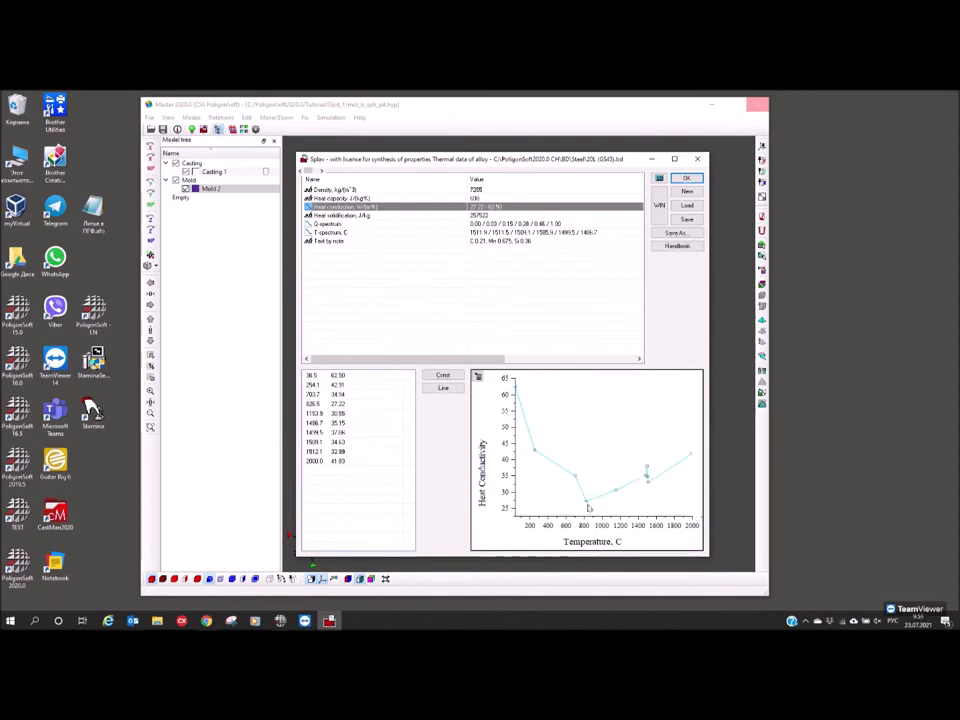
Examine the alloy's heat of solidification and its Q-spectrum and T-spectrum graph, and close the alloy data
click(335, 215)
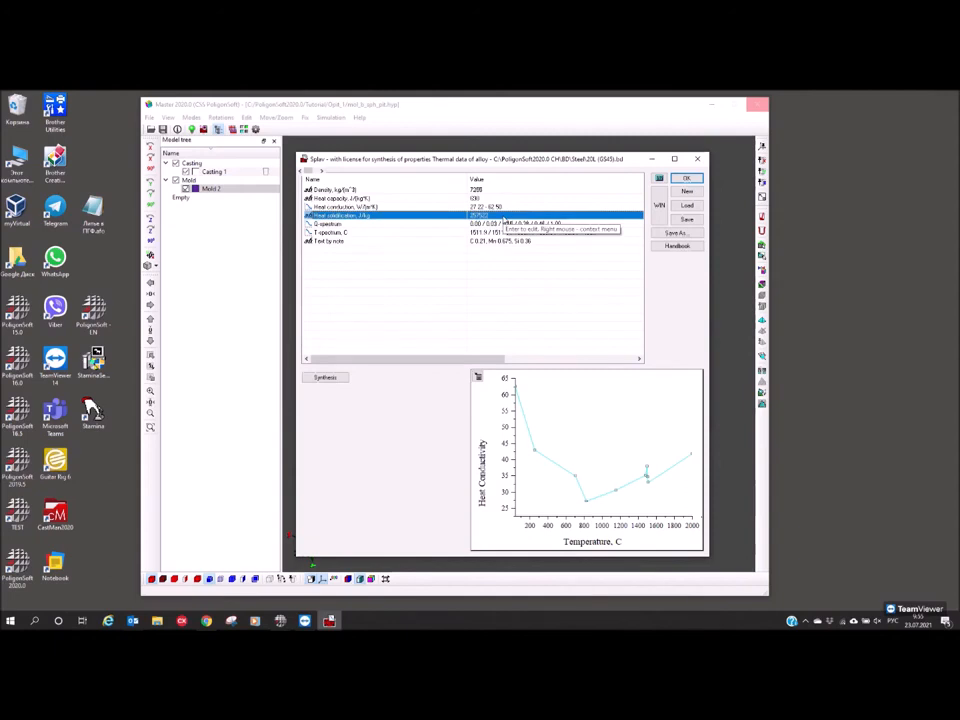
click(505, 223)
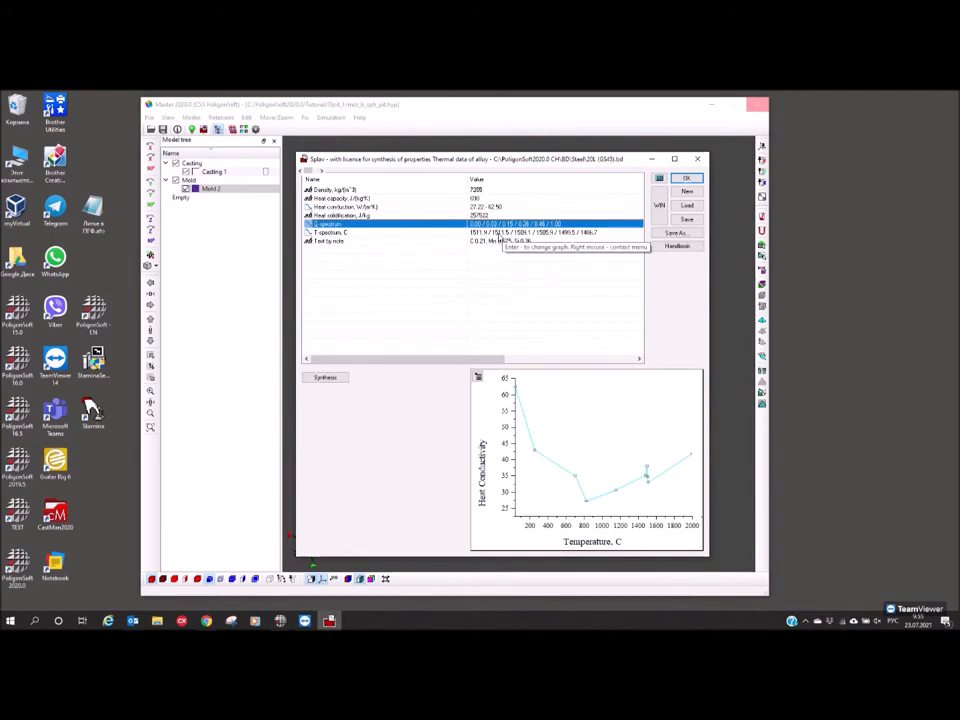
key(Return)
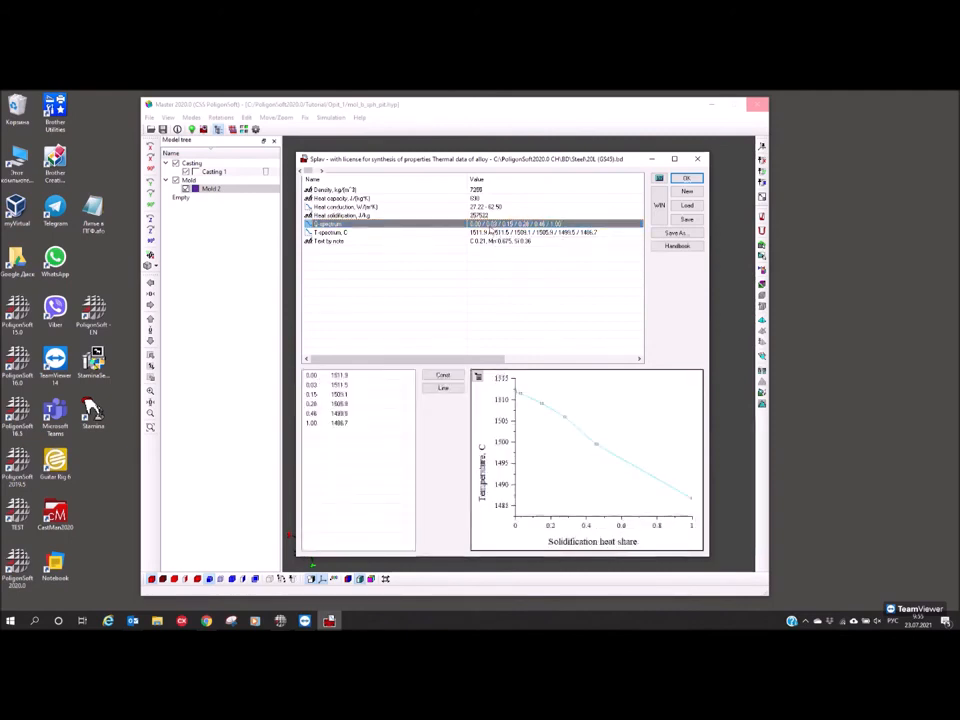
double_click(512, 235)
double_click(505, 226)
click(697, 158)
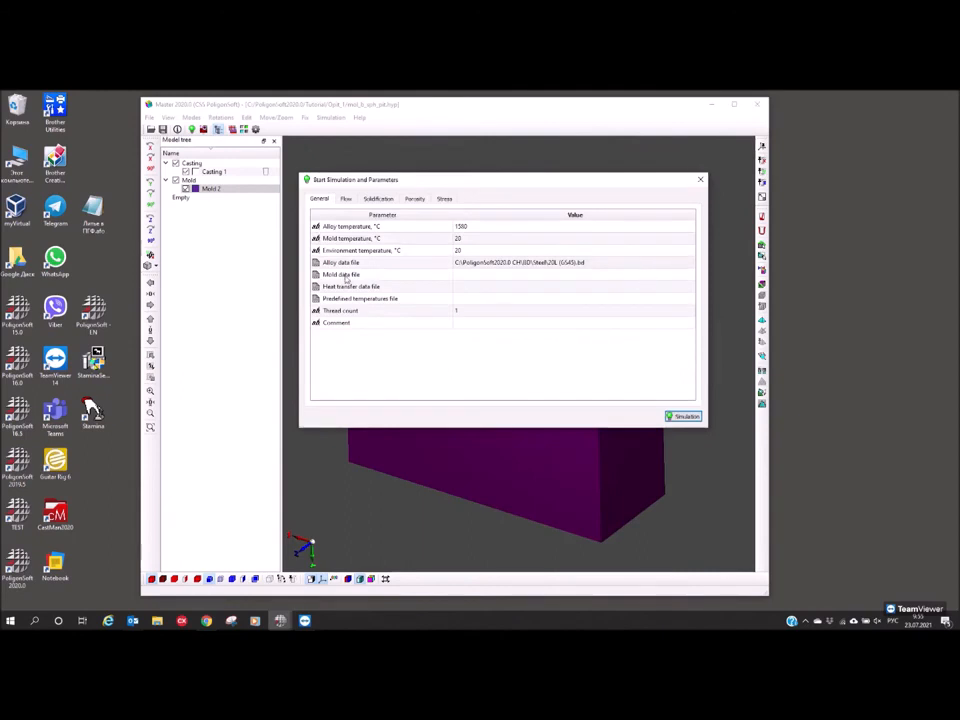
Load Sand Casting.bdf from the BD folder as the mold data file
click(348, 275)
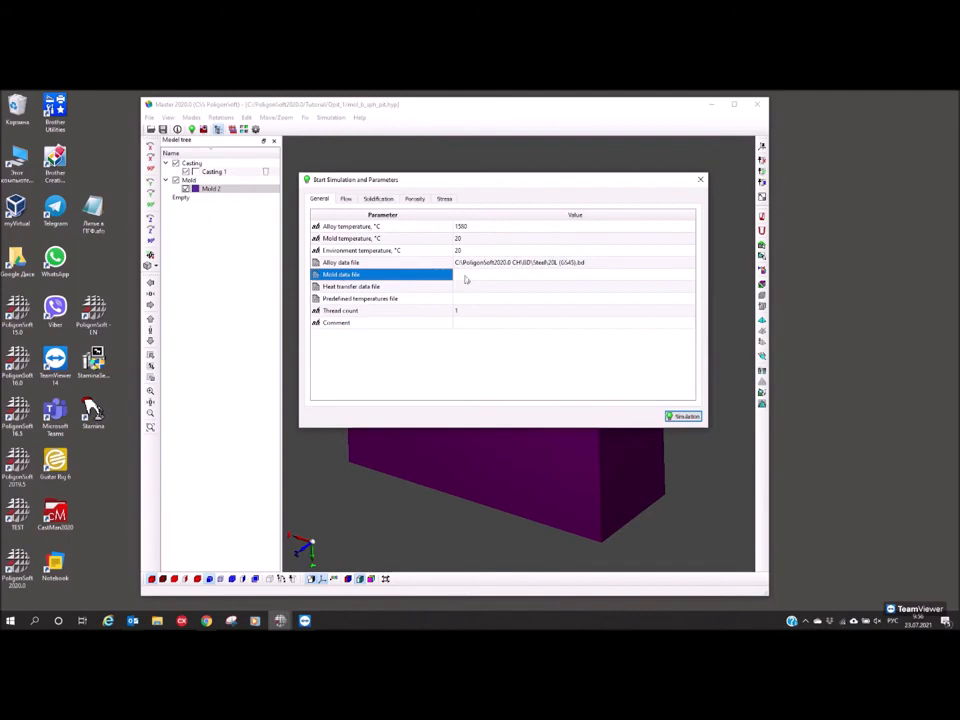
click(401, 289)
click(404, 299)
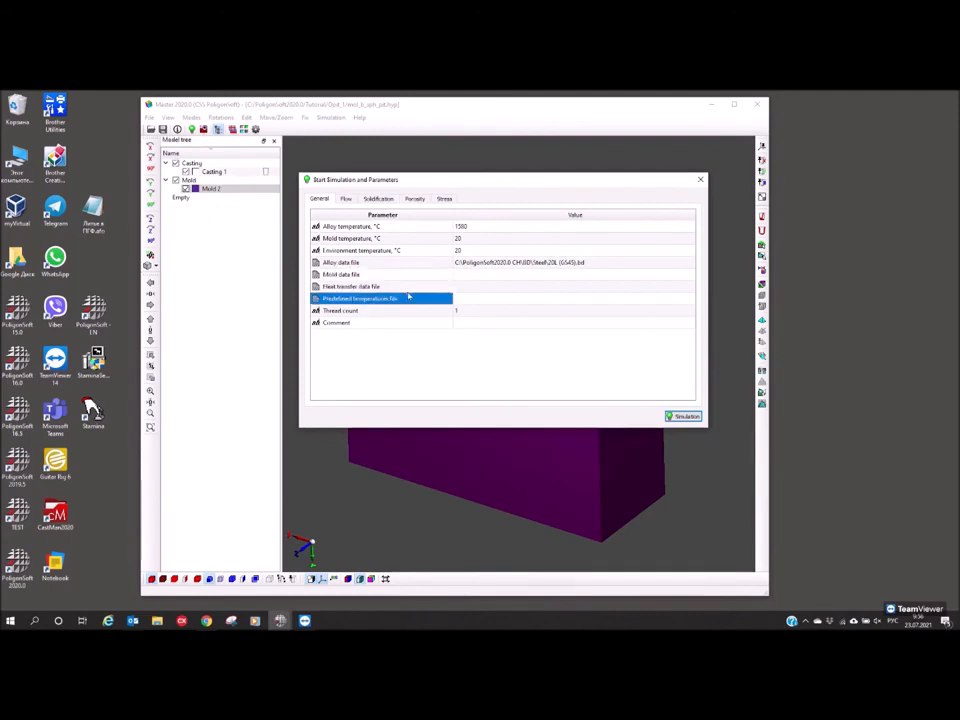
click(398, 275)
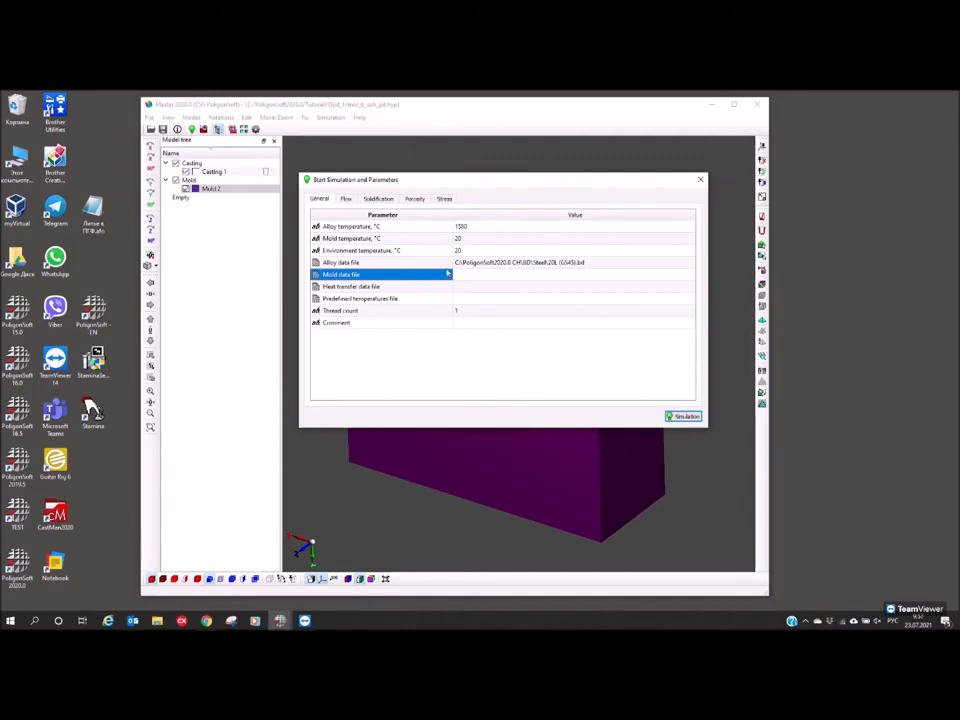
click(500, 274)
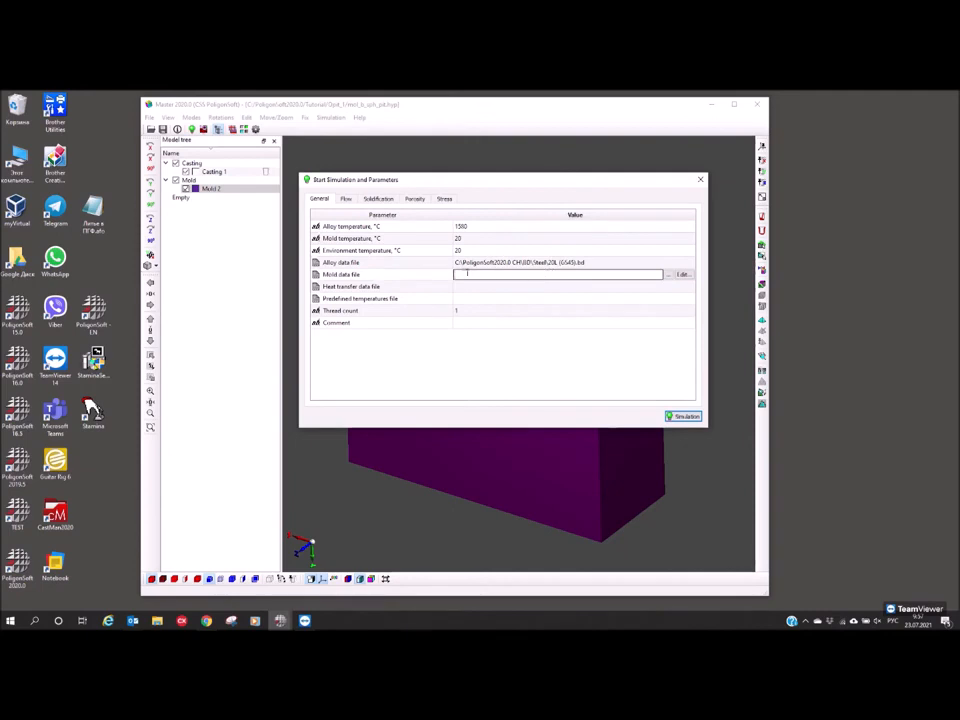
click(667, 274)
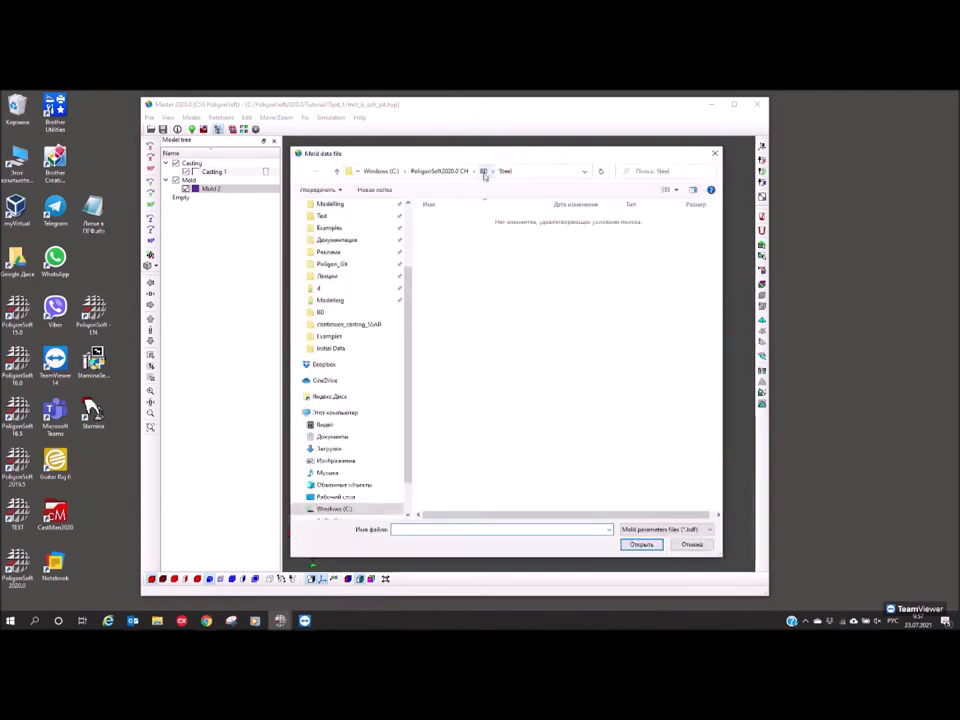
click(484, 172)
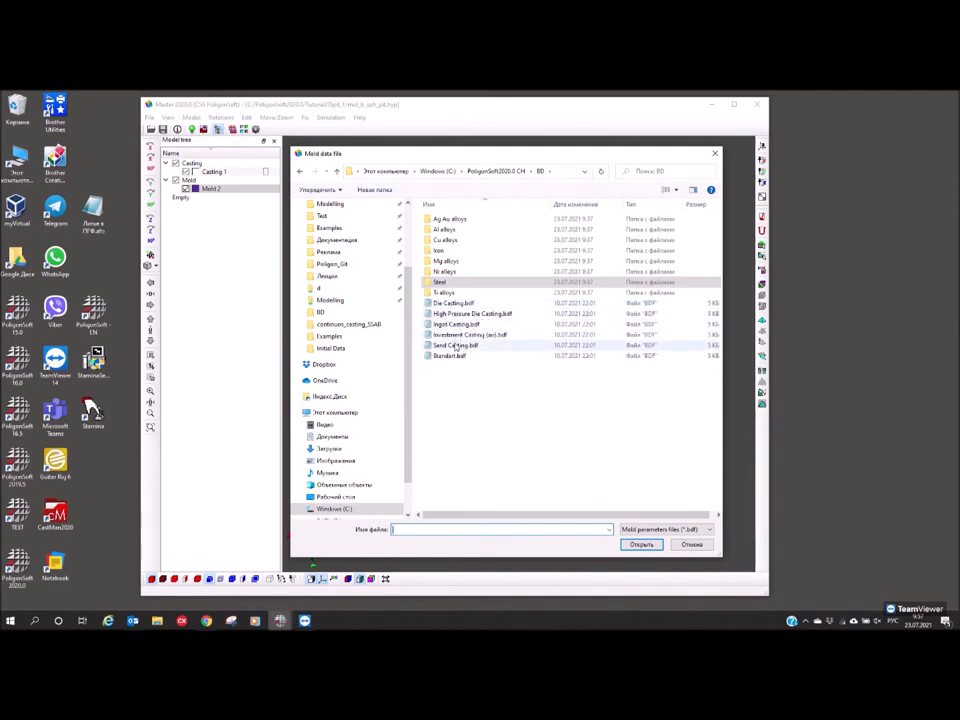
click(445, 349)
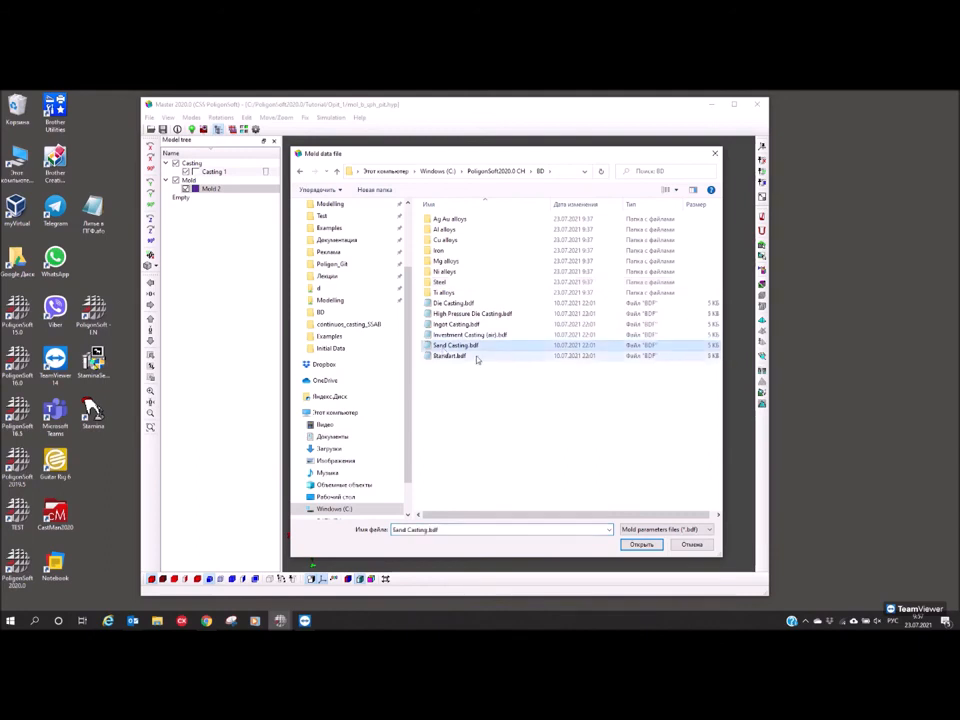
click(641, 544)
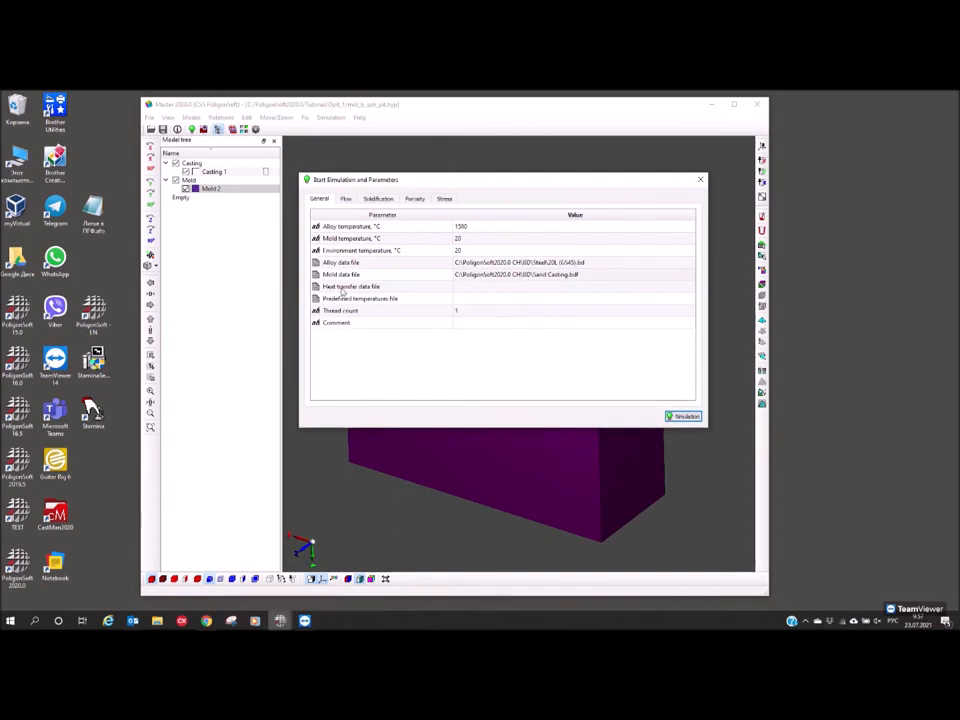
Load Sand Casting.afo from the BD folder as the heat transfer data file
click(480, 288)
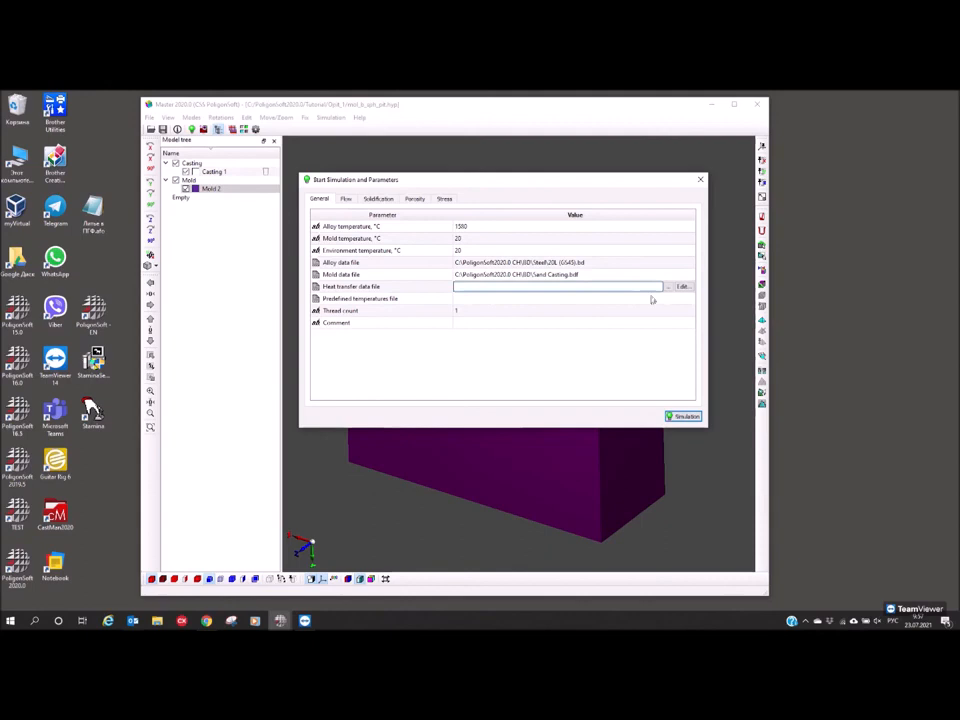
click(681, 287)
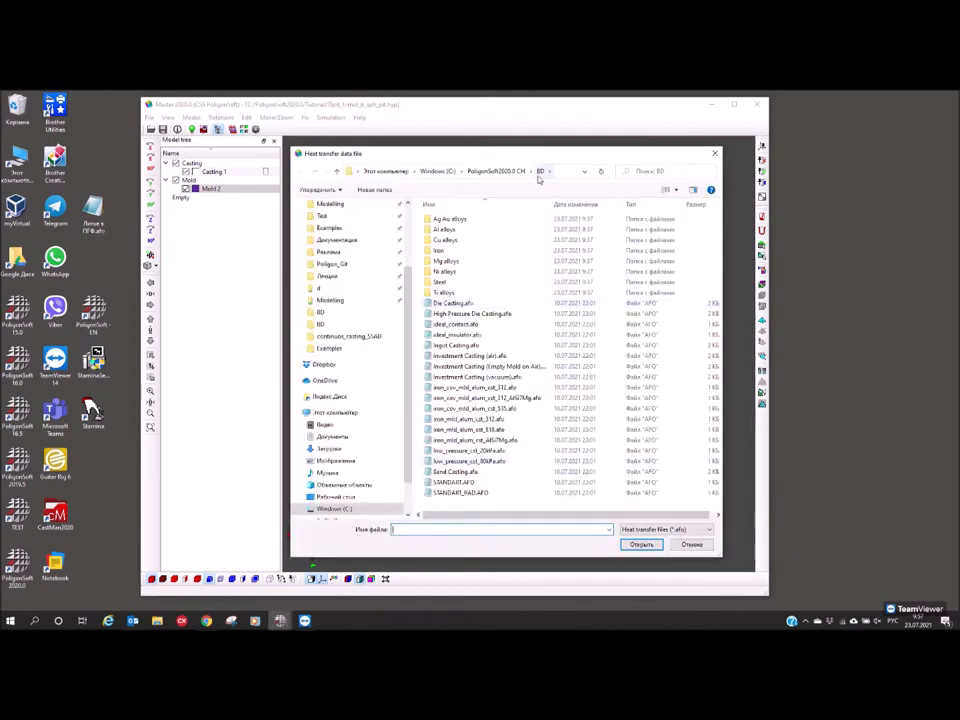
click(449, 472)
click(636, 544)
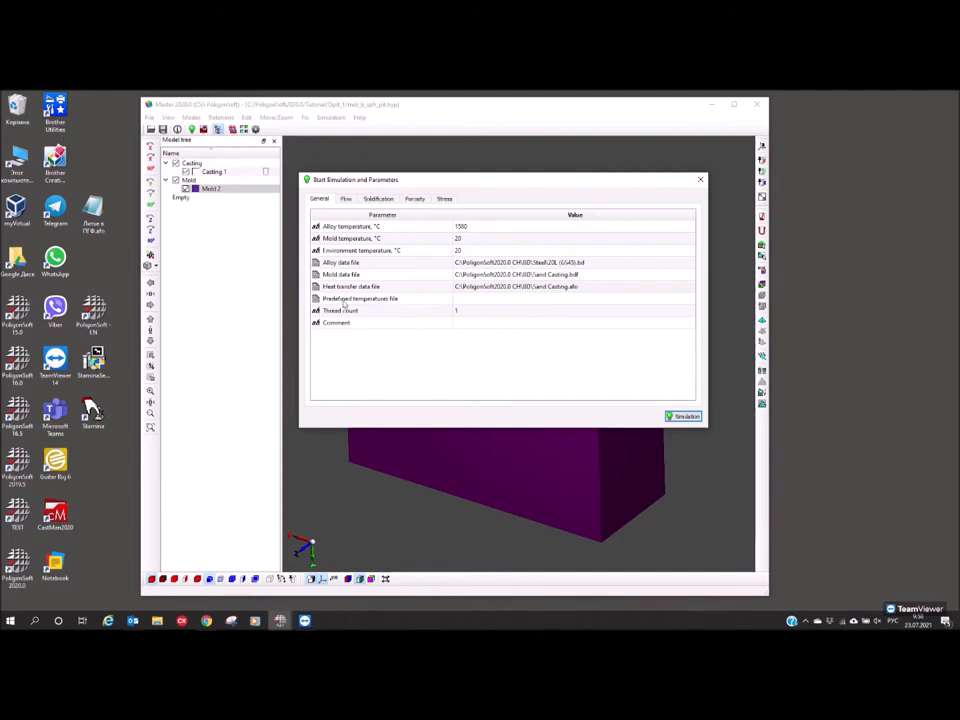
click(500, 299)
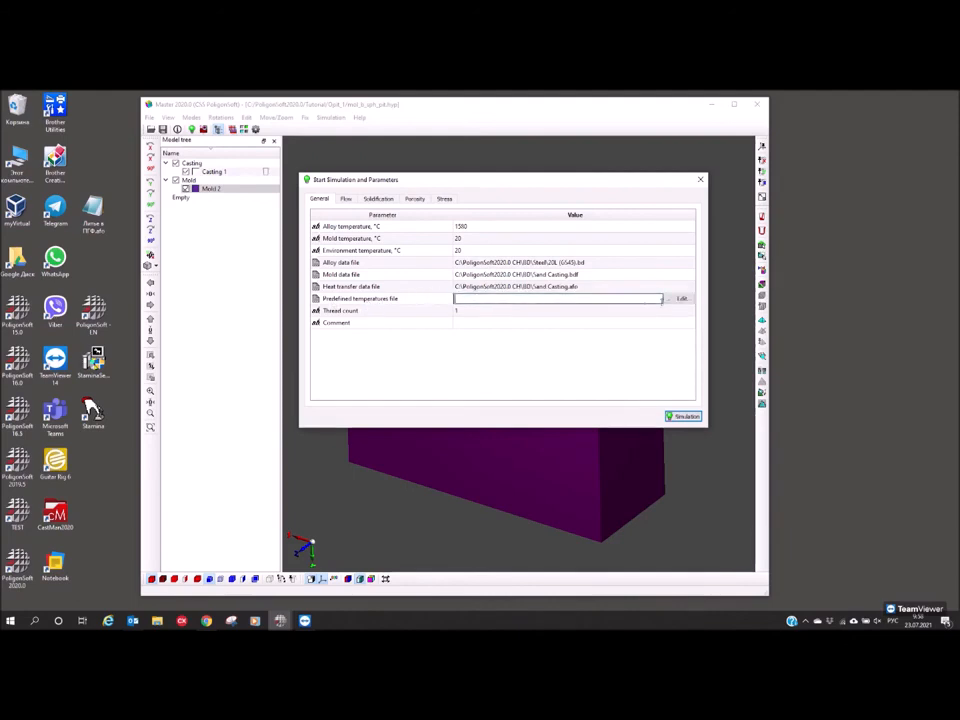
click(678, 300)
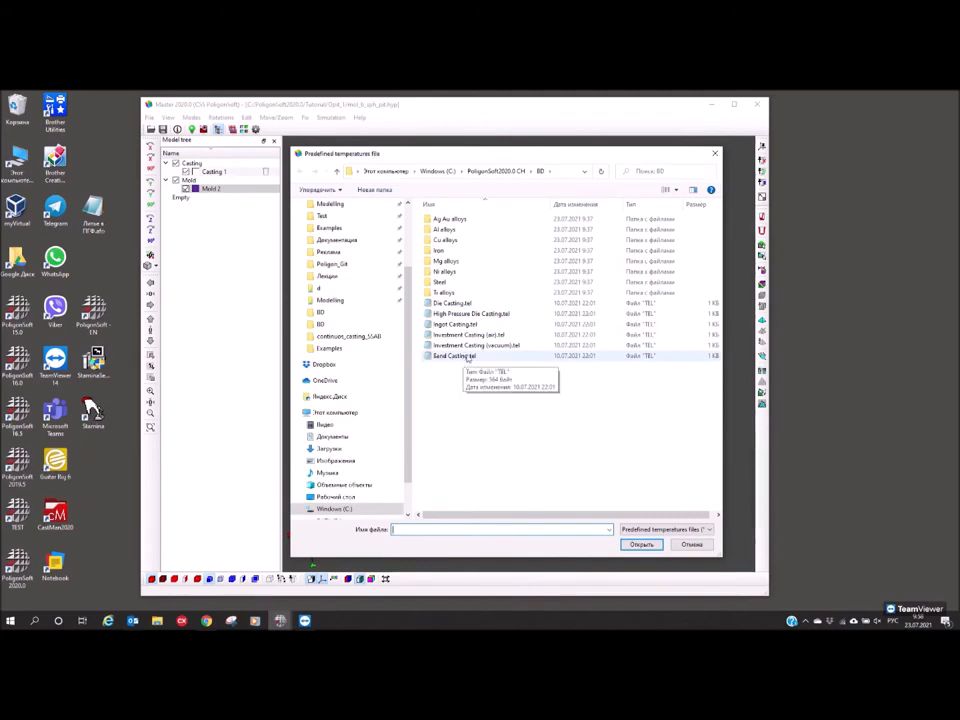
click(715, 153)
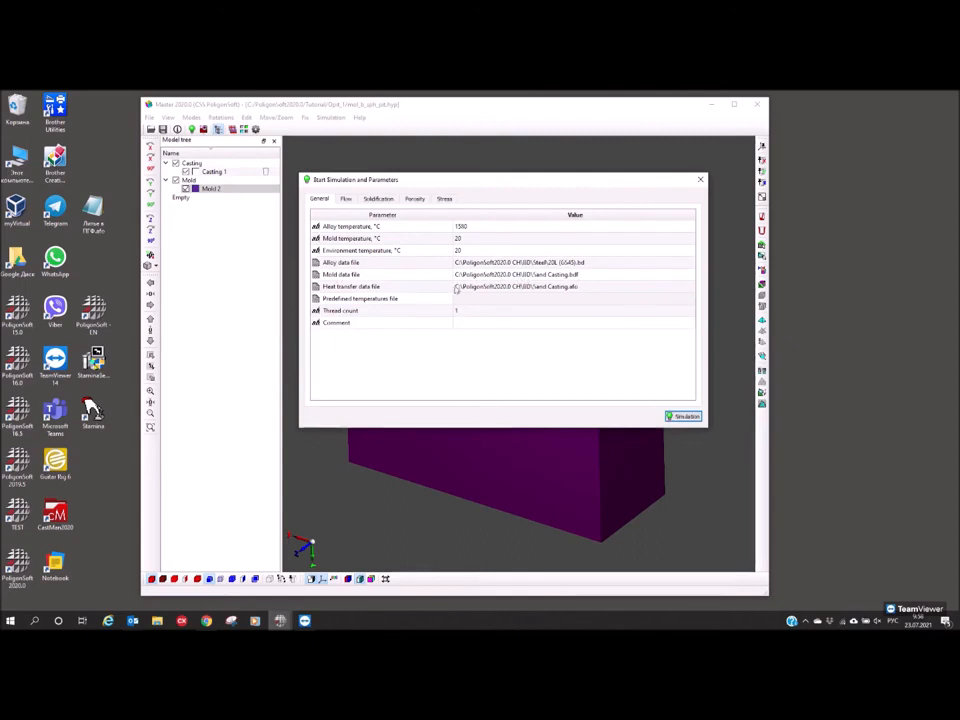
Open the mold data file's material properties, widen the window and name column, and look through the whole region list
double_click(590, 275)
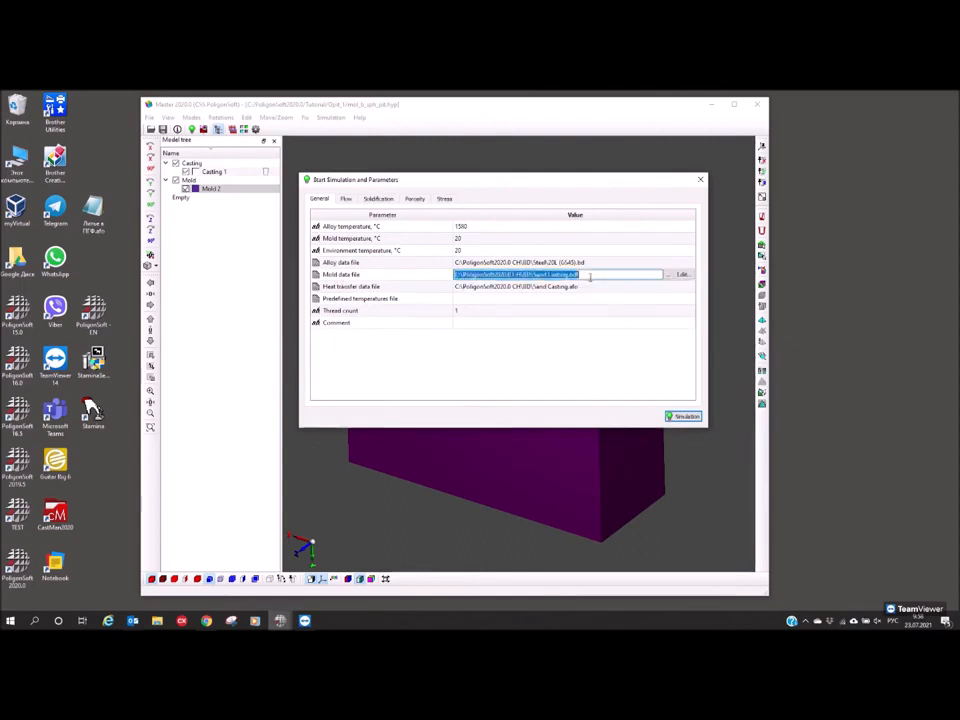
click(682, 274)
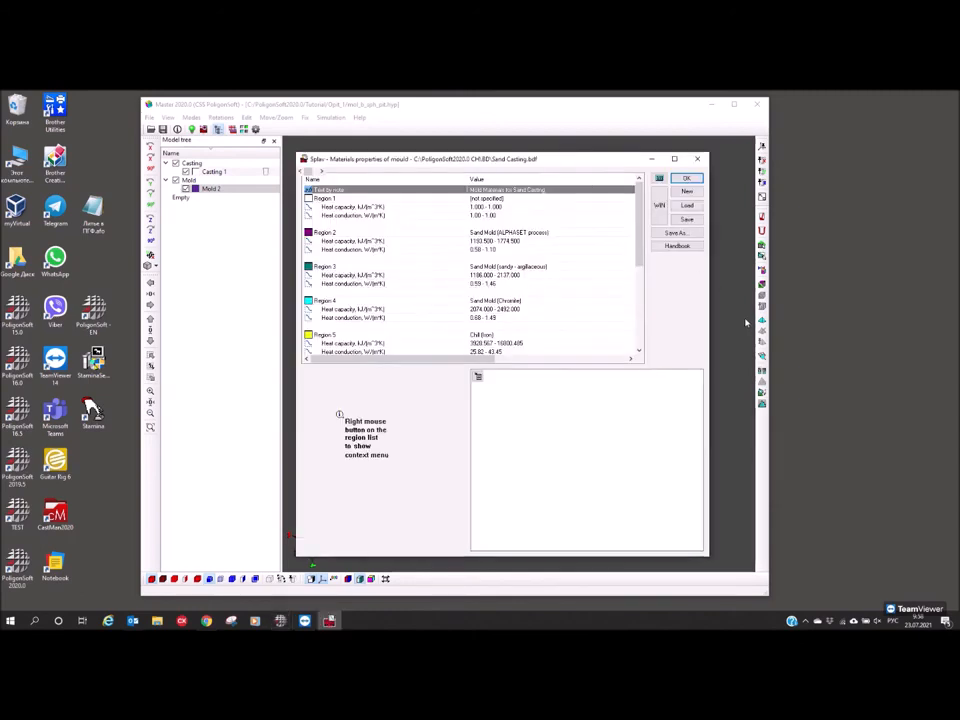
drag(706, 317, 829, 328)
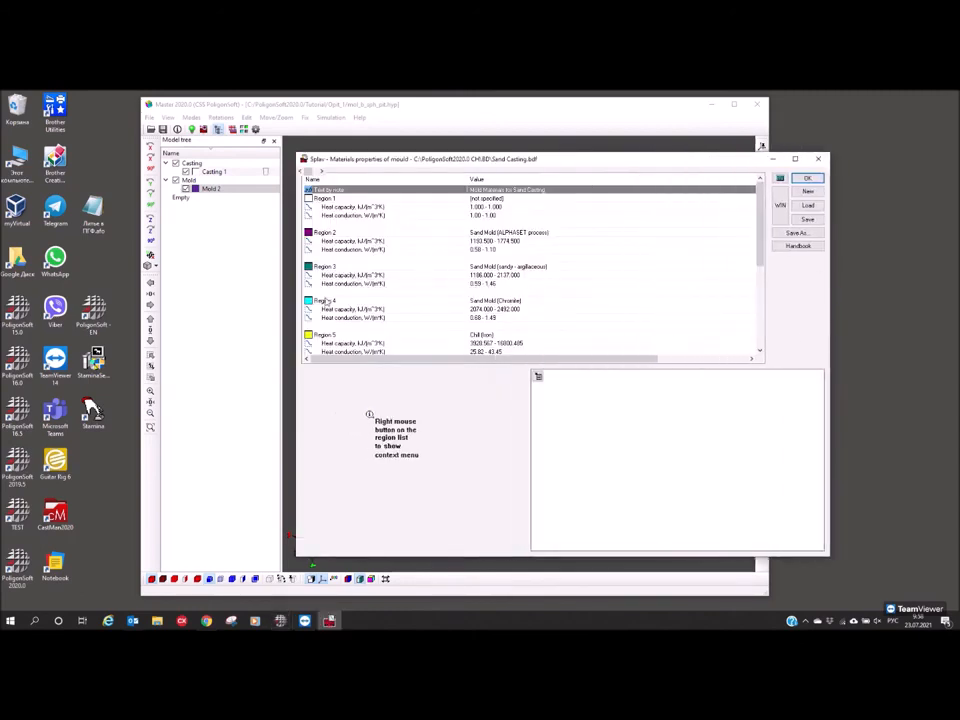
drag(297, 288, 266, 288)
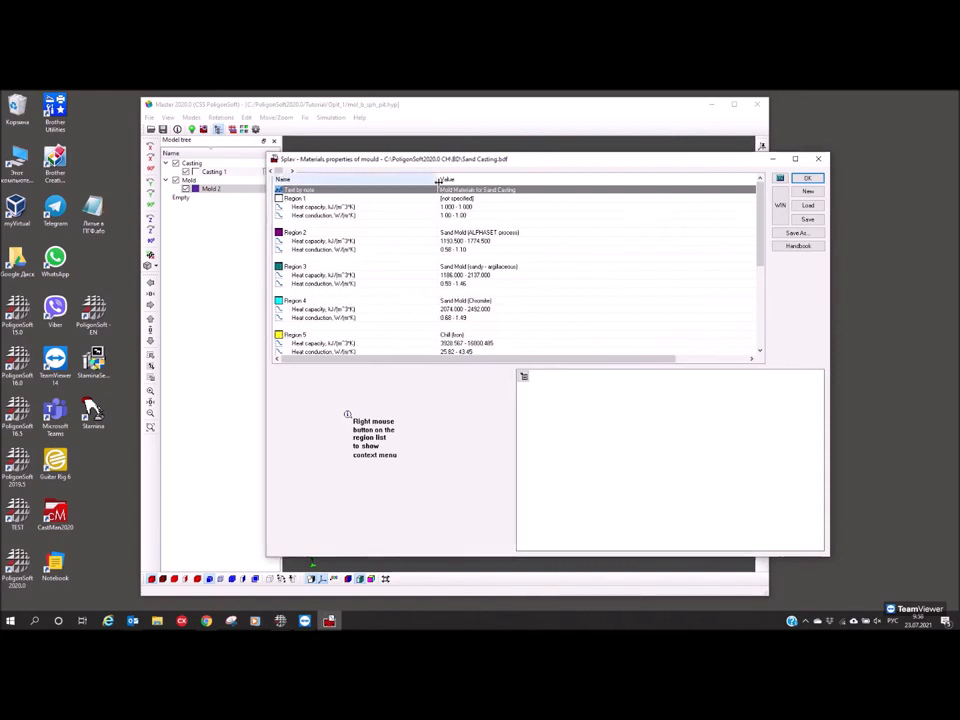
drag(437, 179, 484, 180)
scroll(308, 300, down, 6)
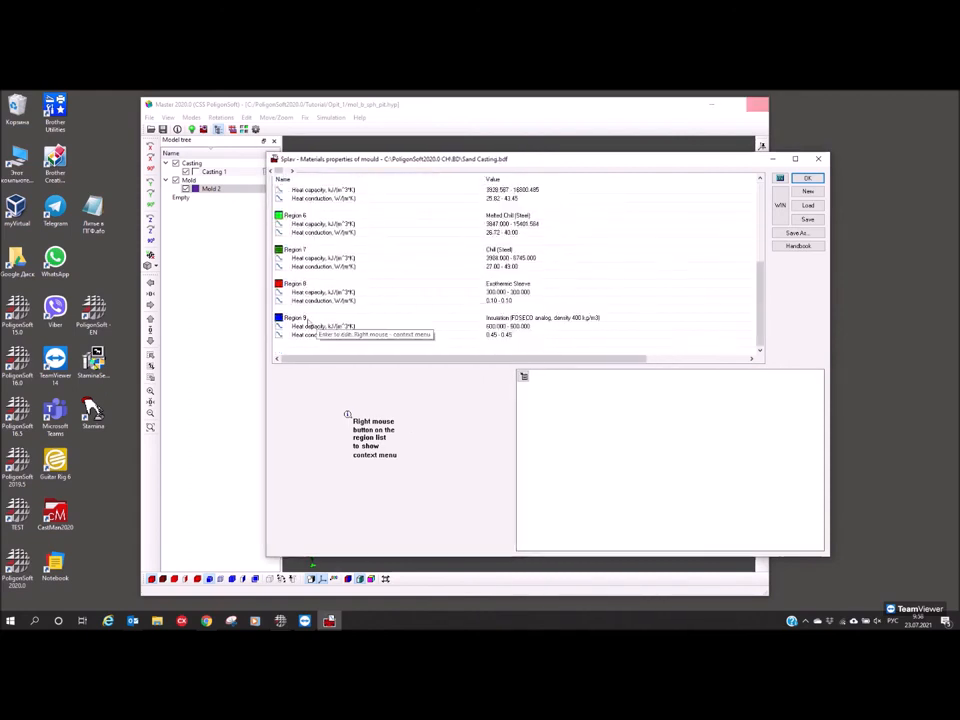
click(308, 322)
scroll(336, 291, up, 5)
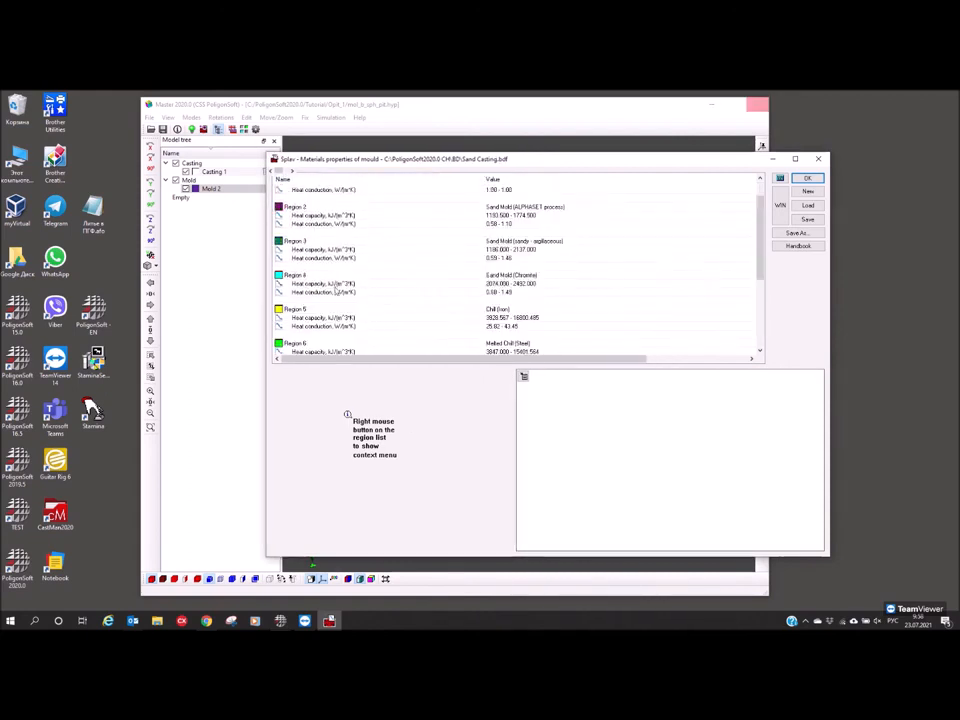
scroll(335, 290, up, 2)
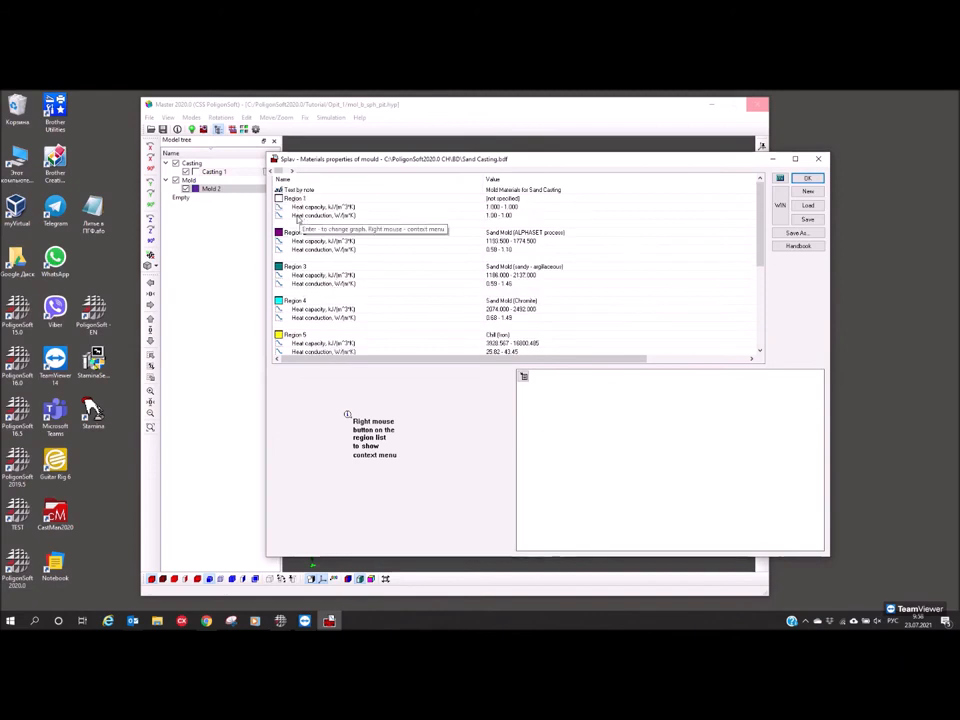
Examine the mold data's note and the materials assigned to Regions 1 through 7, one by one
click(517, 190)
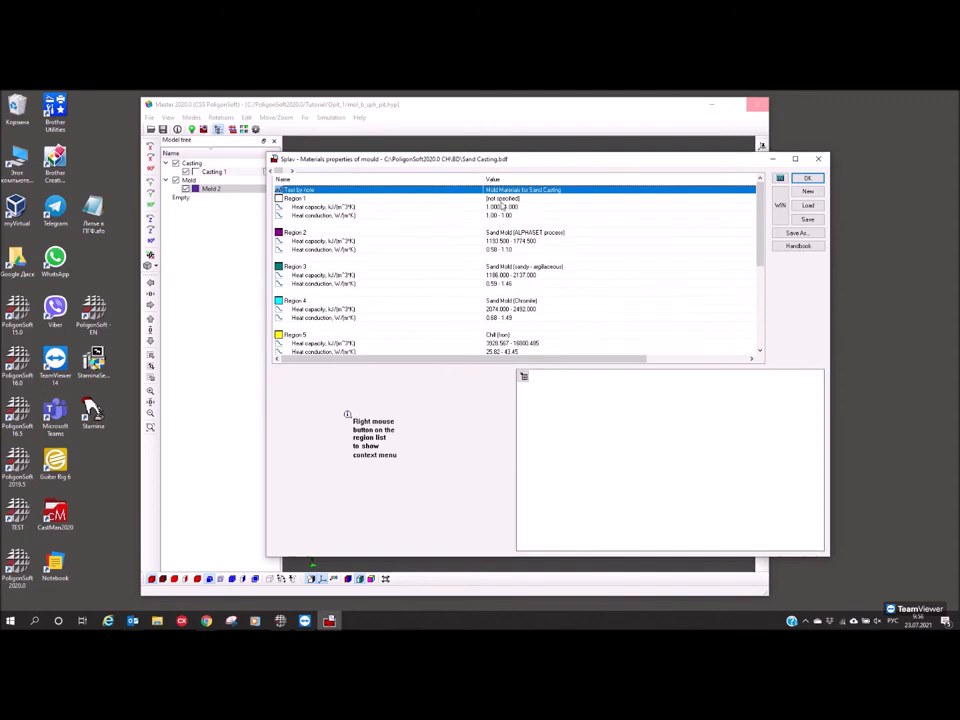
click(502, 201)
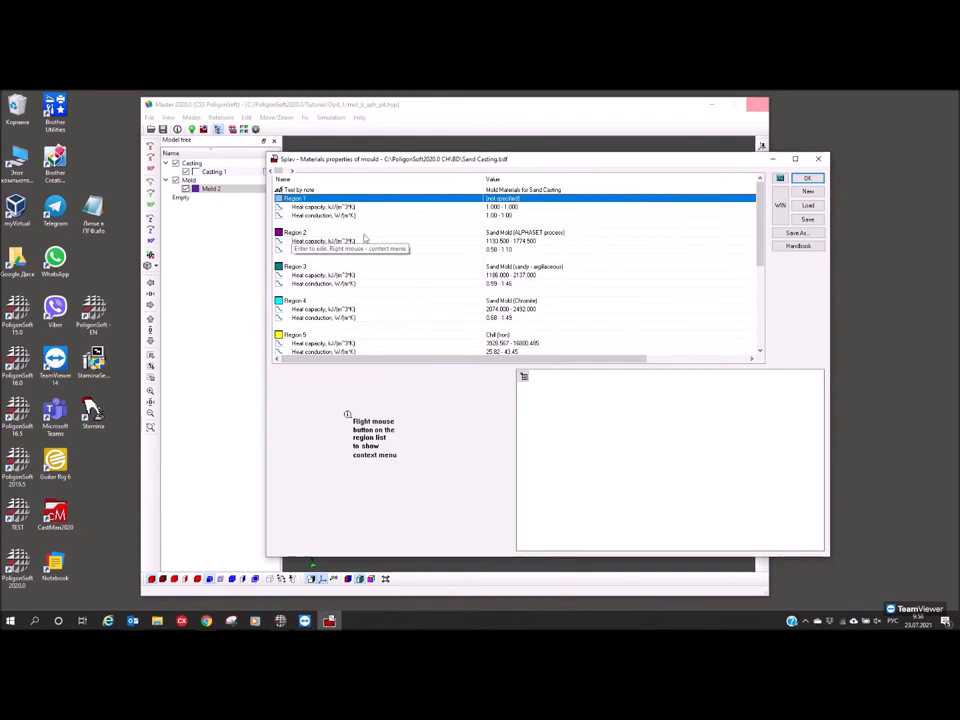
click(500, 236)
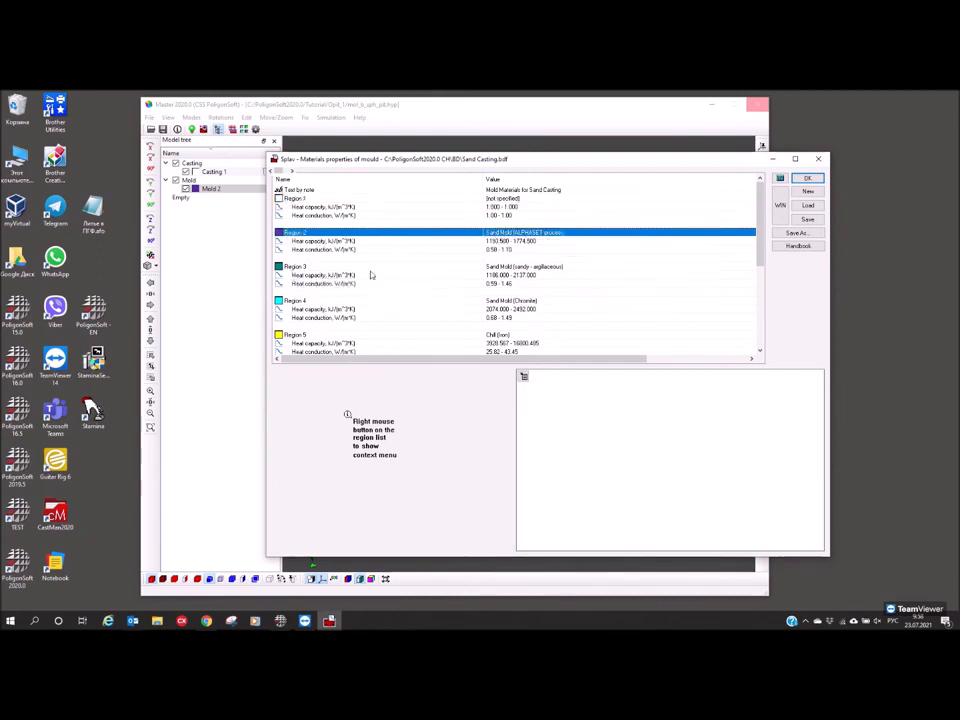
click(497, 268)
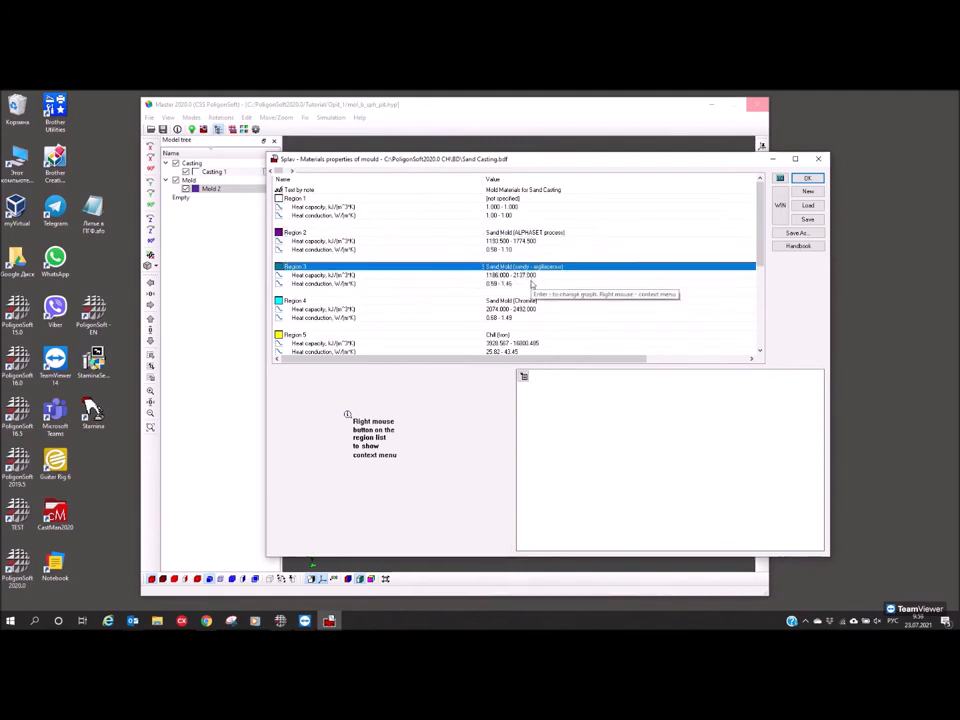
scroll(531, 282, down, 1)
click(531, 283)
scroll(538, 280, down, 1)
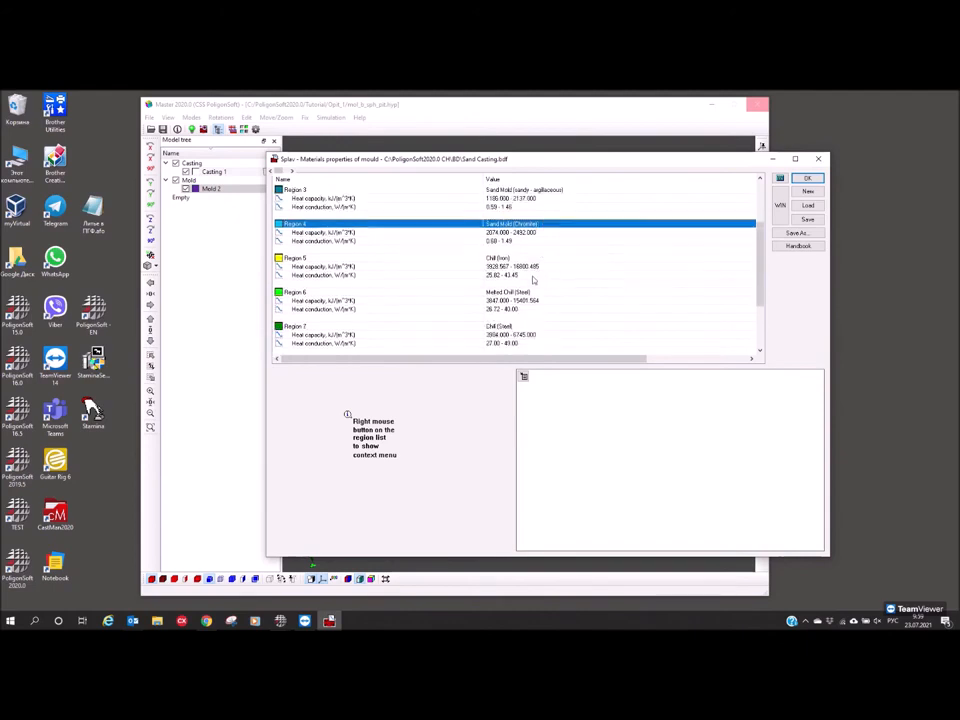
click(492, 265)
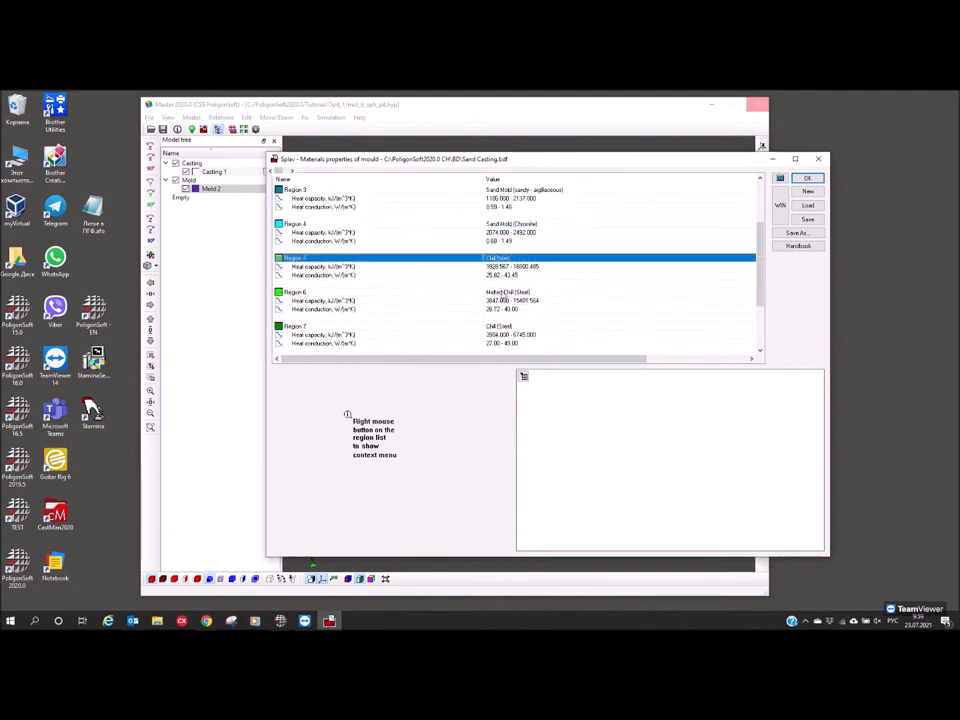
click(540, 300)
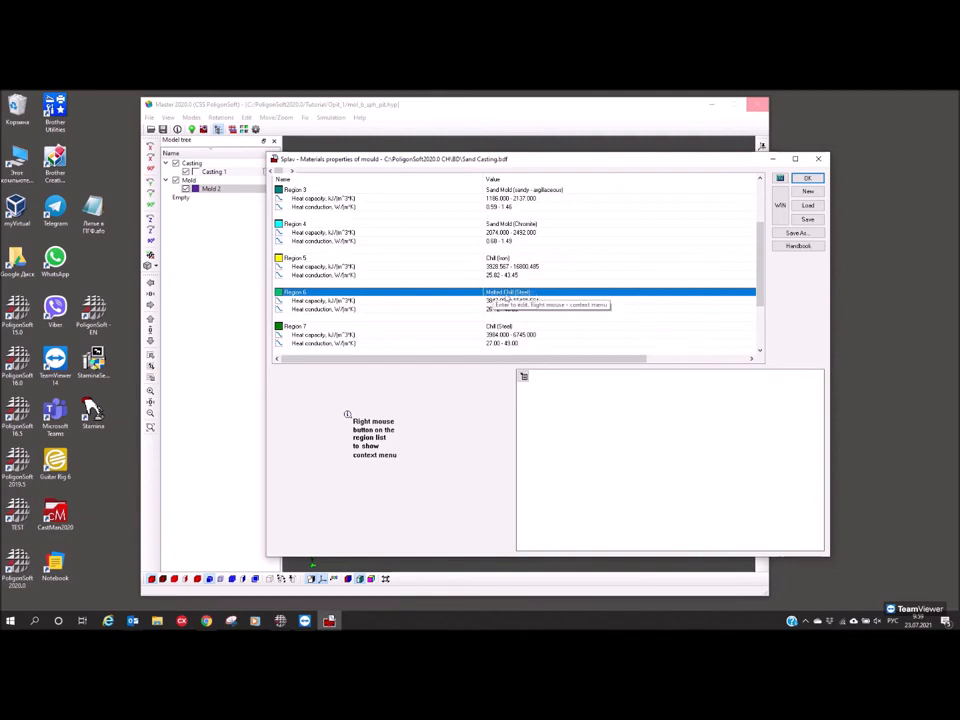
scroll(507, 297, down, 1)
click(507, 318)
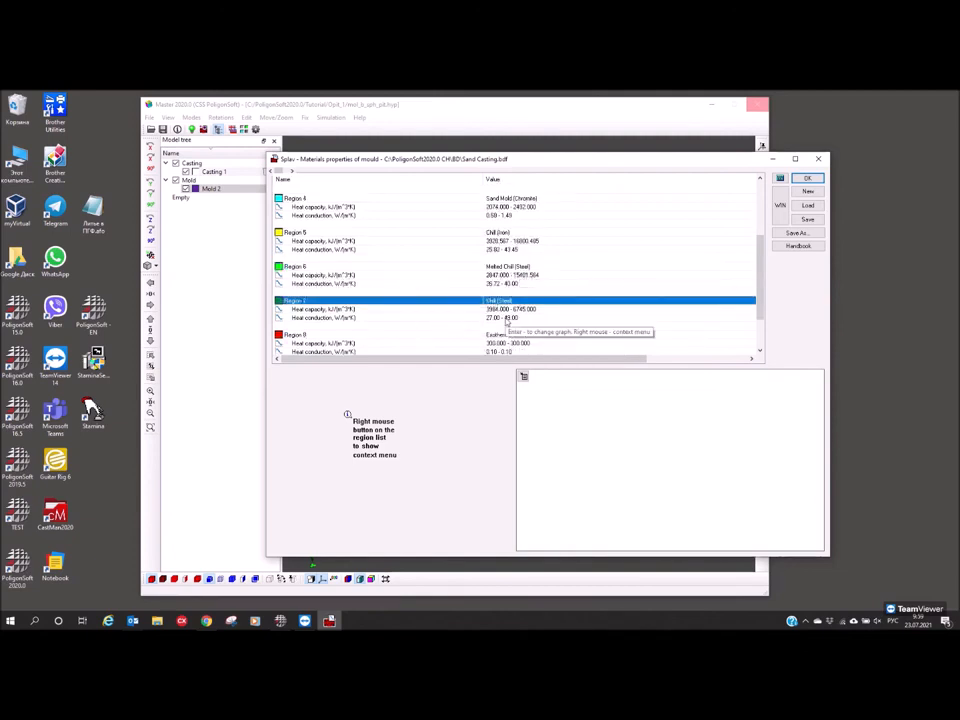
Enlarge the material properties window and examine Region 6's heat capacity and heat conduction graphs
drag(467, 153, 465, 113)
drag(384, 559, 384, 589)
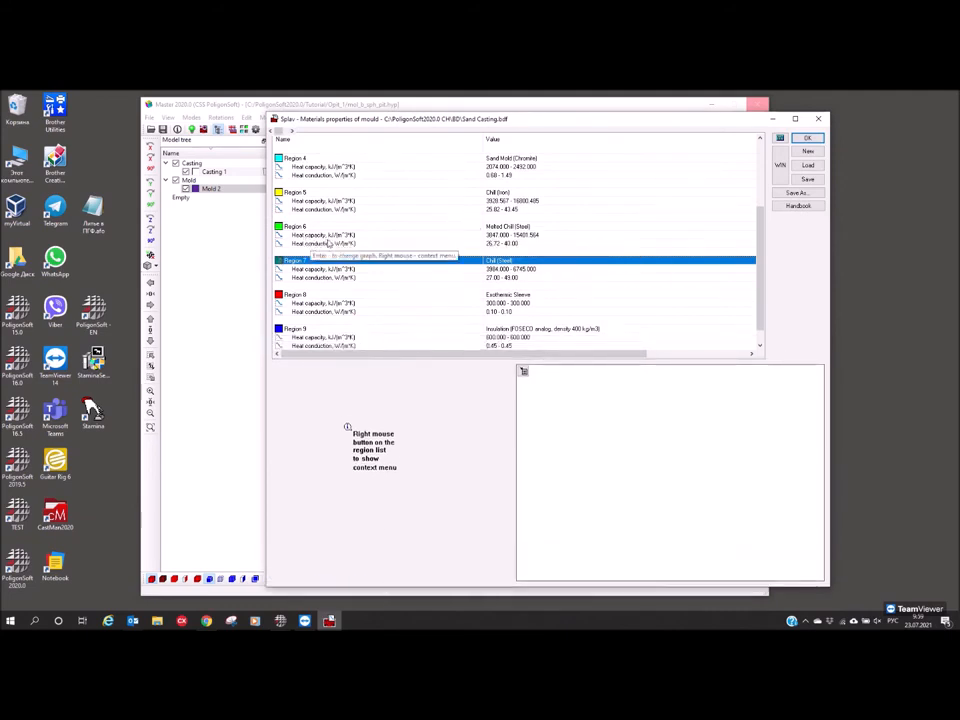
click(521, 236)
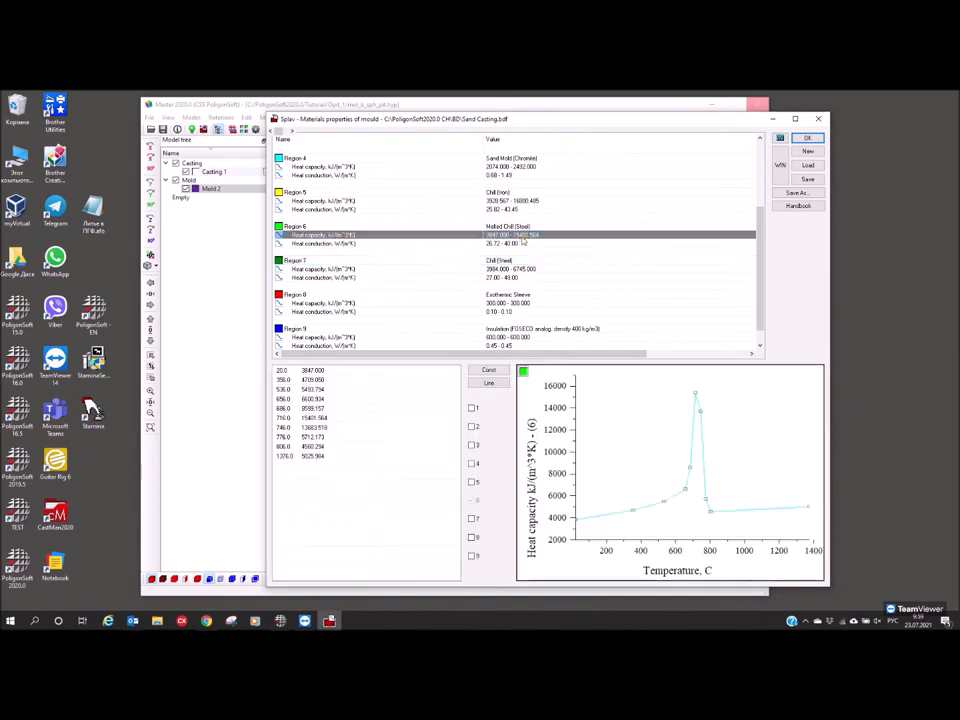
click(508, 243)
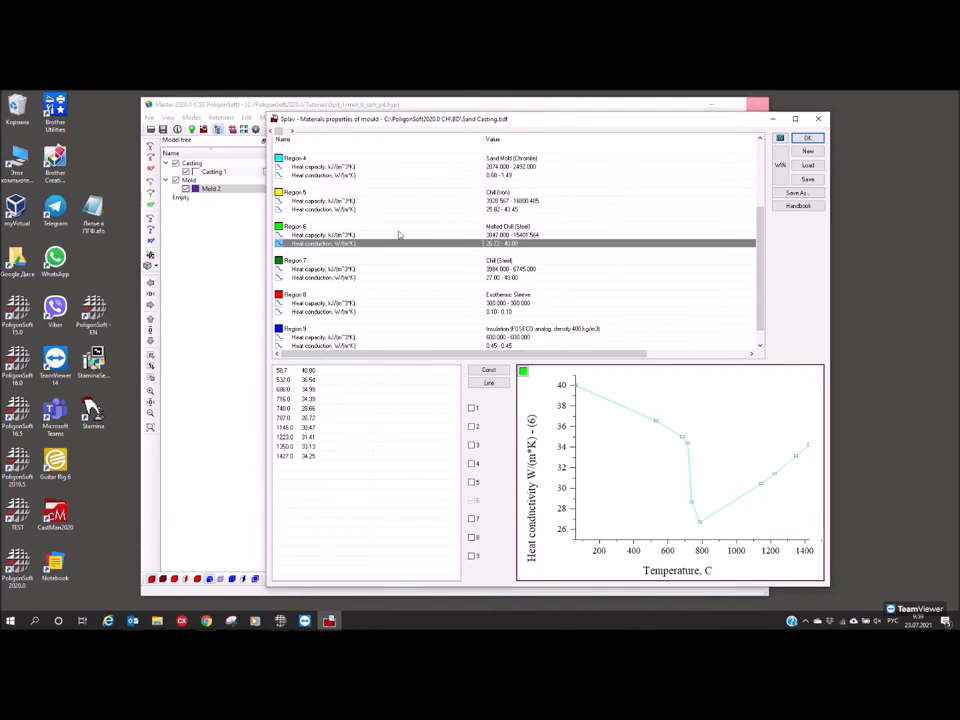
scroll(282, 243, up, 1)
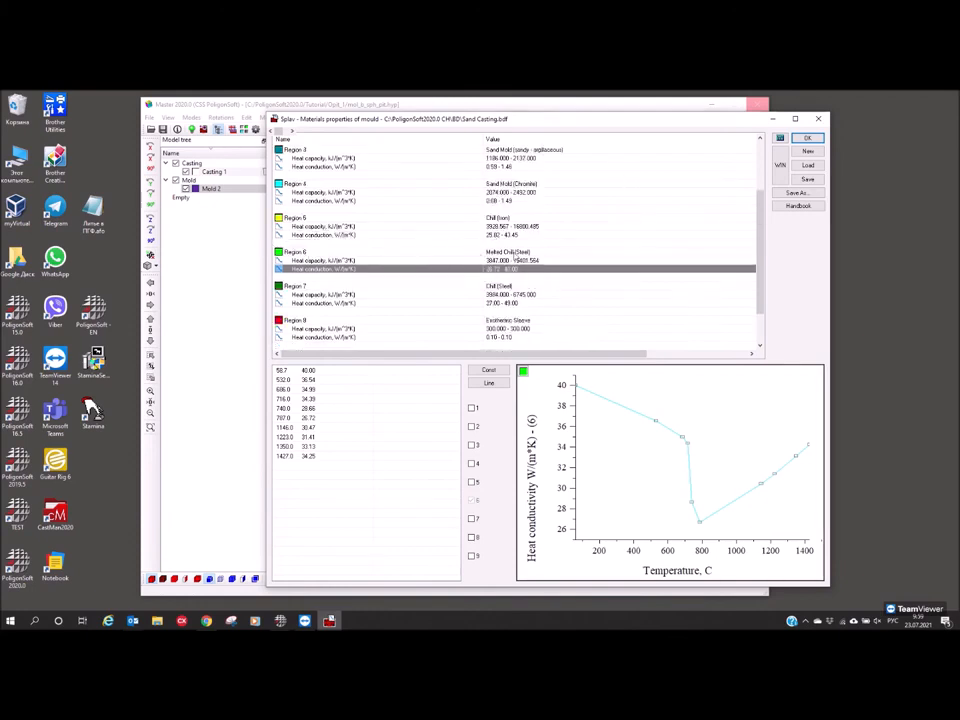
Load the Insulation Sleeve FOSECO material from the base into Region 6
click(532, 253)
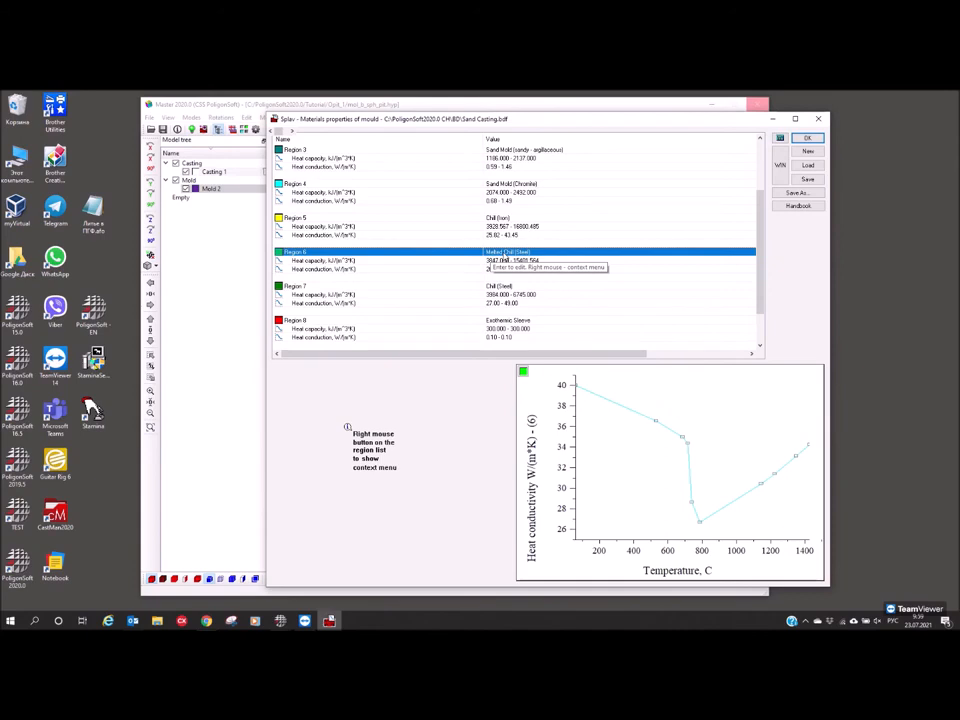
right_click(501, 255)
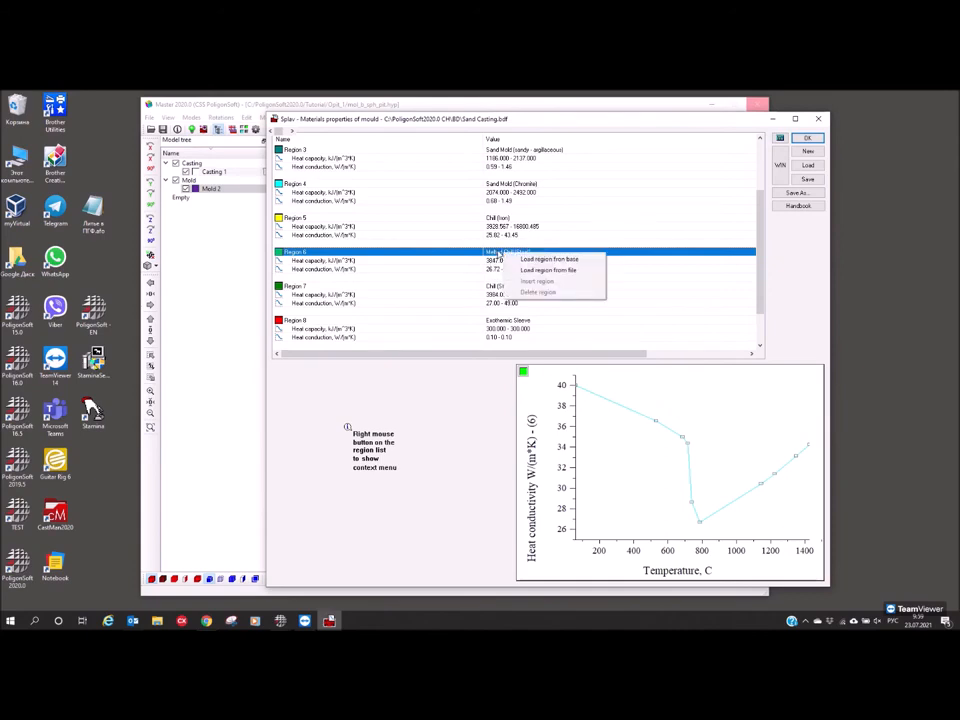
click(525, 262)
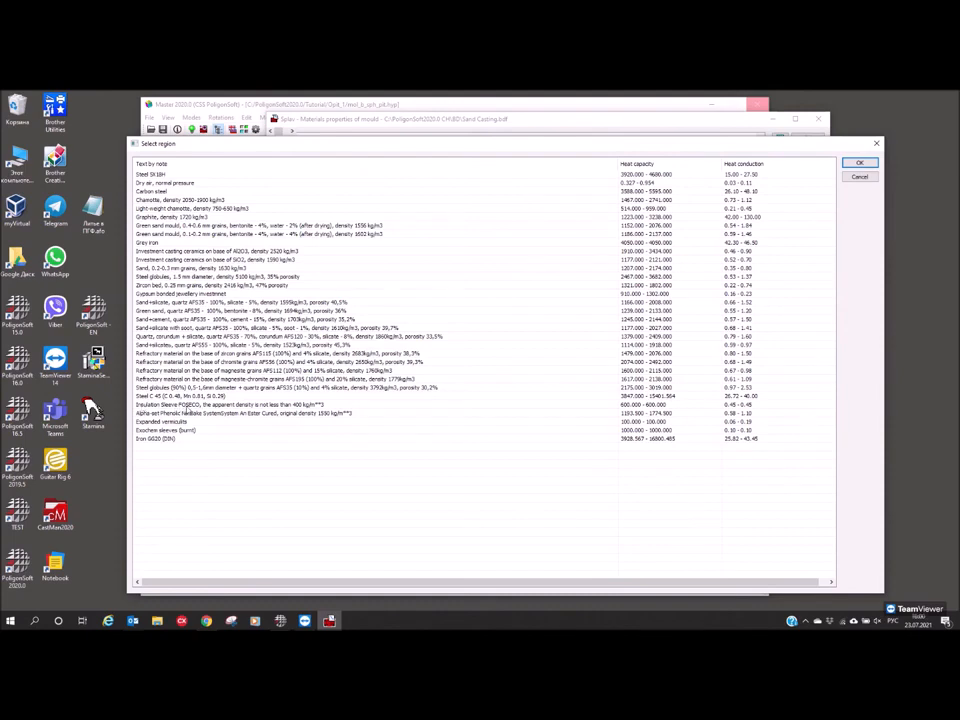
click(185, 405)
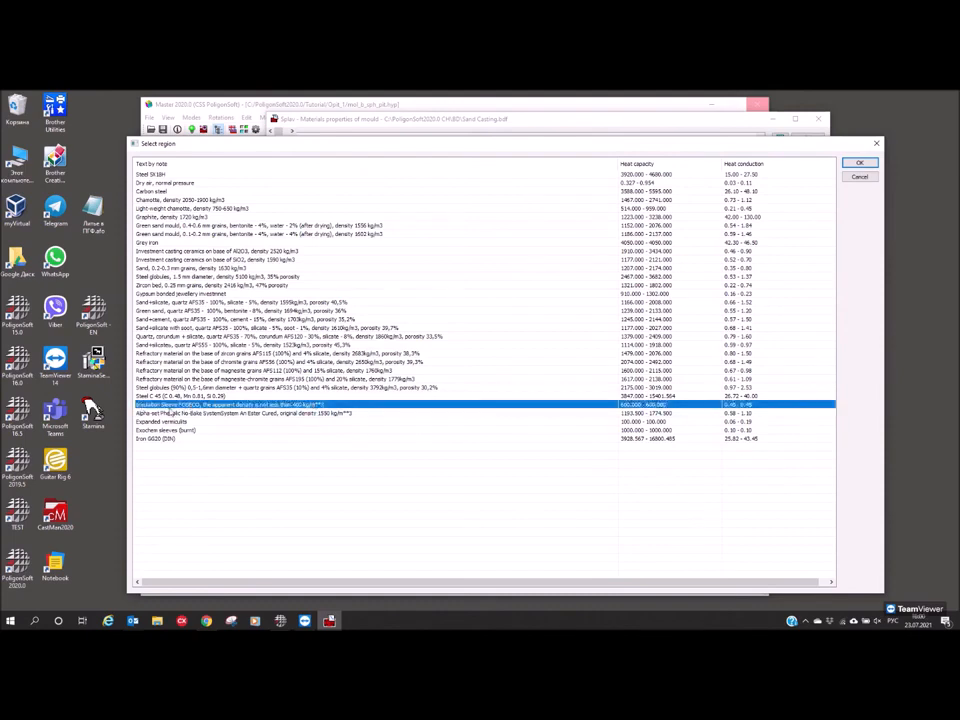
click(856, 164)
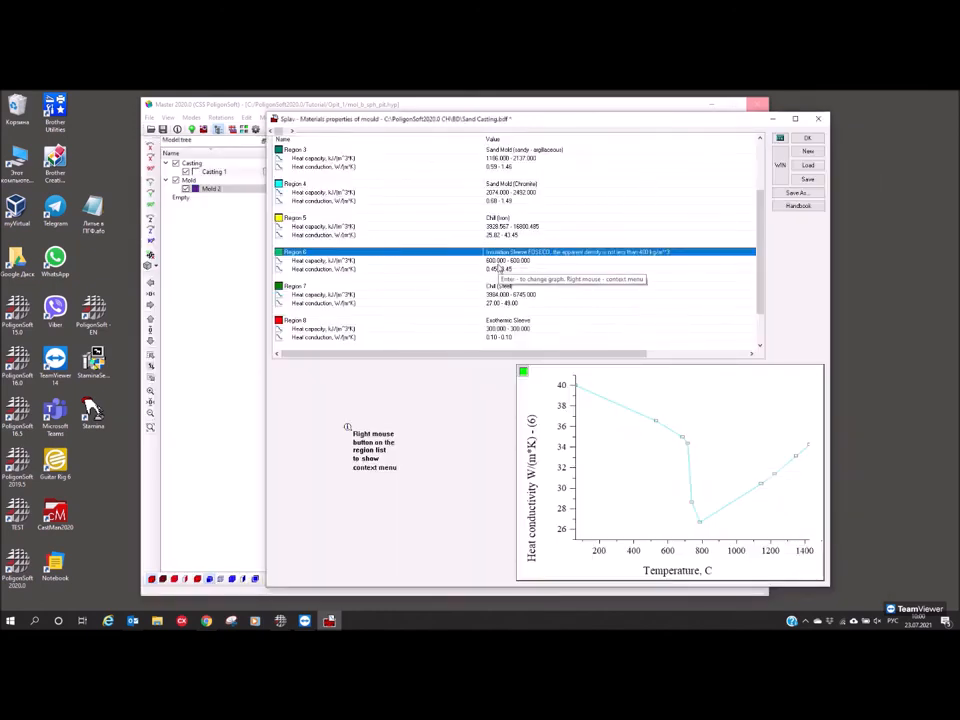
click(497, 268)
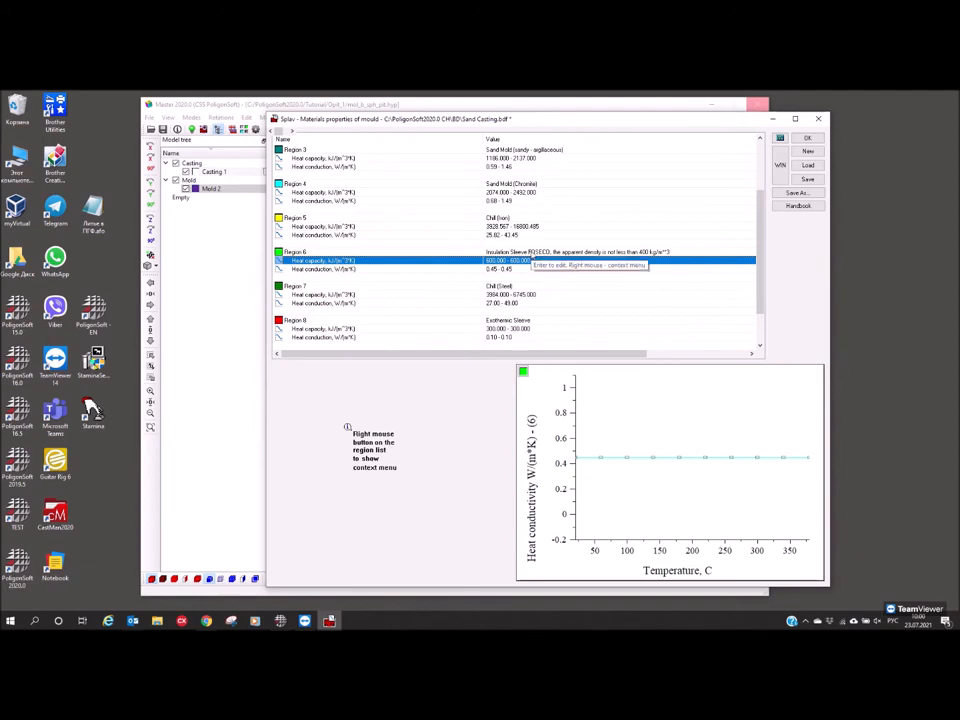
right_click(546, 253)
click(560, 258)
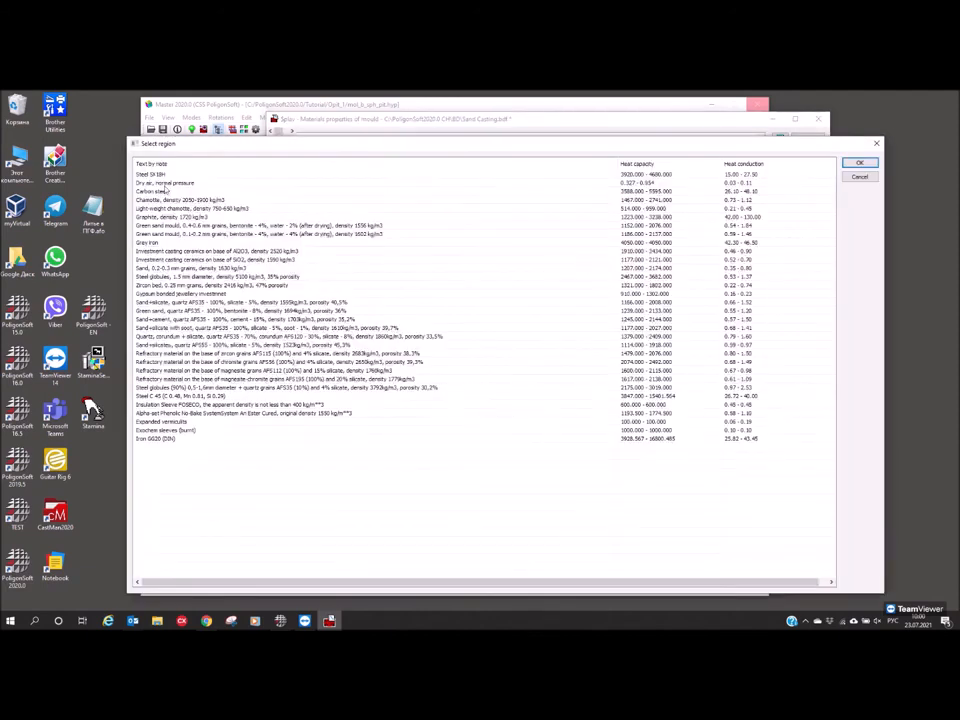
click(877, 143)
Rename the material of Region 6 as "Your name"
click(497, 262)
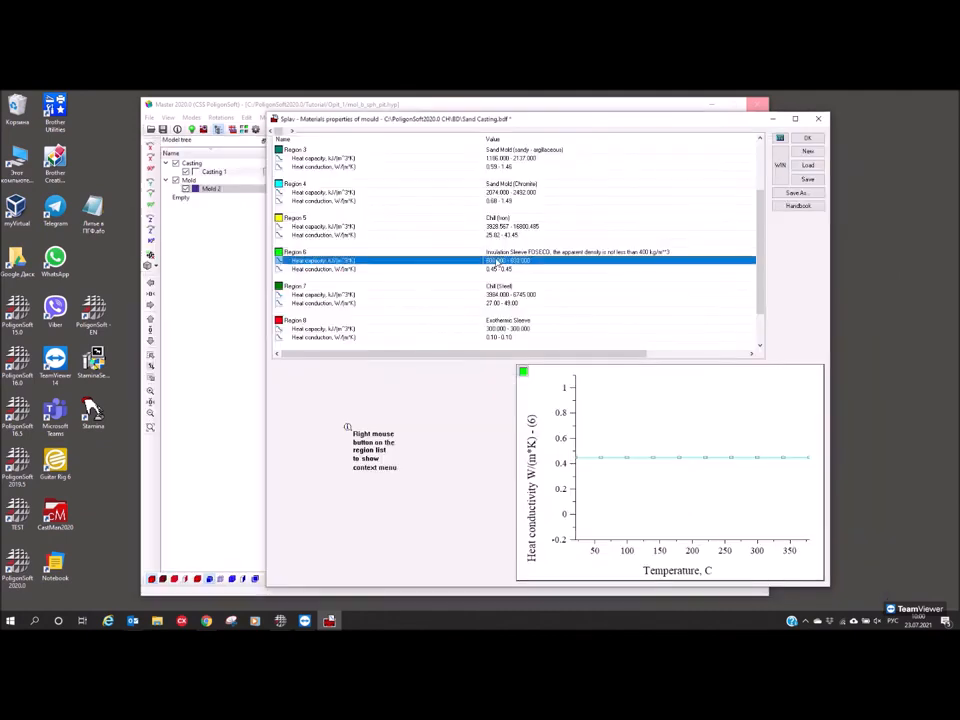
click(648, 250)
click(648, 250)
key(ctrl+a)
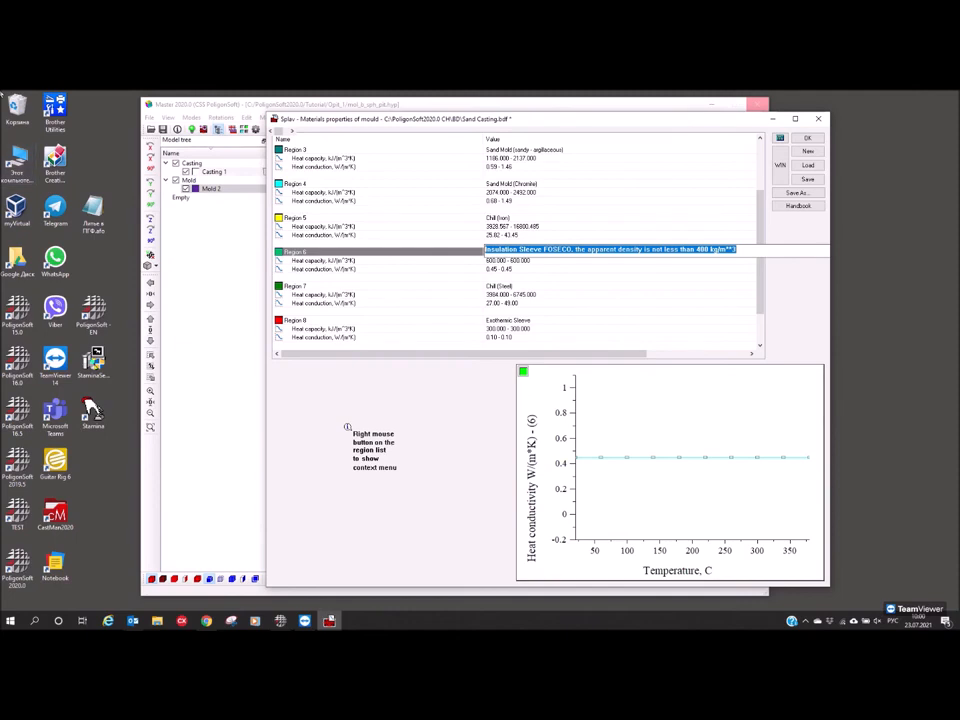
key(Delete)
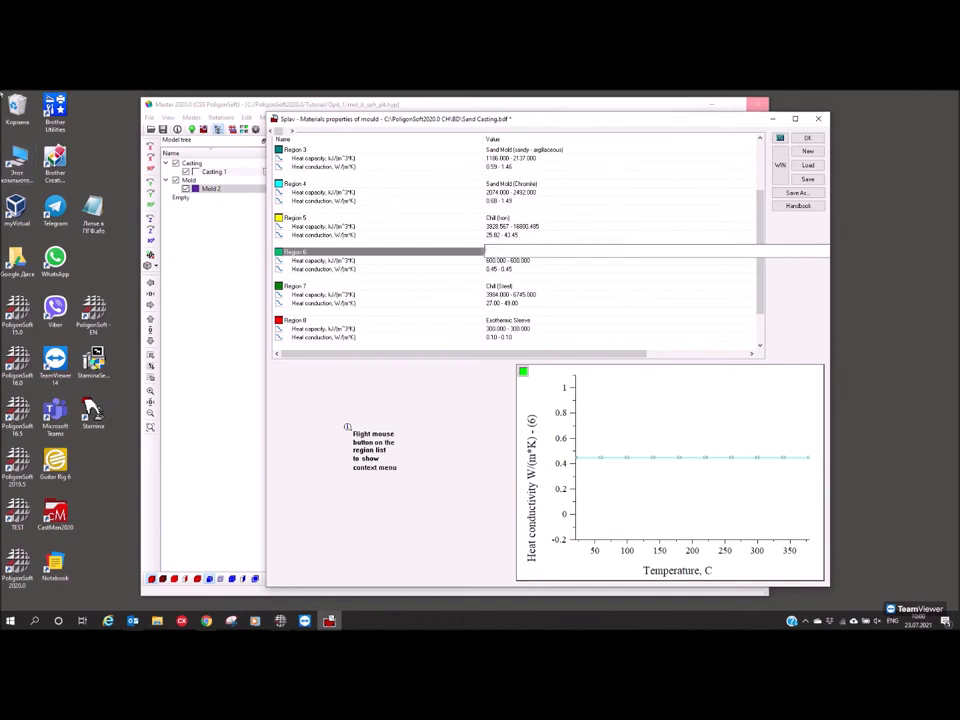
text(ypoe)
text(r )
text(nam)
text(e)
key(Return)
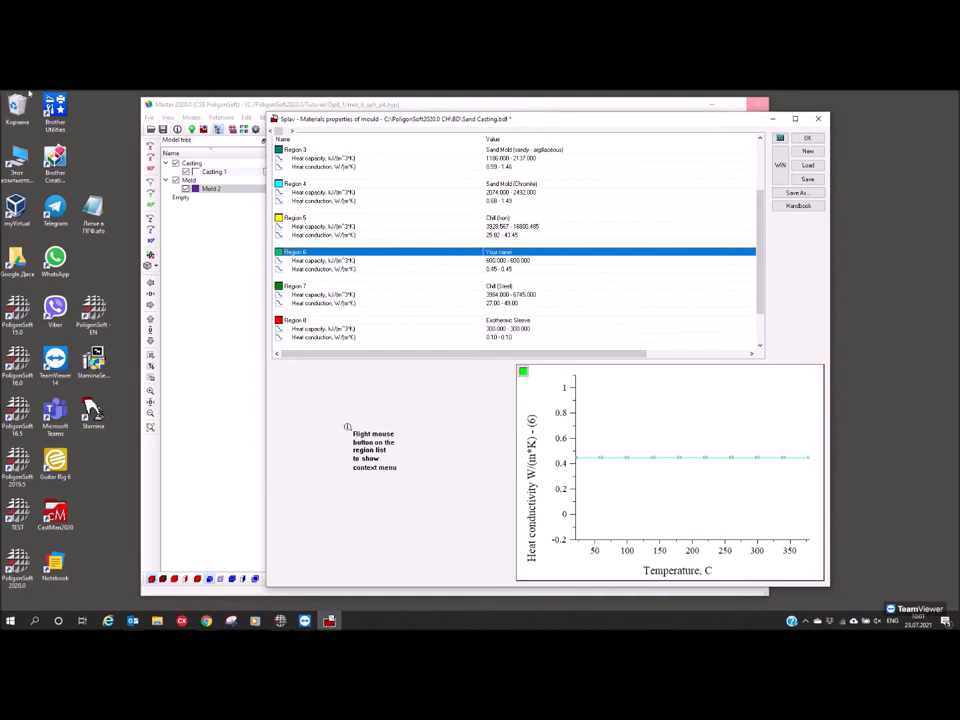
Set Region 6's heat capacity at 20 °C to 100 in the table of values
click(509, 262)
double_click(298, 370)
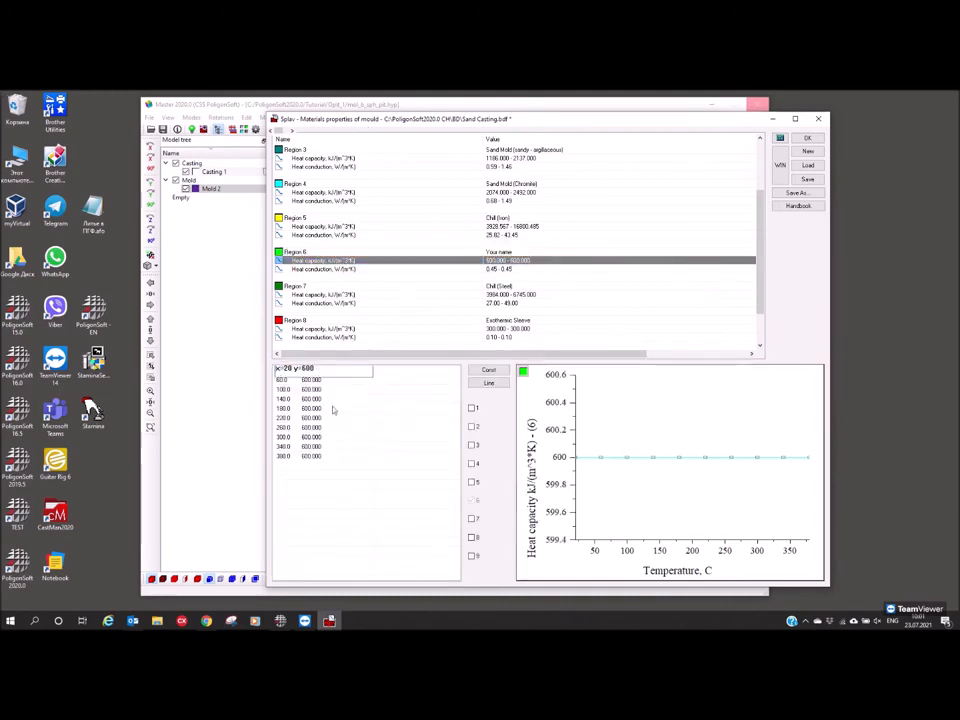
click(301, 380)
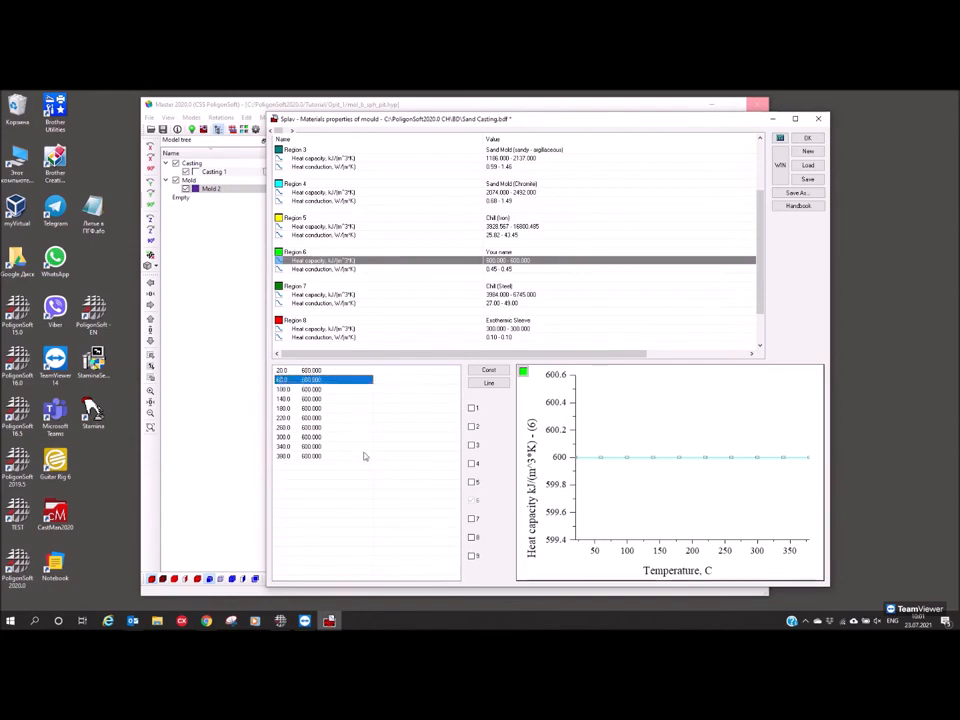
double_click(308, 371)
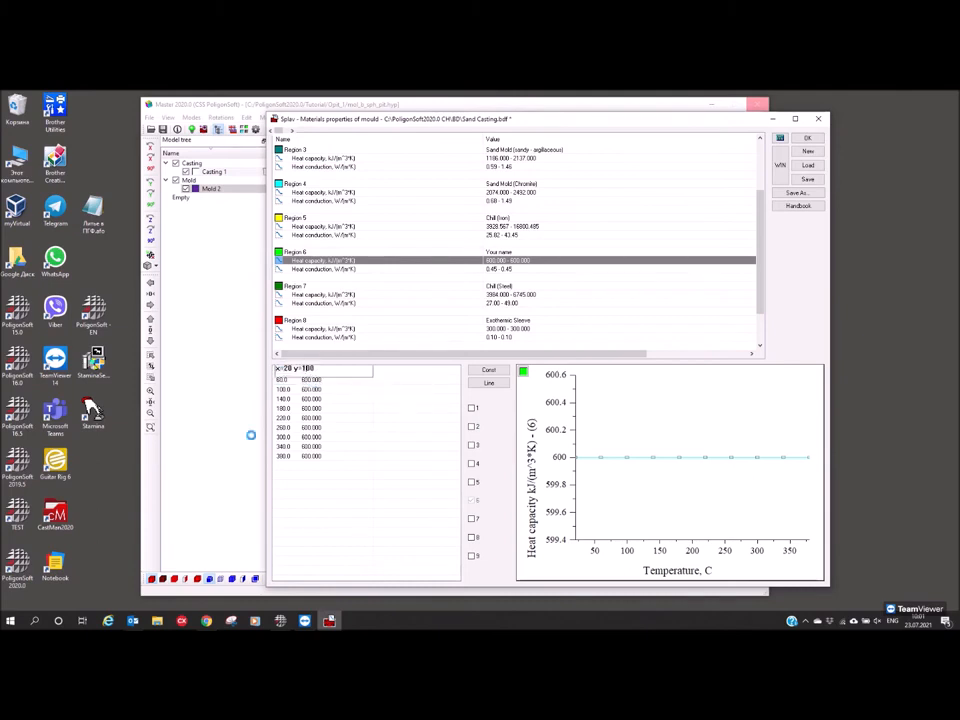
text(100)
key(Return)
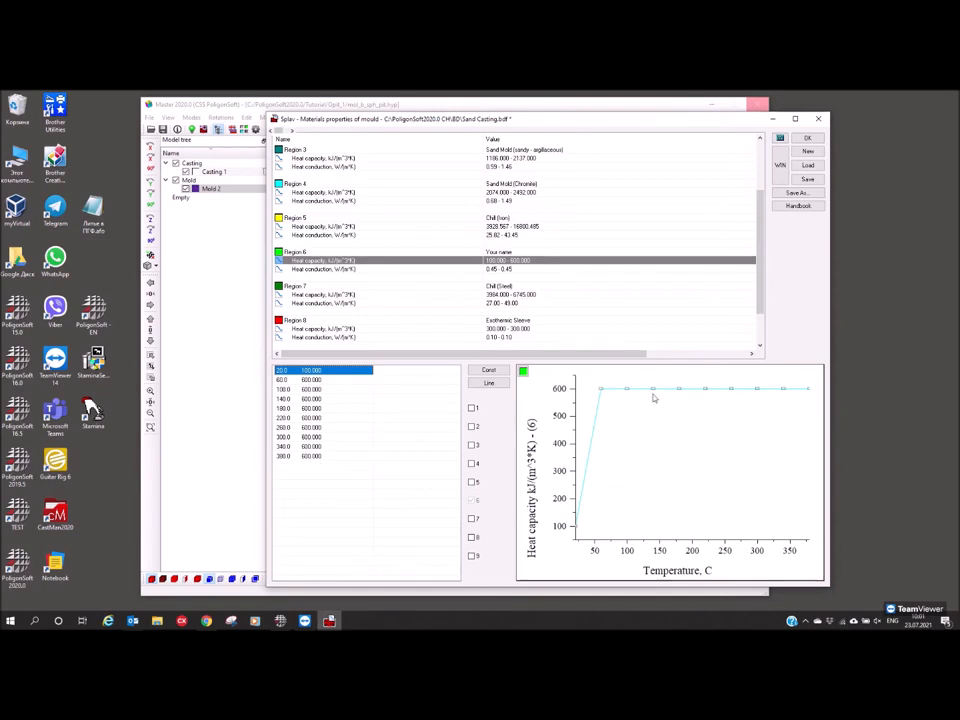
Move the 60, 100 and 140 °C points of Region 6's heat capacity graph to about 79 °C/390, 126 °C/417 and 174 °C/521
click(628, 389)
drag(628, 389, 643, 436)
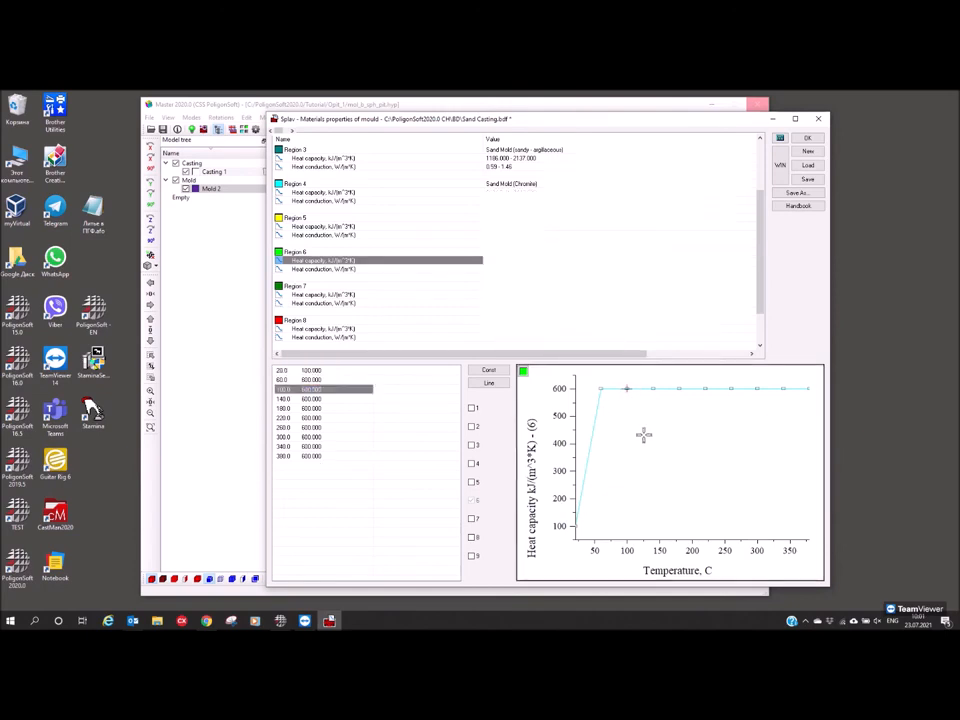
click(600, 389)
drag(600, 393, 613, 446)
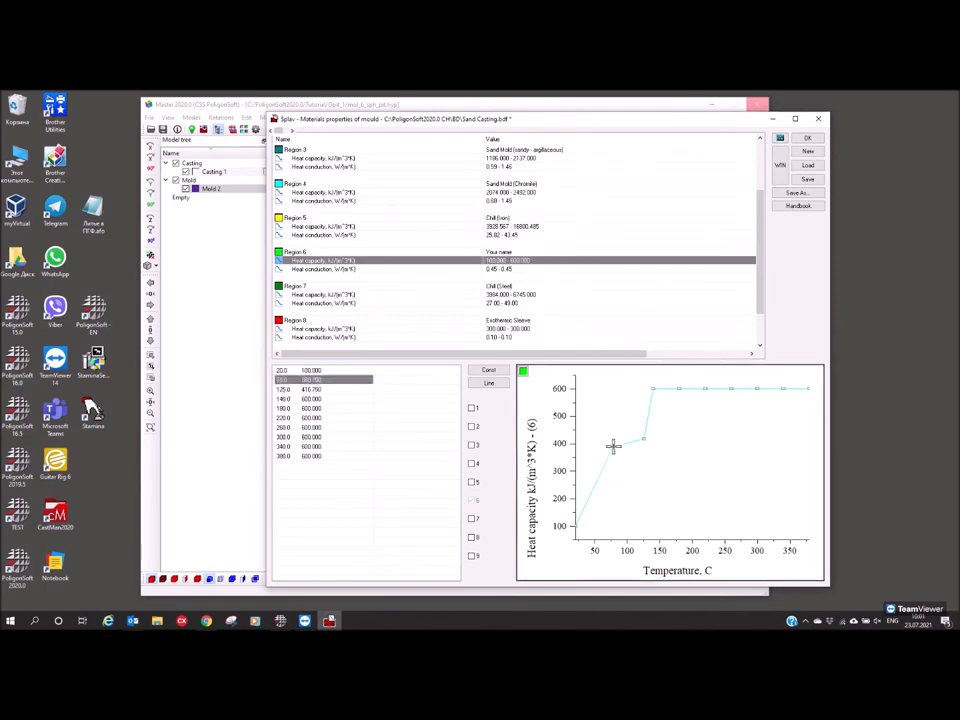
click(652, 389)
drag(652, 389, 675, 408)
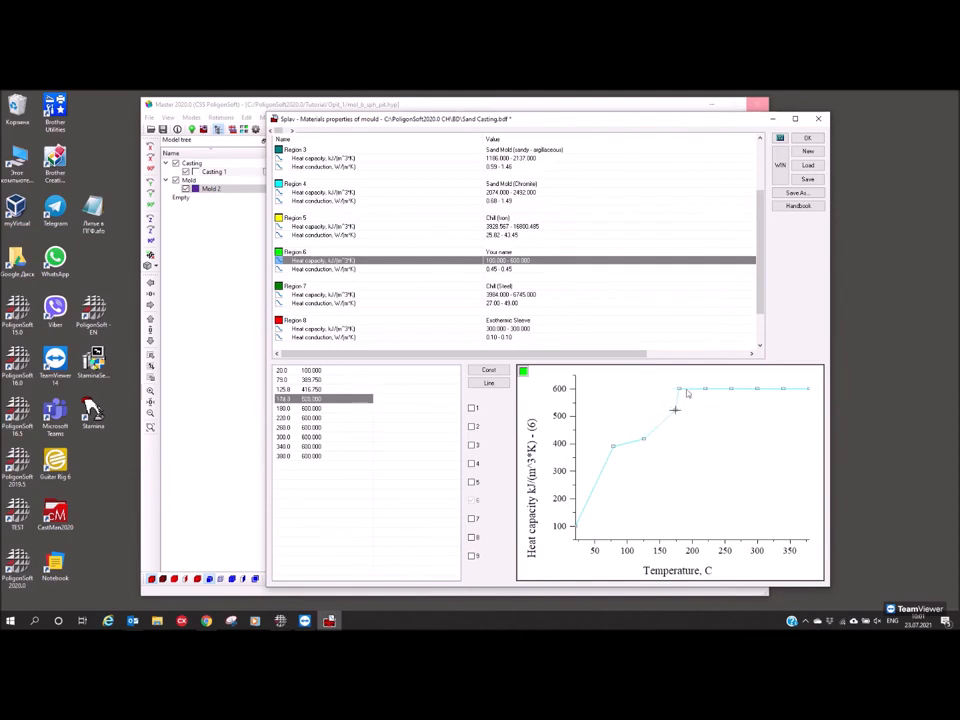
Set a constant heat capacity of 2 for all temperatures of Region 6
click(490, 371)
click(490, 372)
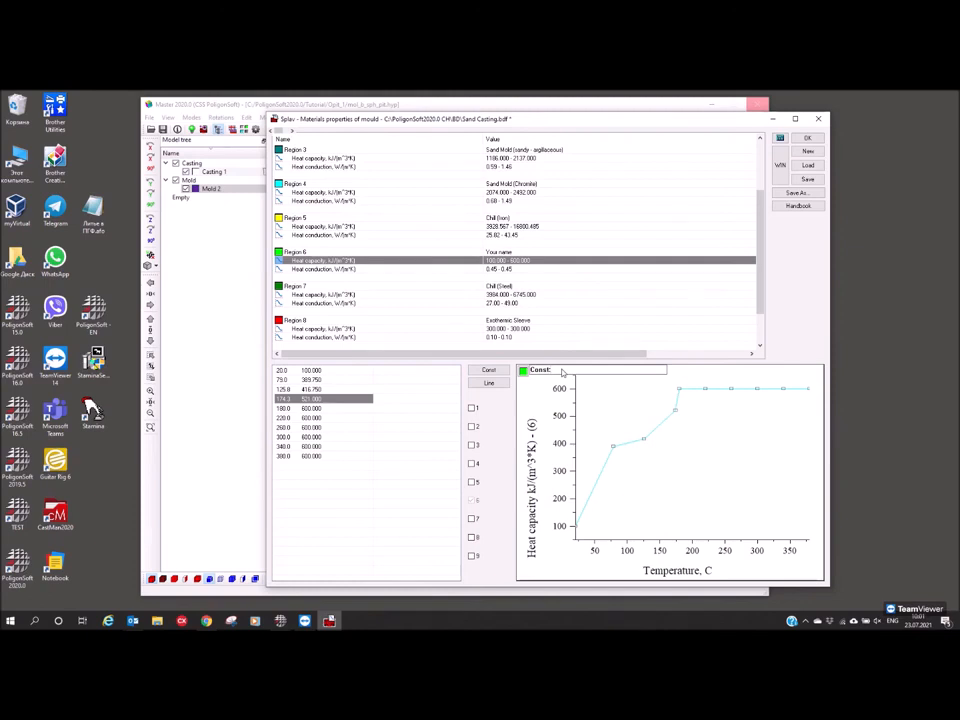
key(Return)
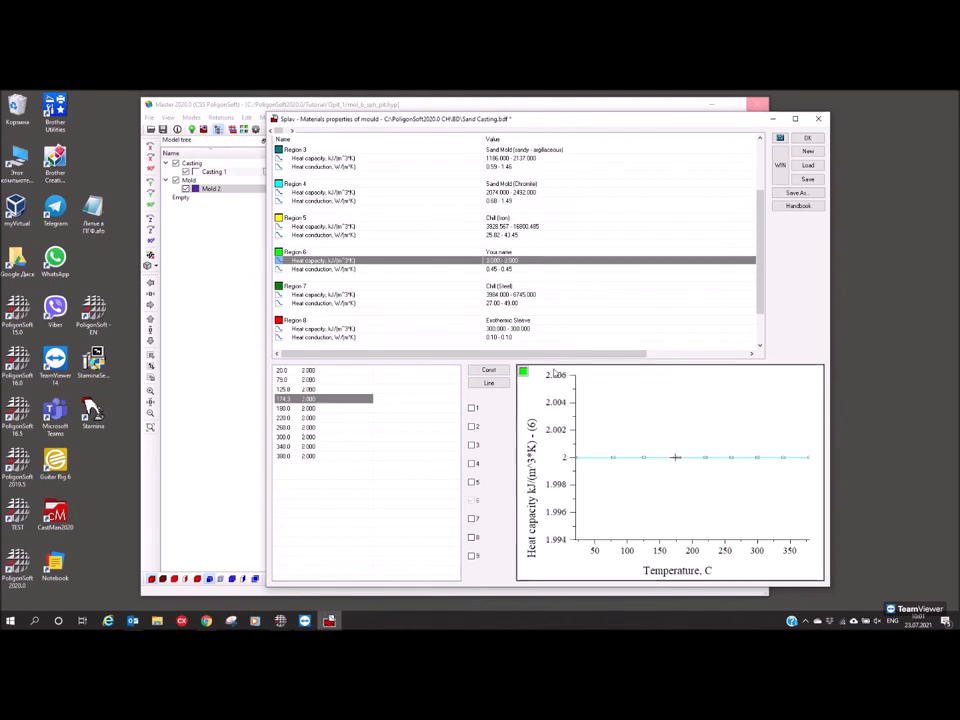
Raise two heat capacity points to about 2.008 at 63 °C and 2.002 at 257 °C, and interpolate the points between them linearly
click(613, 457)
drag(618, 463, 601, 401)
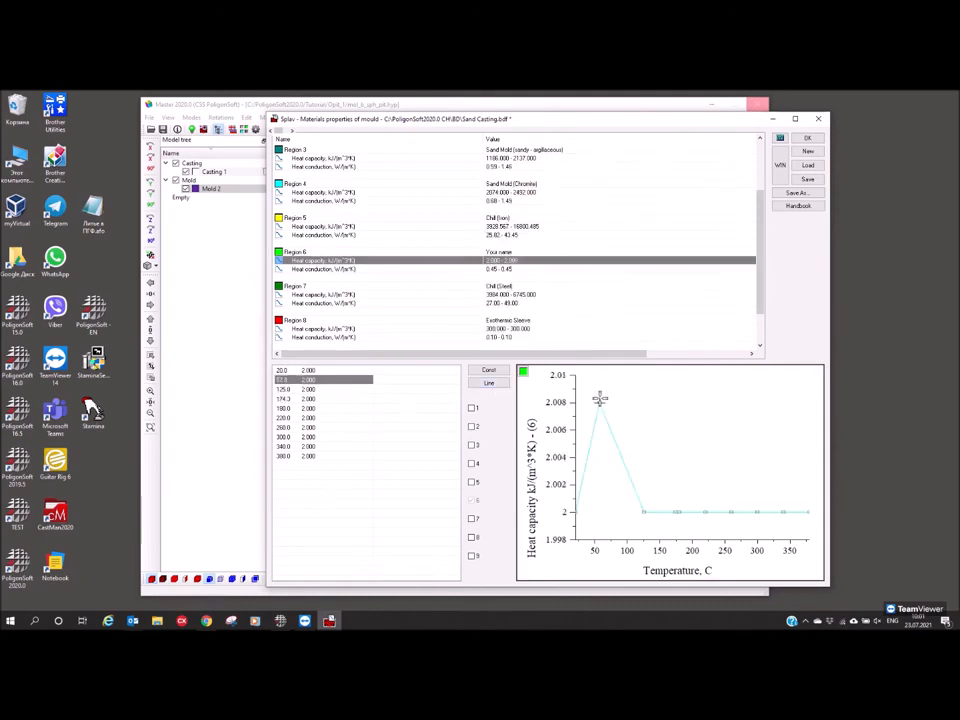
click(733, 512)
drag(733, 510, 729, 484)
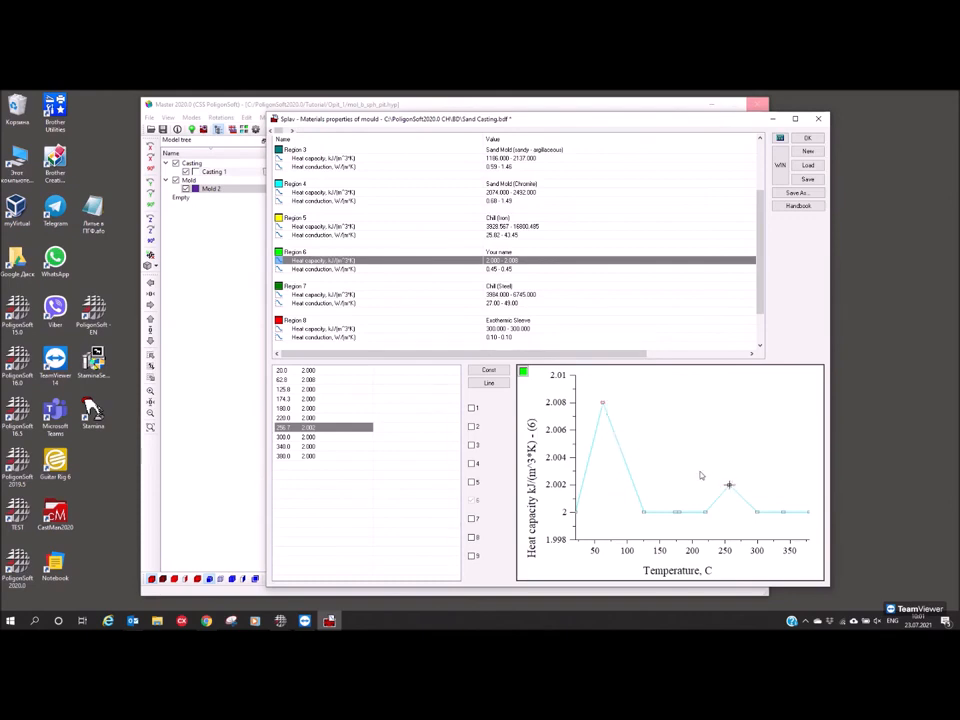
click(488, 383)
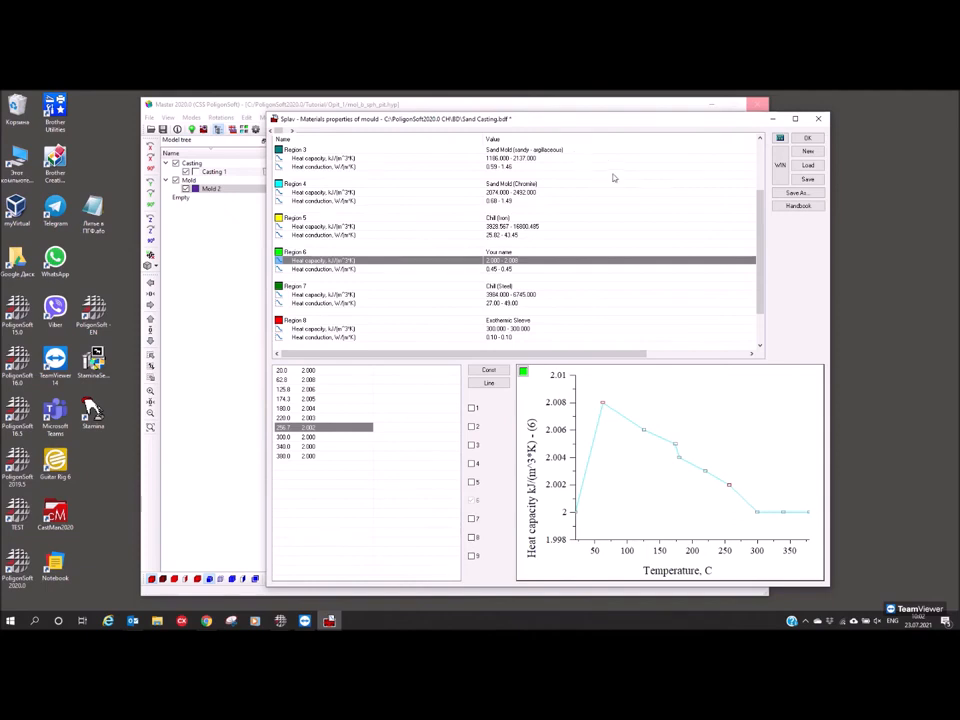
Close the mold material properties without saving the changes
drag(367, 119, 341, 116)
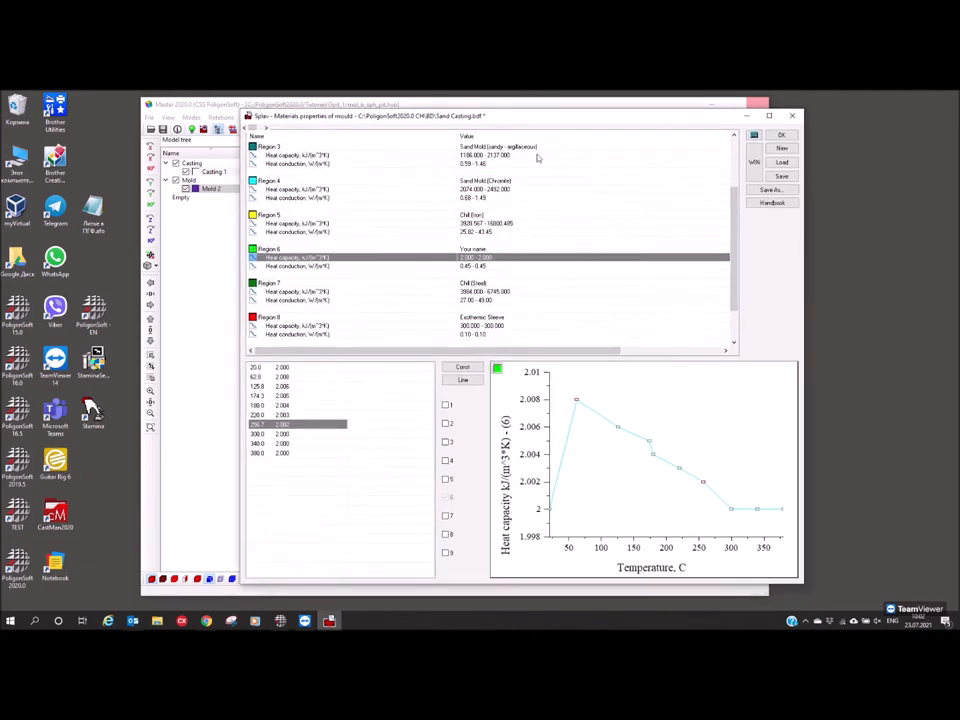
click(794, 117)
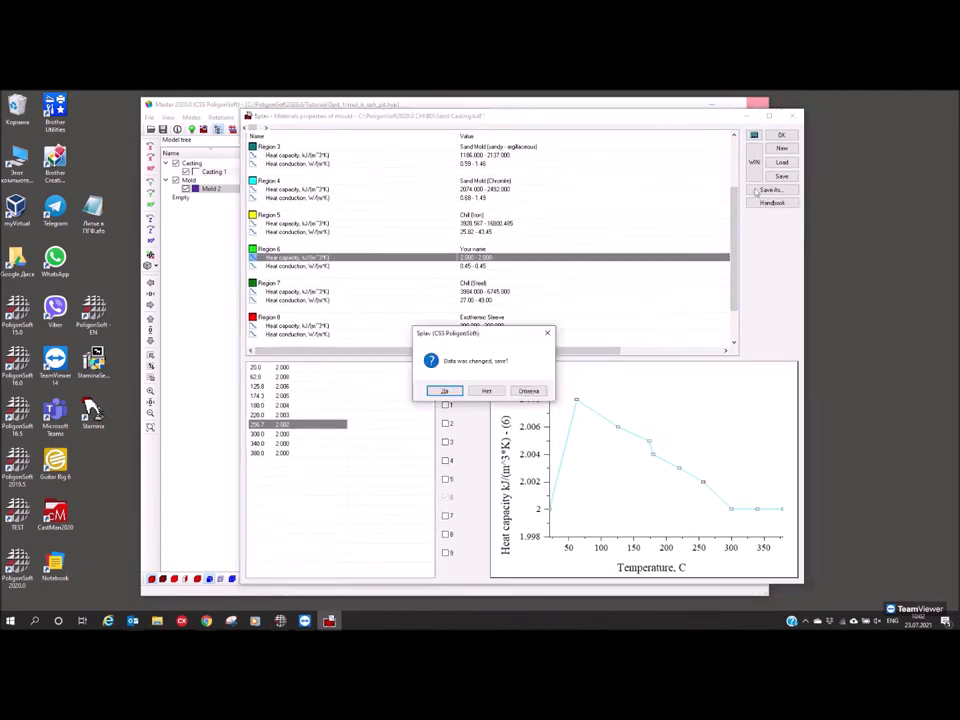
click(489, 391)
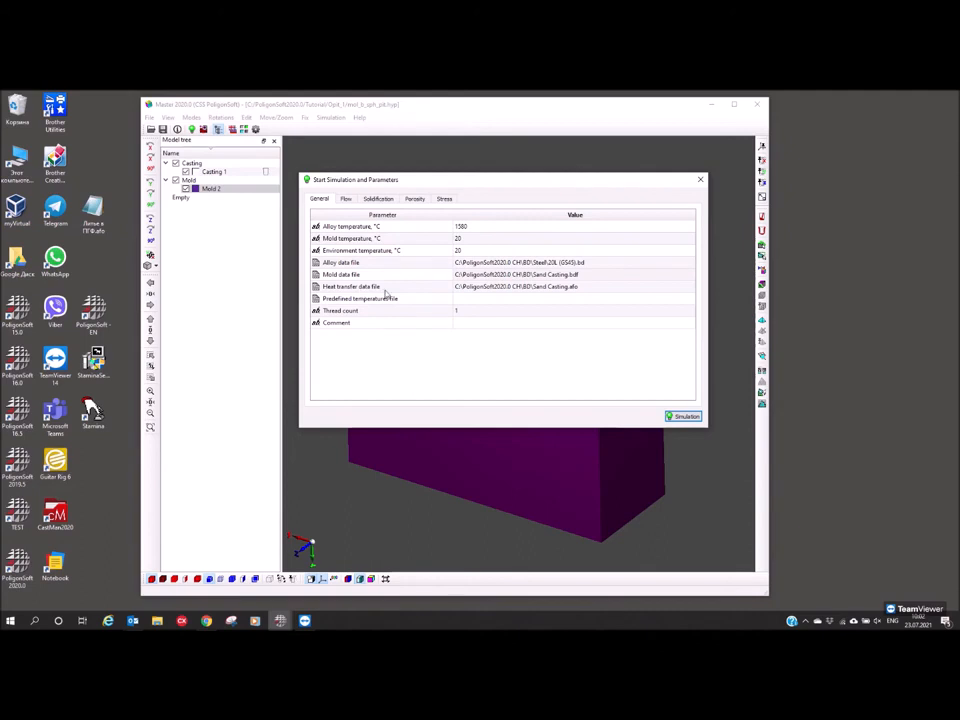
Open the Sand Casting heat transfer data file, look through its region list and compare Regions 1 and 2
click(540, 286)
click(684, 286)
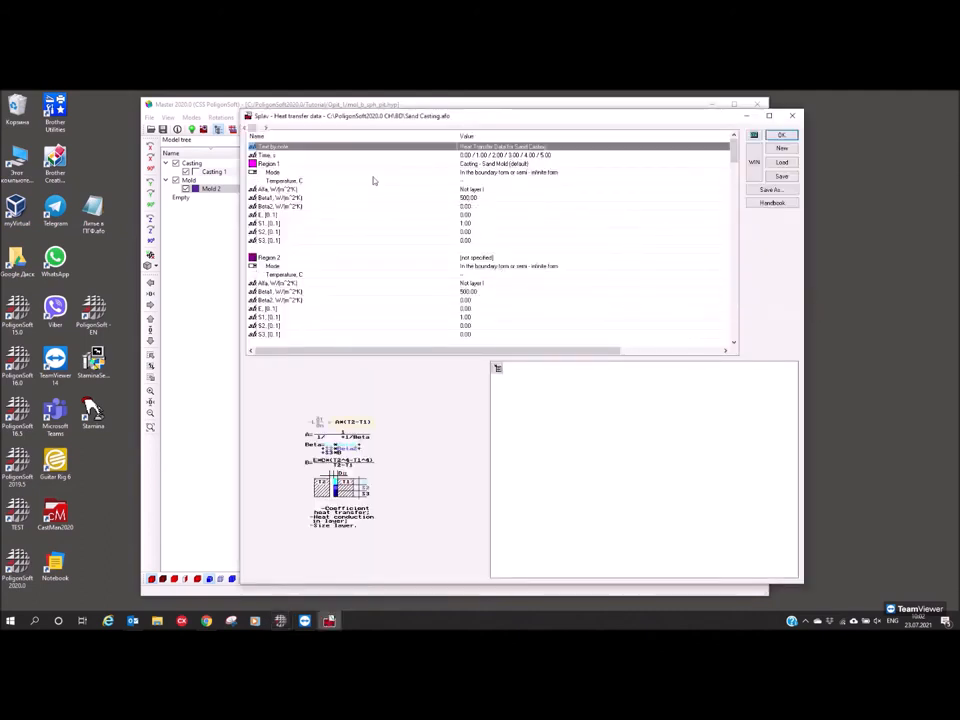
click(300, 163)
click(300, 257)
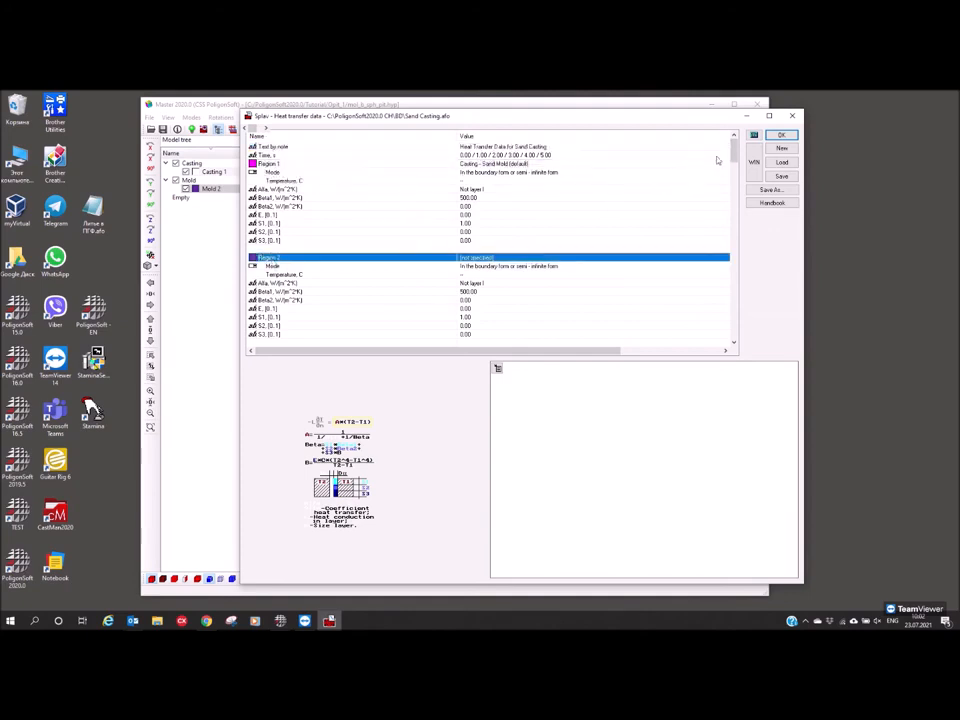
scroll(429, 293, down, 20)
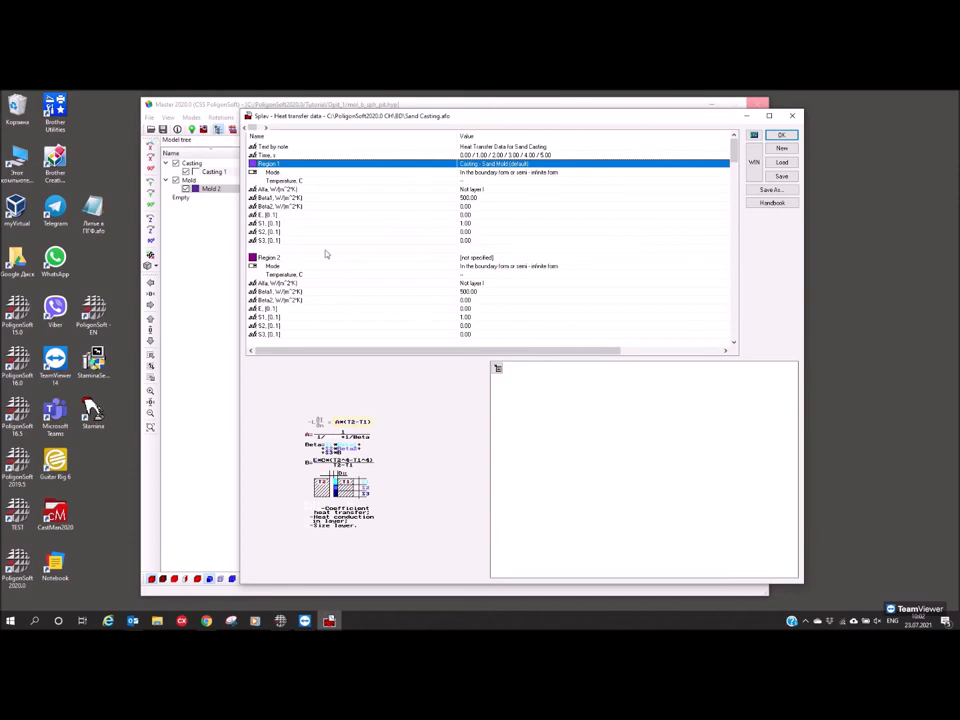
click(293, 259)
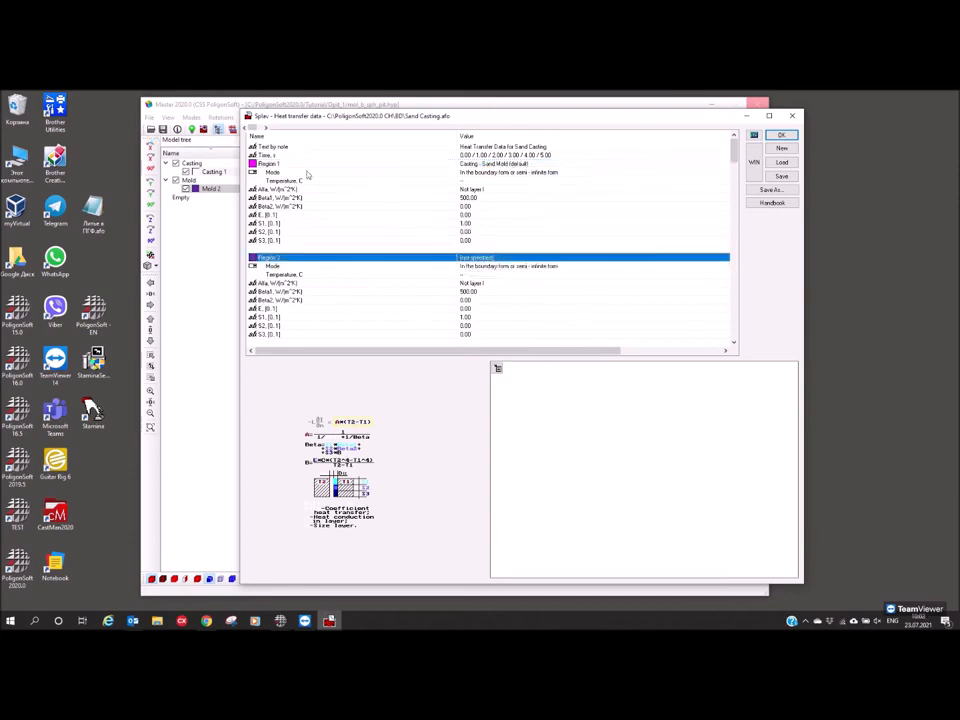
click(300, 164)
drag(406, 124, 419, 130)
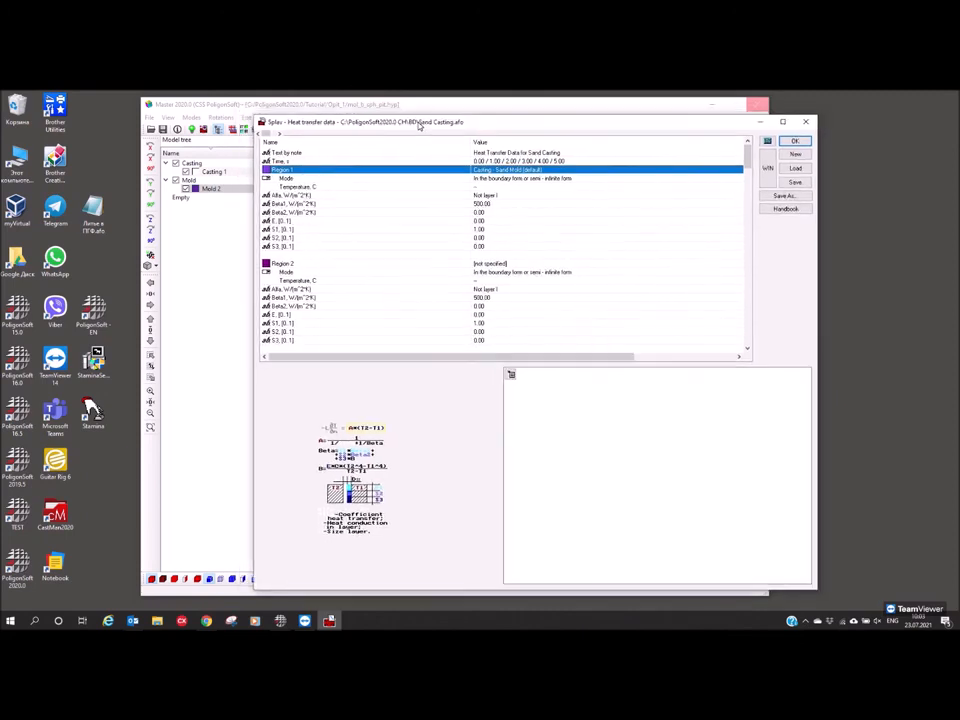
Examine the Beta1, Beta2 and S1 heat transfer parameters of Region 1, the boundary between casting and sand mold
click(305, 204)
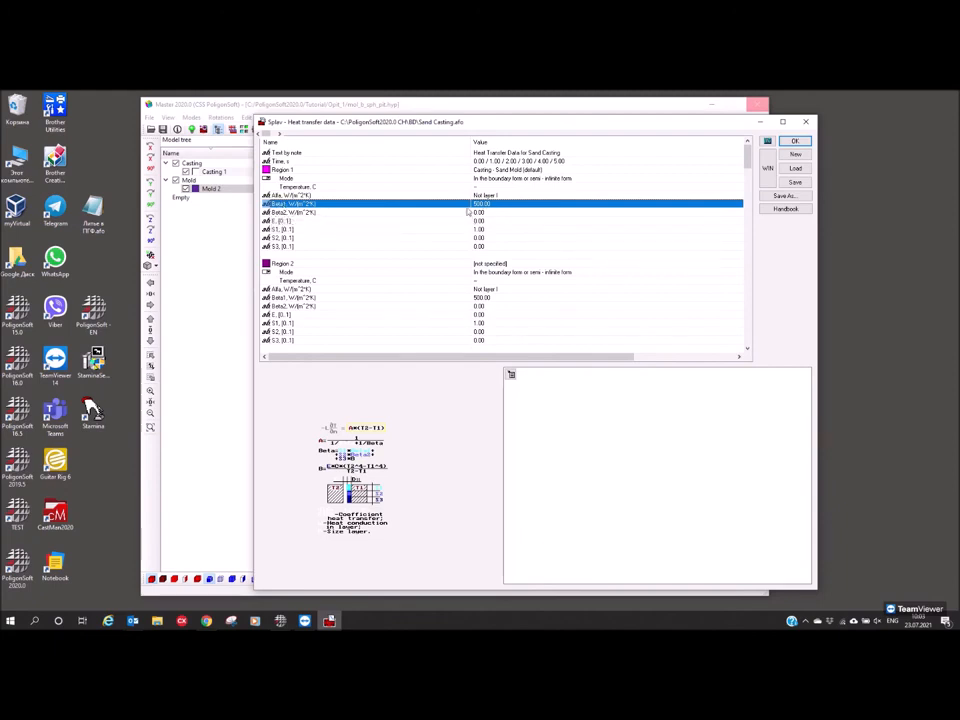
click(289, 213)
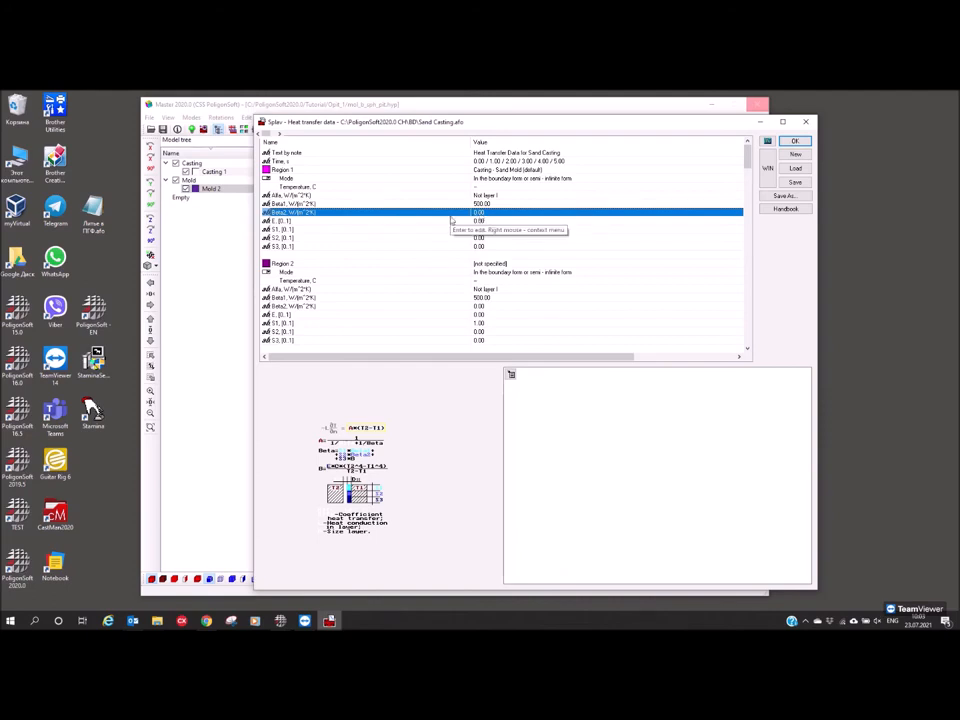
click(309, 207)
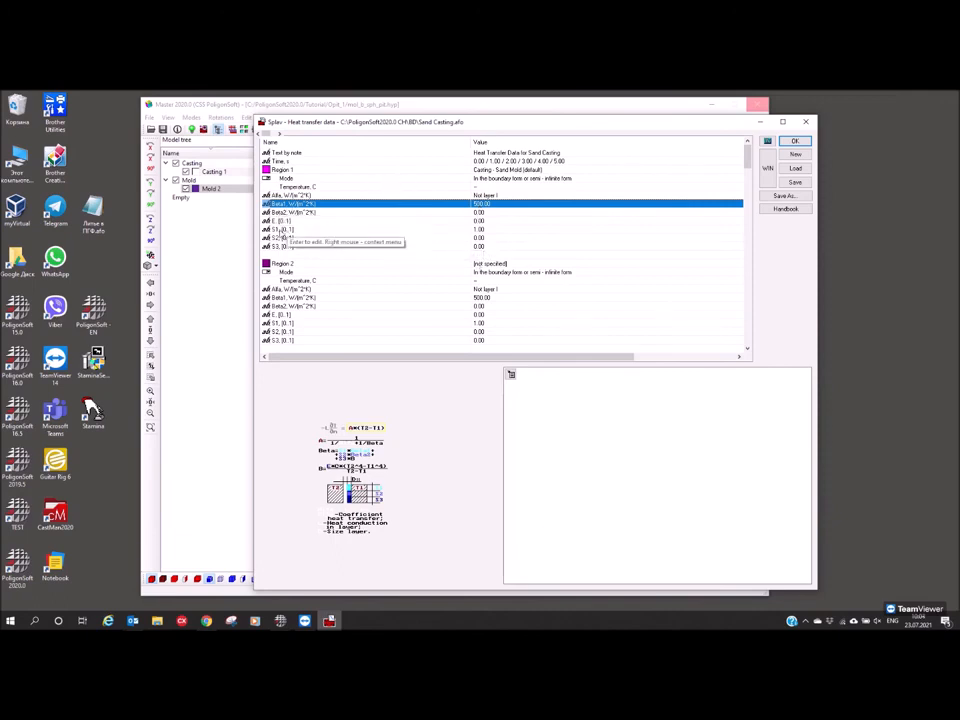
click(287, 230)
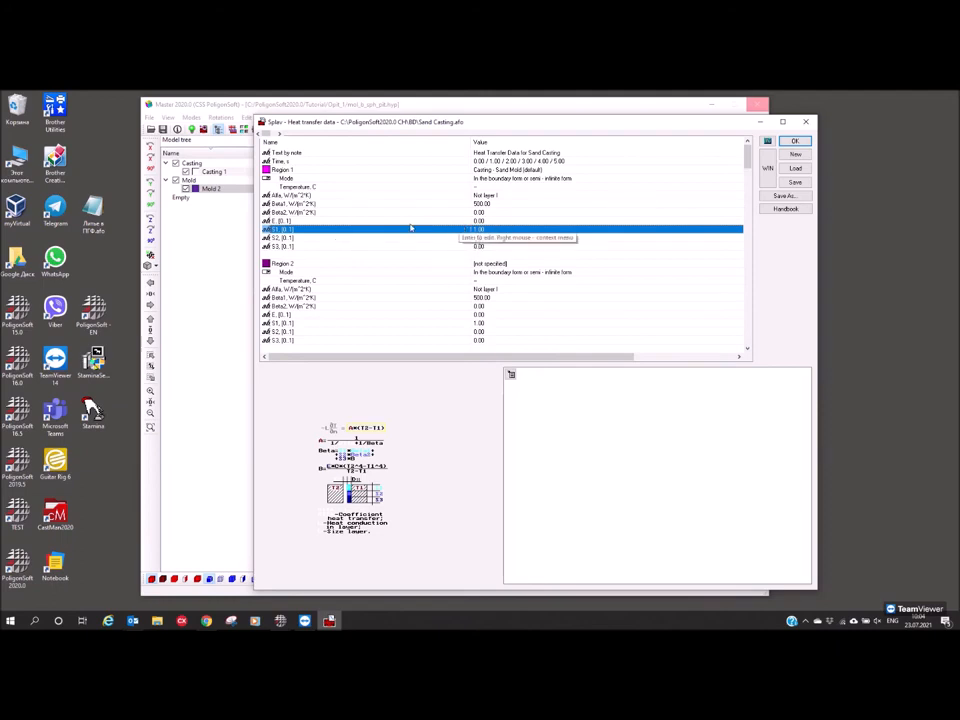
click(476, 204)
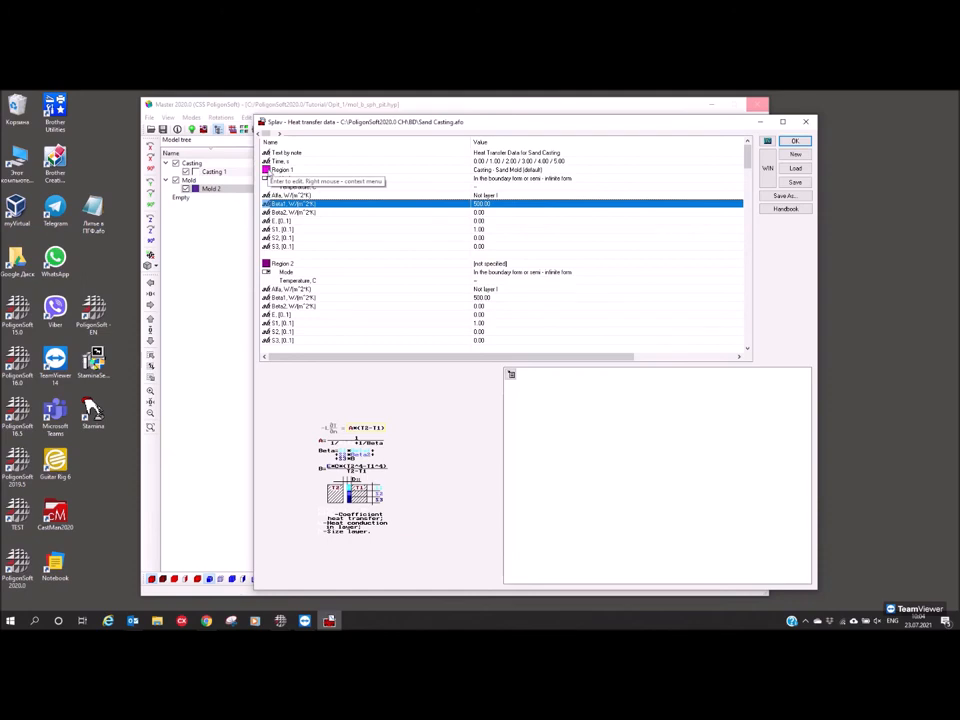
Examine the environment boundaries in Regions 17 and 18, including Region 17's Beta1, E, S1 and S3 parameters
drag(746, 173, 748, 345)
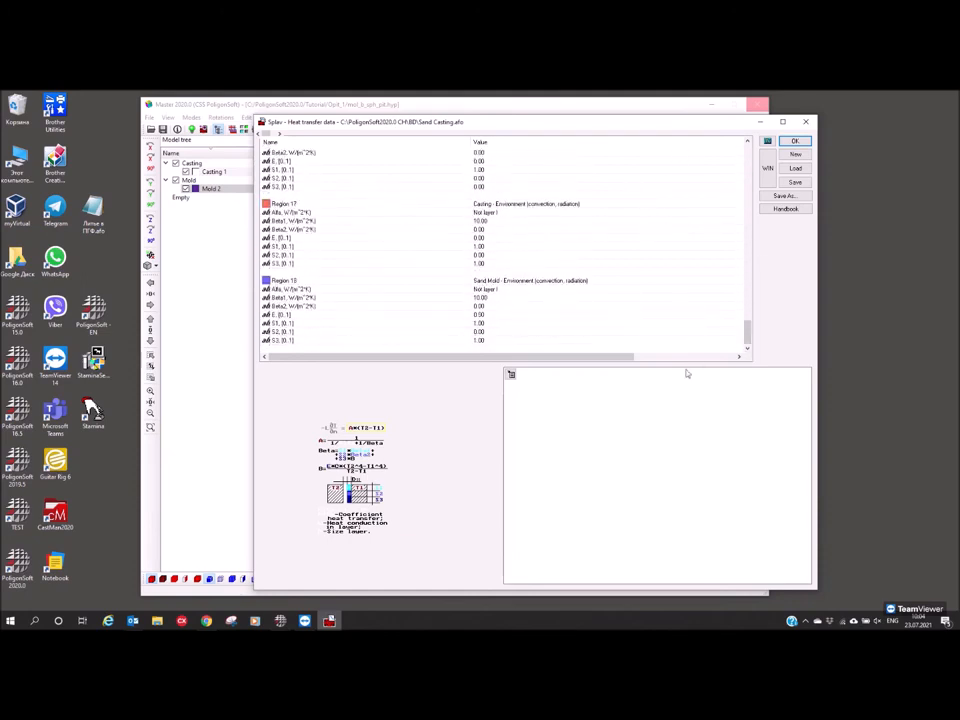
click(299, 204)
click(354, 280)
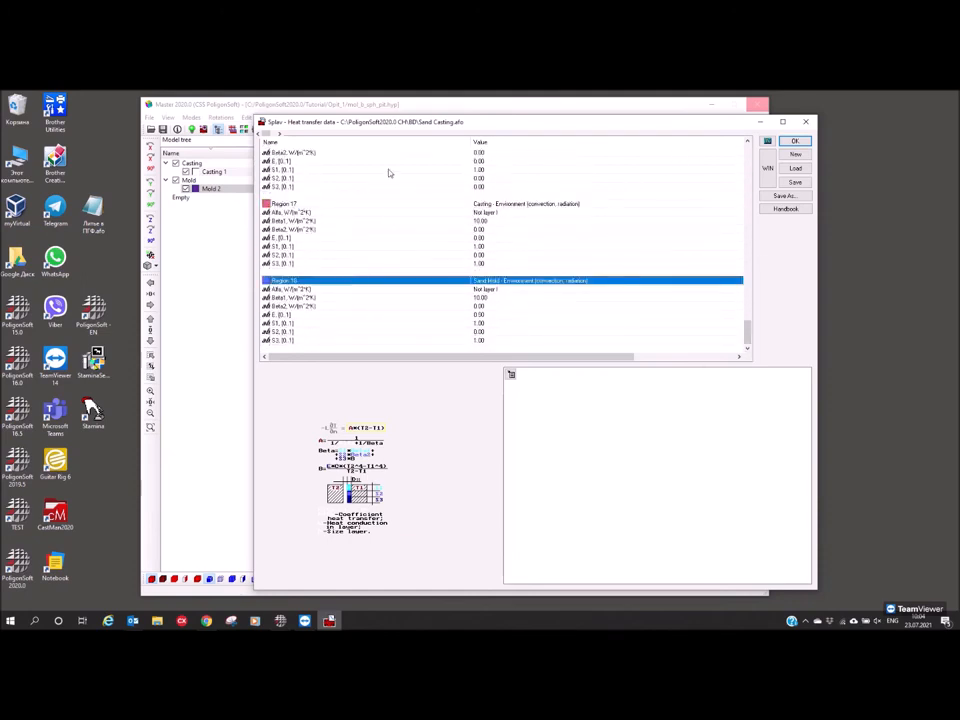
click(484, 204)
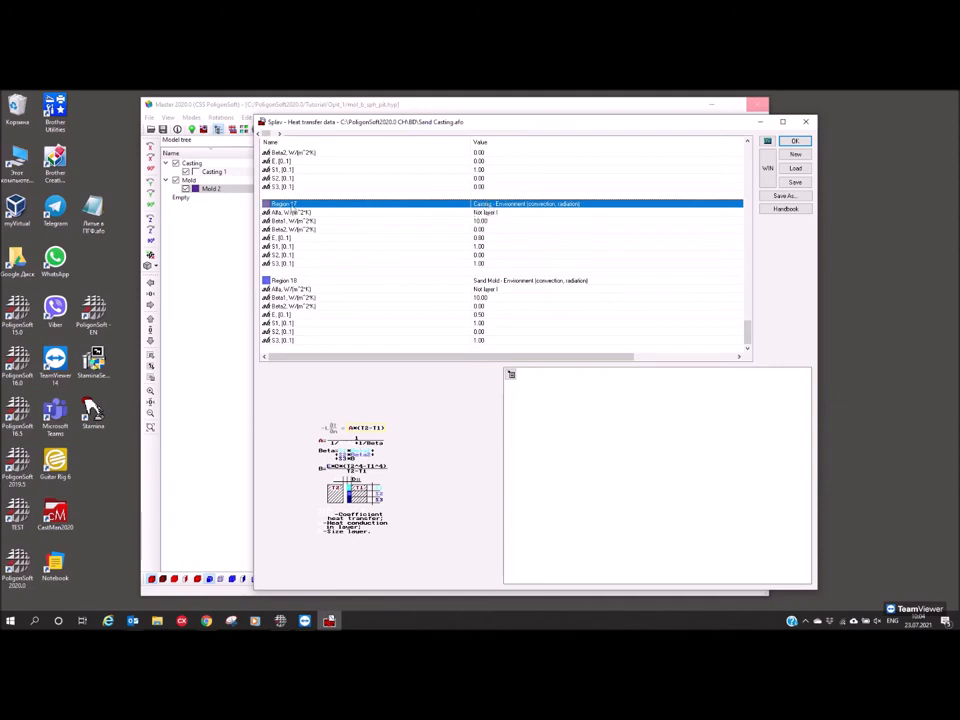
click(481, 220)
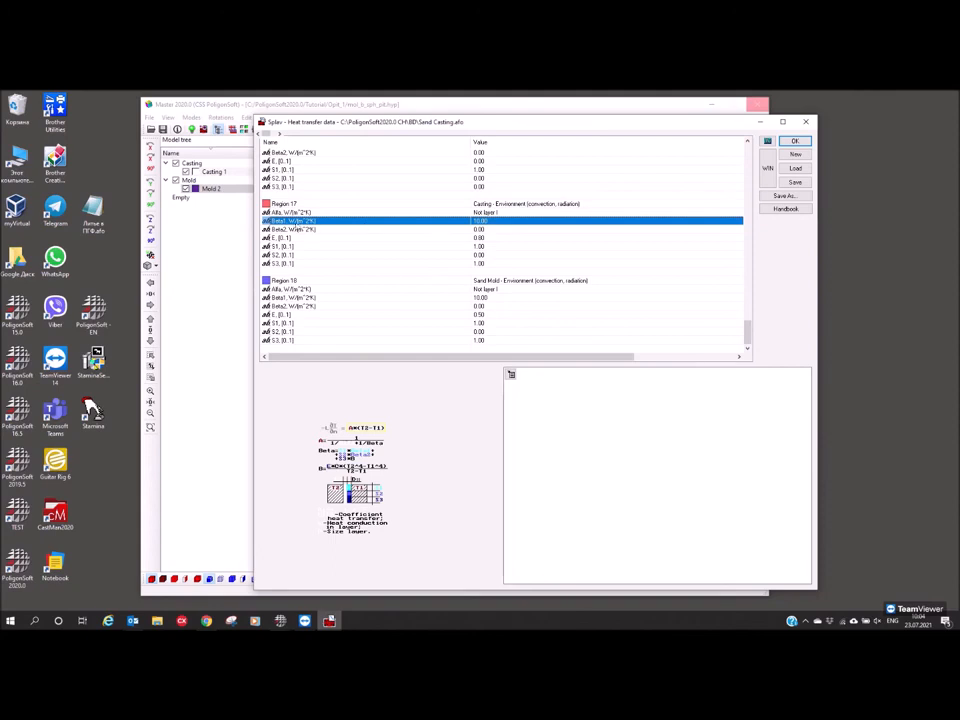
click(481, 239)
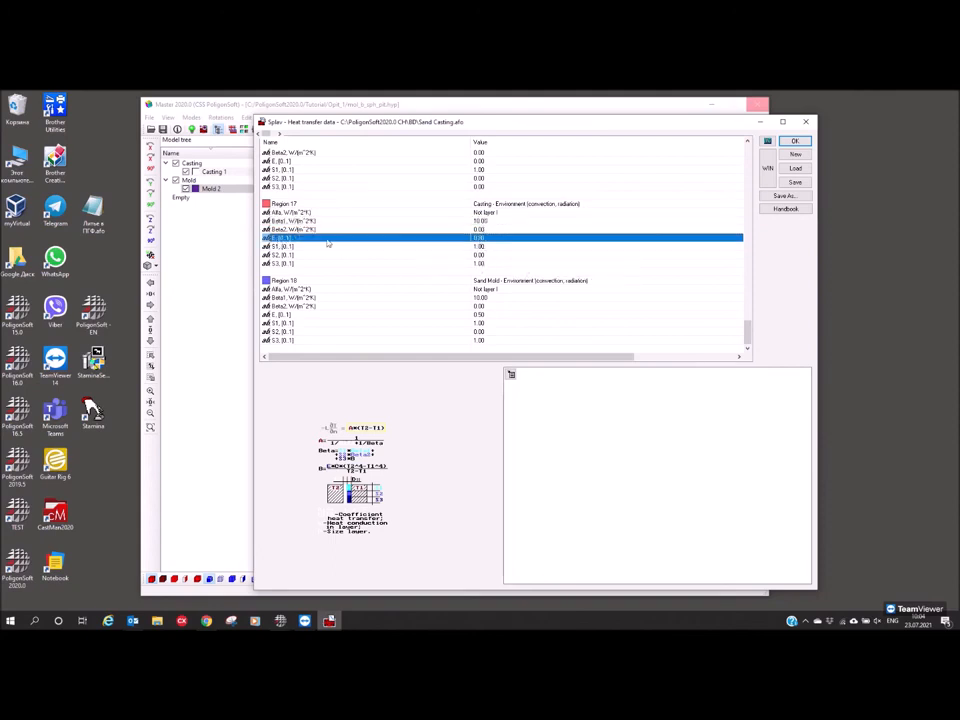
click(482, 247)
click(479, 264)
click(279, 247)
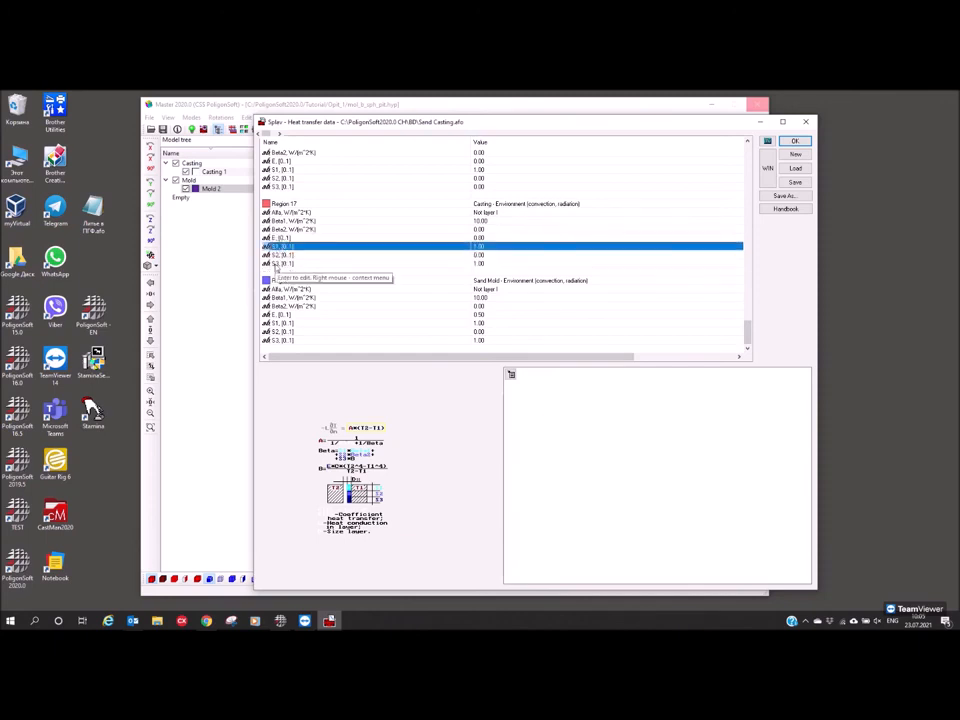
Examine Region 17's S1, S2 and S3 shares against its Beta1, Beta2 and E heat transfer parameters
click(277, 264)
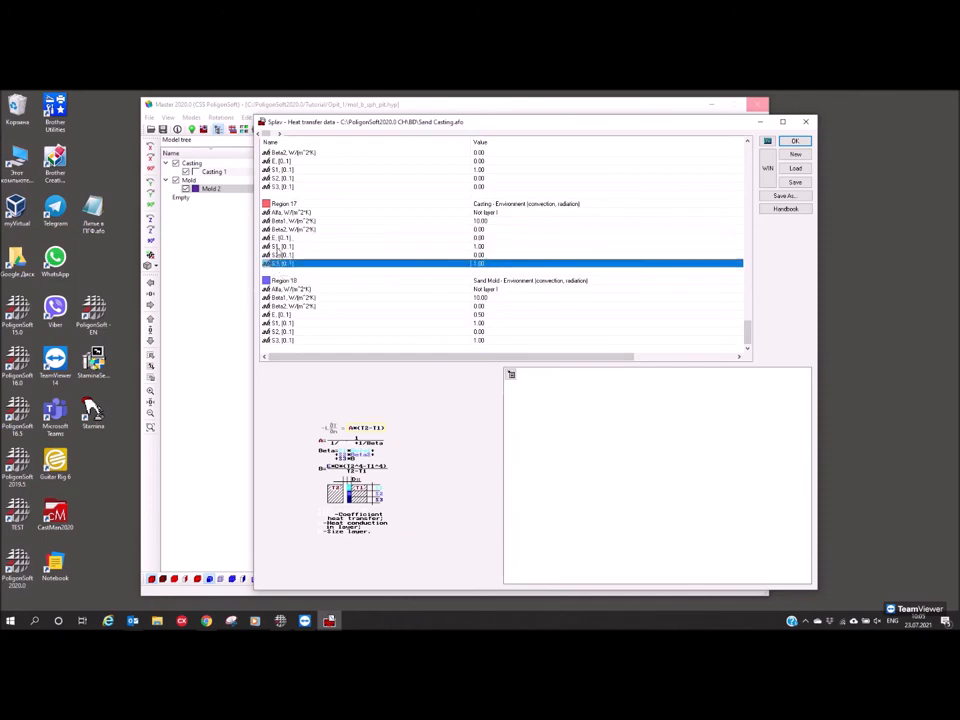
click(482, 247)
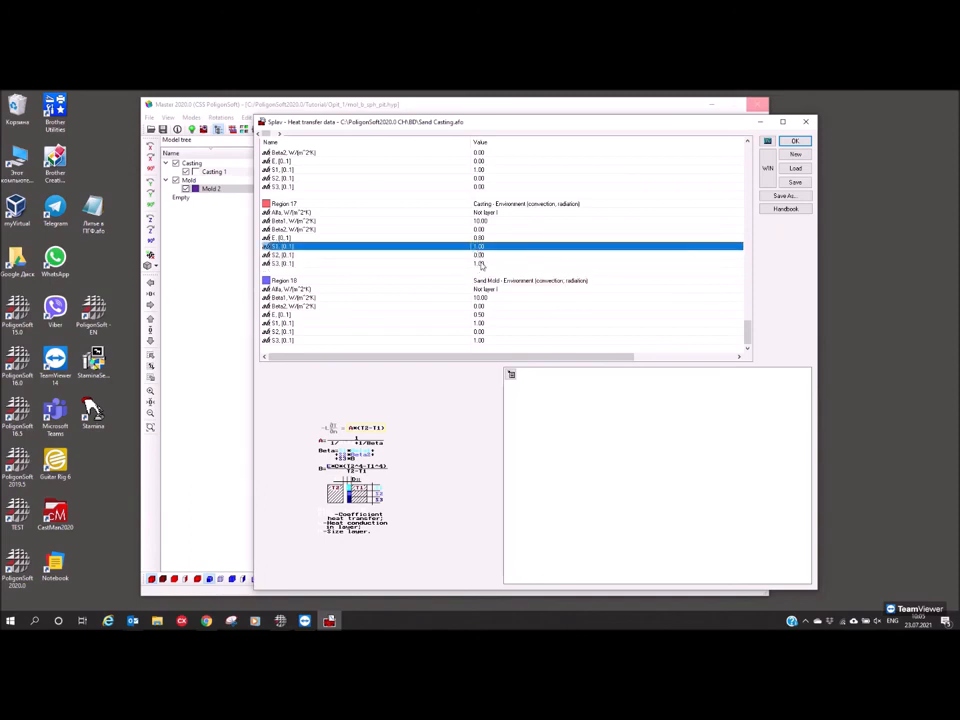
click(481, 264)
click(480, 247)
click(480, 221)
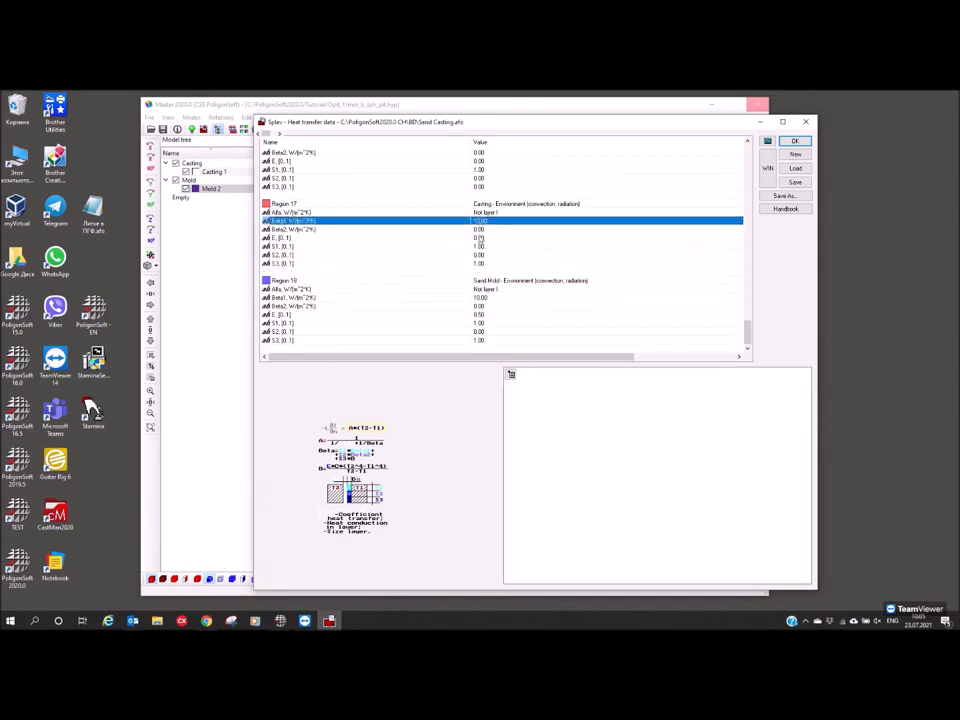
click(480, 238)
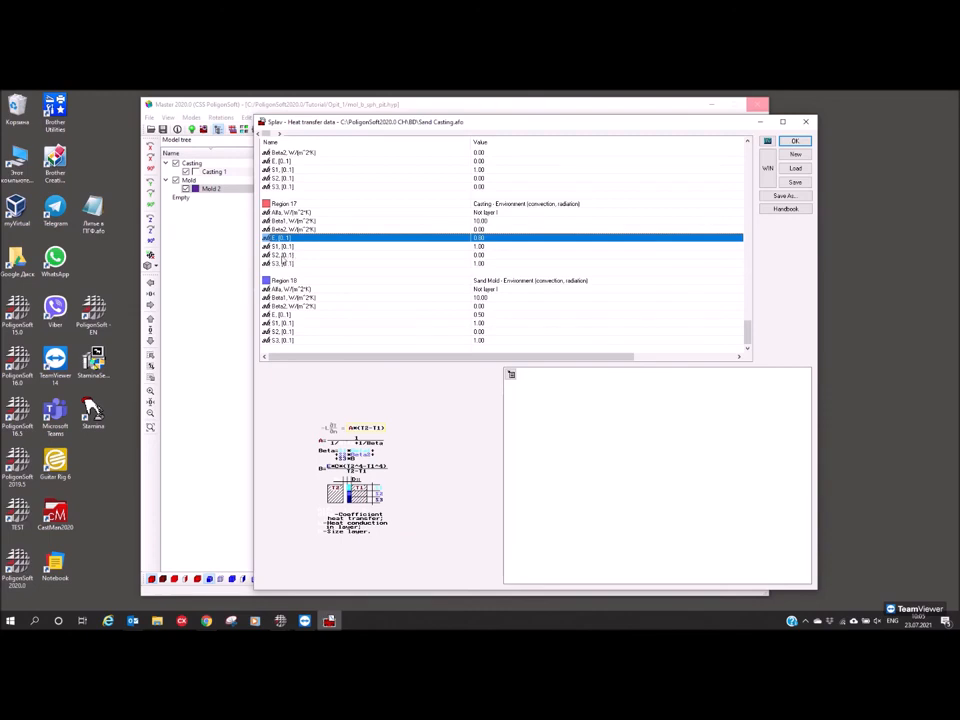
click(480, 255)
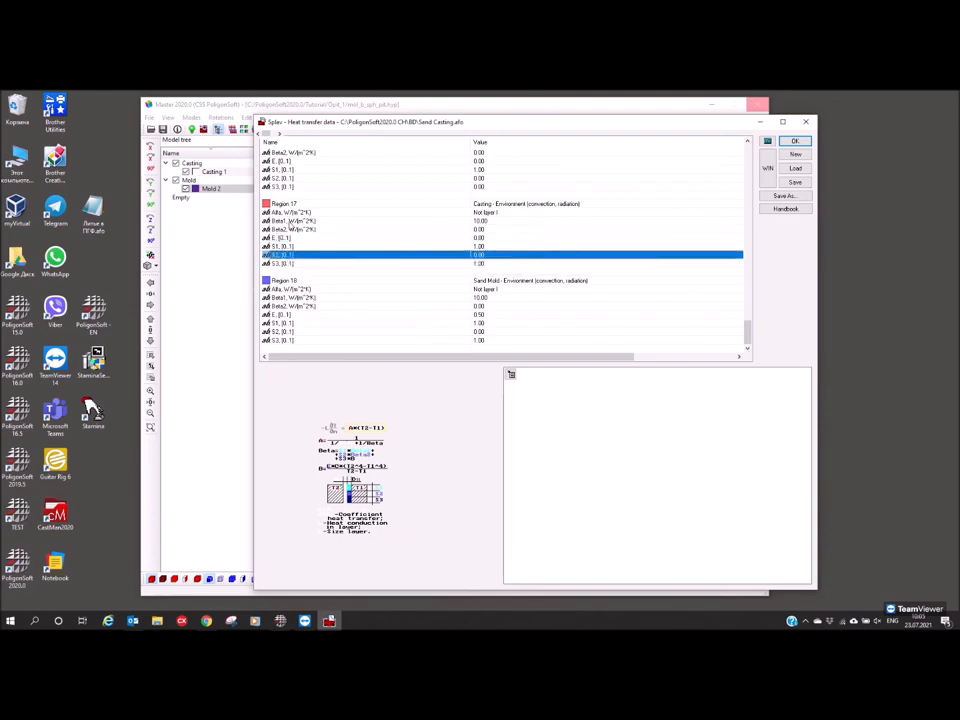
click(329, 230)
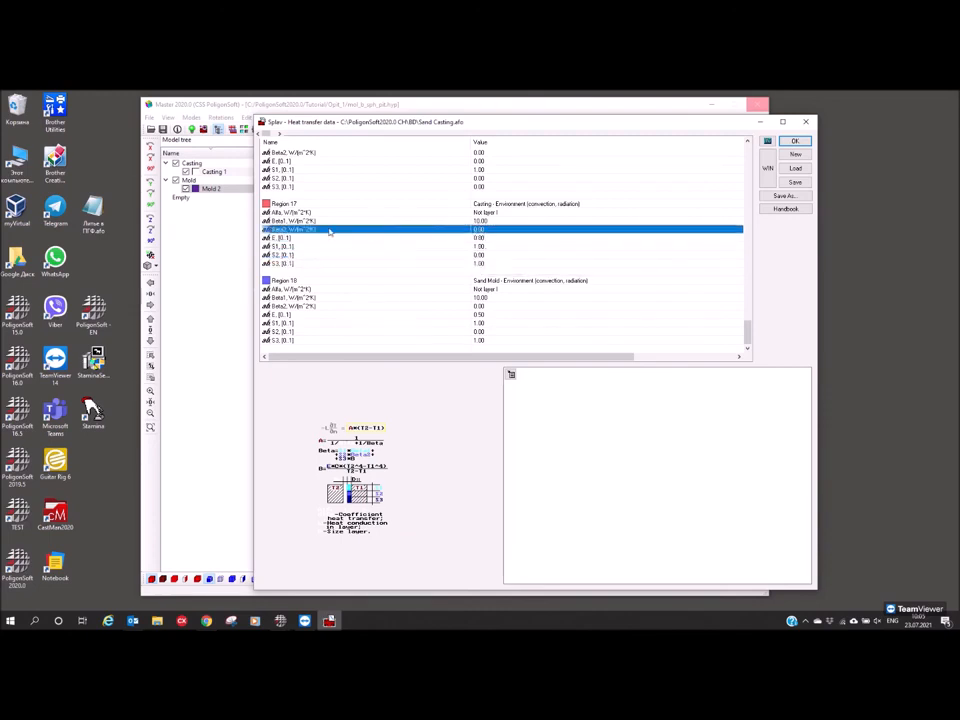
click(486, 255)
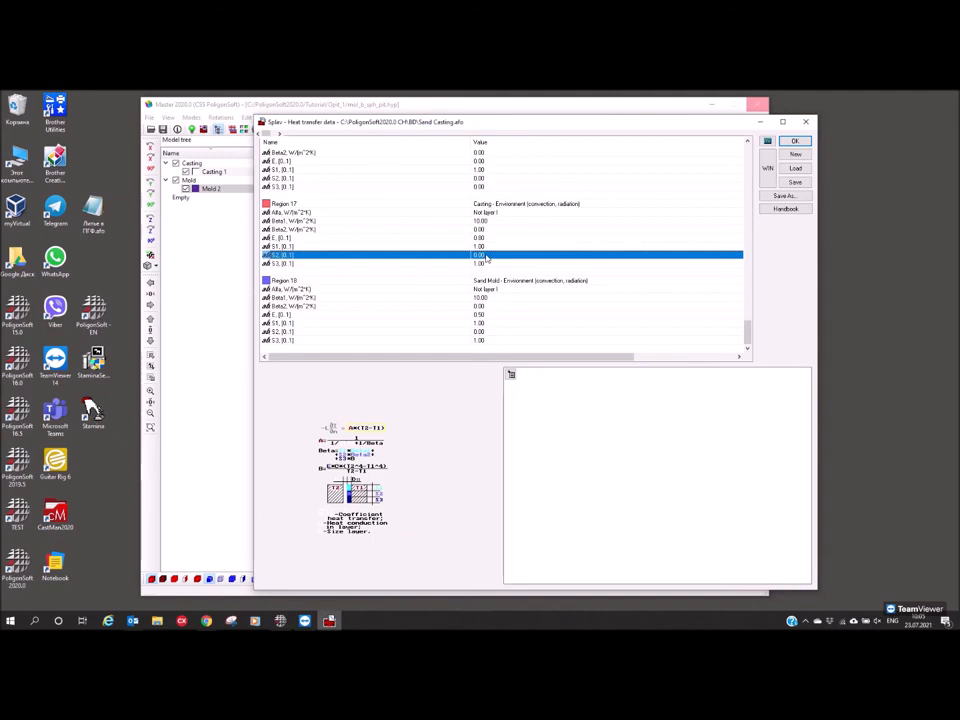
Examine the Beta1 and E parameters of Region 18, the boundary between sand mold and environment
click(490, 281)
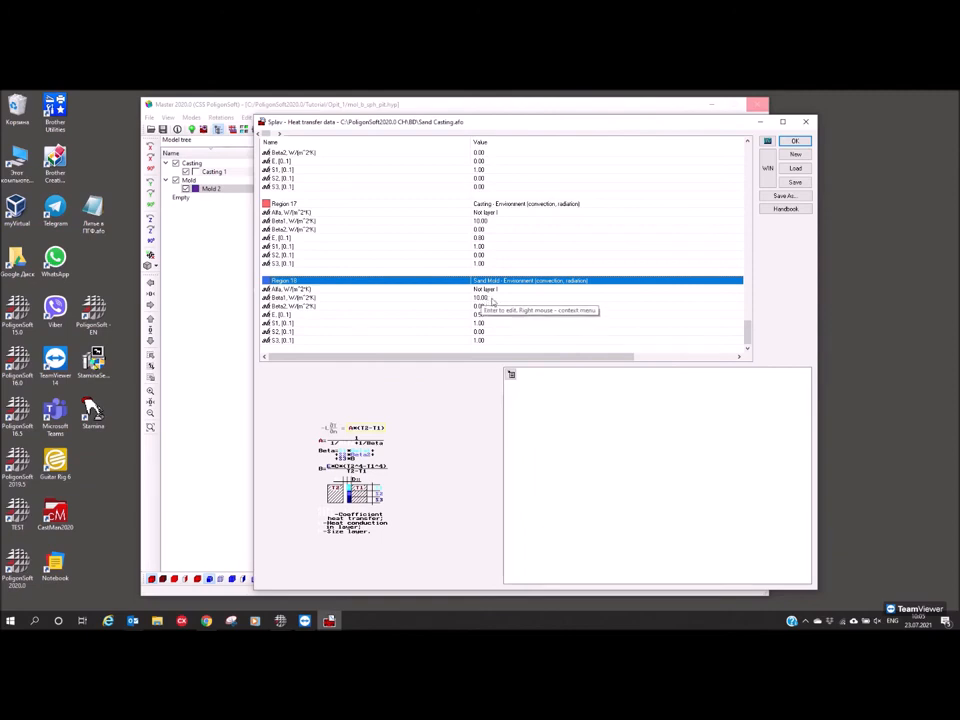
click(484, 298)
click(489, 316)
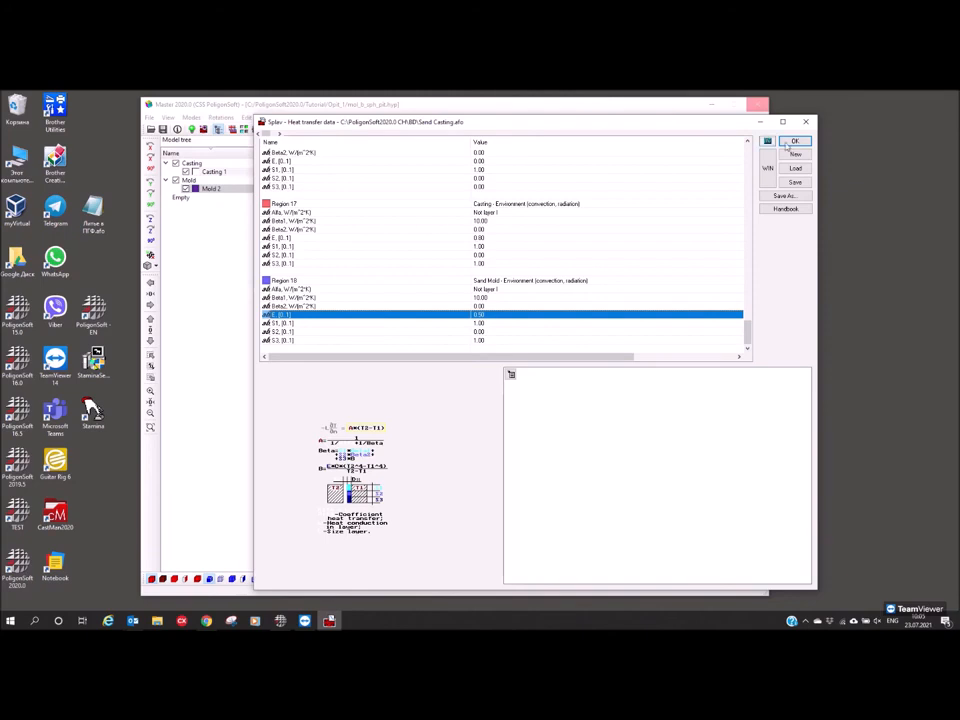
Close the heat transfer data and the simulation parameters, accepting the connection login prompt with its saved credentials
click(805, 123)
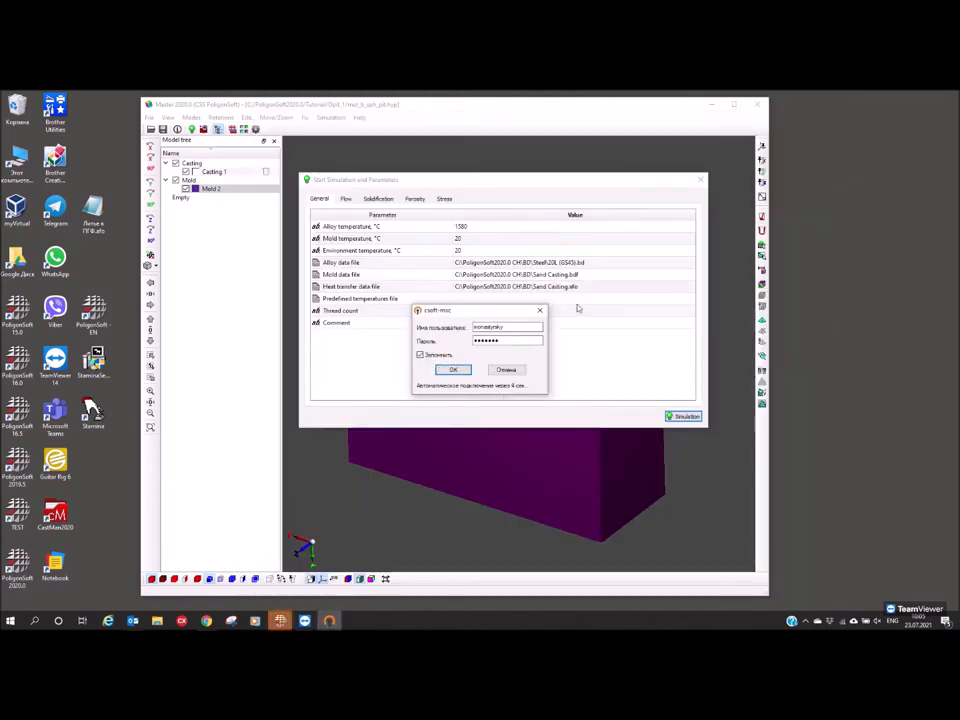
click(453, 369)
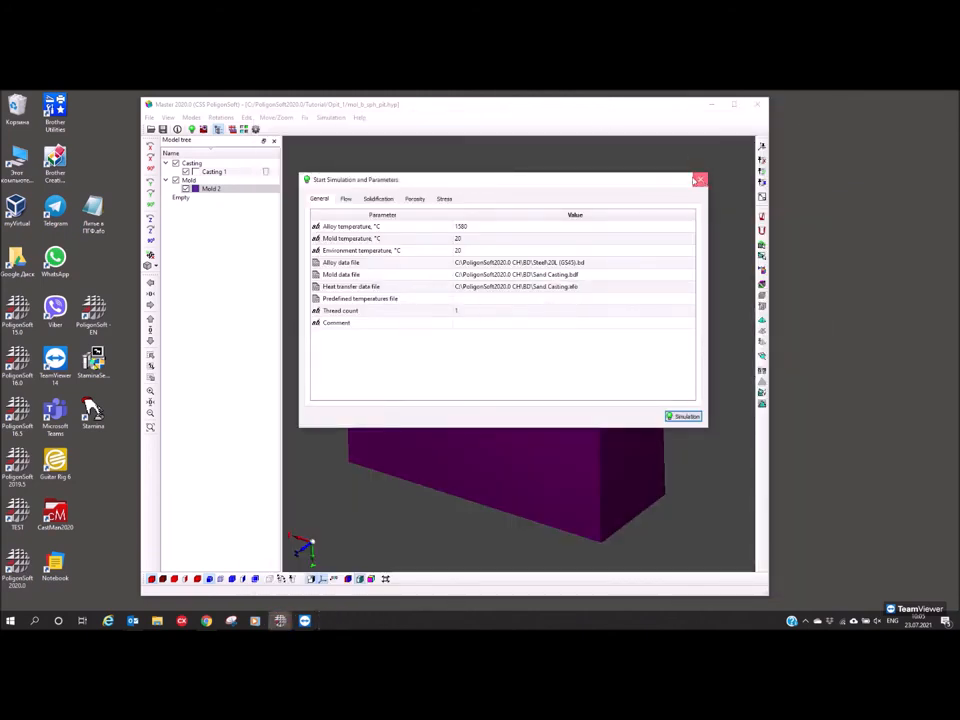
click(700, 179)
Reset the model's rotation and, with Mold 2 hidden, rotate the model about X until the casting's pouring cup points up
middle_drag(564, 289, 584, 318)
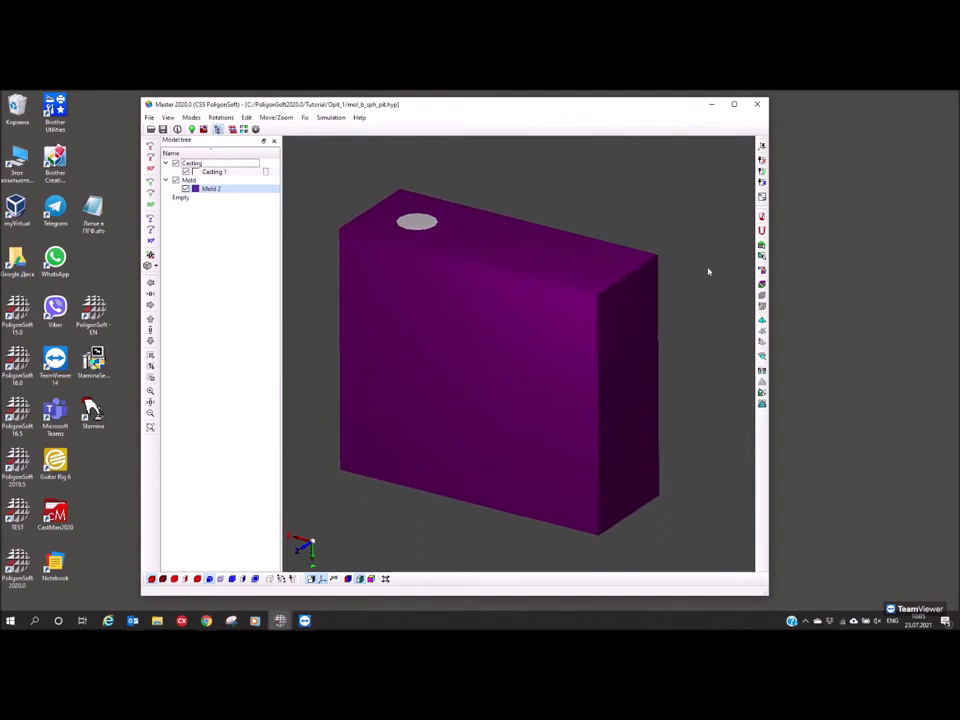
drag(771, 298, 866, 298)
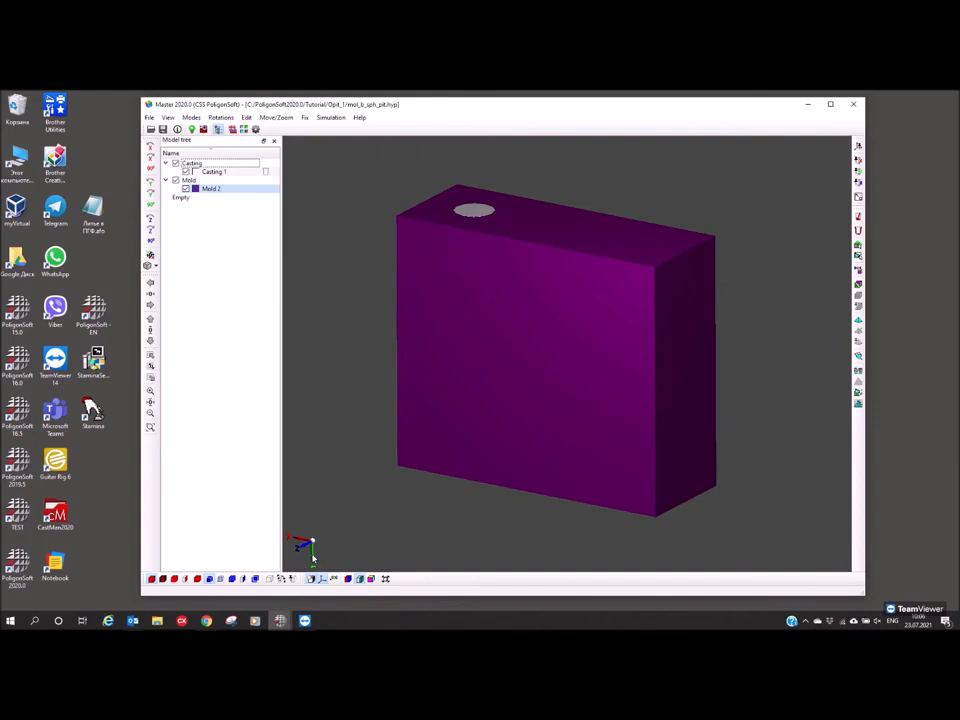
click(149, 257)
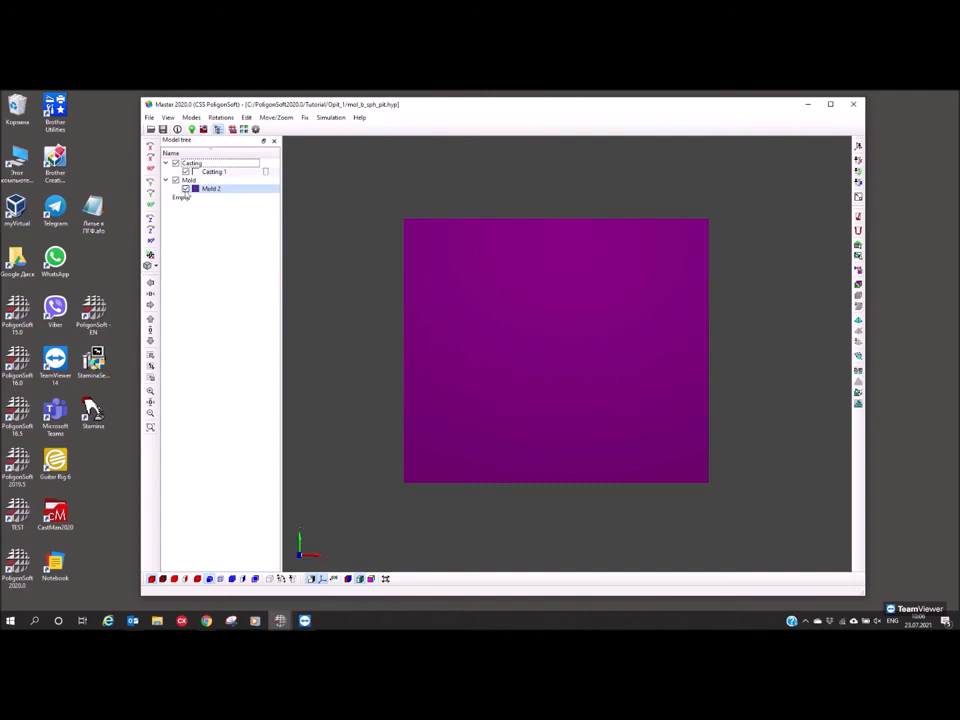
click(185, 189)
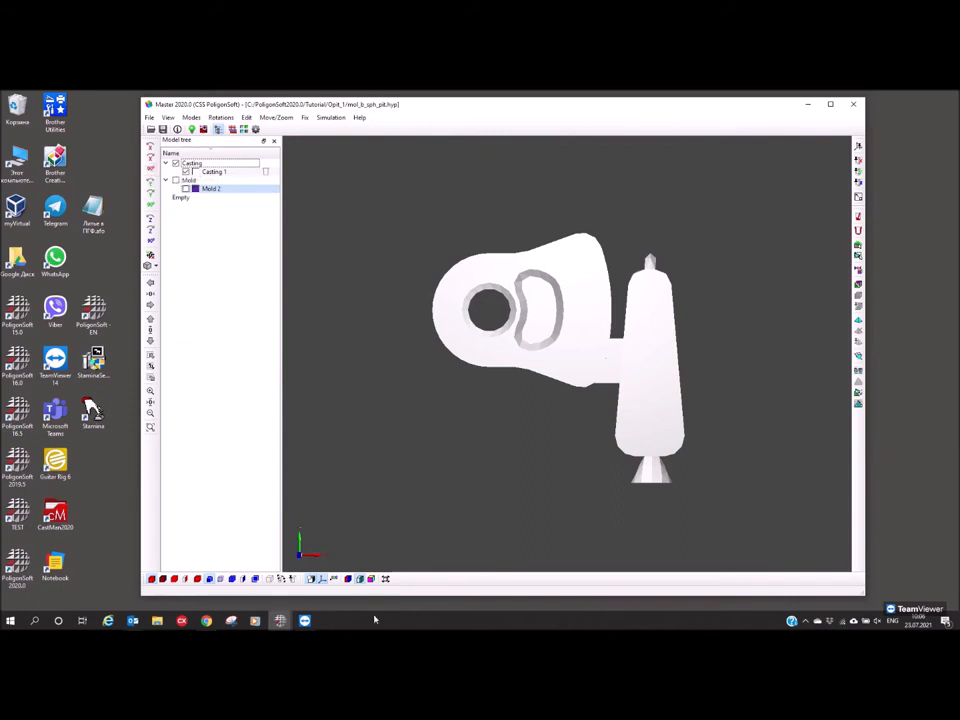
click(151, 170)
click(152, 173)
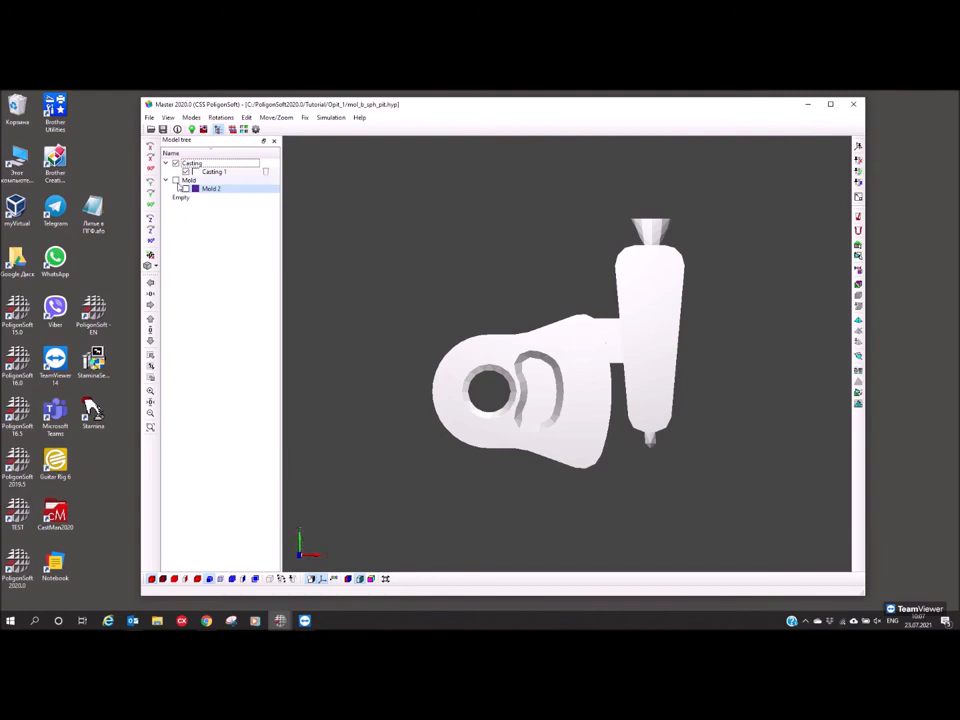
Show Mold 2 again and display the mold cut open so that the whole casting is exposed
click(186, 190)
drag(476, 399, 501, 414)
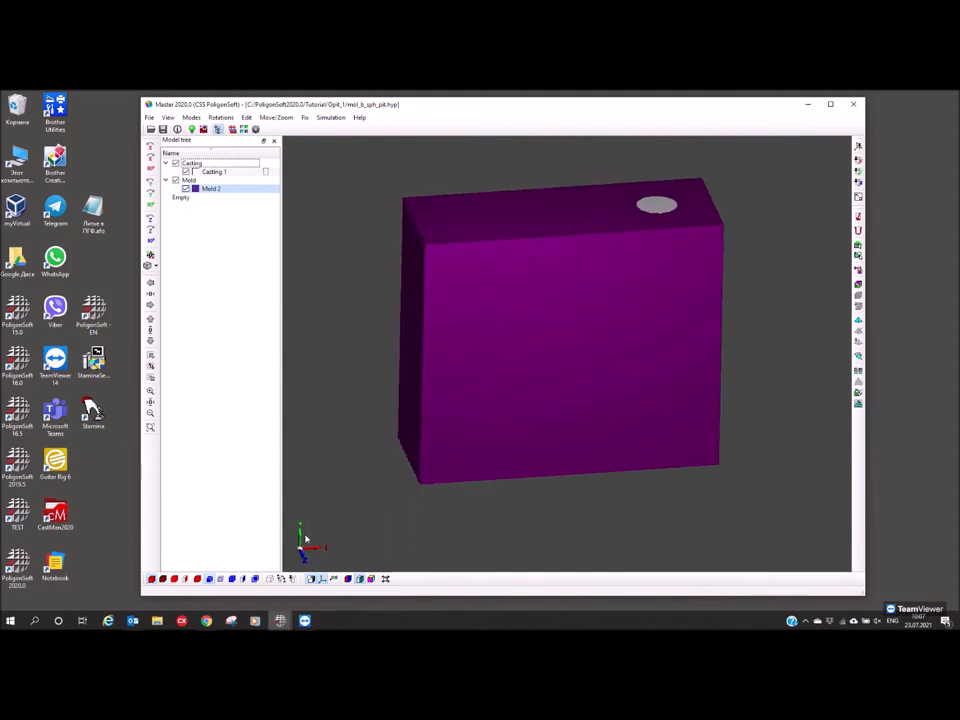
drag(316, 545, 311, 497)
click(245, 577)
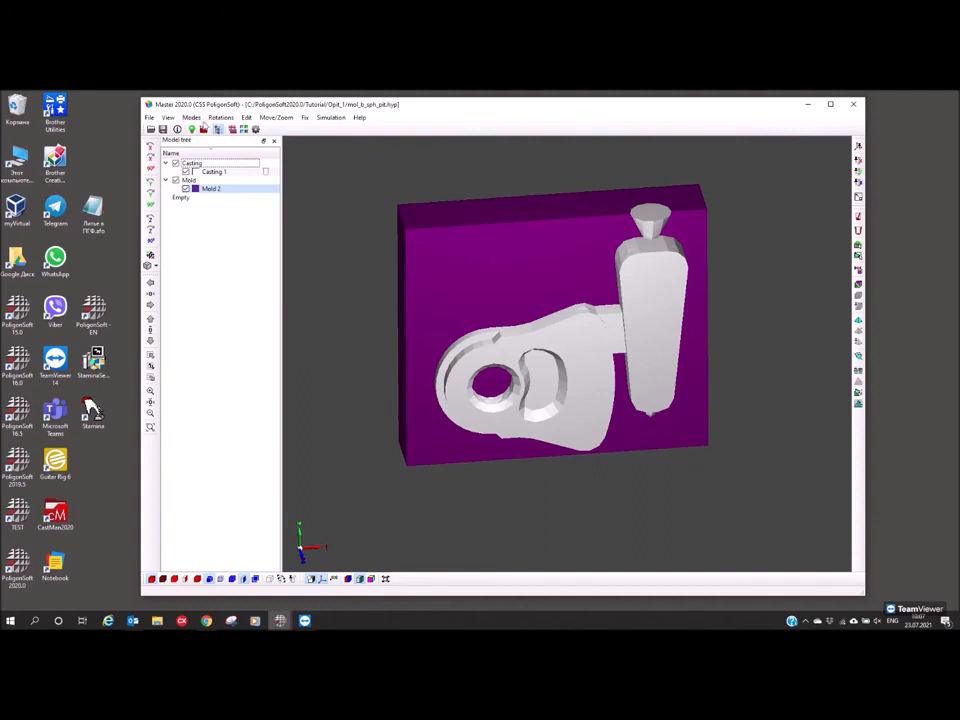
Review the general simulation parameters, including the mold and heat transfer data files, and close them
click(194, 128)
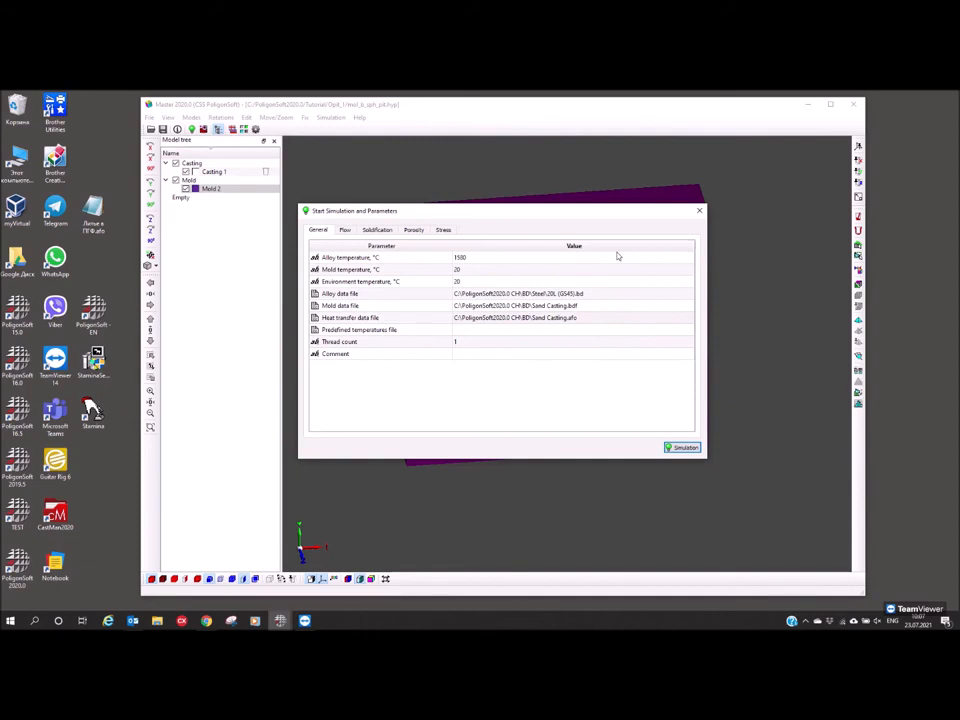
click(699, 210)
middle_drag(462, 301, 461, 291)
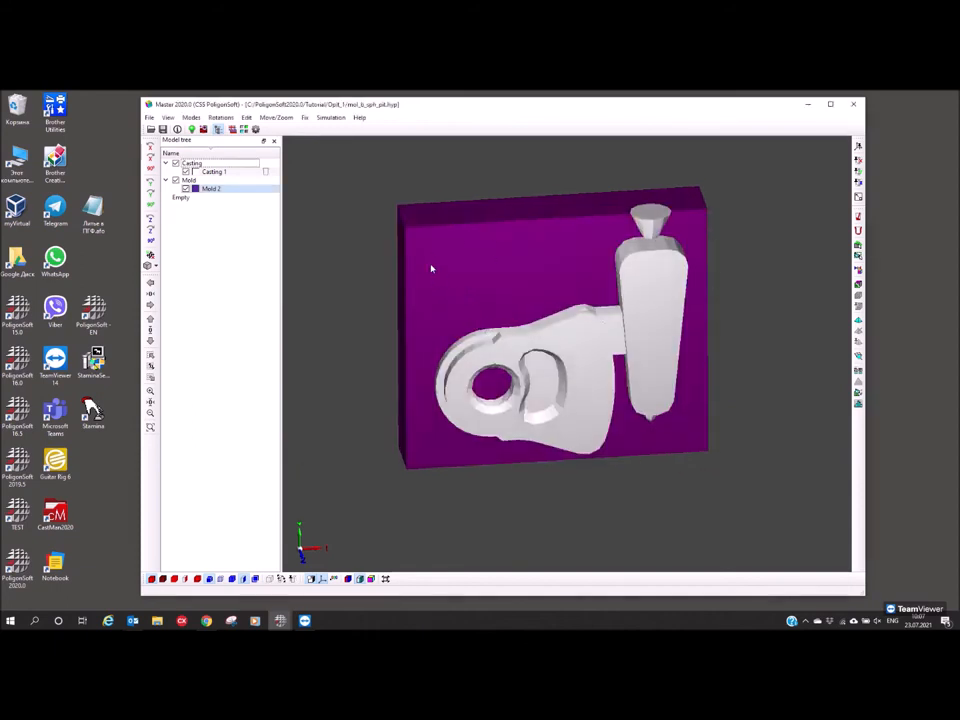
Open the volume parameters of Mold 2 and rename the volume as Sand mold
double_click(461, 272)
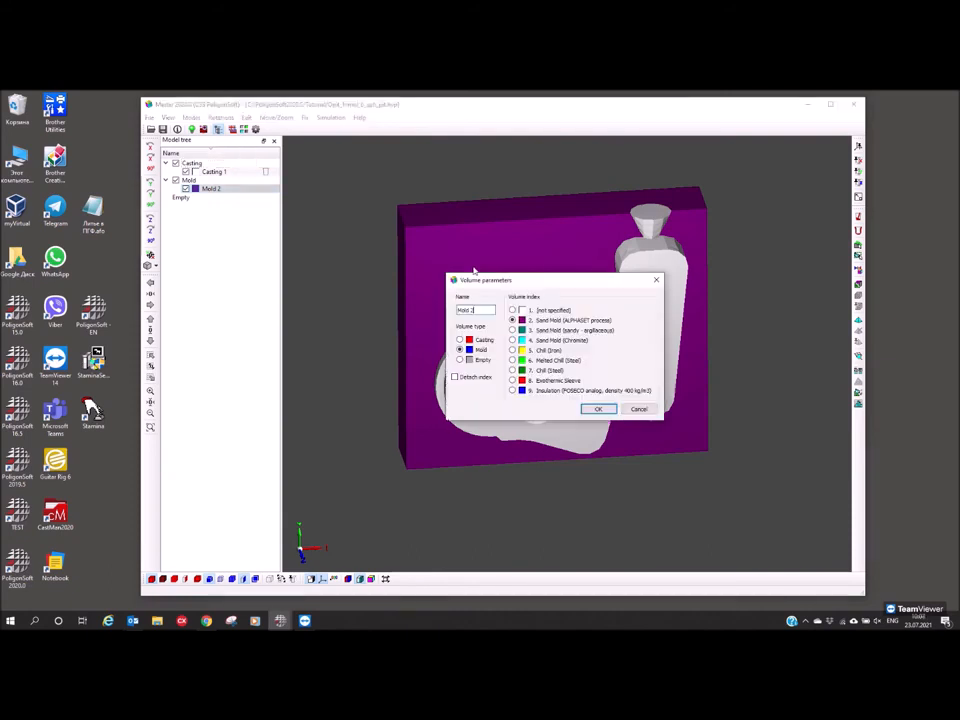
drag(477, 281, 201, 242)
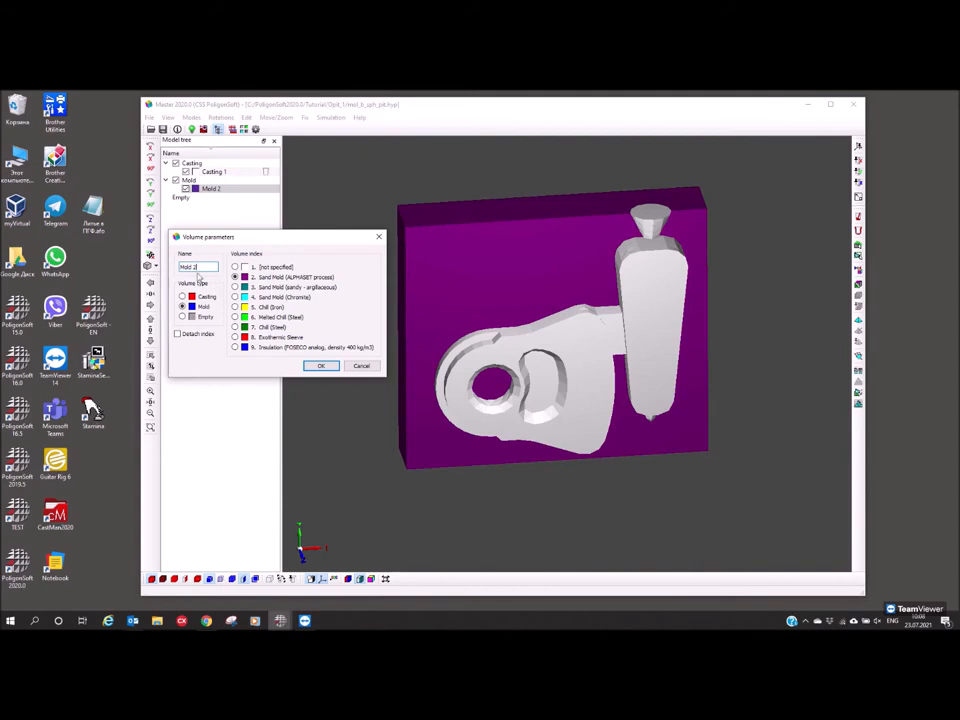
drag(206, 267, 179, 268)
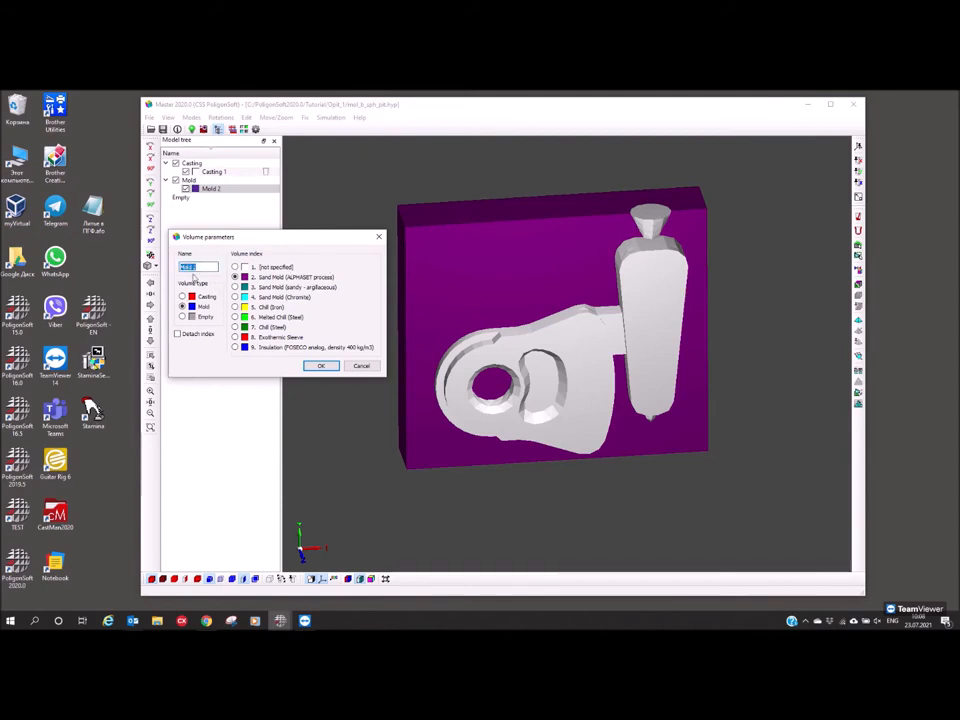
text(Sa)
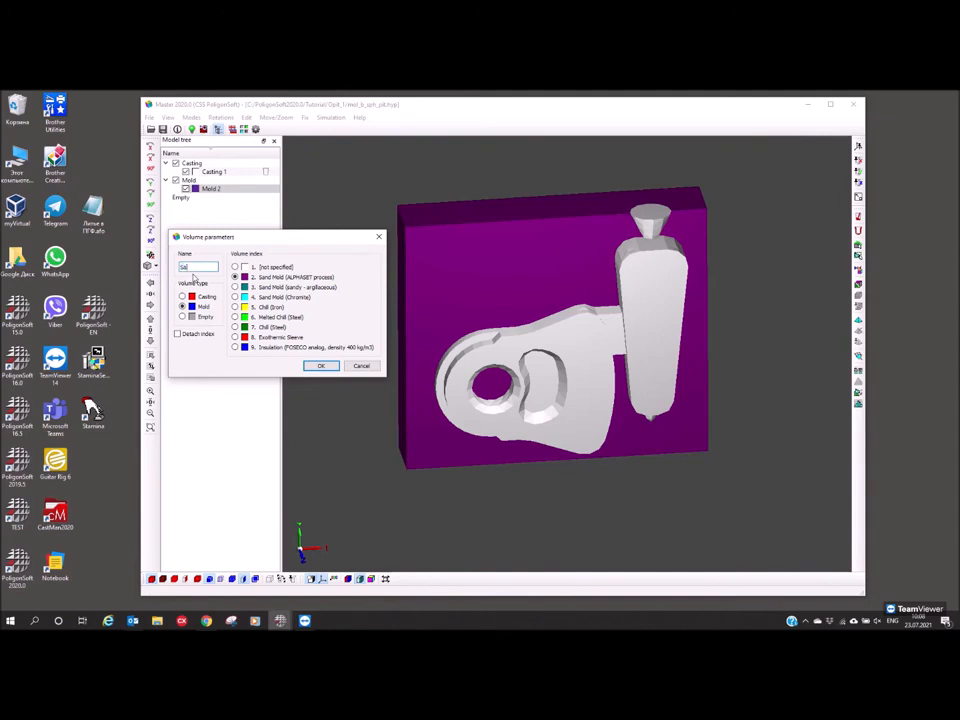
text(nd mold)
Keep the volume type as Mold and assign volume index 3, Sand Mold (sandy - argillaceous), after checking the Casting type's indexes
click(183, 297)
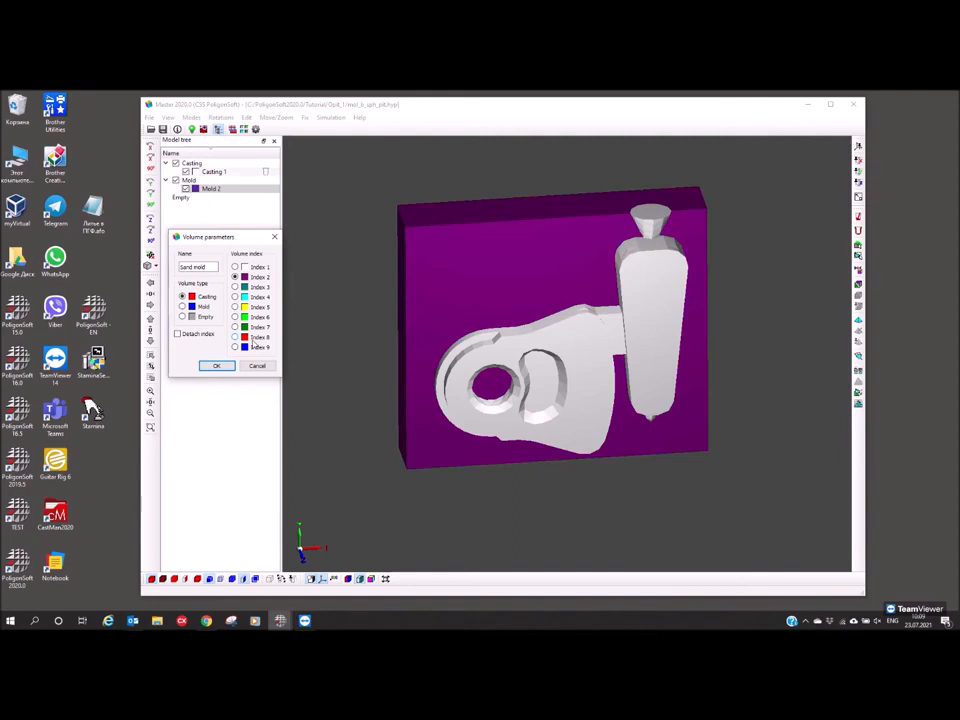
click(182, 306)
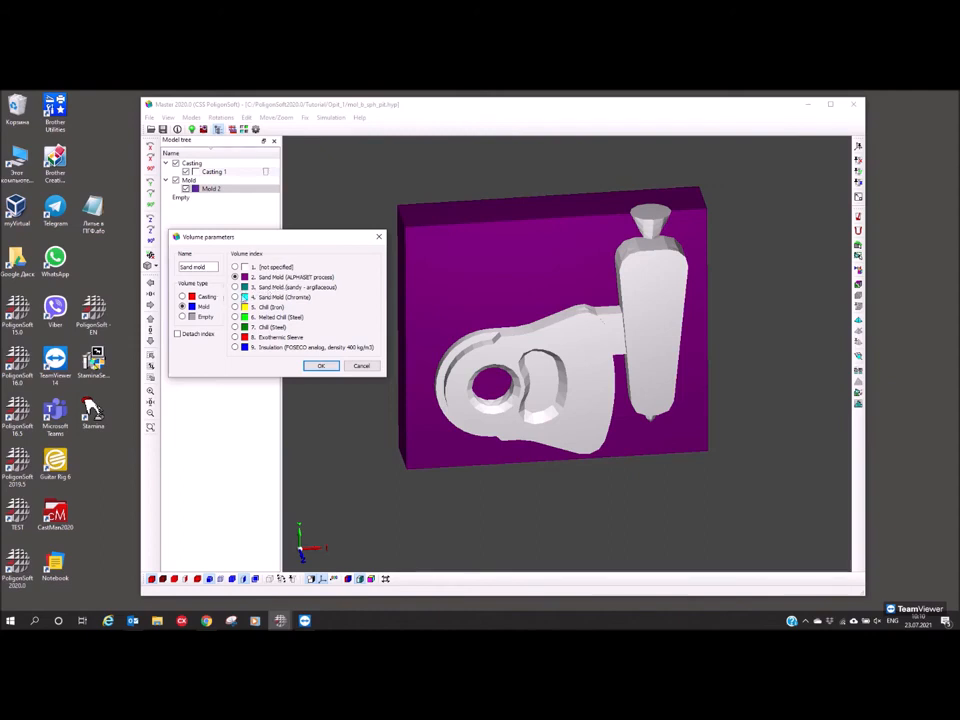
click(235, 287)
click(318, 367)
drag(354, 375, 437, 408)
drag(499, 360, 497, 204)
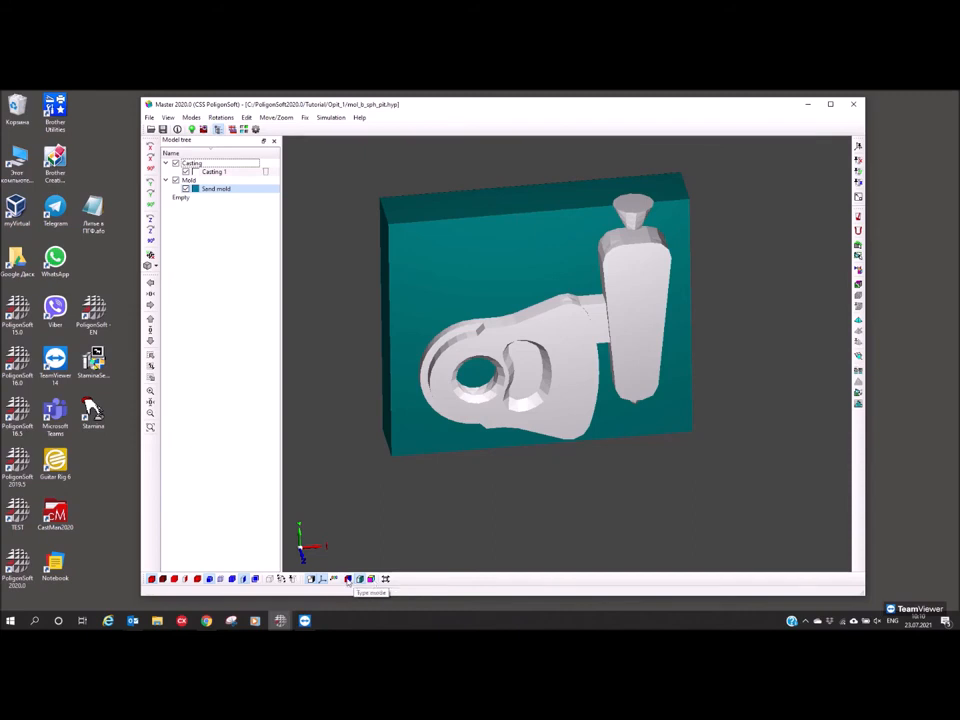
Color the model by volume type and inspect the casting and mold from slightly different angles
click(348, 580)
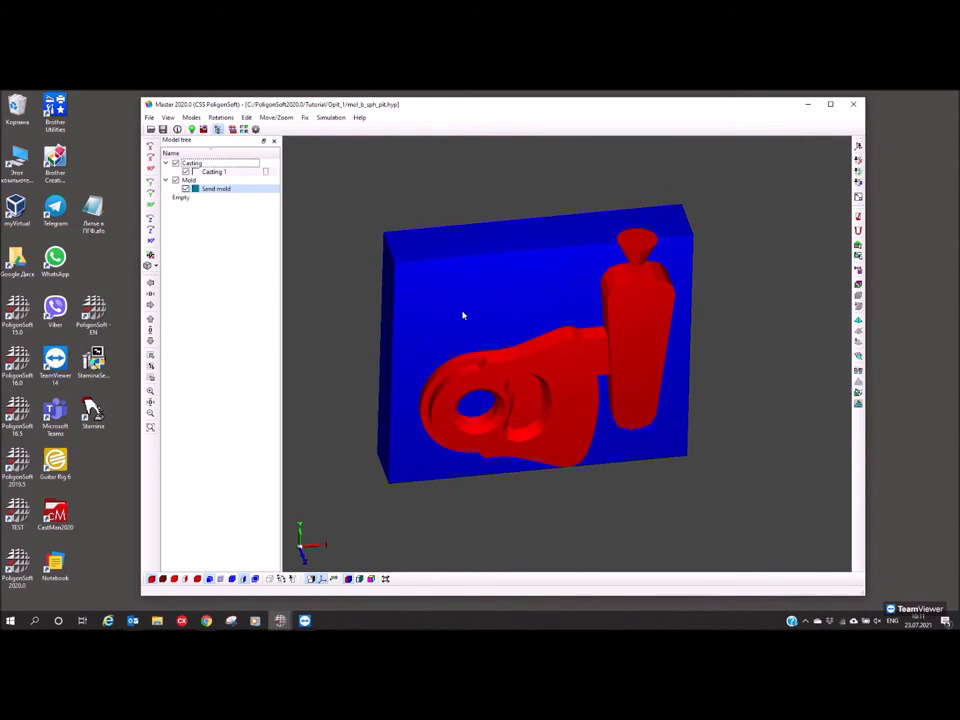
middle_drag(453, 293, 449, 283)
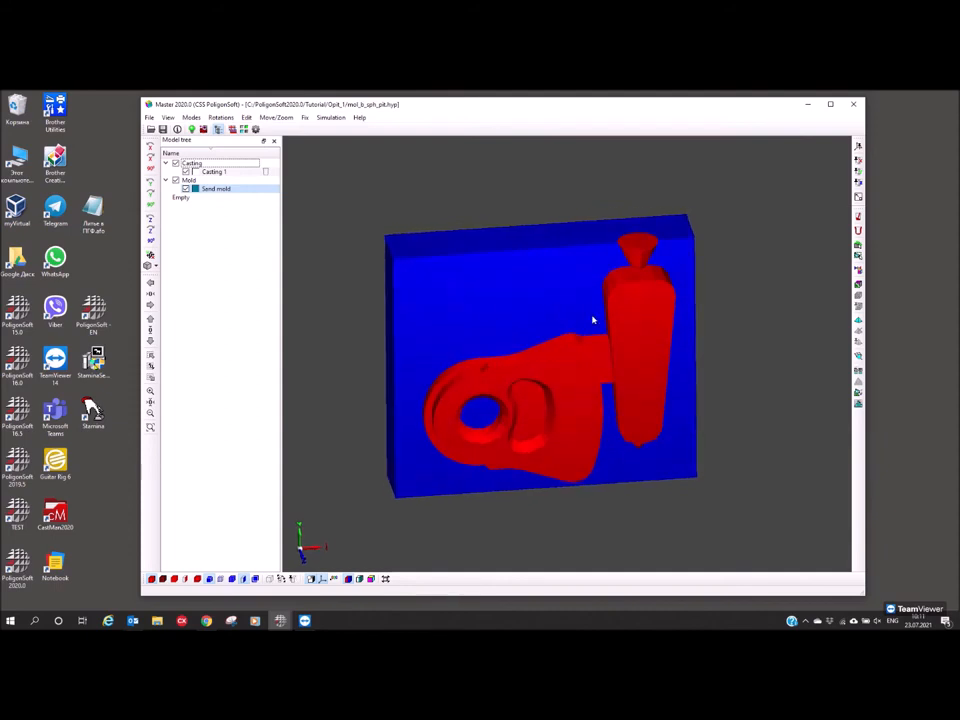
middle_drag(510, 302, 630, 334)
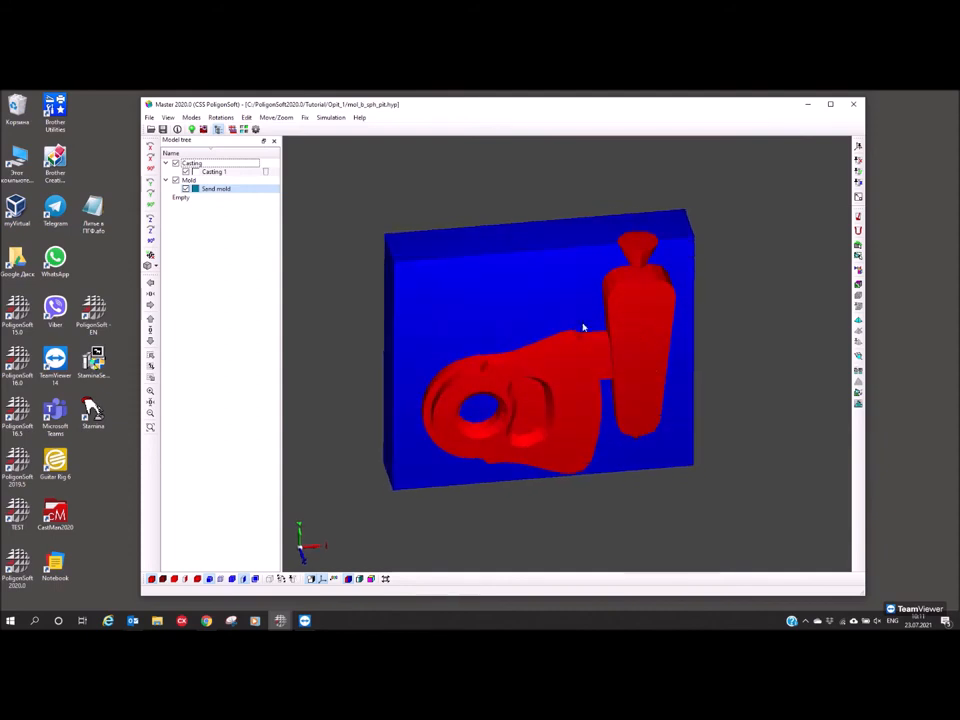
middle_drag(446, 293, 437, 296)
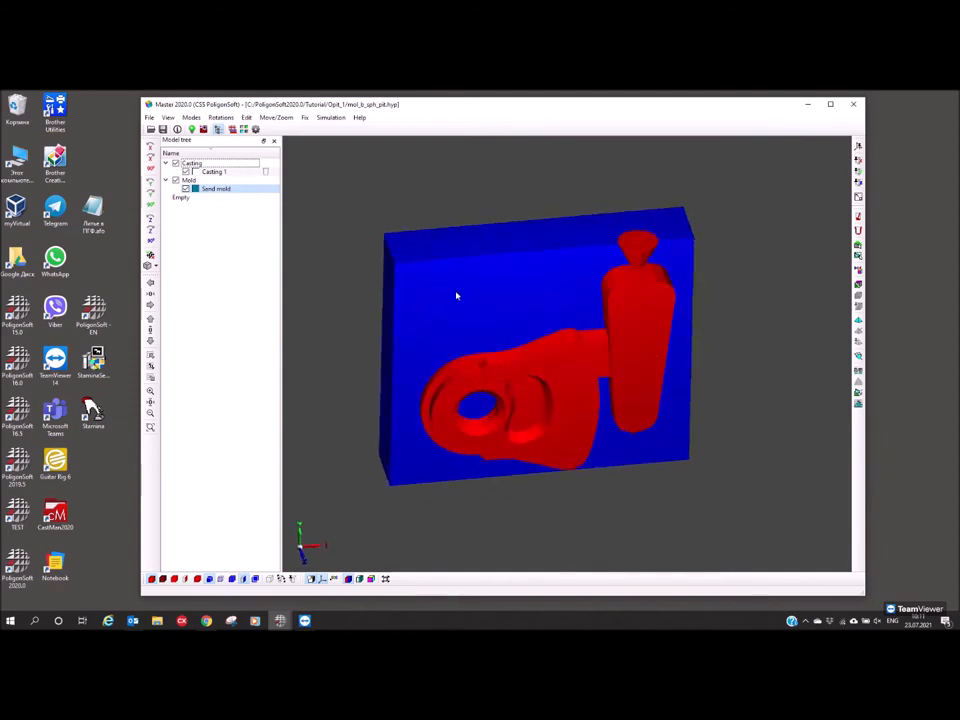
Color the model by volume index, inspect it, and switch the coloring to the boundary regions
click(364, 580)
middle_drag(470, 480, 501, 456)
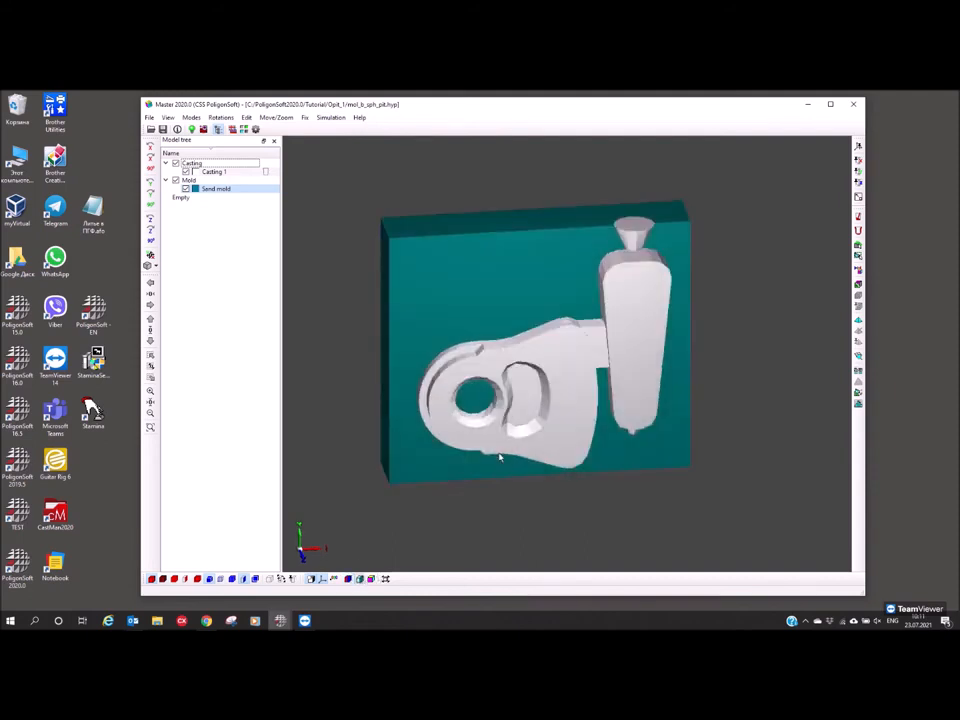
middle_drag(559, 359, 559, 356)
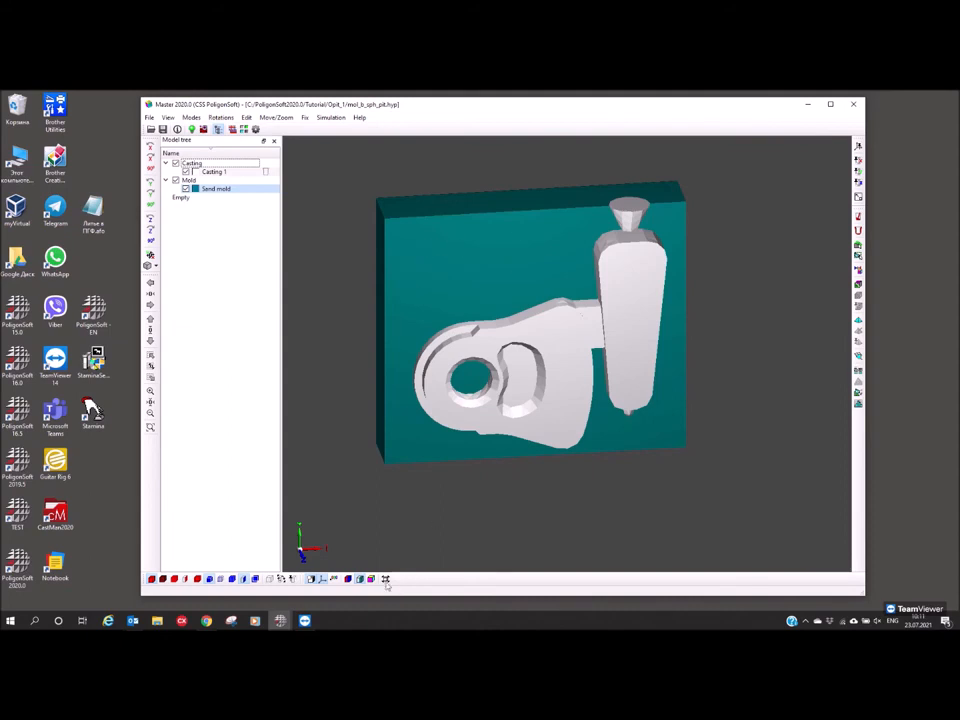
middle_drag(378, 405, 380, 448)
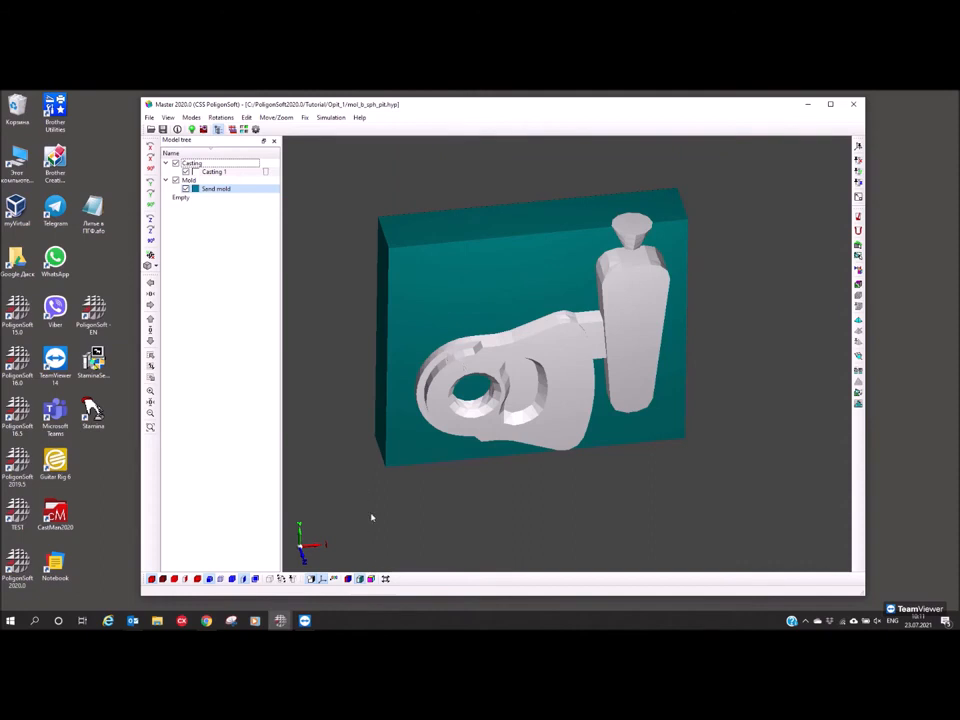
click(370, 579)
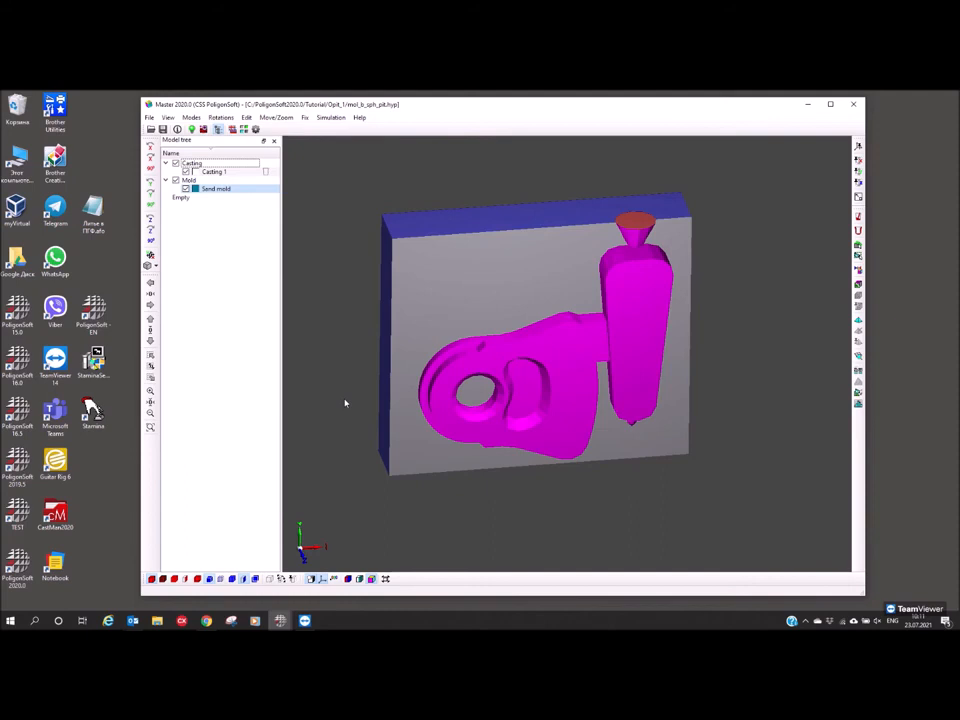
Open the simulation parameters and check Region 1 in the Sand Casting.afo heat transfer data against the model's boundary colors
drag(558, 332, 668, 347)
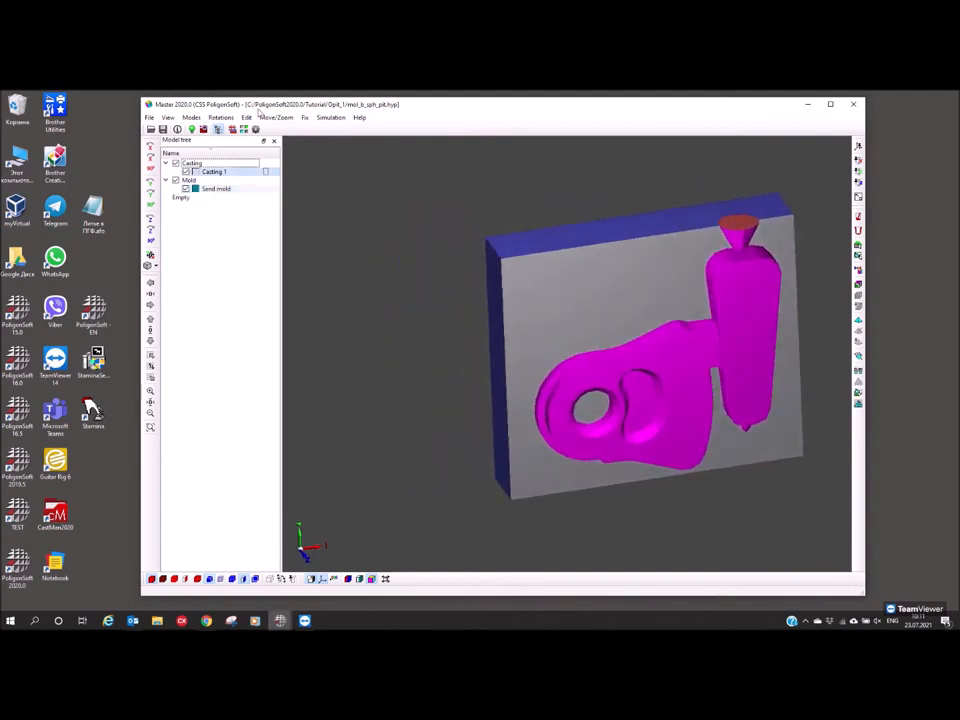
click(192, 129)
drag(430, 213, 175, 194)
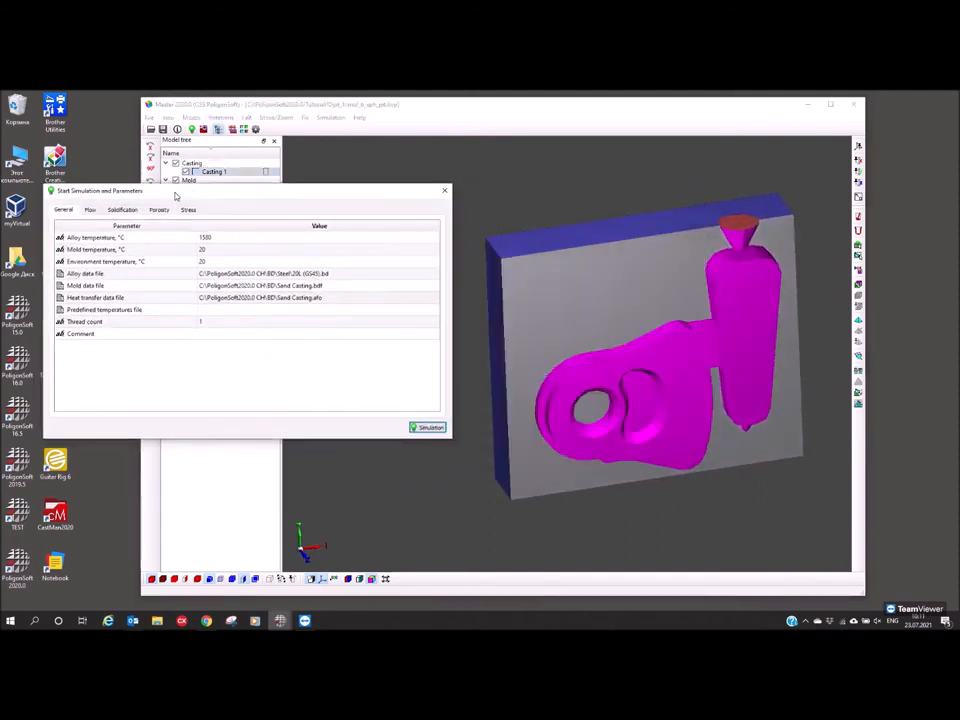
click(341, 299)
click(424, 298)
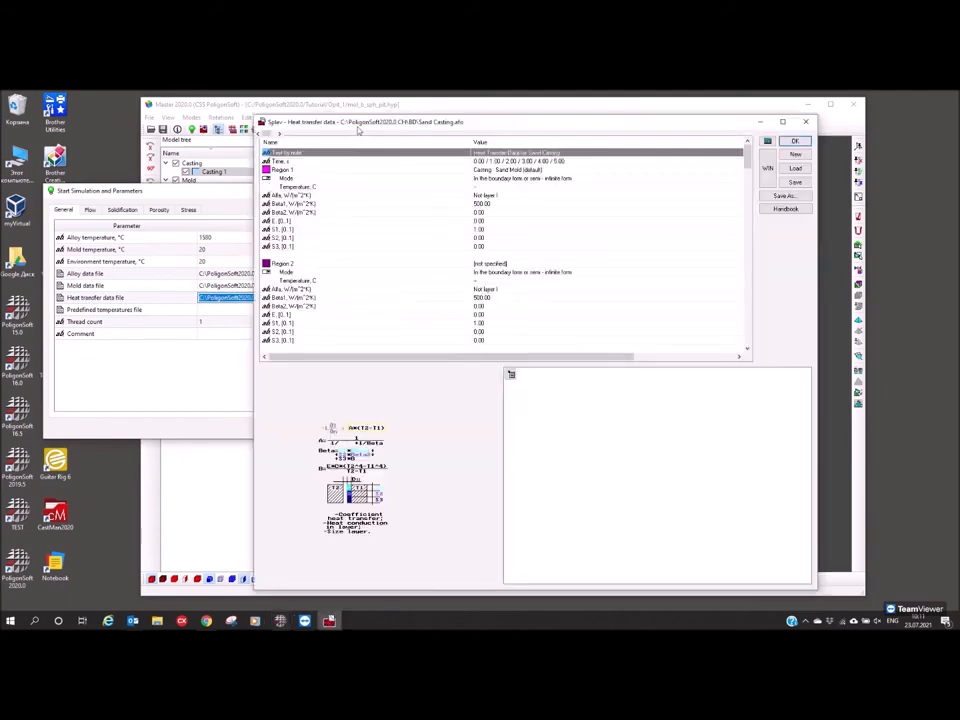
drag(358, 130, 150, 123)
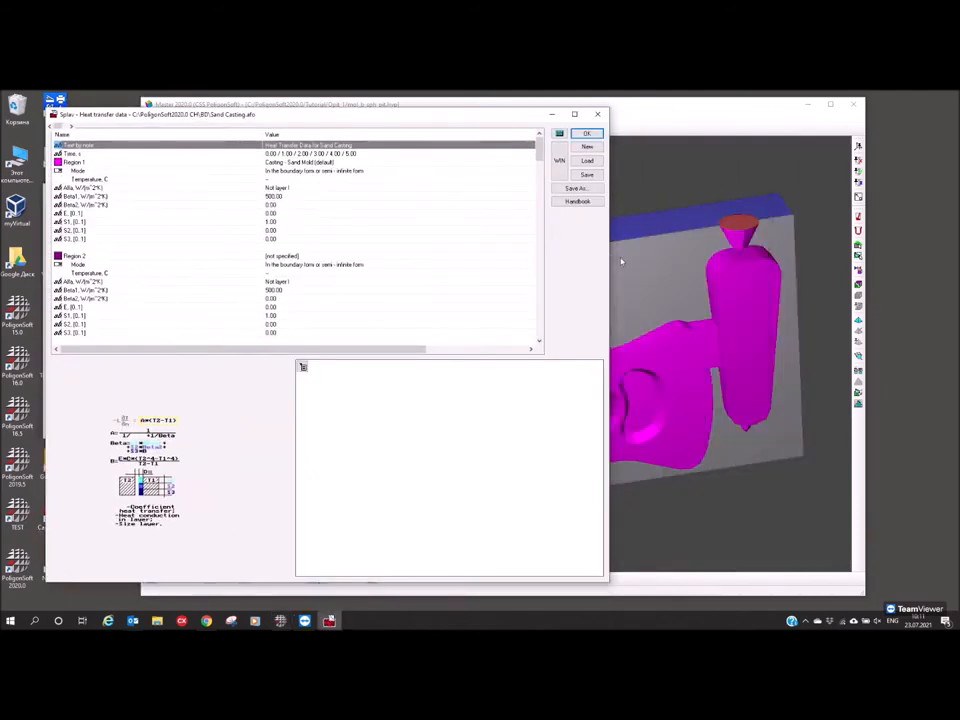
drag(607, 262, 468, 262)
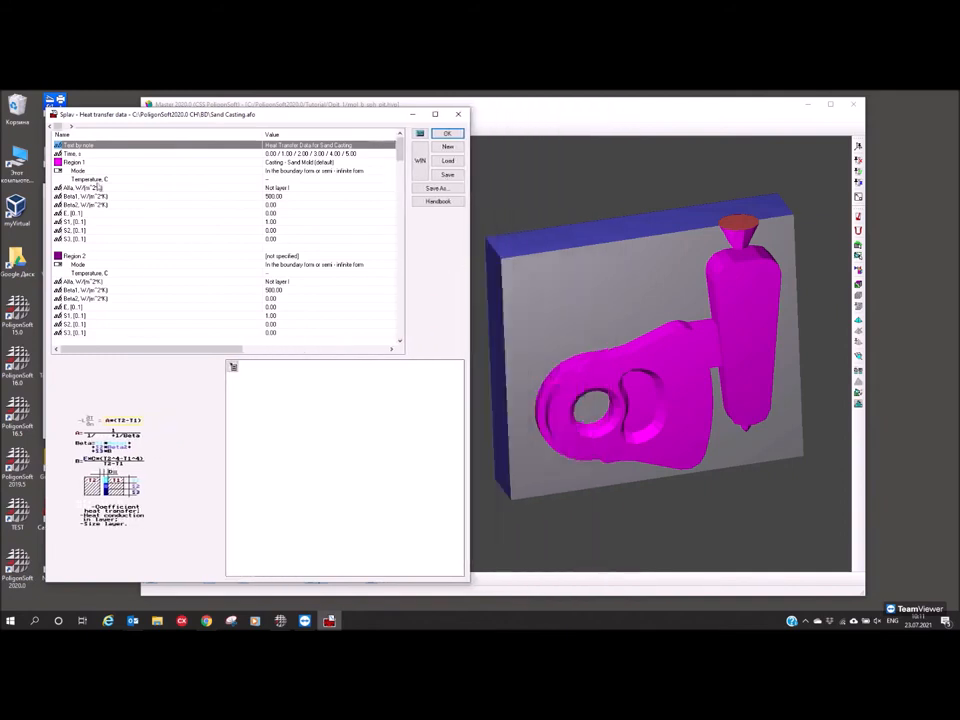
click(72, 163)
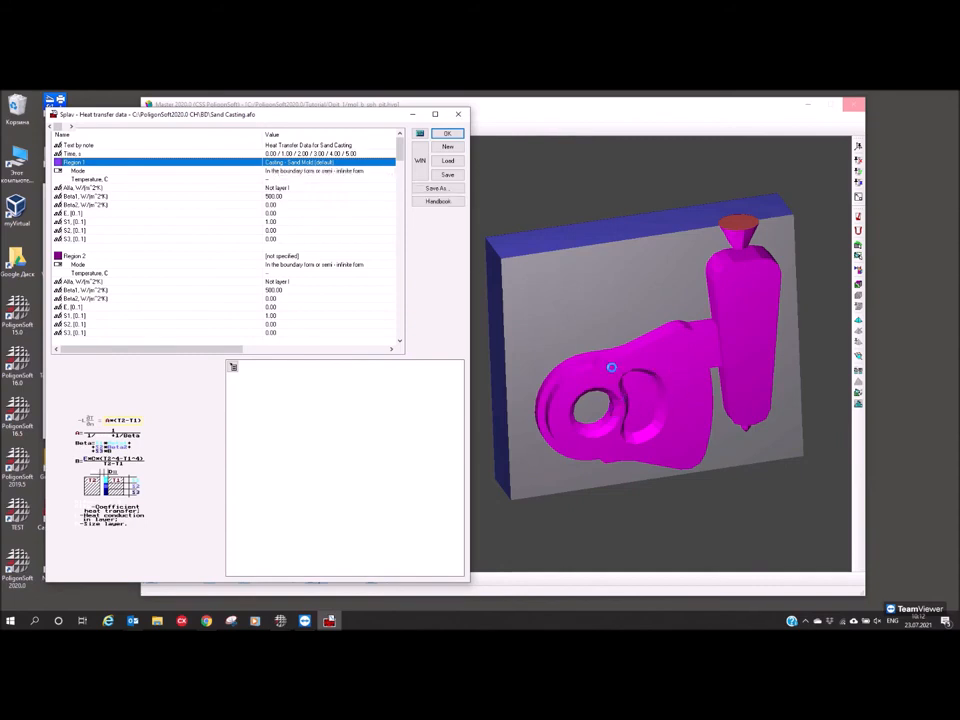
click(458, 114)
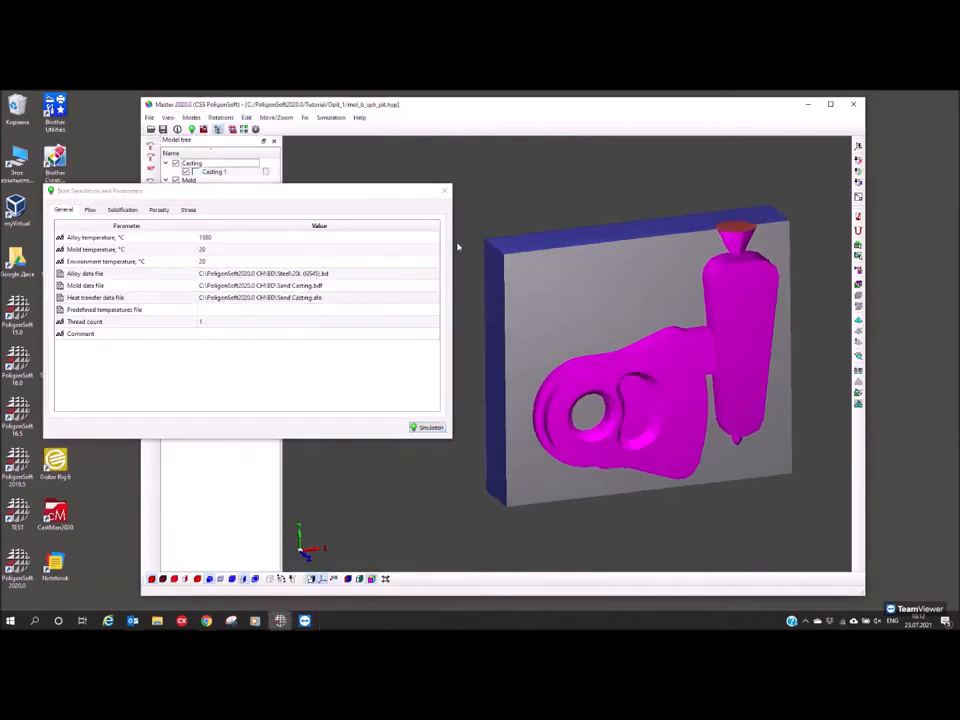
Examine the boundary surfaces of the mold with the casting hidden, and those of the casting with the mold hidden
drag(209, 193, 178, 304)
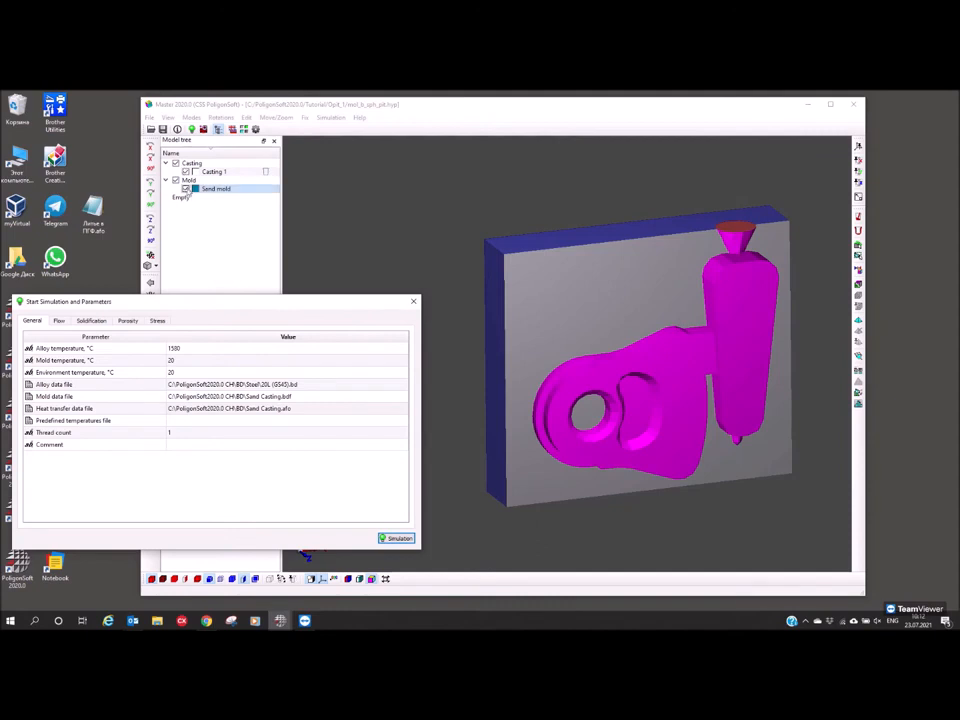
click(176, 163)
middle_drag(566, 391, 629, 396)
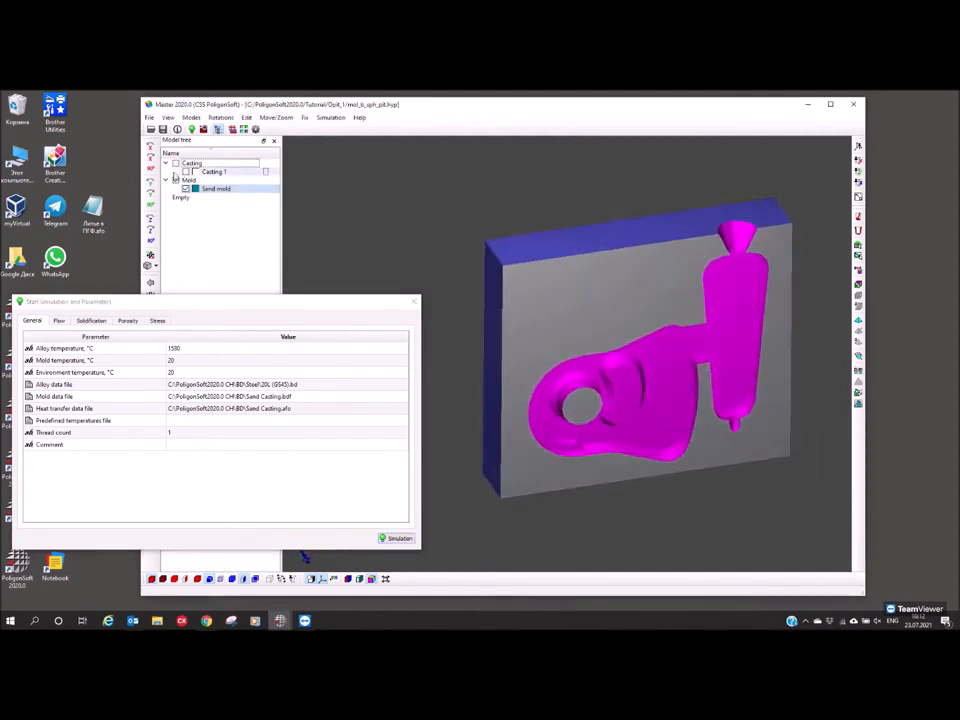
click(186, 172)
click(186, 189)
middle_drag(632, 363, 604, 351)
click(604, 351)
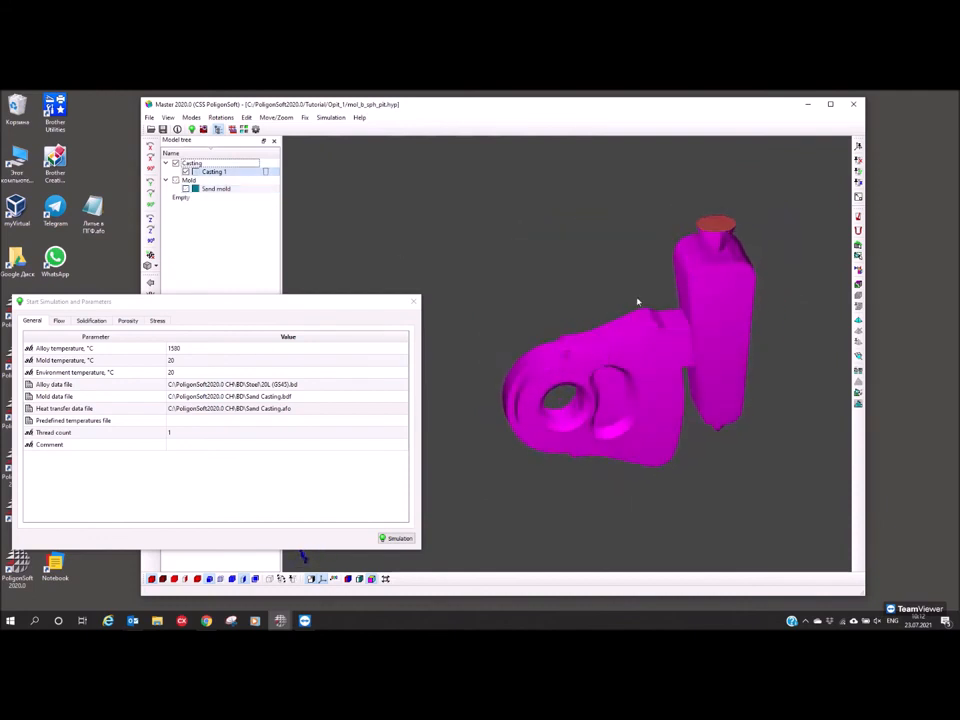
middle_drag(692, 336, 702, 332)
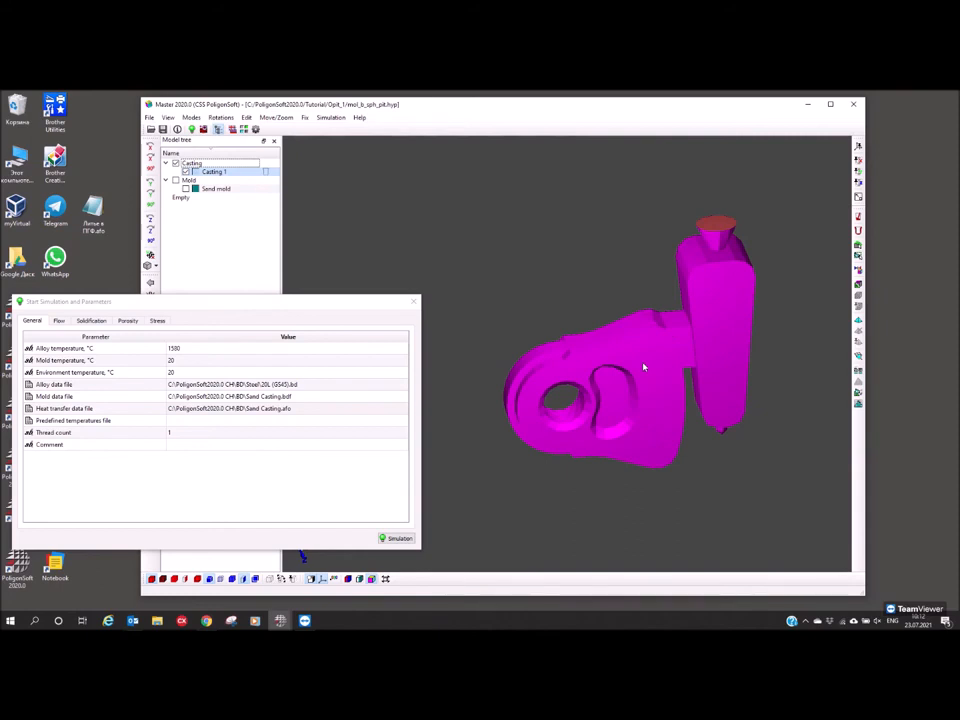
middle_drag(708, 334, 707, 324)
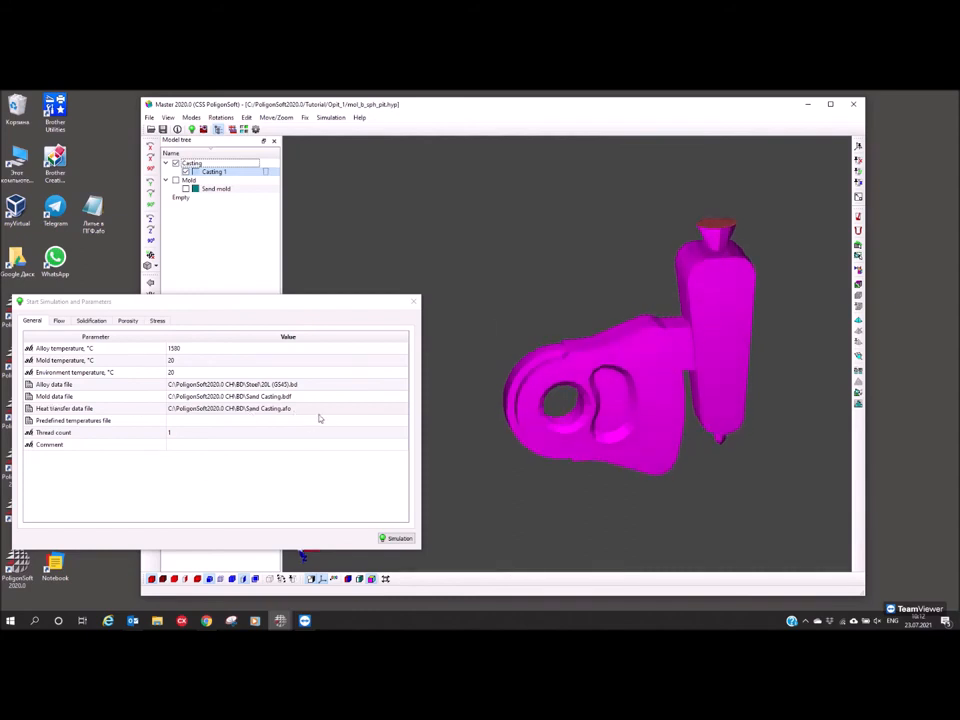
Check the Beta1 heat transfer coefficient of Region 1 in the Sand Casting.afo heat transfer data
click(330, 408)
click(395, 407)
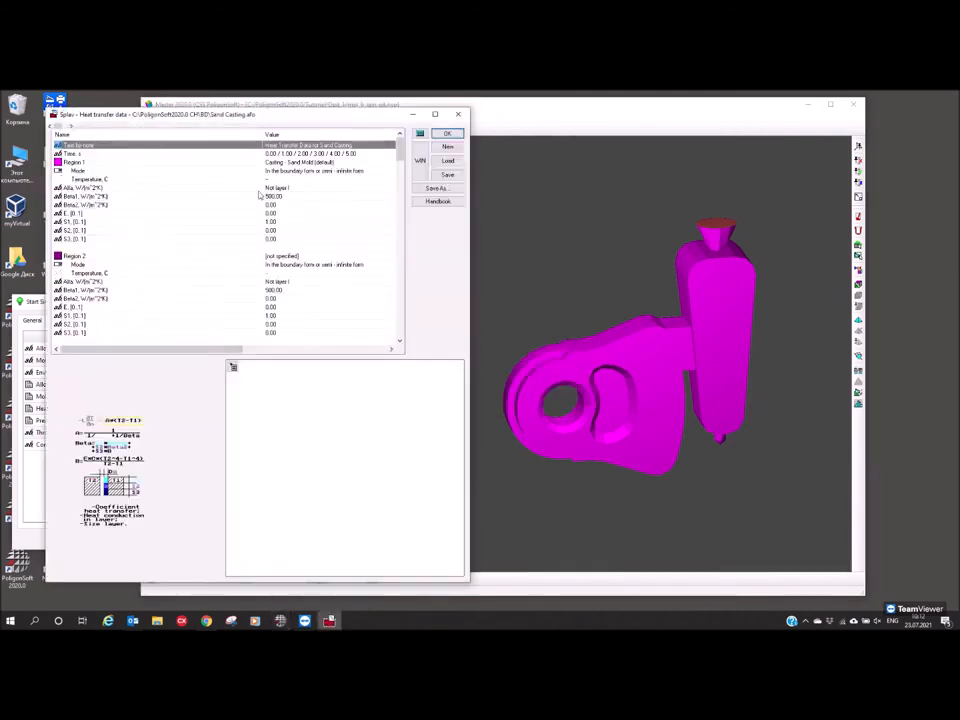
click(85, 196)
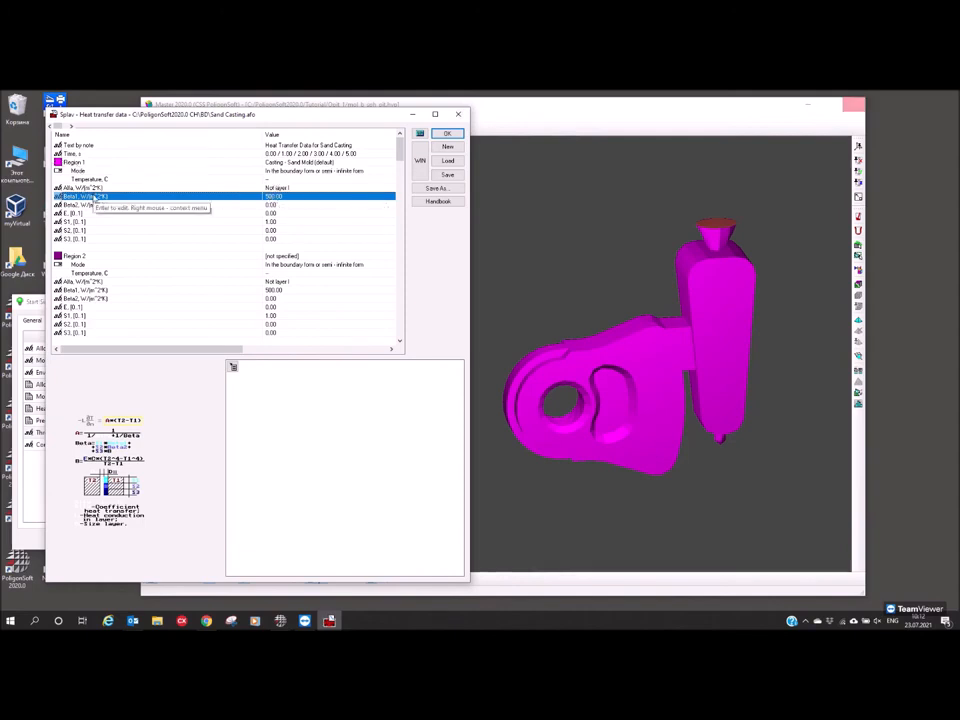
click(455, 117)
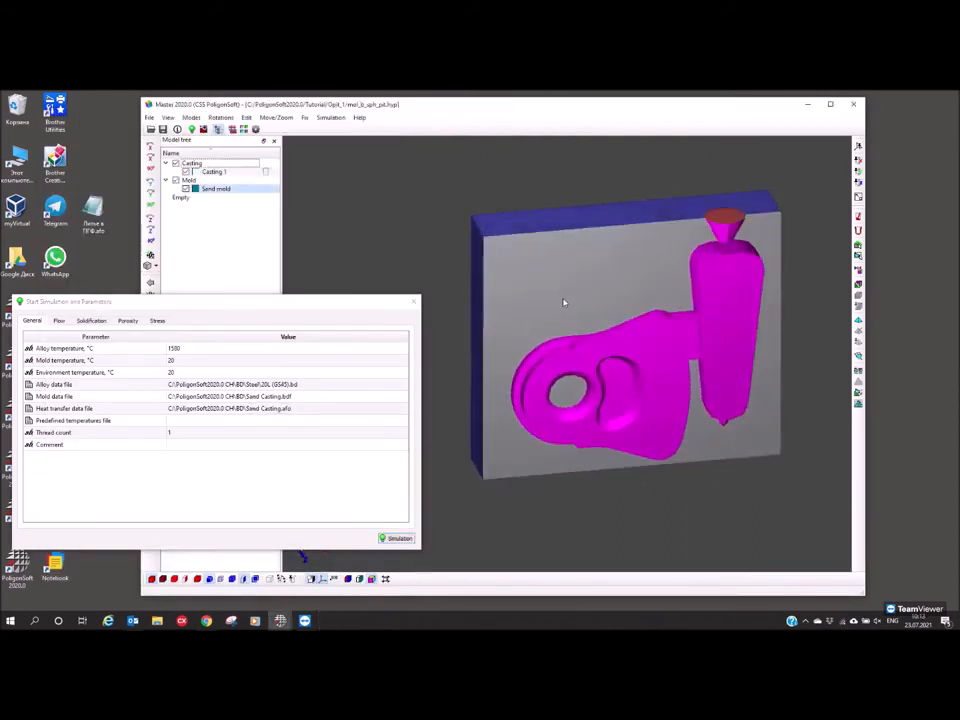
Compare the model's outer surfaces with Regions 17 and 18, the casting and sand mold environment boundaries, in the heat transfer data
drag(583, 283, 565, 259)
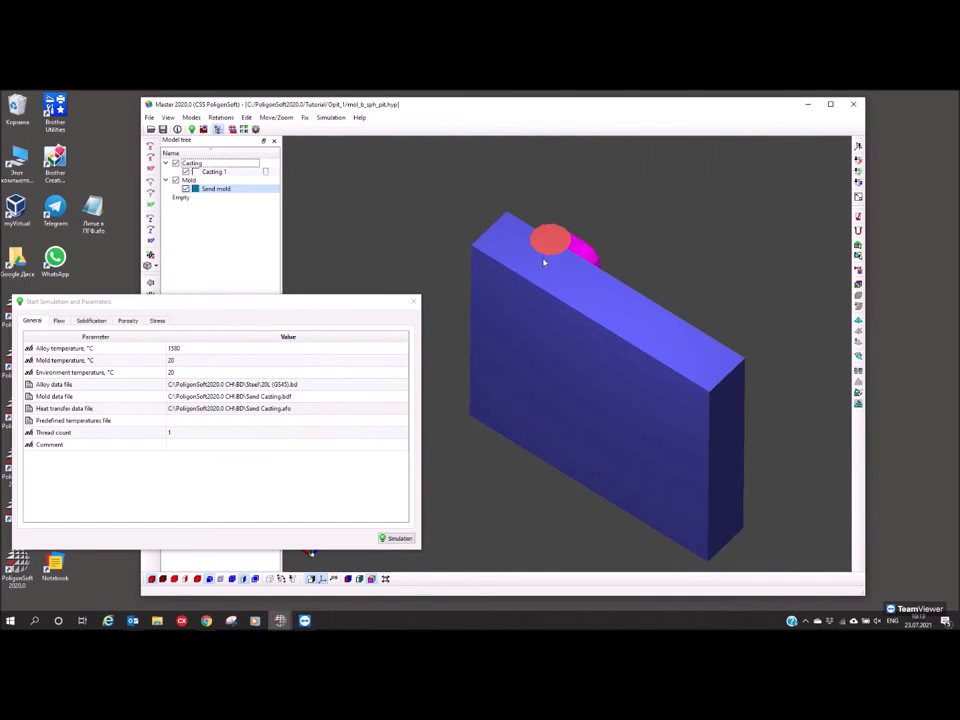
click(315, 409)
click(395, 409)
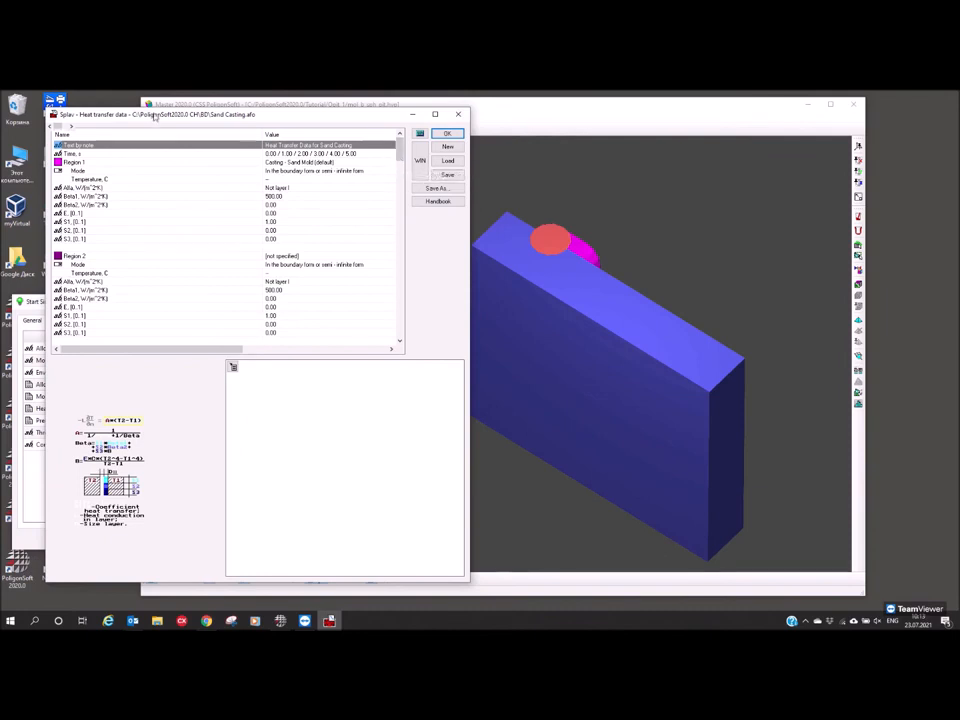
scroll(400, 175, down, 5)
scroll(404, 179, down, 10)
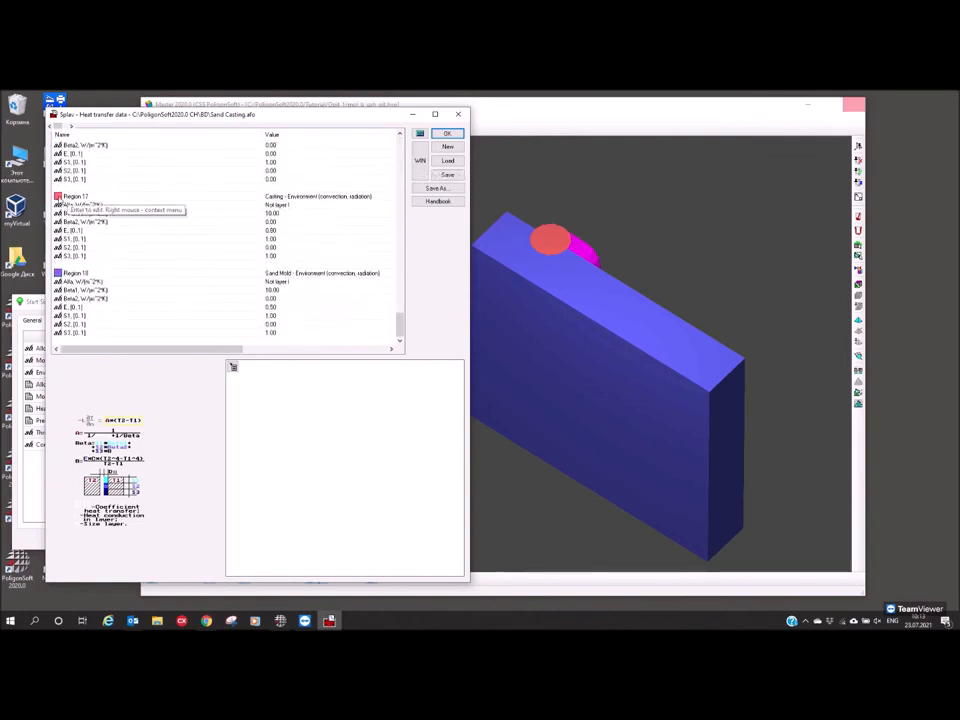
click(280, 273)
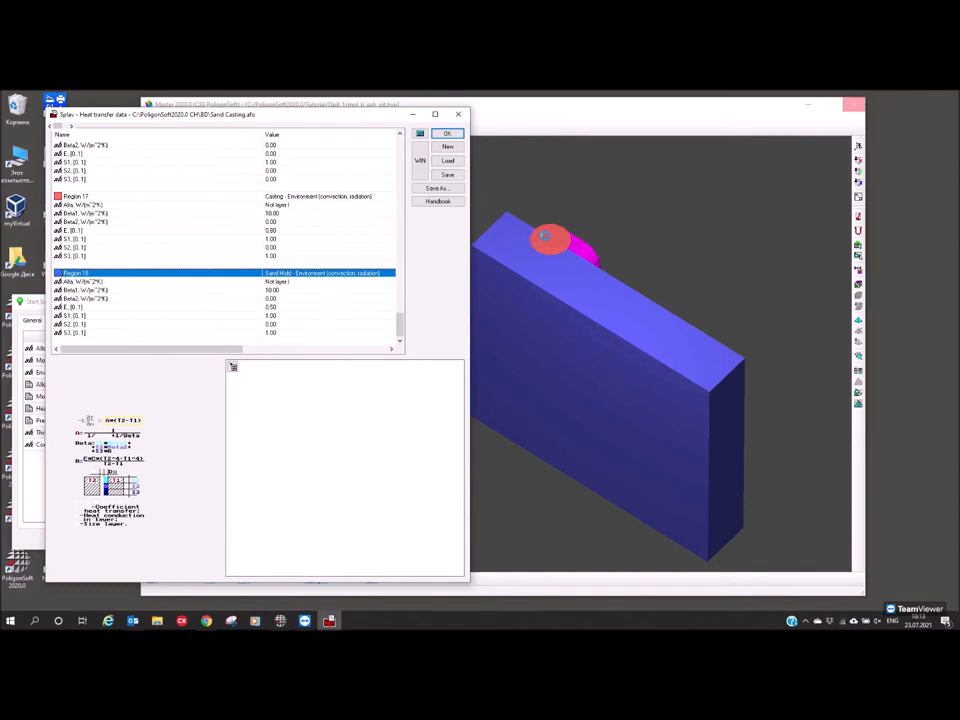
click(76, 196)
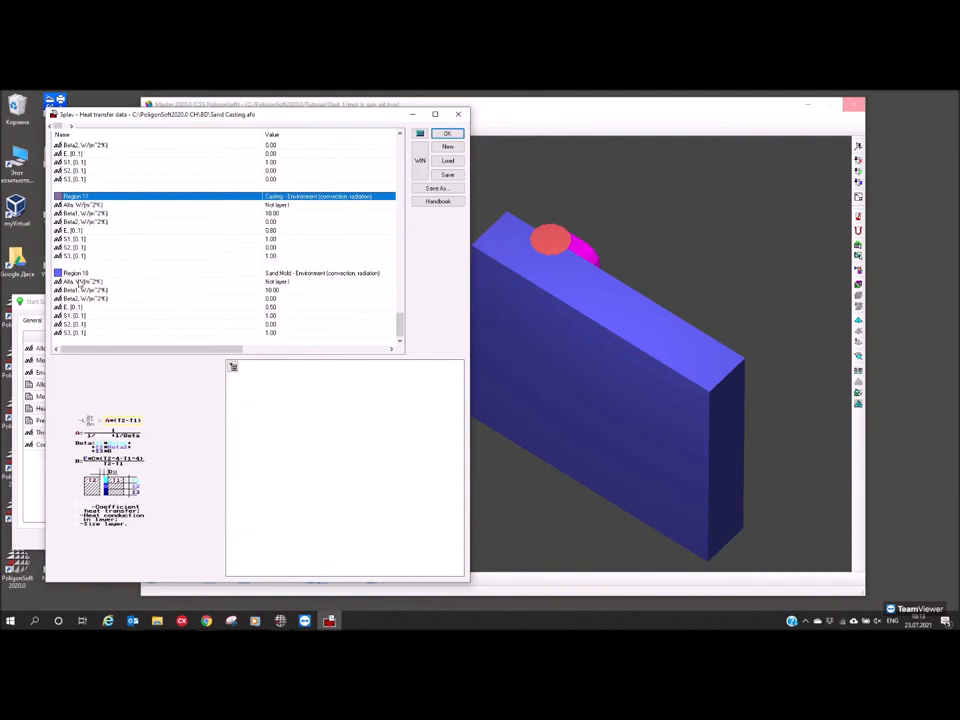
click(76, 273)
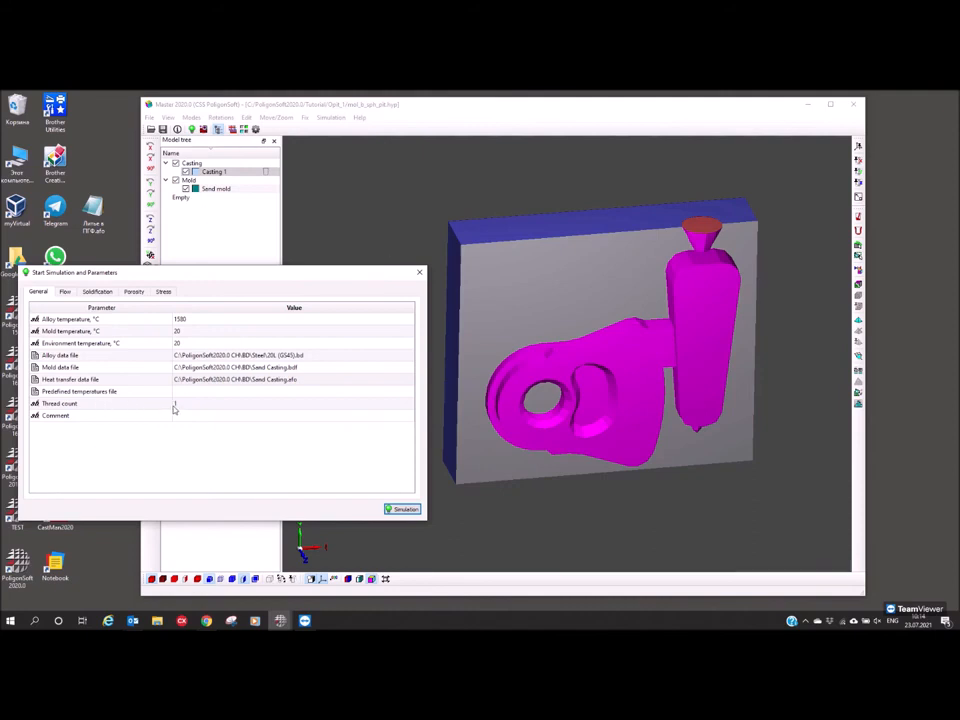
Set the simulation's thread count to 4
click(212, 405)
click(213, 405)
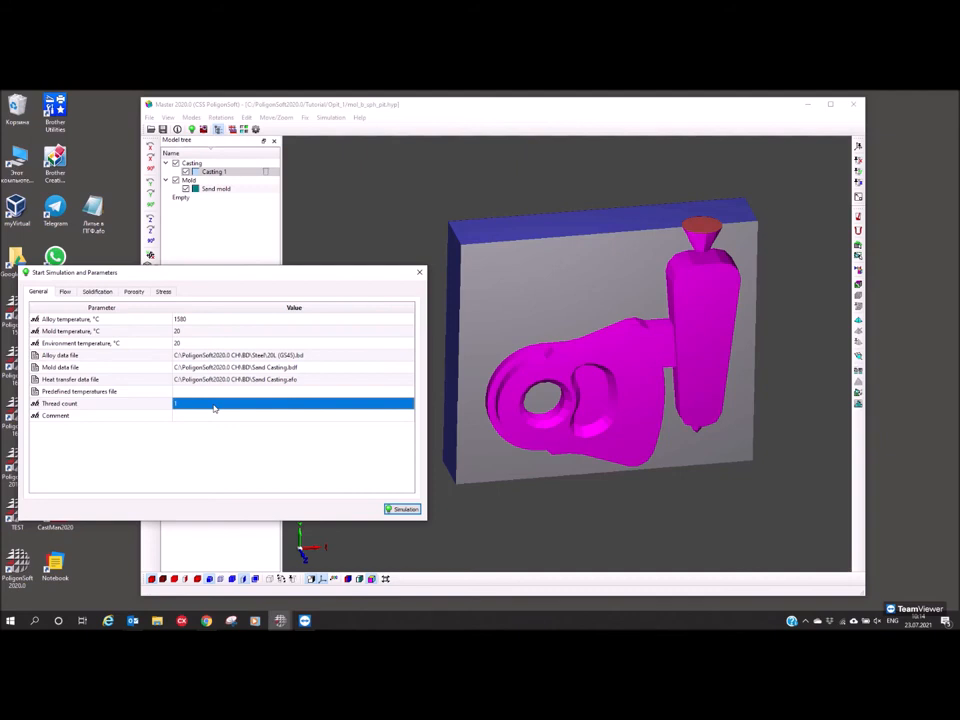
text(8)
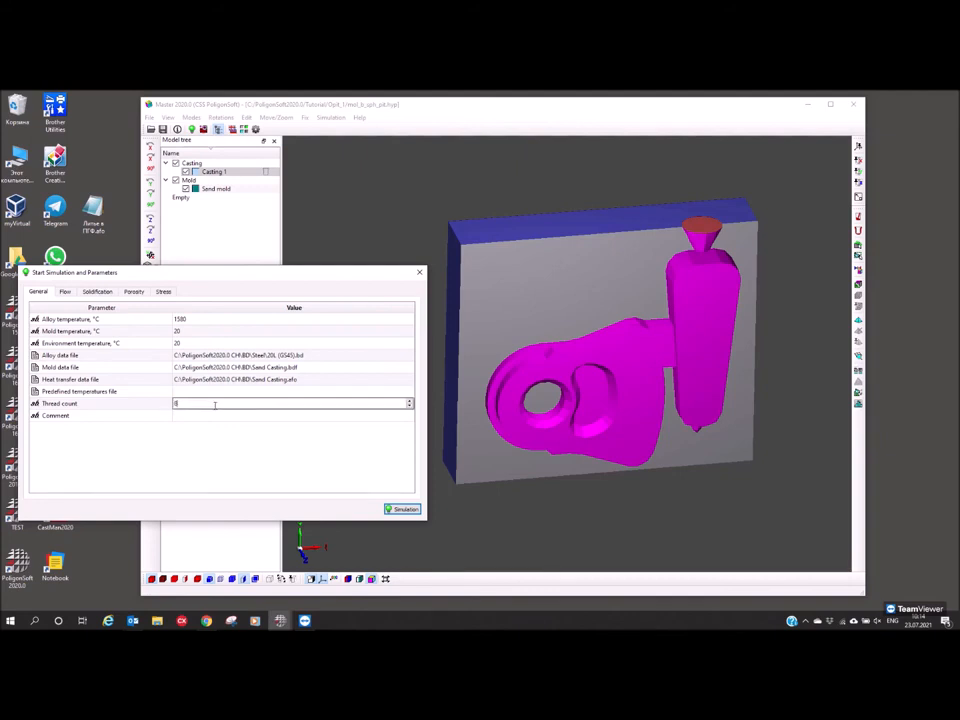
drag(188, 404, 157, 439)
text(4)
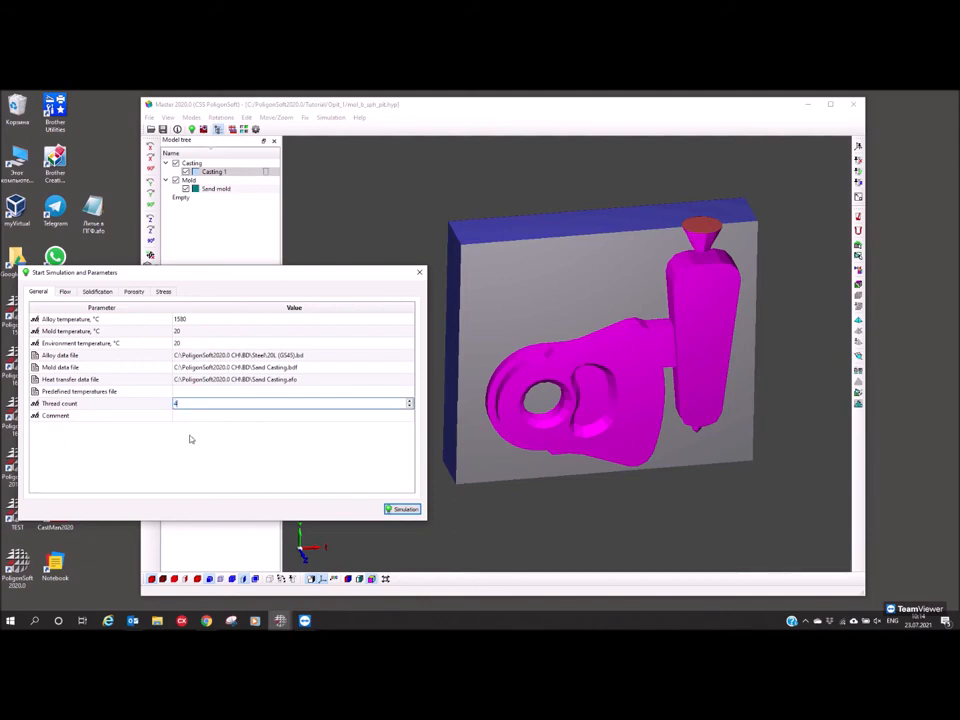
key(Return)
Close the simulation parameters, examine the top face of the pouring cup, and maximize the program window
drag(626, 270, 689, 312)
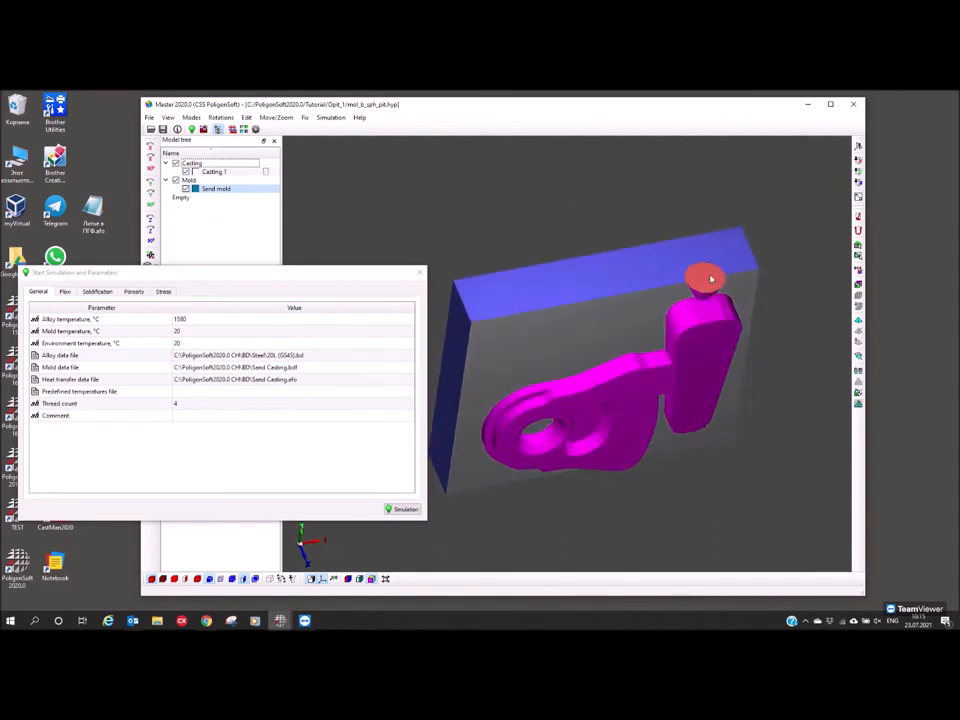
click(420, 272)
middle_drag(720, 278, 600, 302)
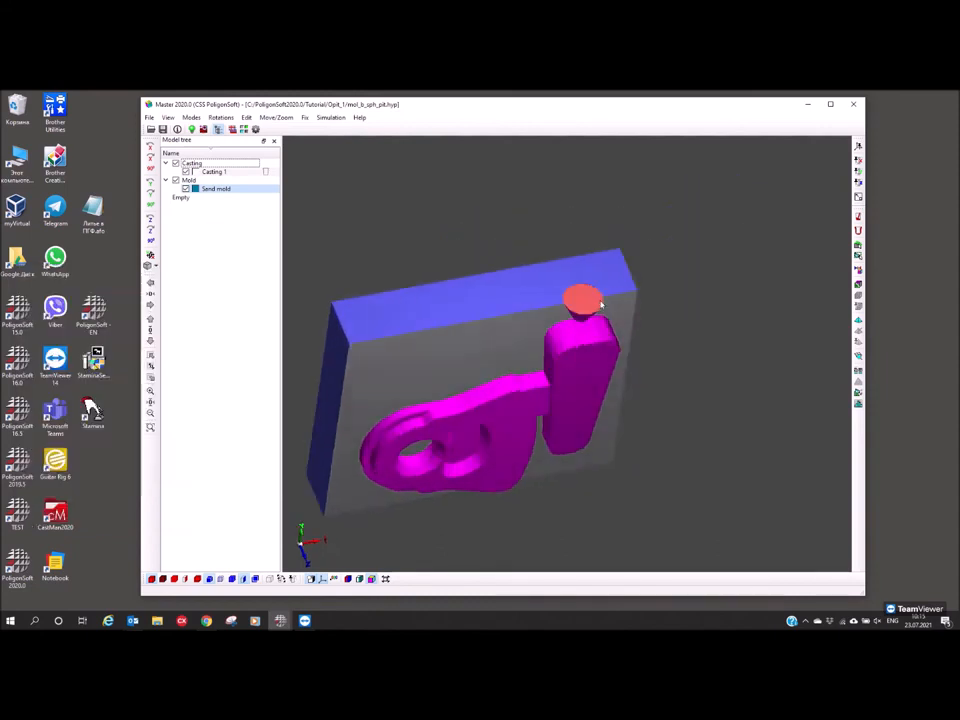
scroll(569, 310, up, 3)
scroll(568, 310, up, 3)
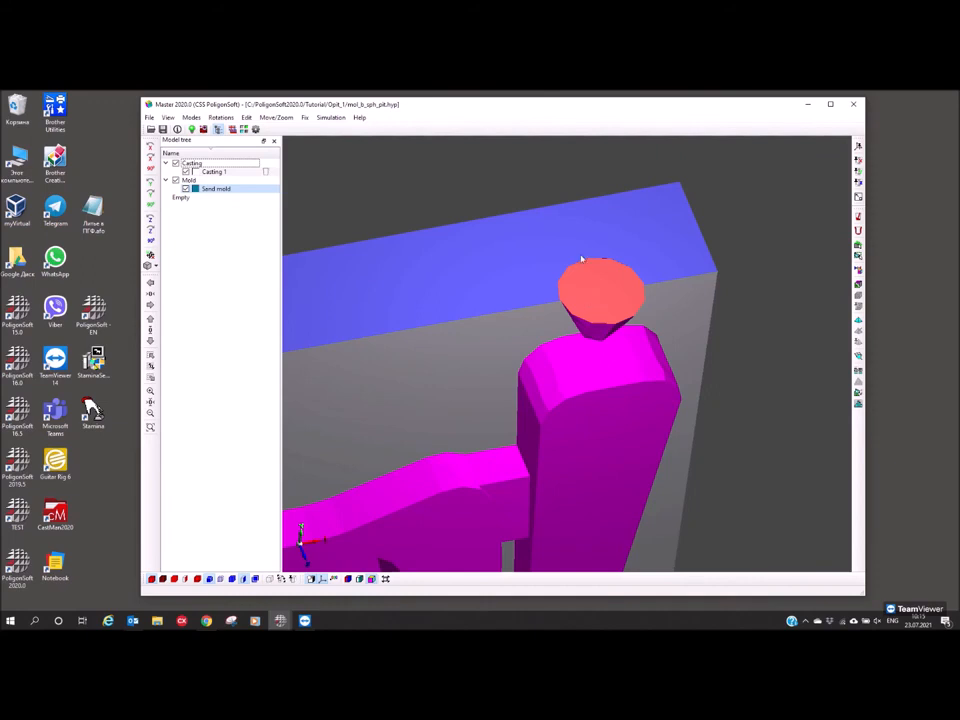
scroll(465, 303, down, 2)
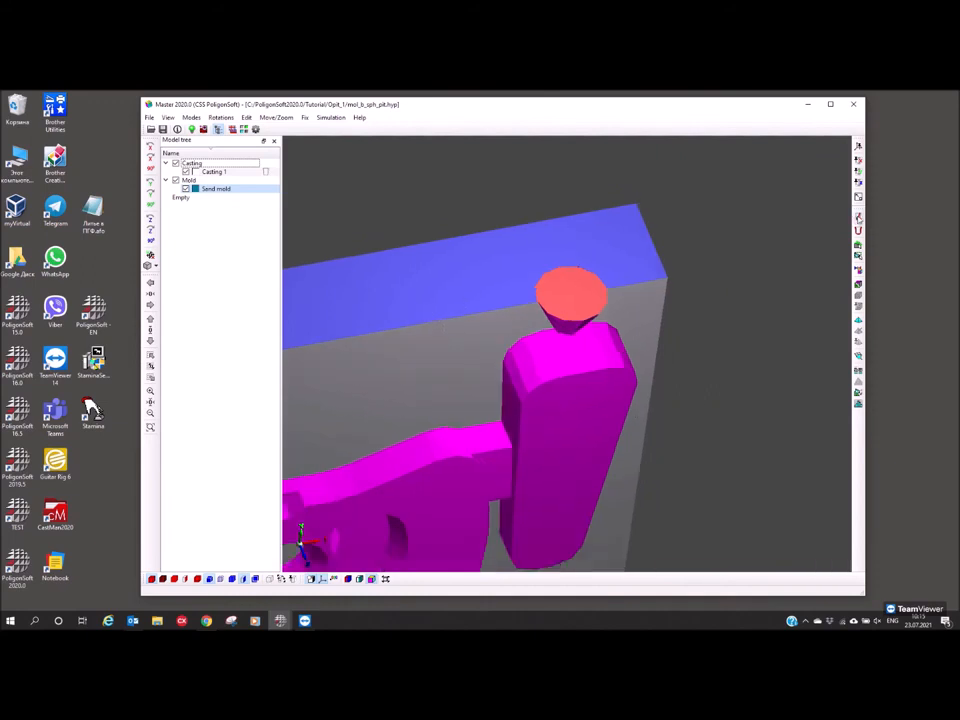
drag(865, 216, 882, 214)
click(848, 104)
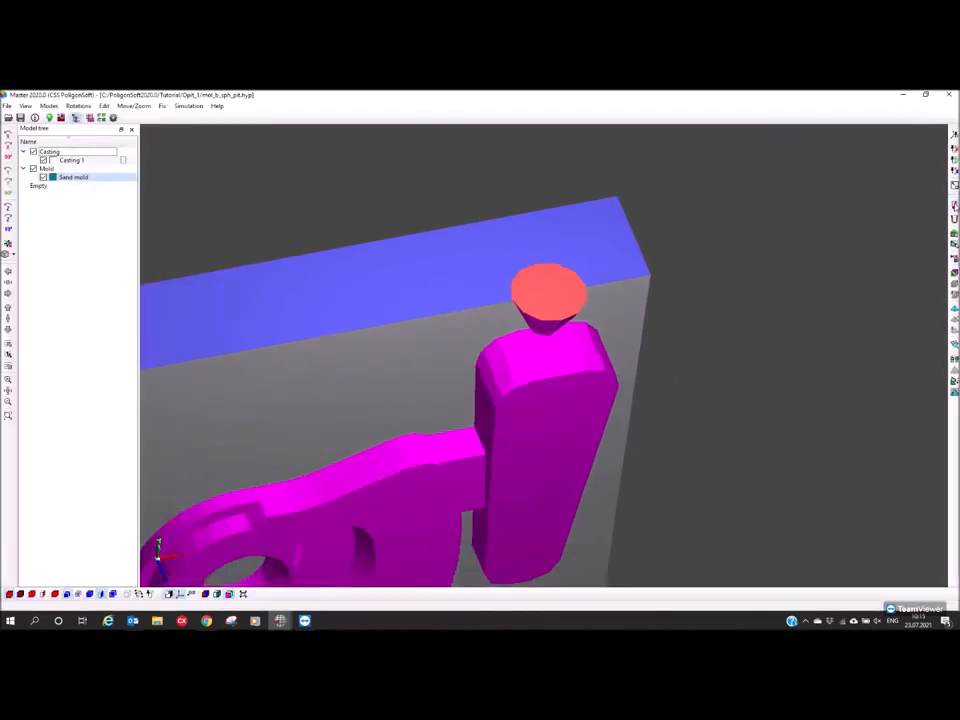
Add a new inlet in the Inlets settings and move the dialog clear of the casting
click(952, 212)
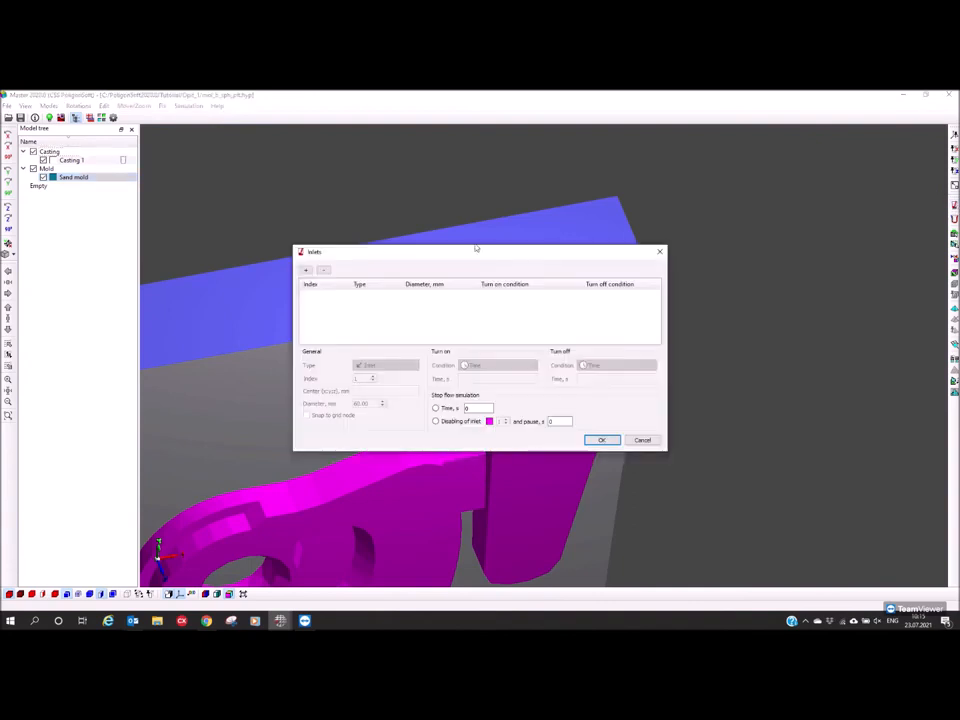
click(561, 154)
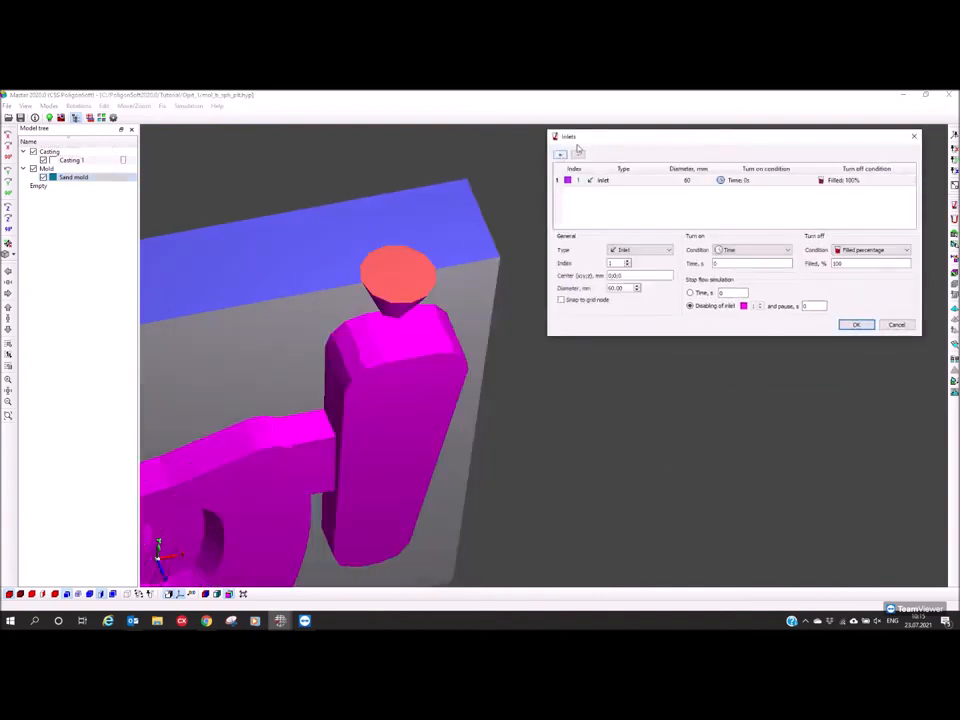
drag(585, 142, 600, 187)
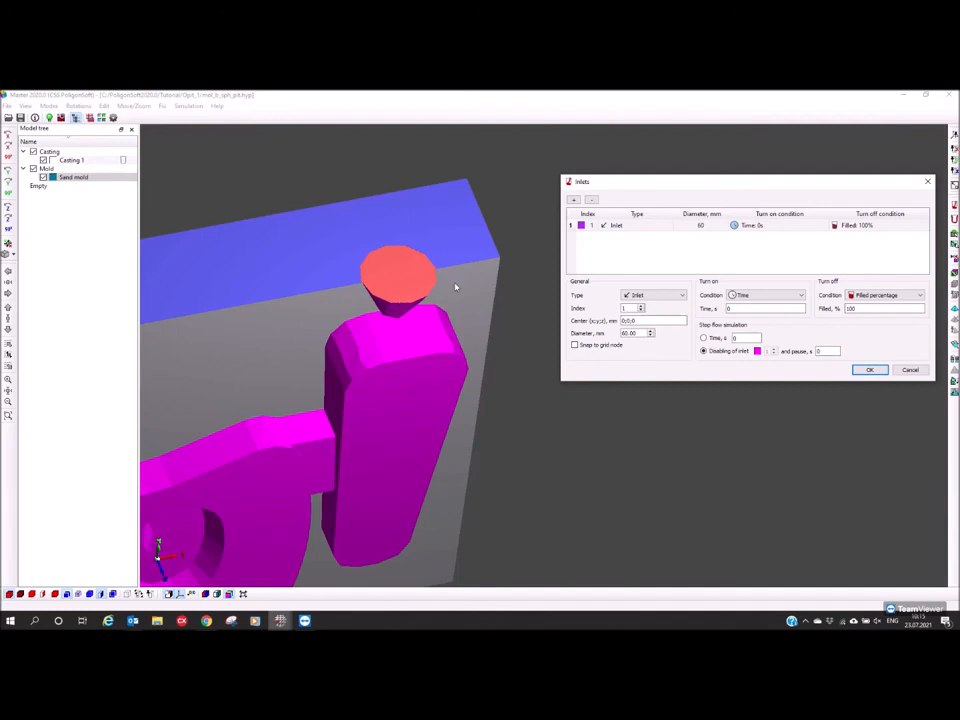
Place the inlet's center freehand on the pouring cup's top face, at about 399.70; 225.00; -62.23 mm
scroll(540, 394, down, 3)
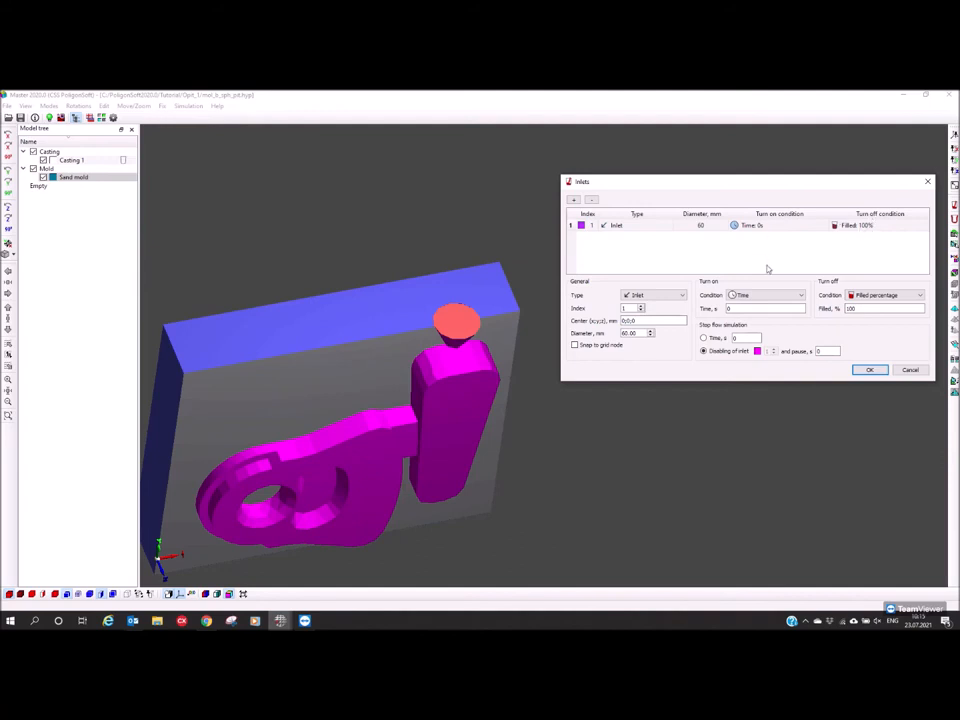
drag(459, 325, 451, 325)
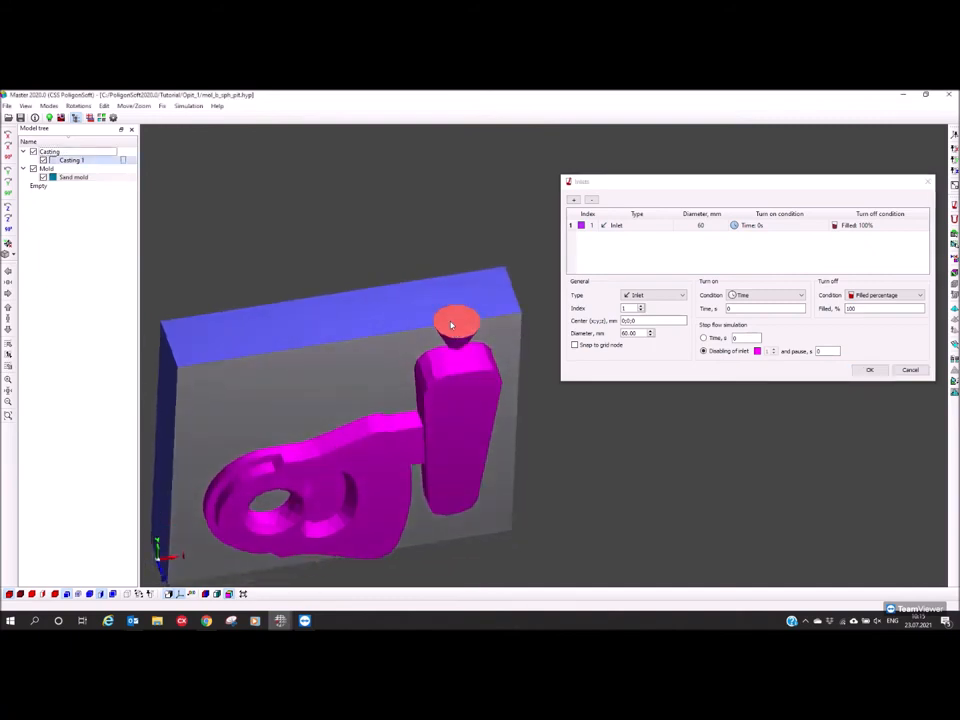
scroll(451, 320, up, 5)
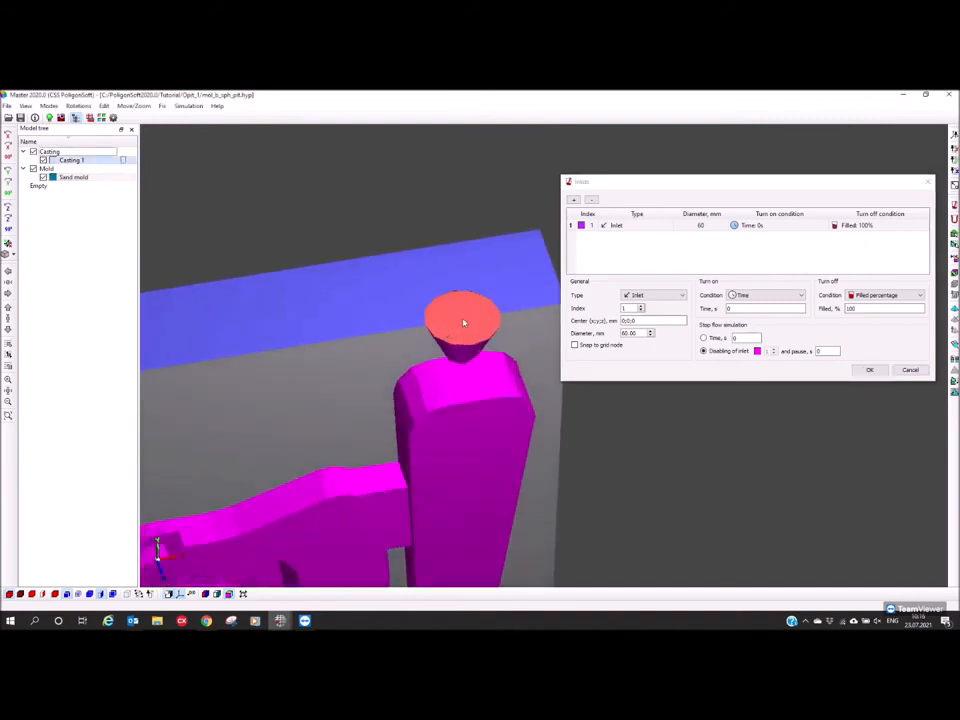
click(463, 323)
scroll(463, 370, up, 4)
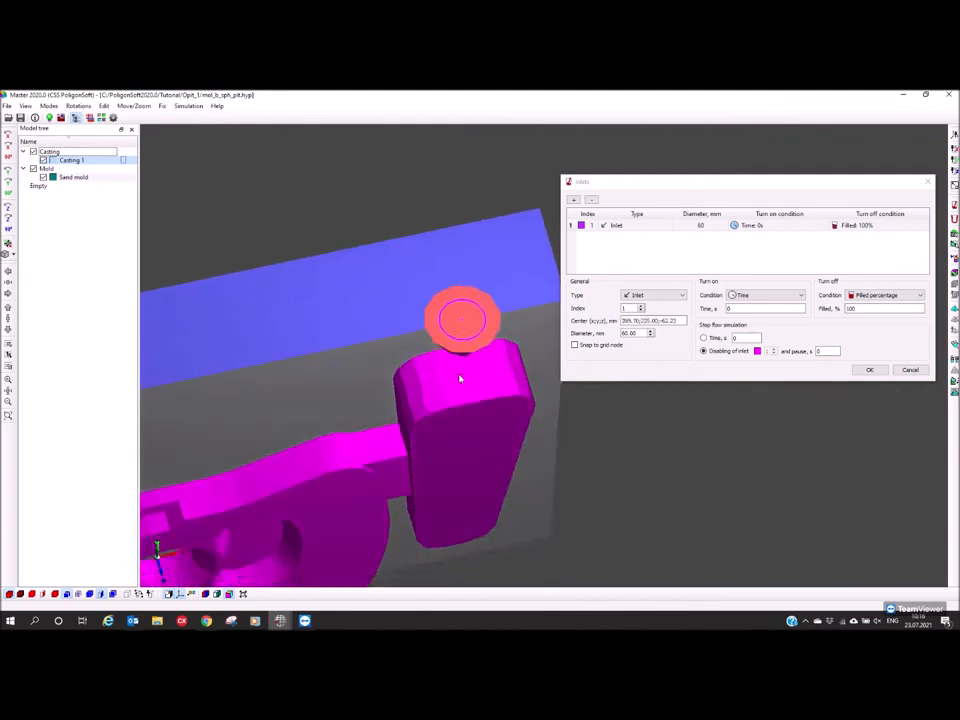
middle_drag(454, 338, 420, 334)
scroll(430, 350, up, 3)
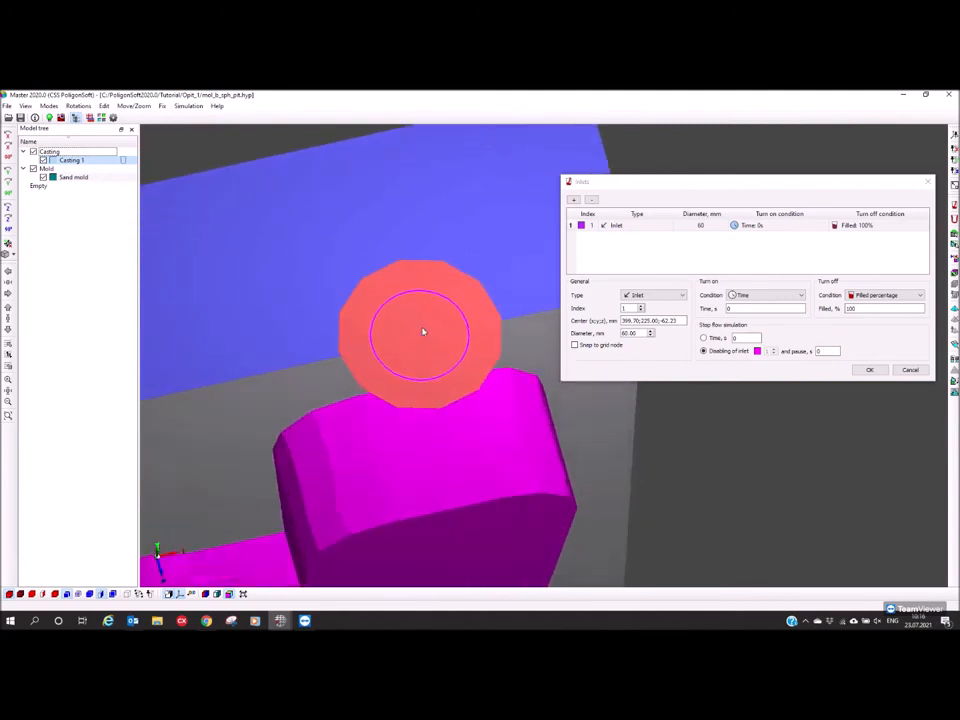
Reposition the inlet by eye near the middle of the pouring cup's top face, at about 399.82; 225.00; -62.86 mm
click(420, 328)
click(417, 334)
click(428, 340)
click(433, 332)
click(421, 324)
click(424, 343)
click(434, 341)
click(428, 340)
Display the casting's surface mesh and snap the inlet's center to the grid node in the middle of the pouring cup's top face
click(21, 595)
scroll(420, 349, up, 5)
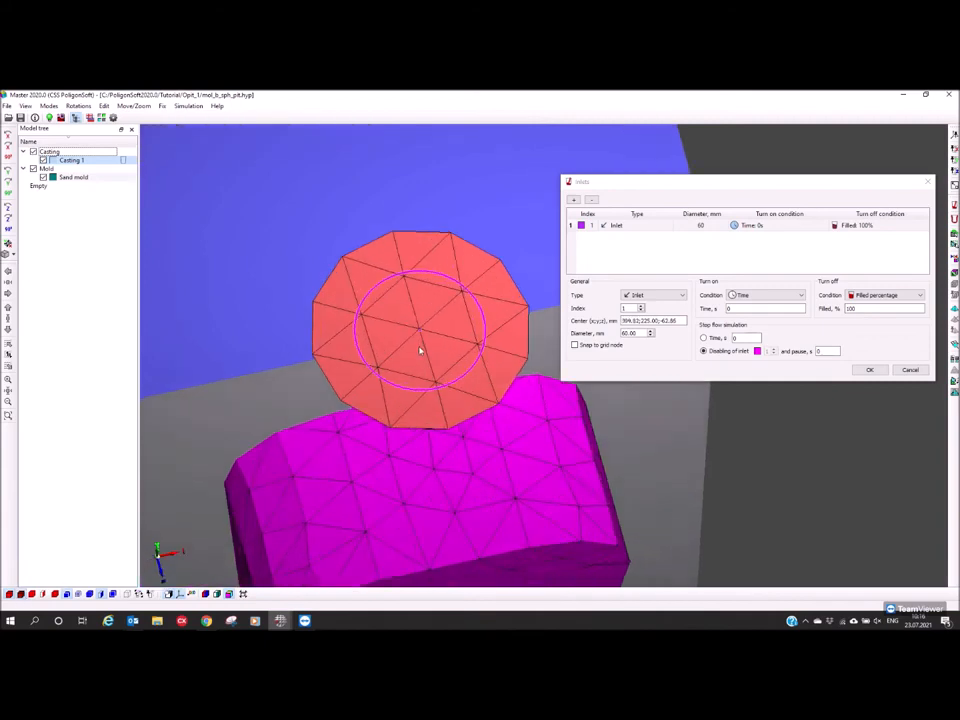
scroll(336, 323, down, 3)
click(391, 328)
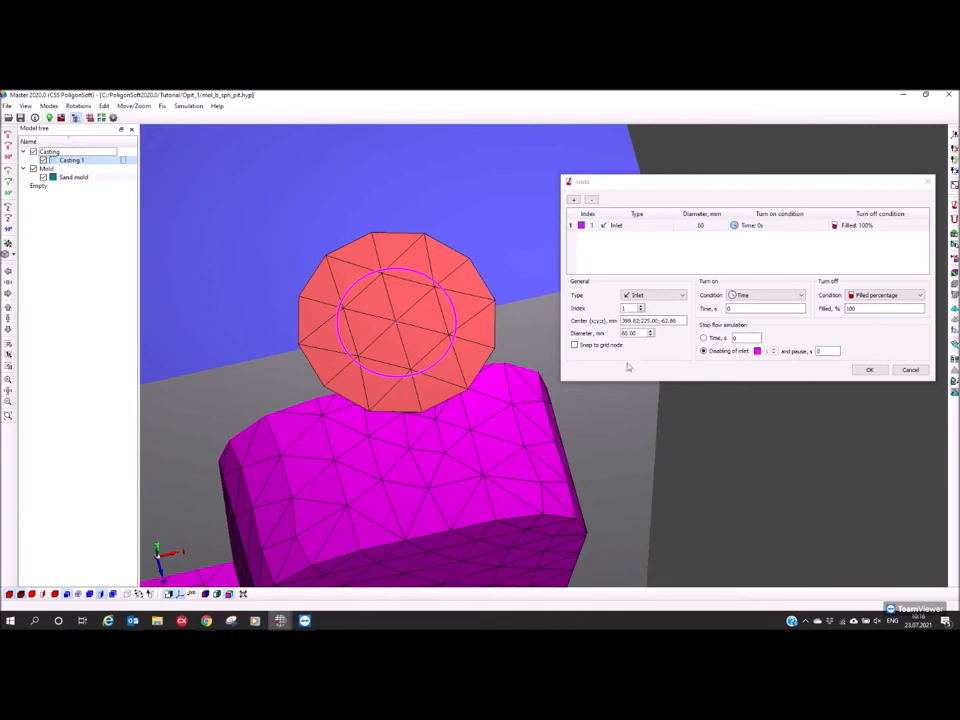
click(576, 346)
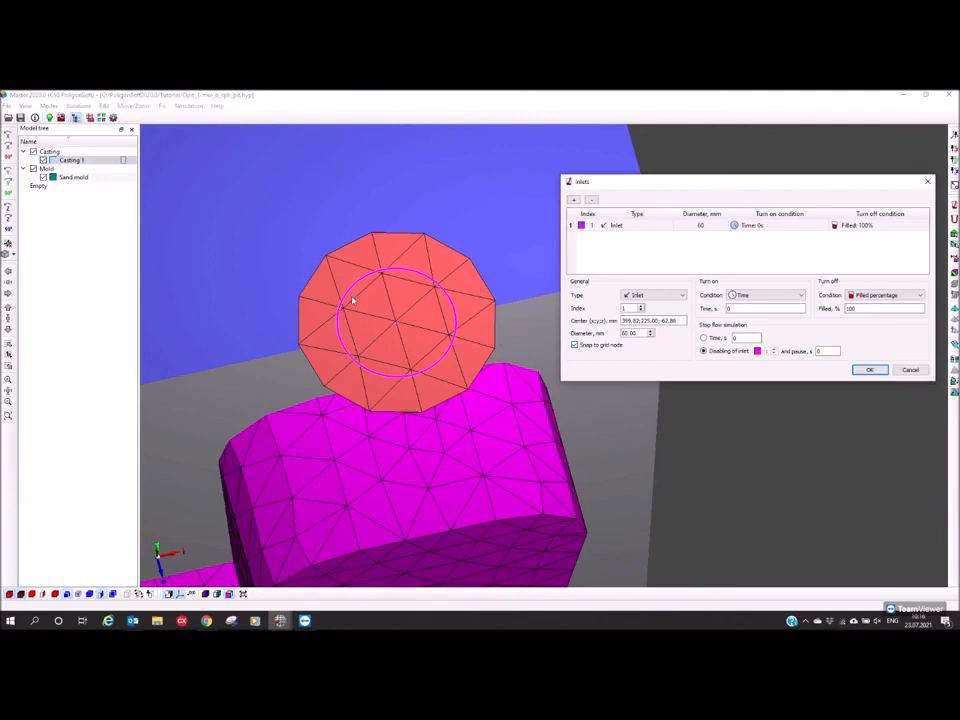
click(405, 333)
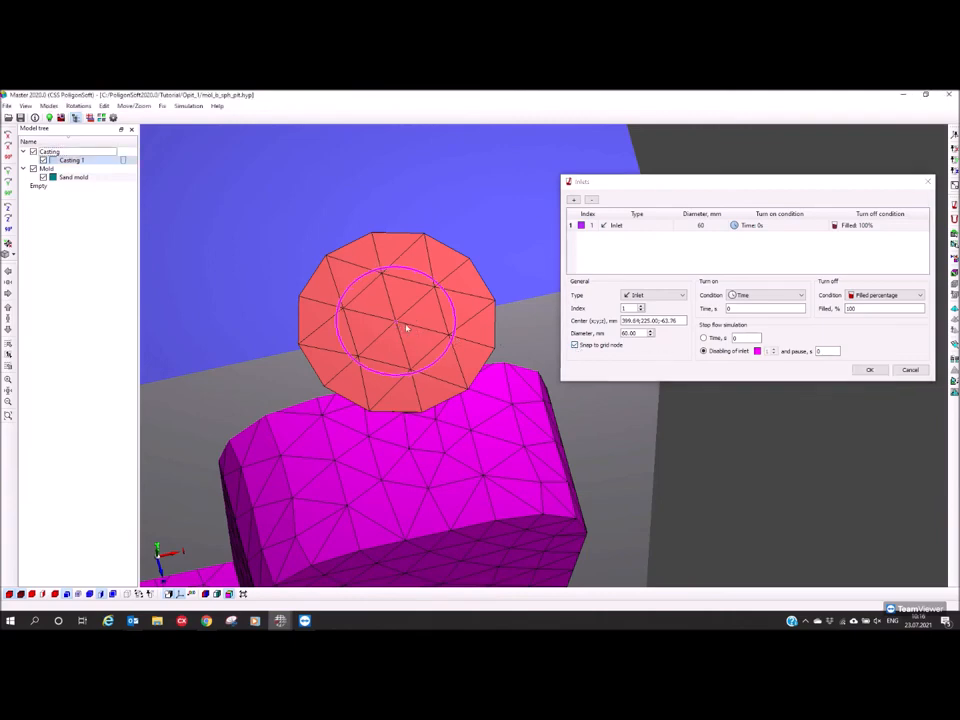
scroll(399, 323, down, 2)
scroll(386, 318, up, 6)
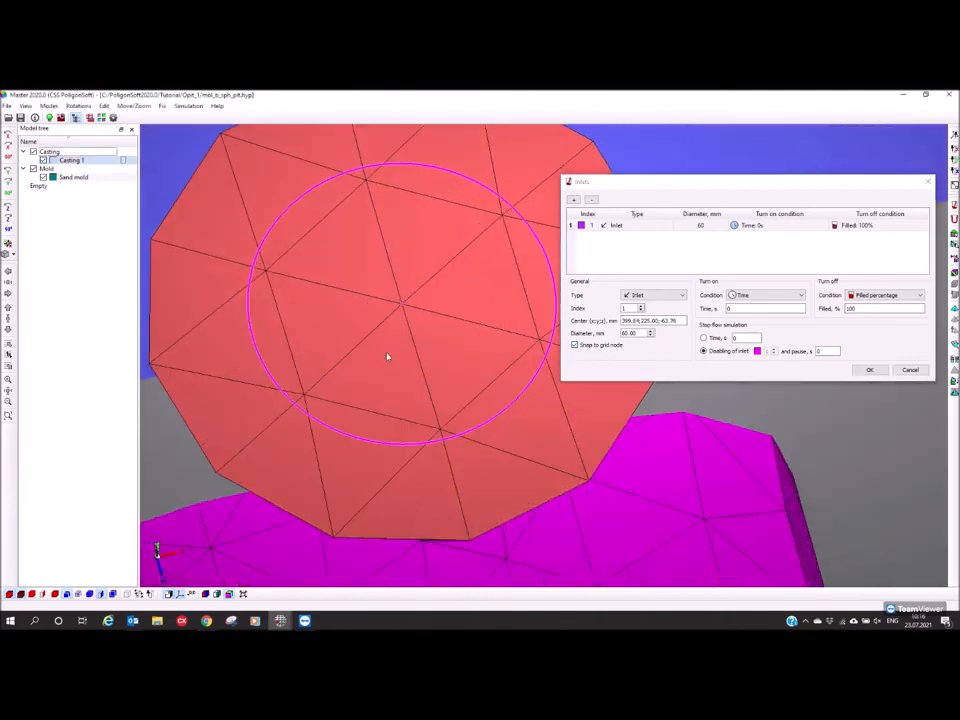
Turn off snapping to grid nodes and set the inlet's diameter to 30 mm
click(575, 344)
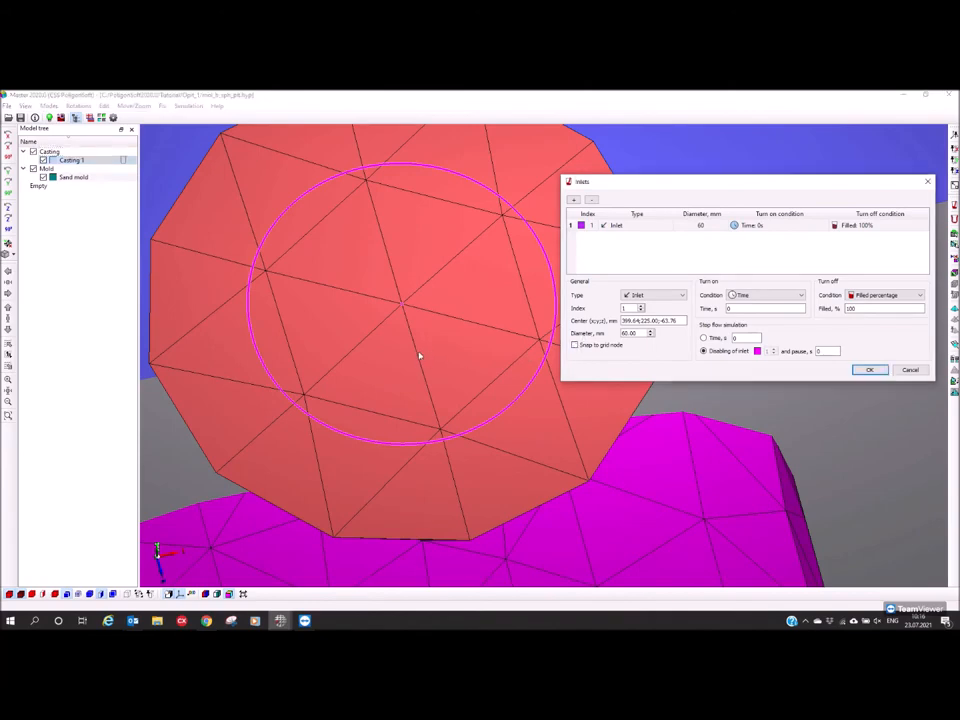
scroll(419, 356, down, 5)
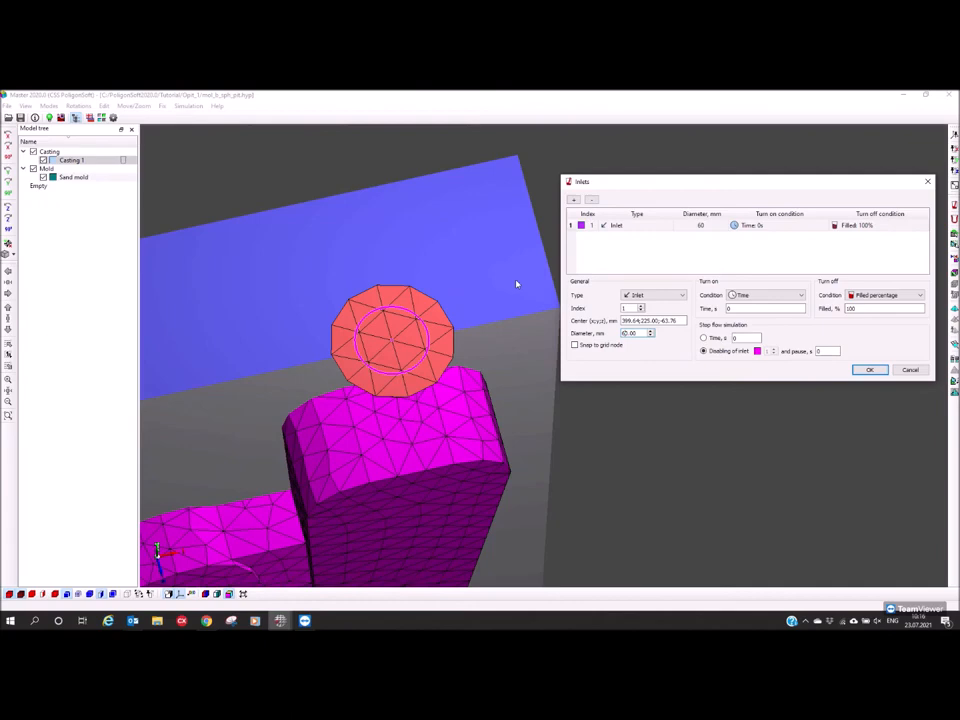
key(BackSpace)
text(3)
Examine the inlet circle's size and position on the pouring cup's top face, and select inlet 1 in the inlet list
mouse_move(414, 457)
middle_down()
mouse_move(438, 423)
mouse_move(416, 444)
middle_up()
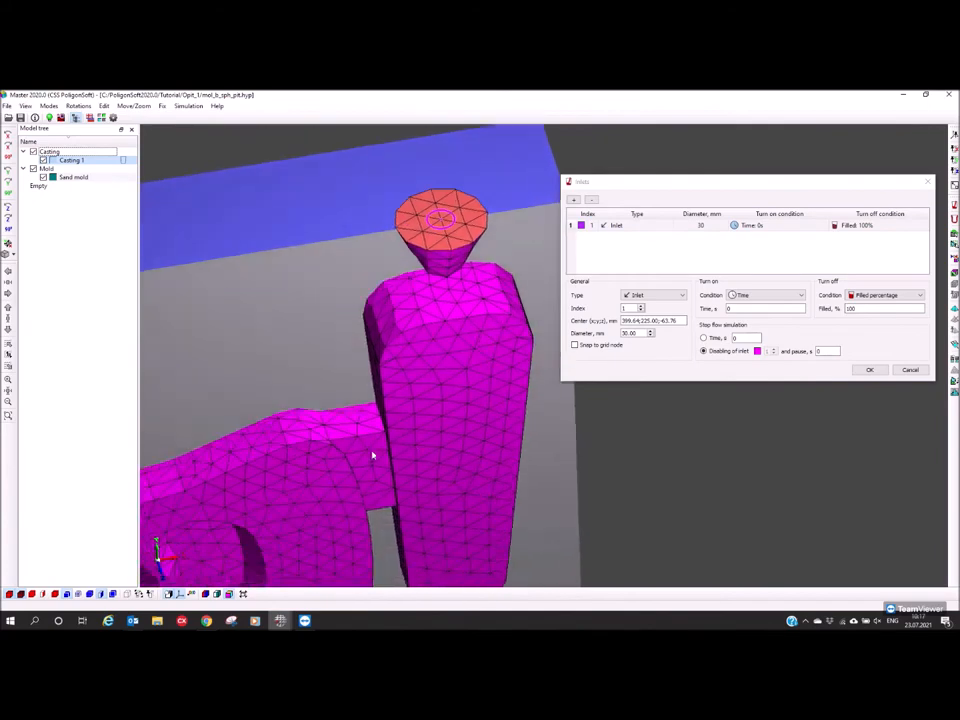
middle_drag(446, 222, 437, 226)
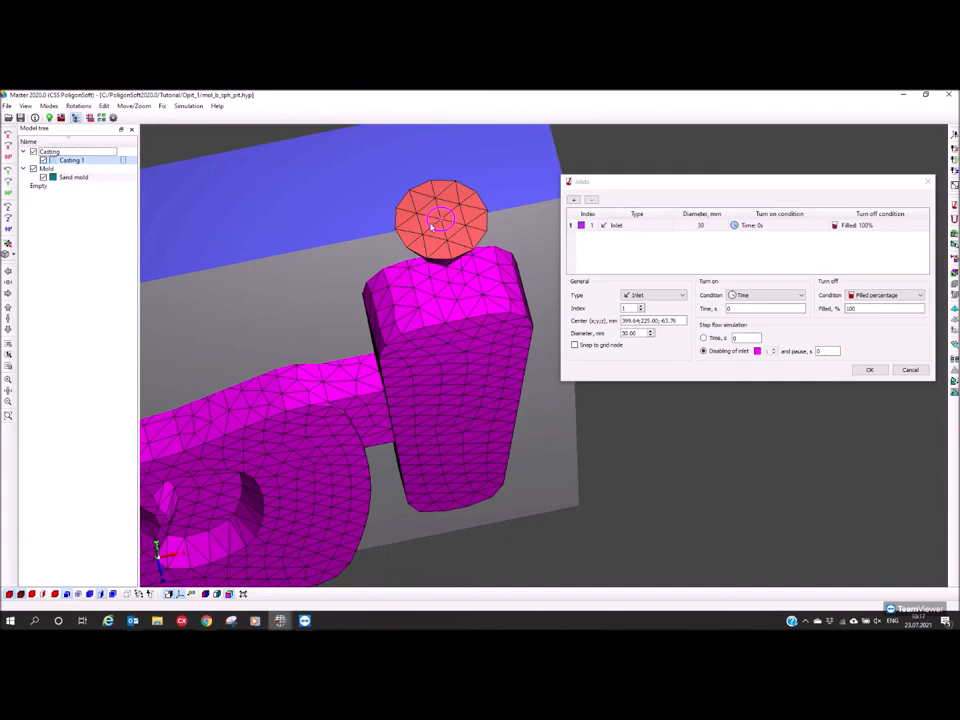
middle_drag(441, 358, 432, 258)
scroll(441, 357, up, 2)
scroll(441, 357, down, 5)
scroll(432, 255, up, 4)
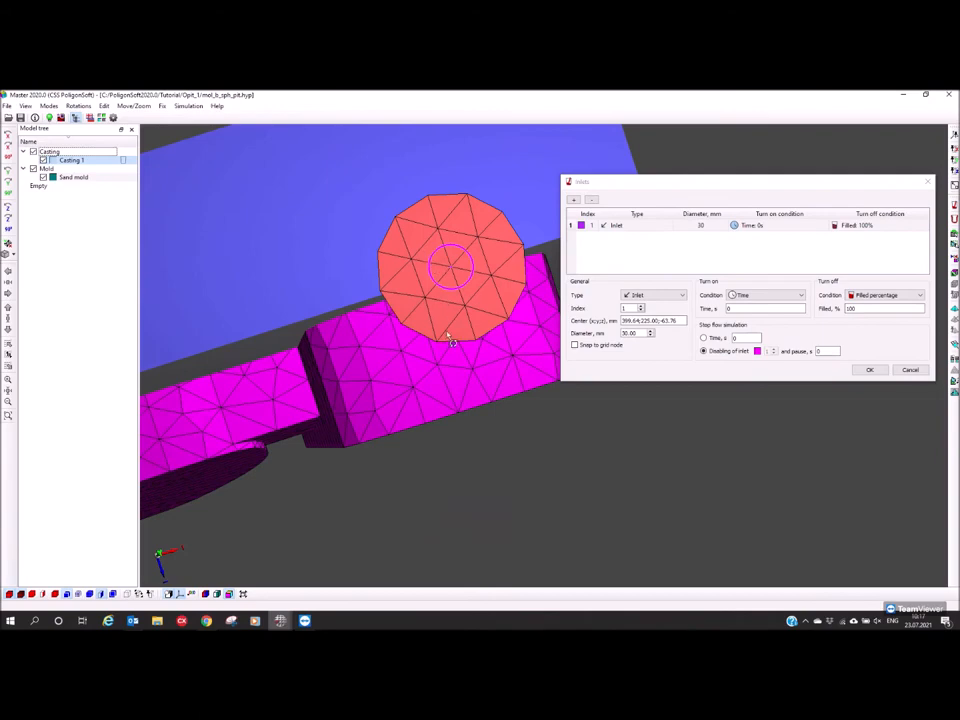
middle_drag(435, 268, 441, 292)
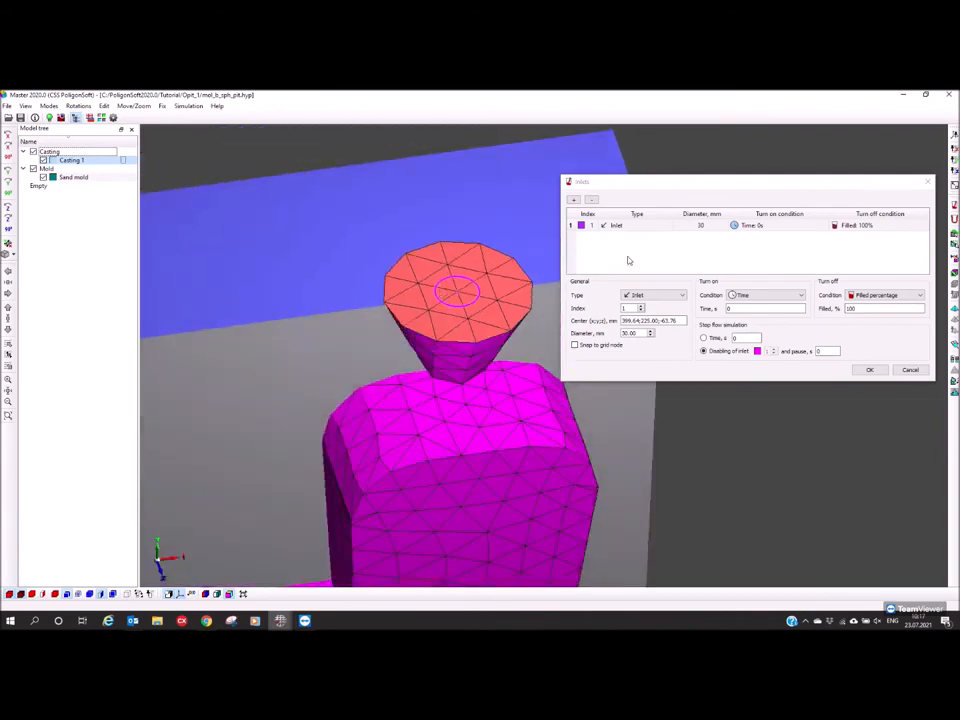
click(695, 227)
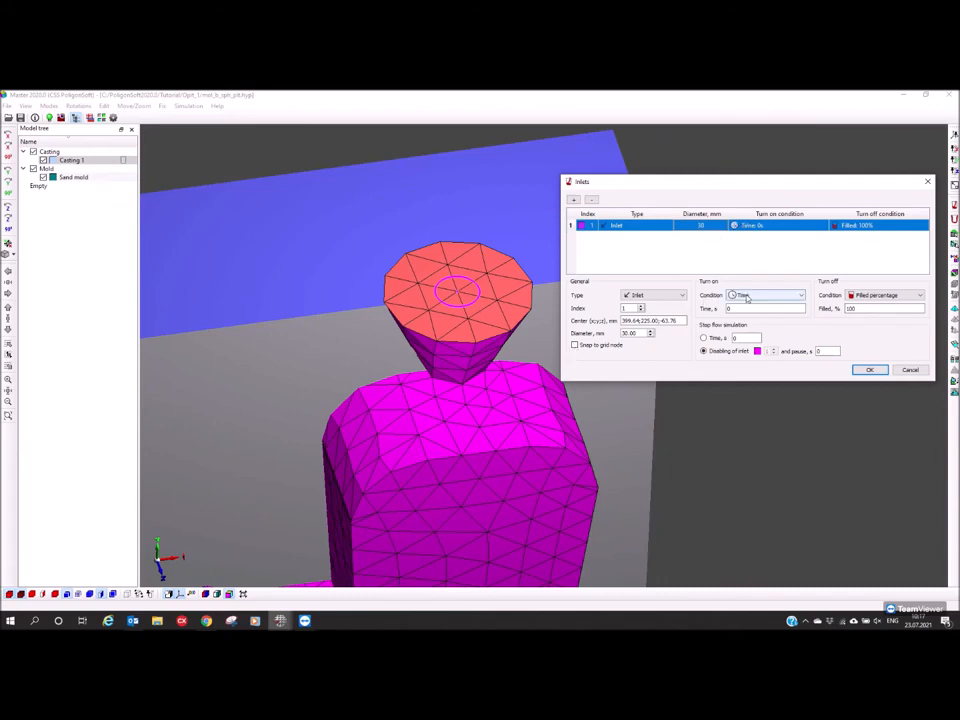
Define the inlet's turn-on condition as Time with 0 s and accept the inlet settings
click(762, 295)
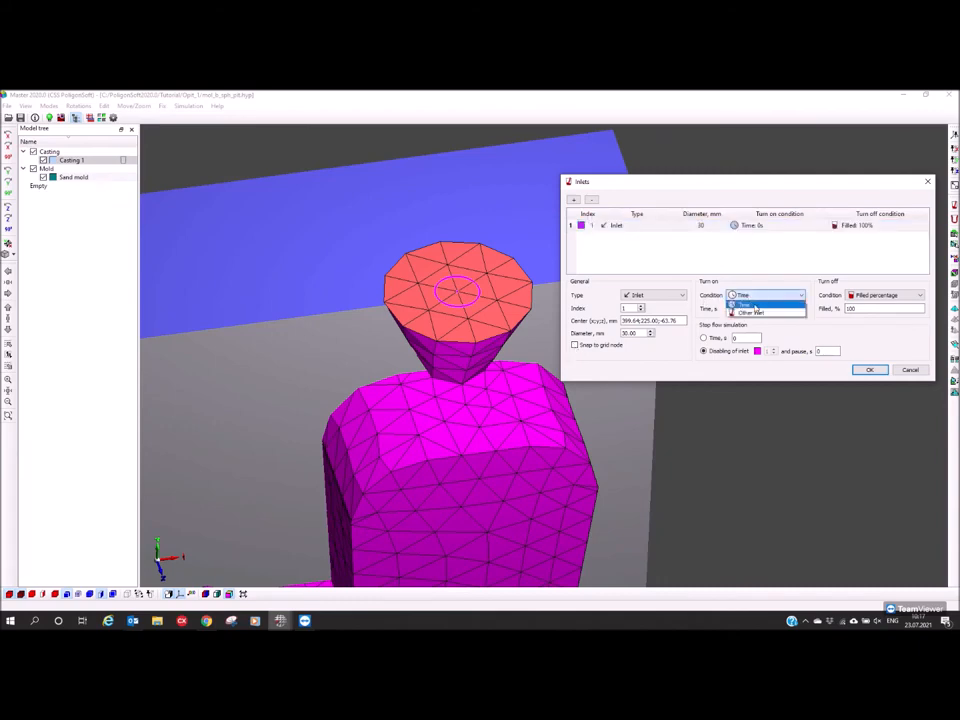
click(752, 305)
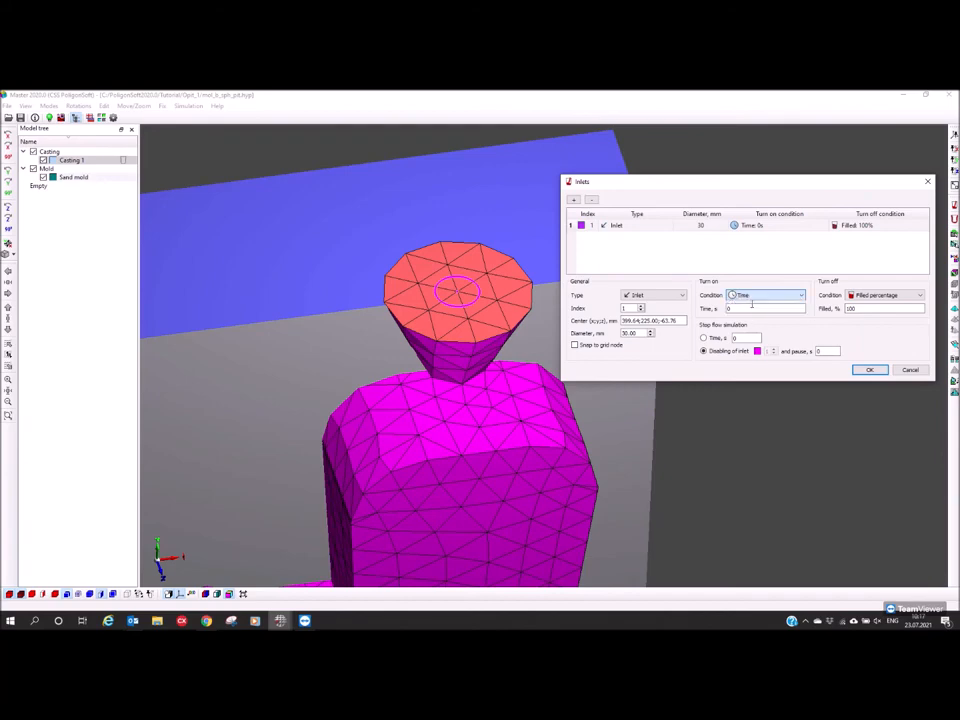
click(744, 311)
scroll(511, 230, down, 4)
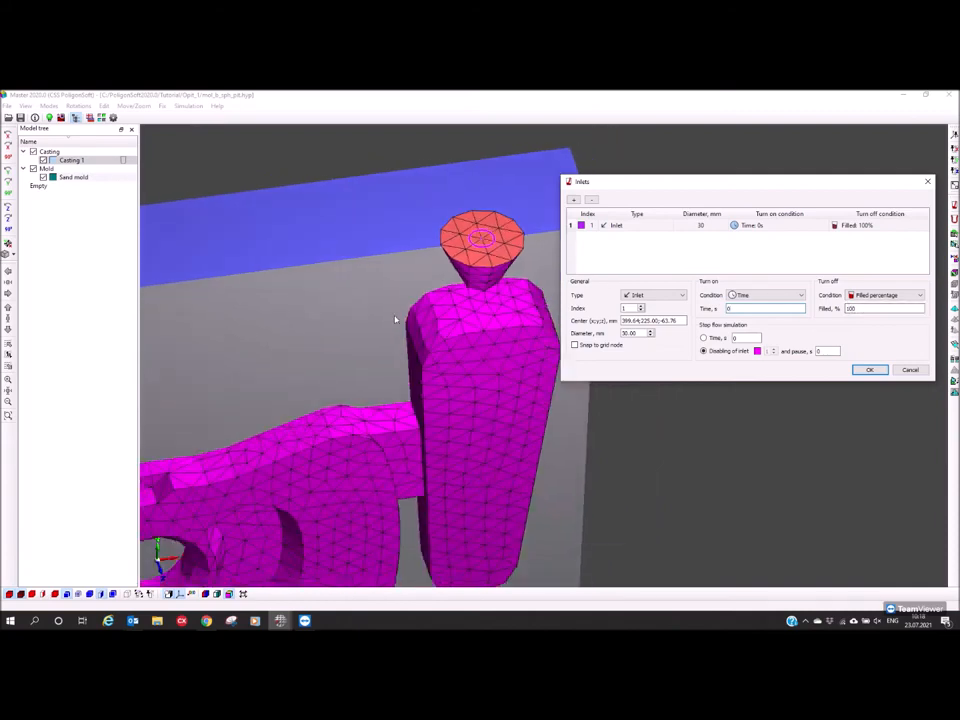
middle_drag(394, 319, 286, 306)
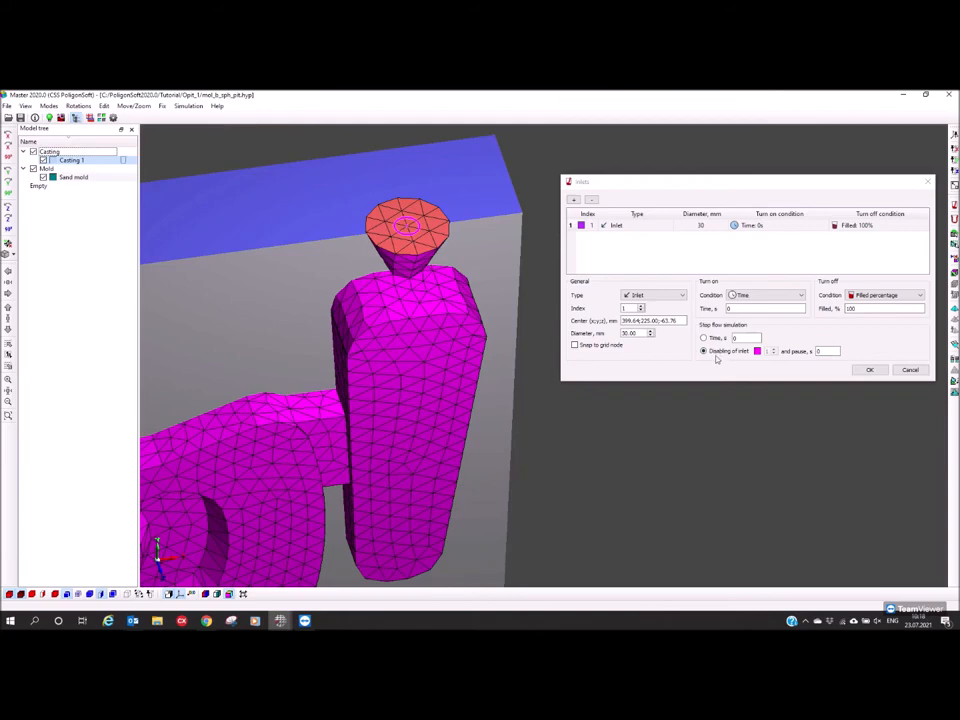
drag(694, 185, 684, 188)
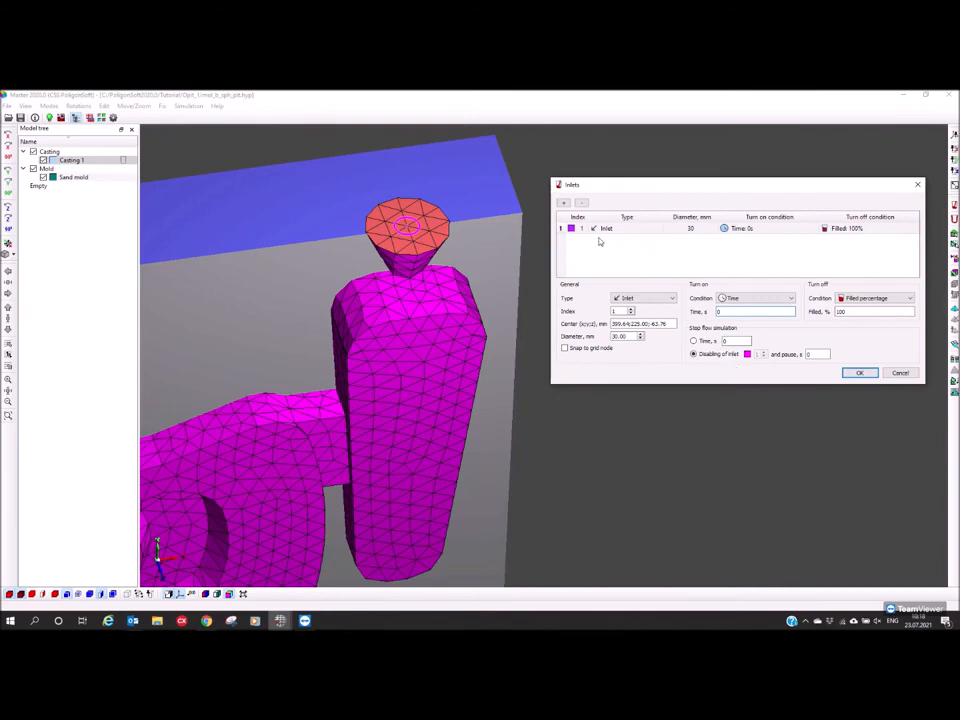
click(860, 373)
Open the simulation start parameters and enable the flow model
middle_drag(372, 291, 625, 314)
scroll(624, 314, down, 3)
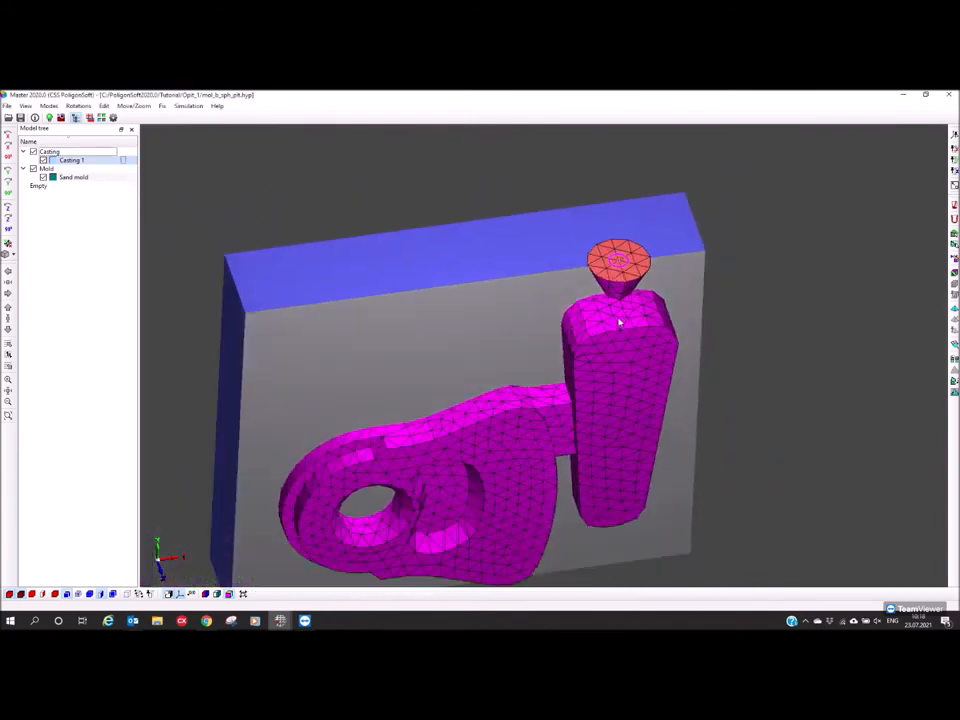
middle_drag(500, 292, 542, 287)
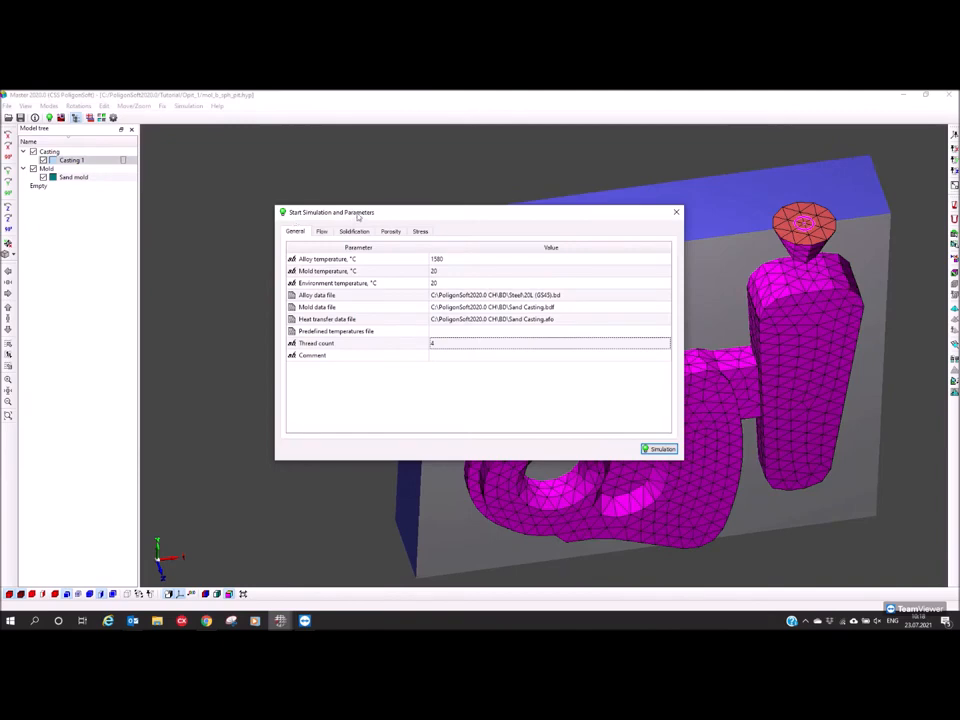
drag(355, 218, 183, 225)
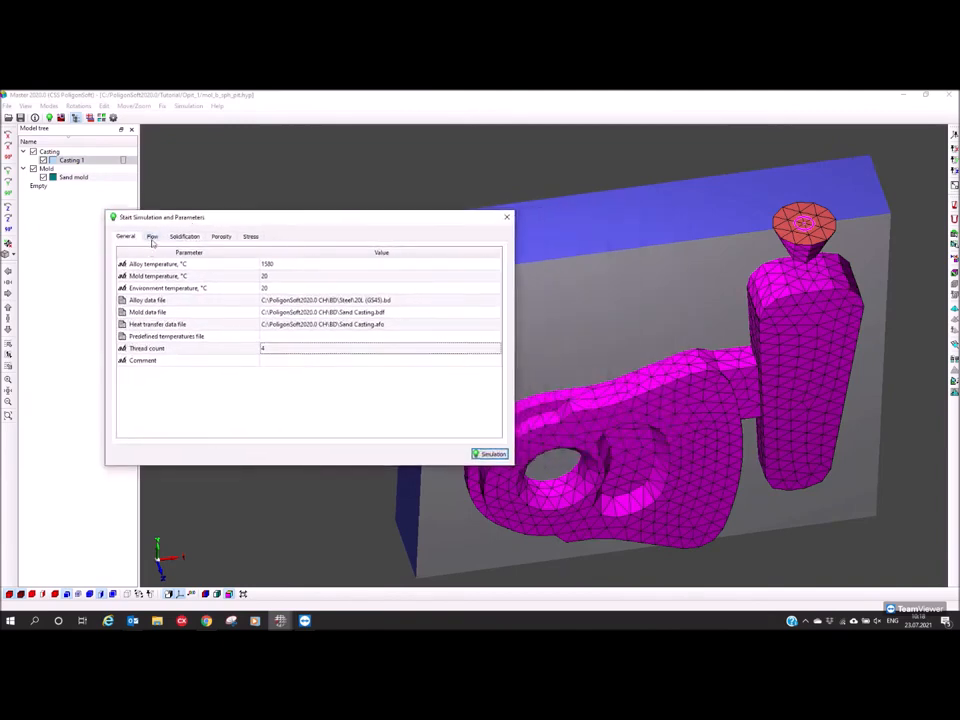
click(152, 236)
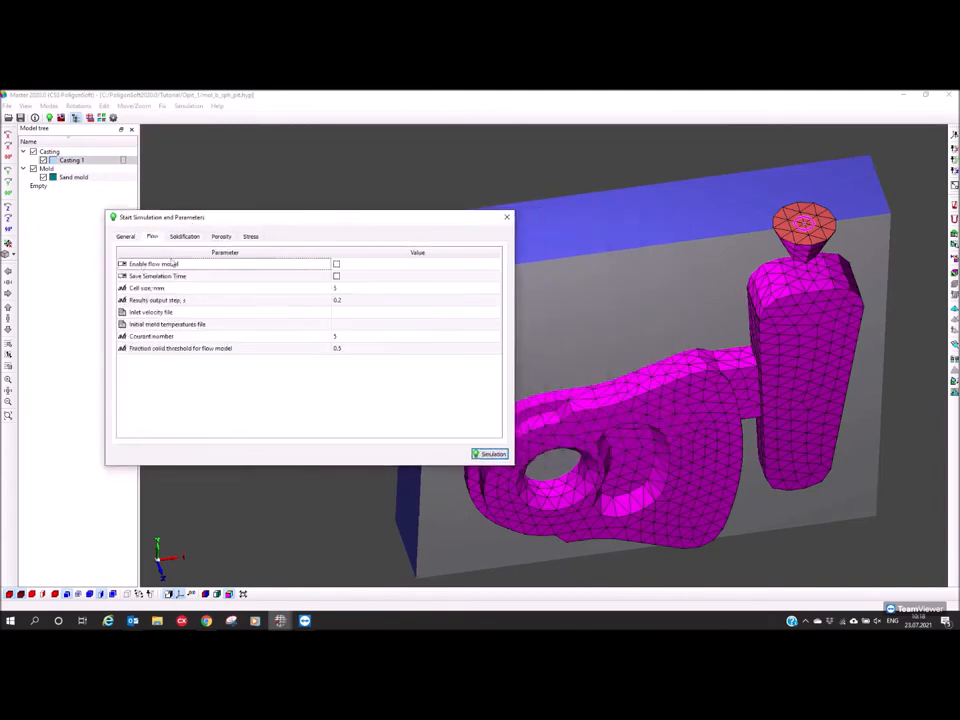
click(337, 264)
drag(116, 217, 49, 227)
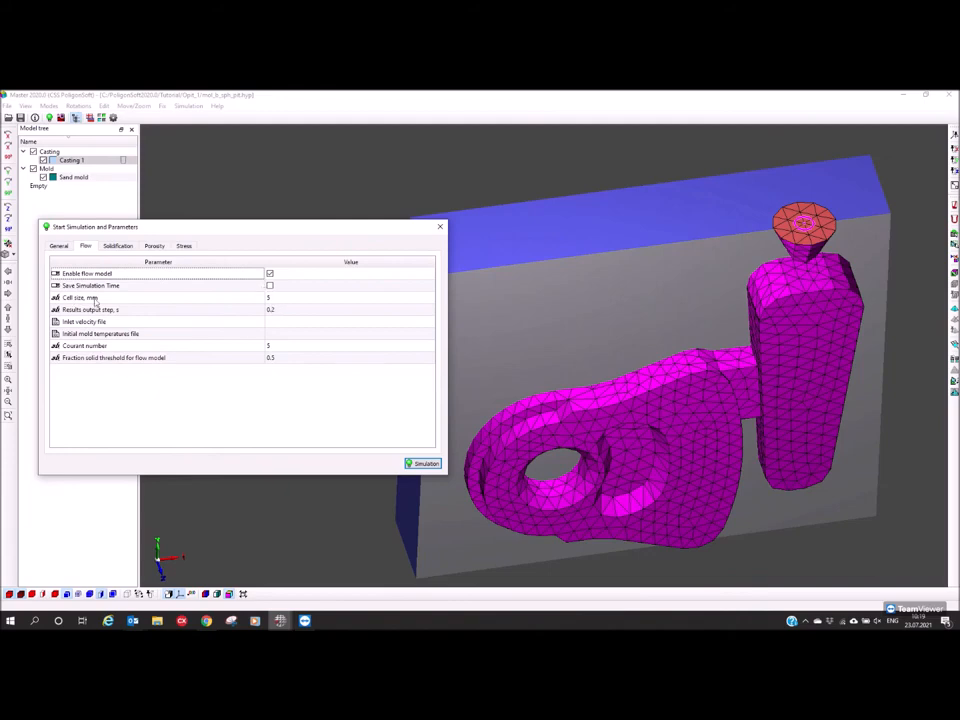
Set the flow model's cell size to 3 mm and enable Save Simulation Time
click(266, 298)
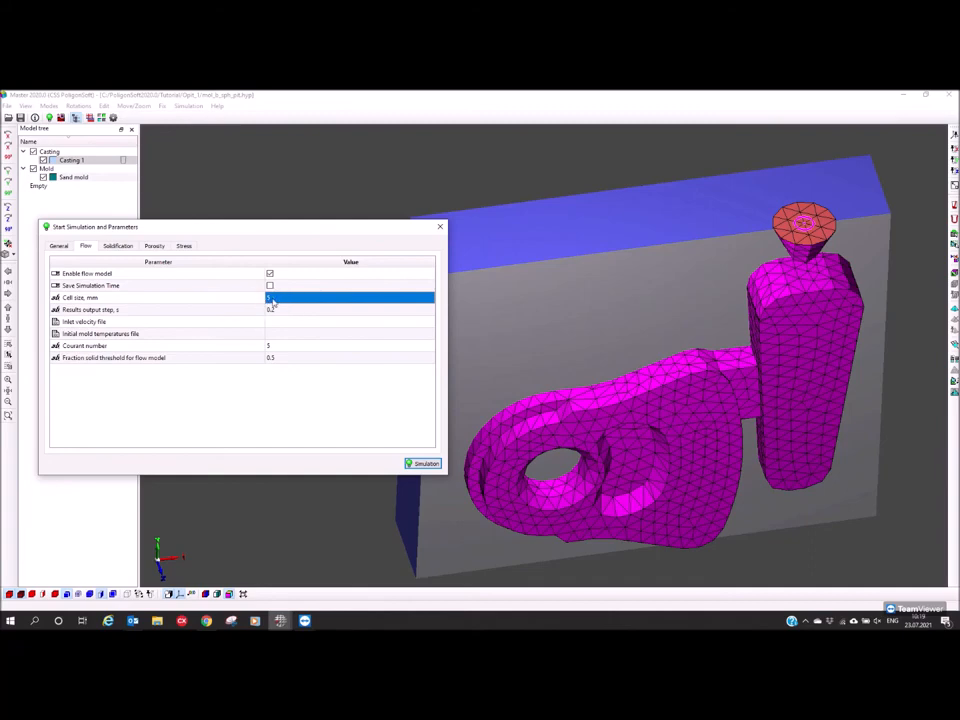
click(272, 300)
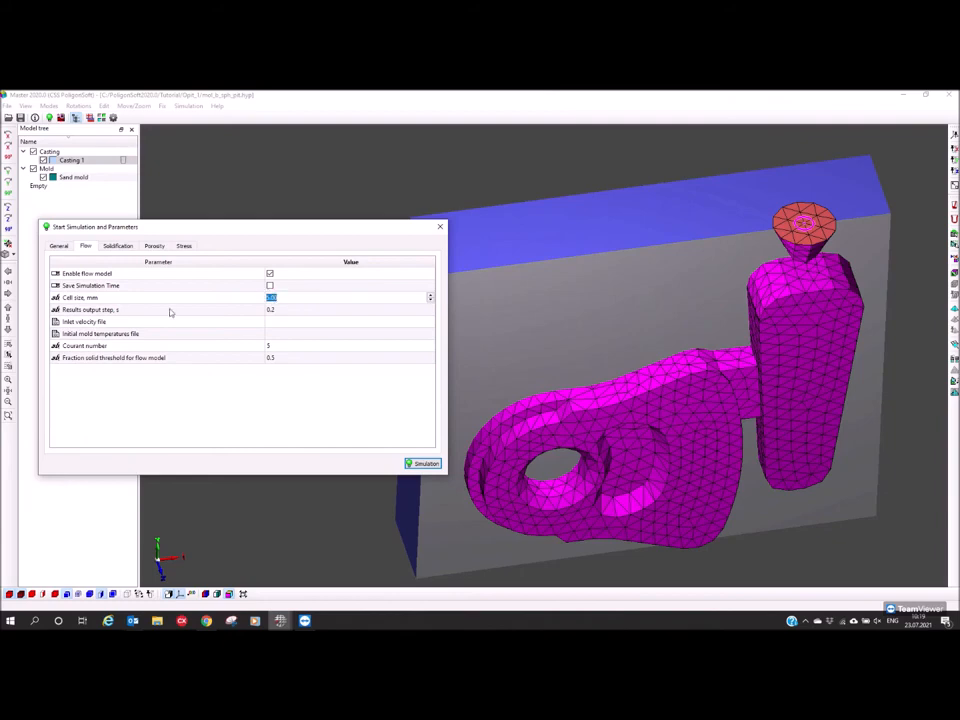
text(3)
middle_drag(666, 390, 649, 343)
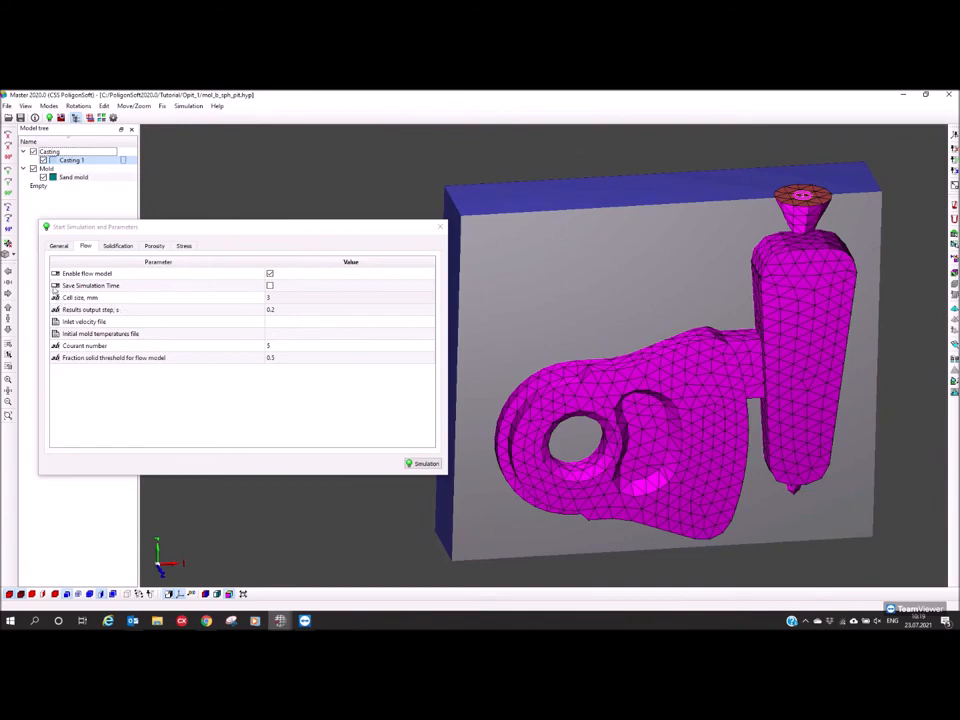
click(271, 287)
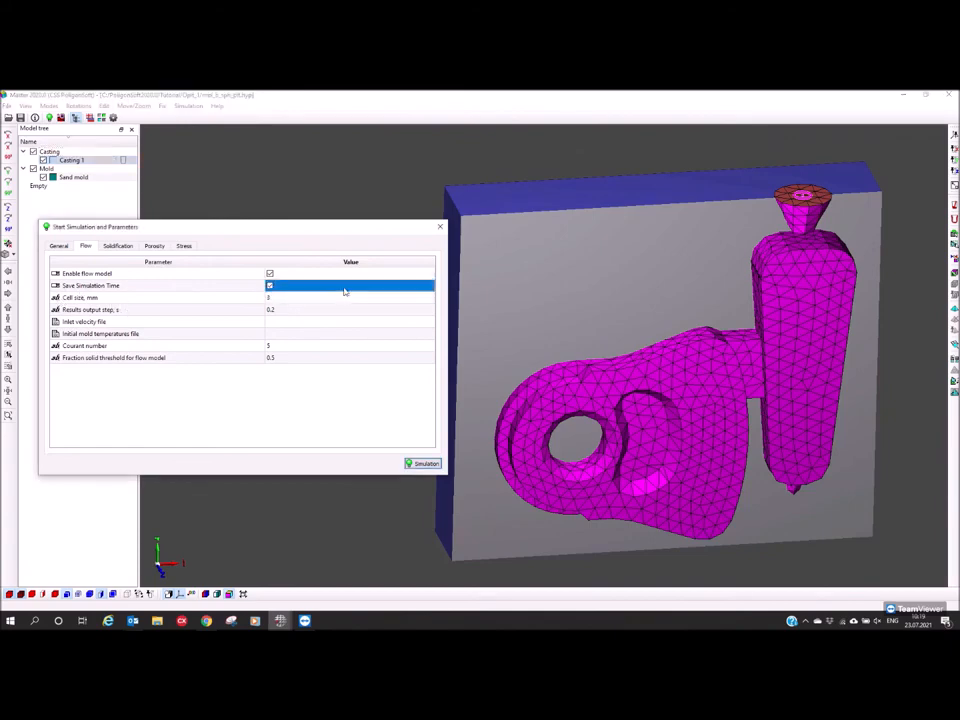
Set the flow model's results output step to 0.1 s
drag(650, 300, 627, 277)
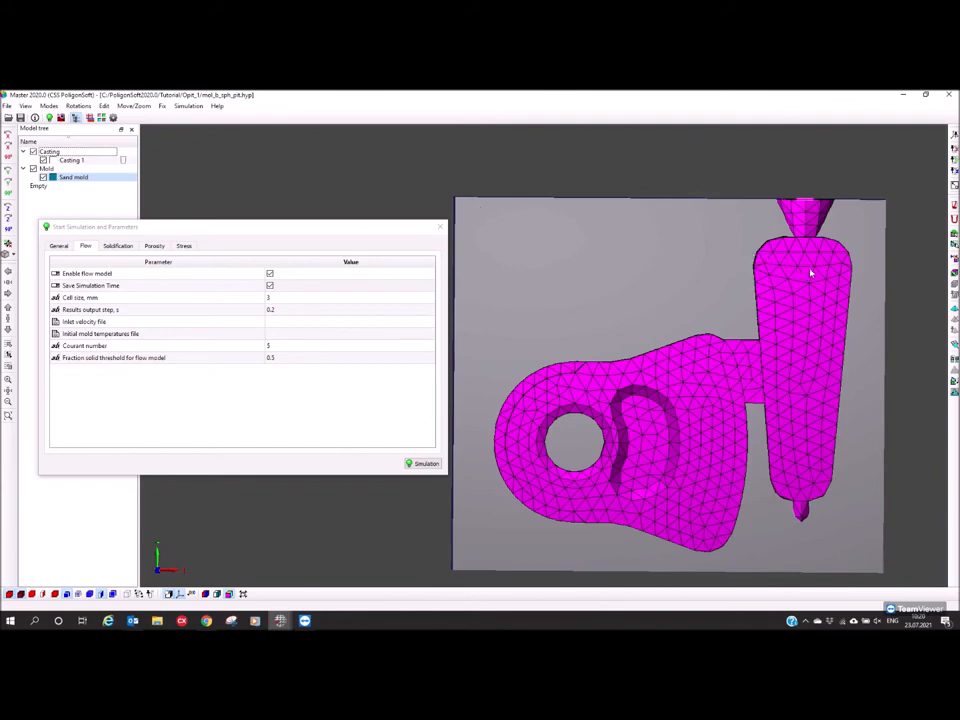
drag(829, 402, 851, 407)
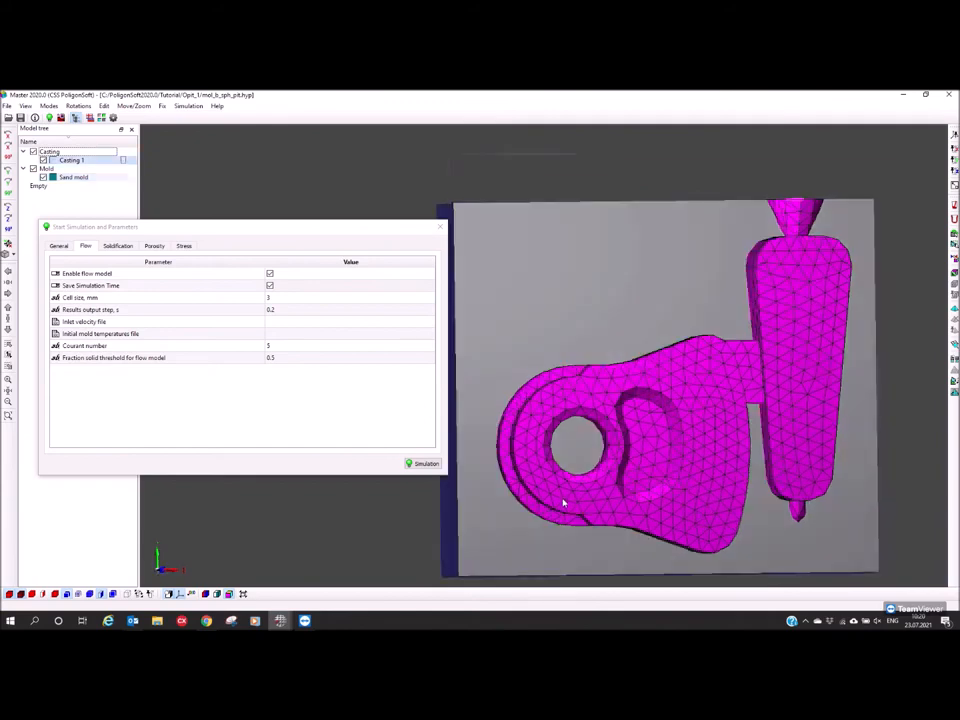
drag(563, 502, 549, 505)
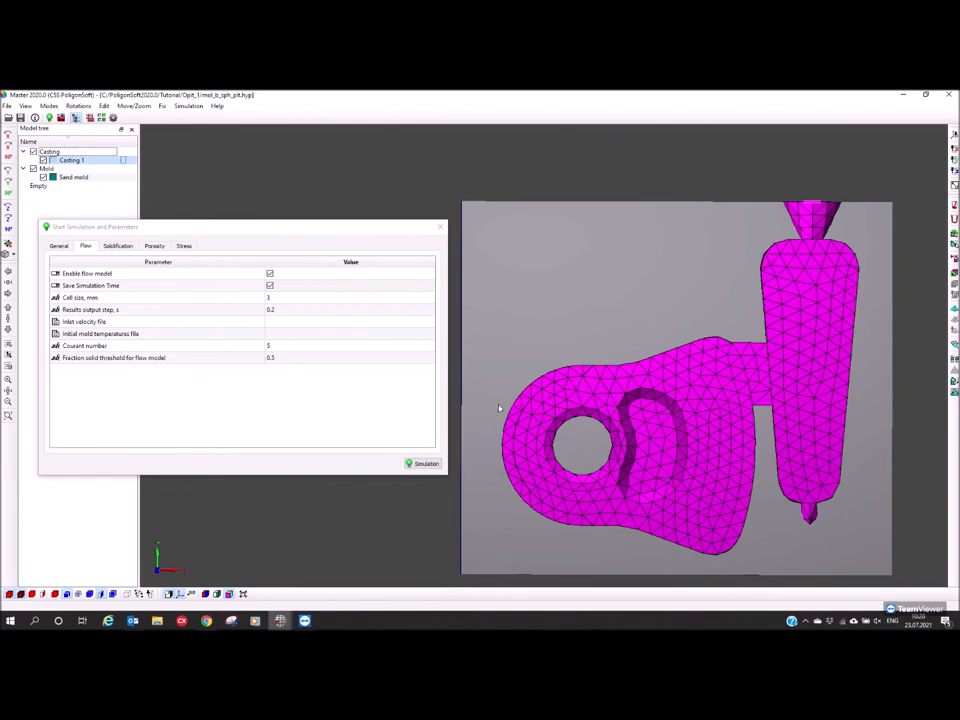
click(88, 321)
click(88, 309)
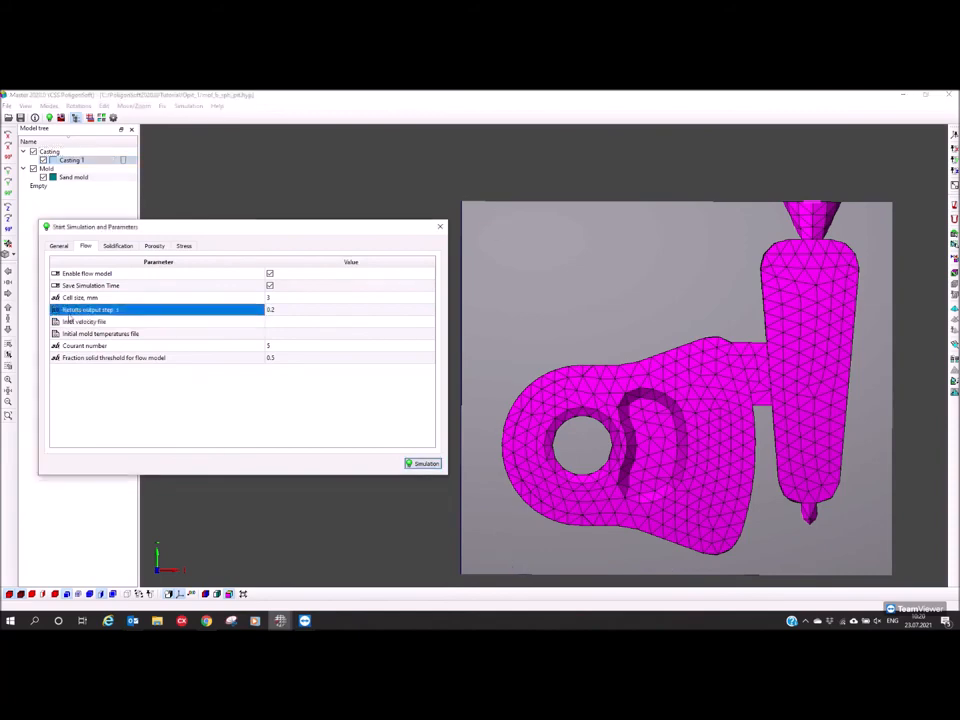
click(291, 310)
click(291, 310)
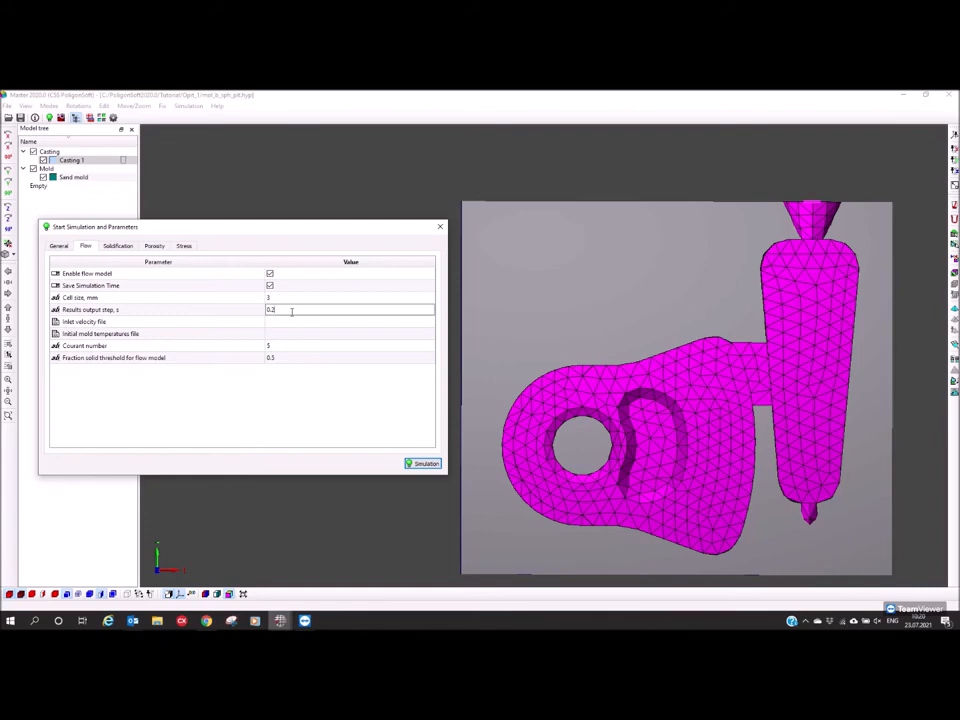
key(Return)
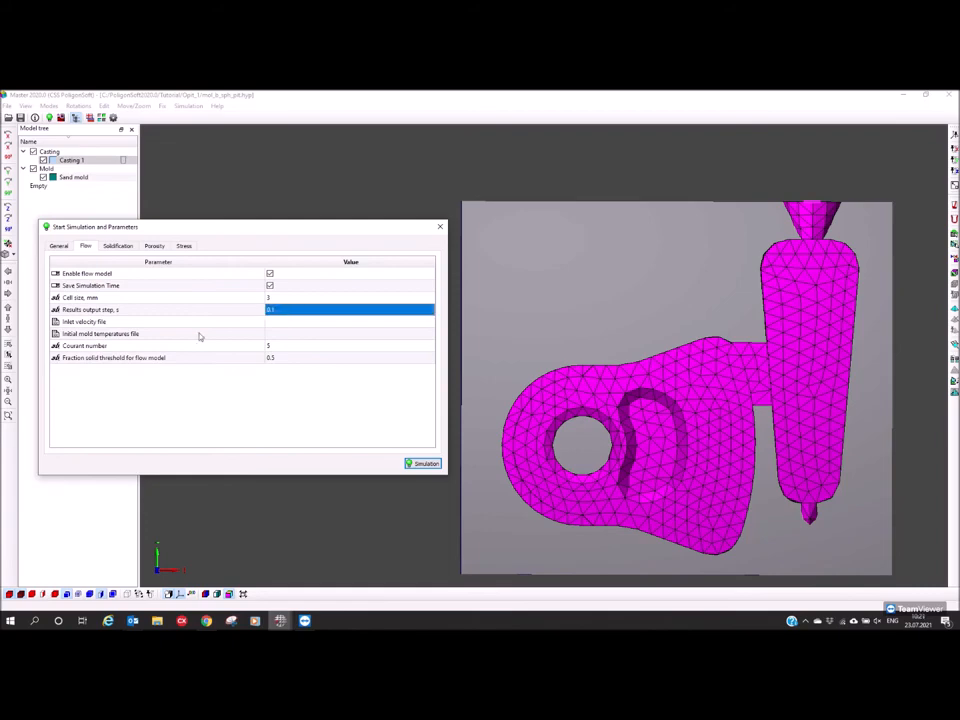
Assign "Ladle 2t - 2,73-0 m_s, in 162 sec (index 1).bdv" from the BD folder as the inlet velocity file
click(83, 322)
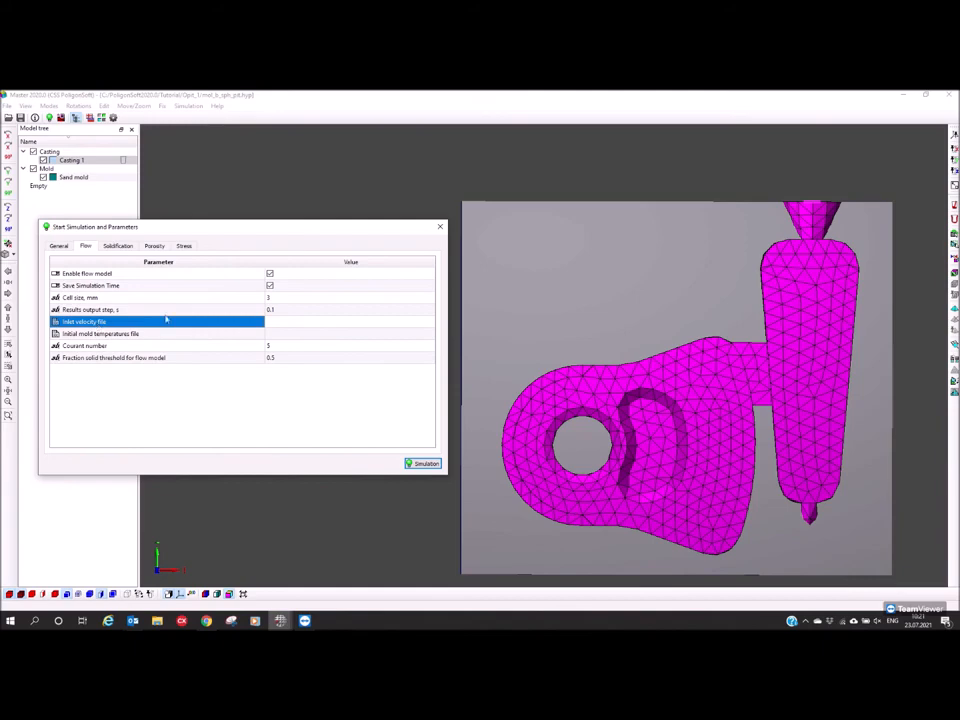
click(305, 322)
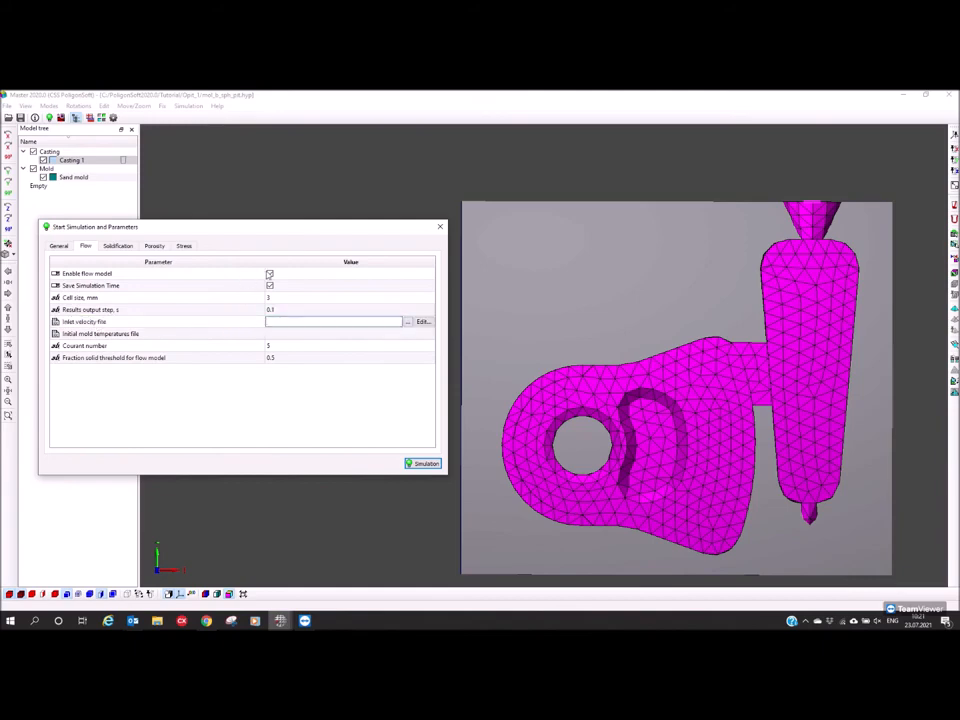
click(262, 266)
drag(262, 266, 240, 266)
click(370, 322)
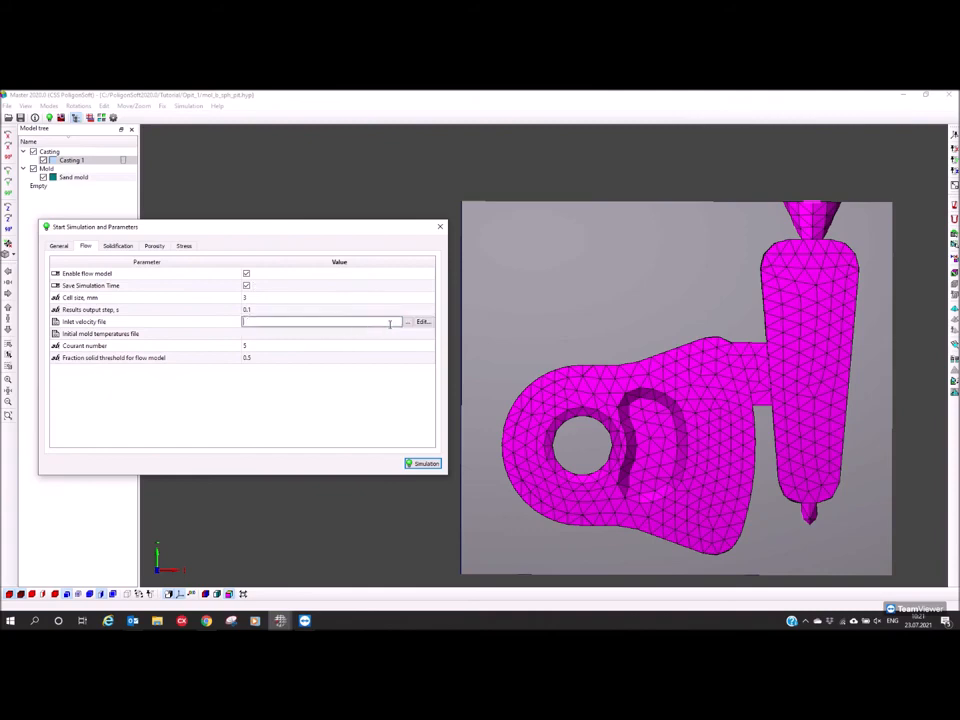
click(407, 322)
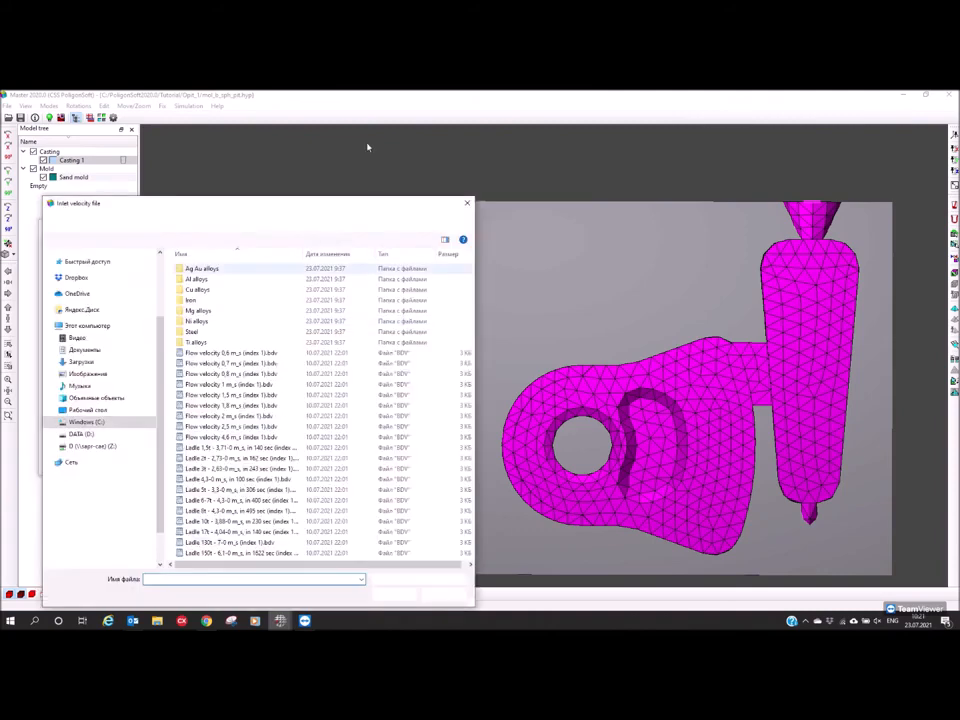
drag(264, 204, 364, 164)
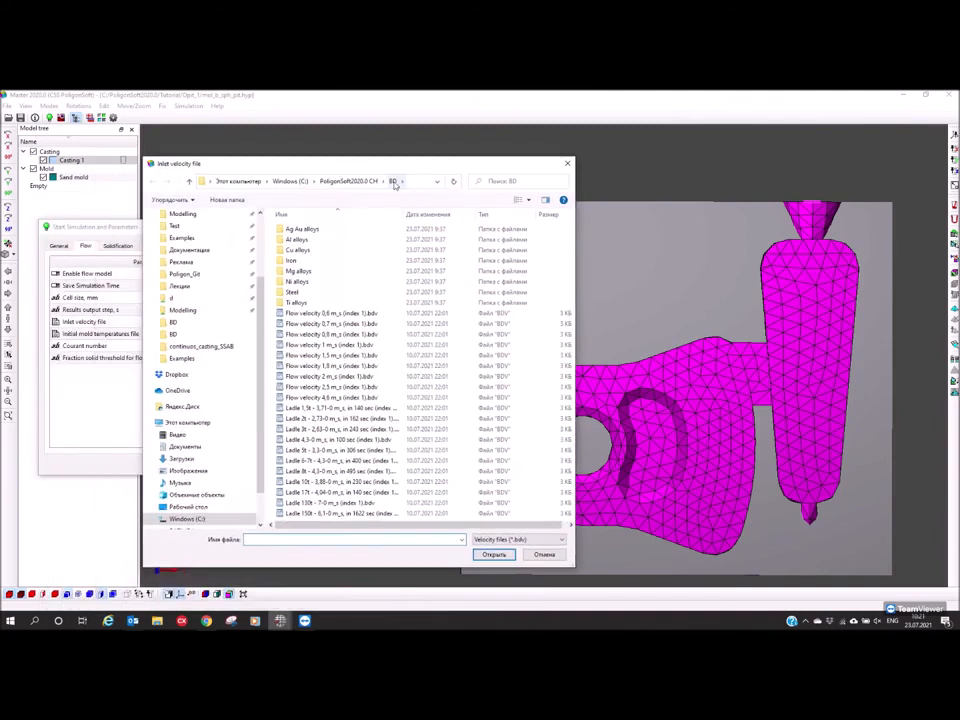
drag(575, 408, 706, 408)
drag(401, 214, 475, 214)
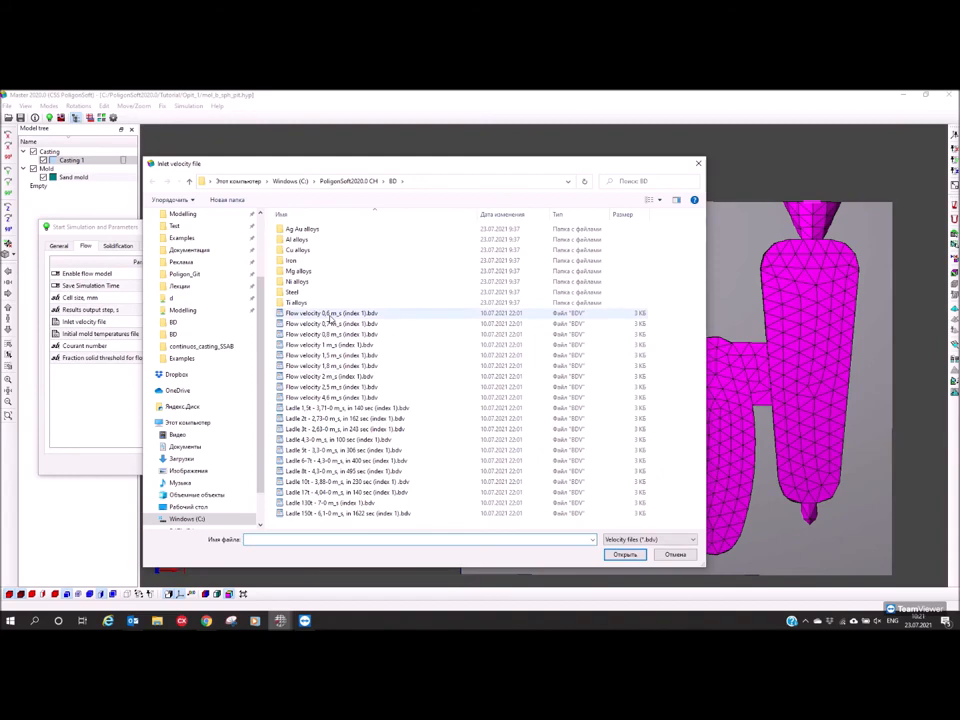
click(311, 411)
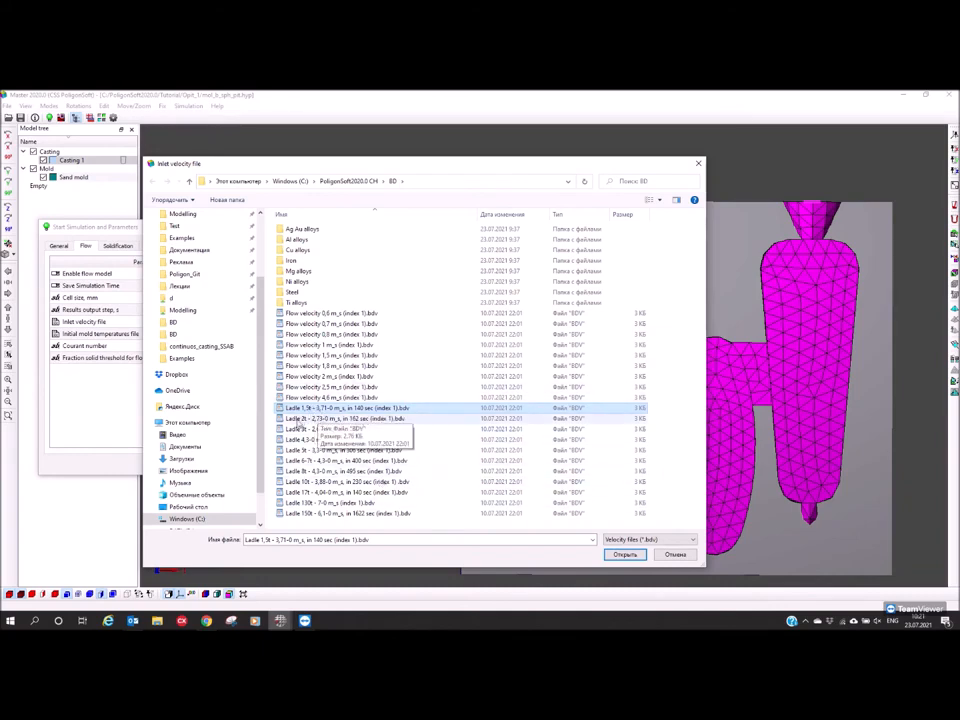
click(334, 419)
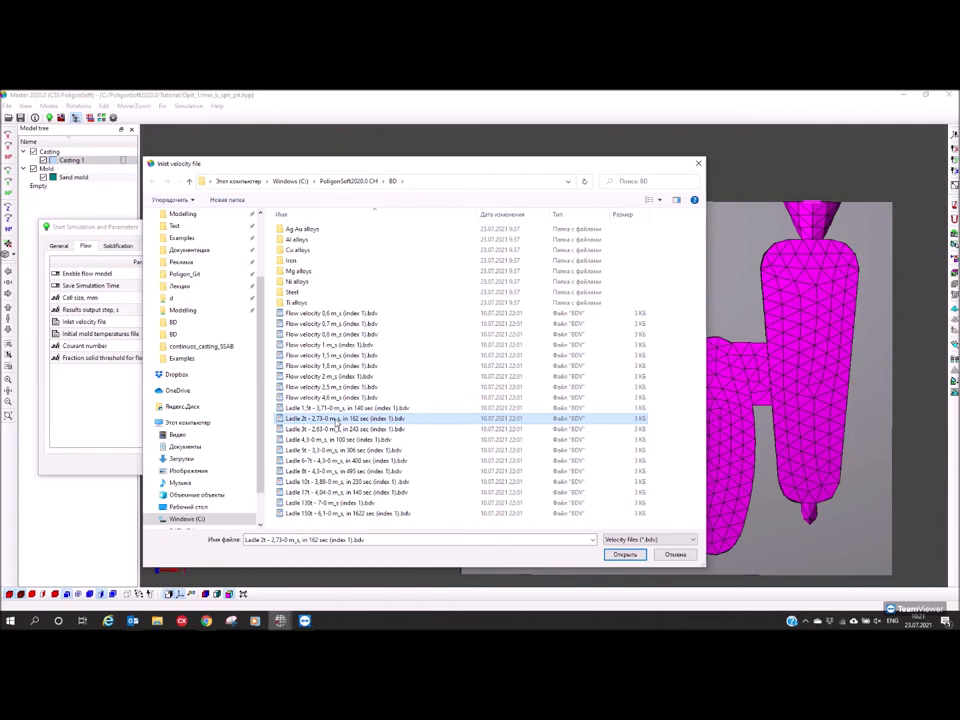
double_click(336, 421)
Check the Velocity alloy 1 entry in the assigned inlet velocity file against the inlet's index in the inlet definitions
click(382, 323)
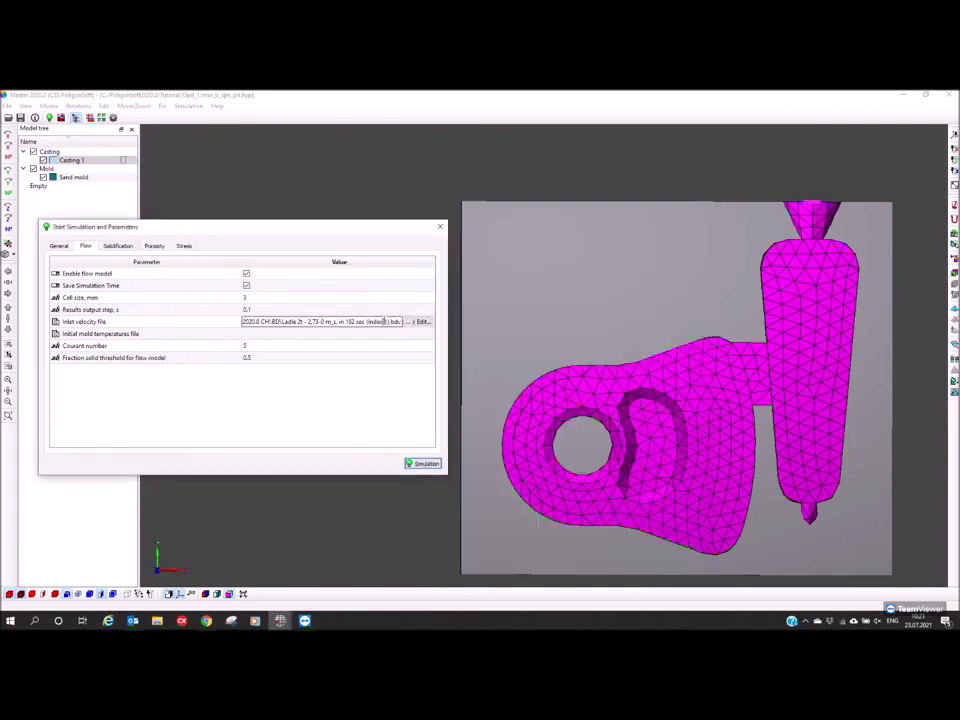
click(424, 321)
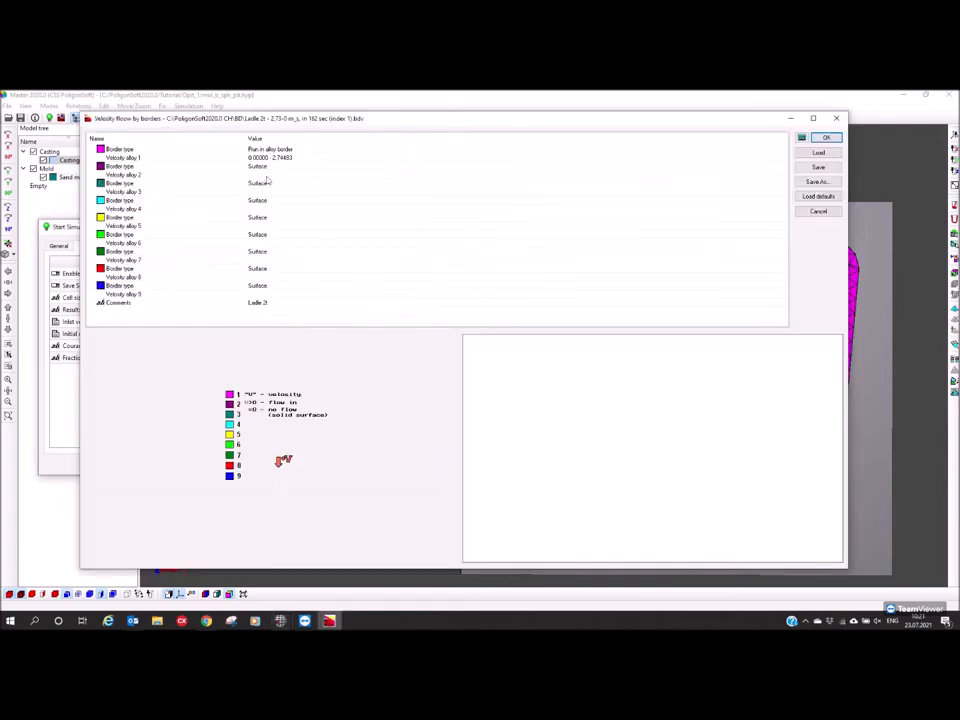
click(130, 158)
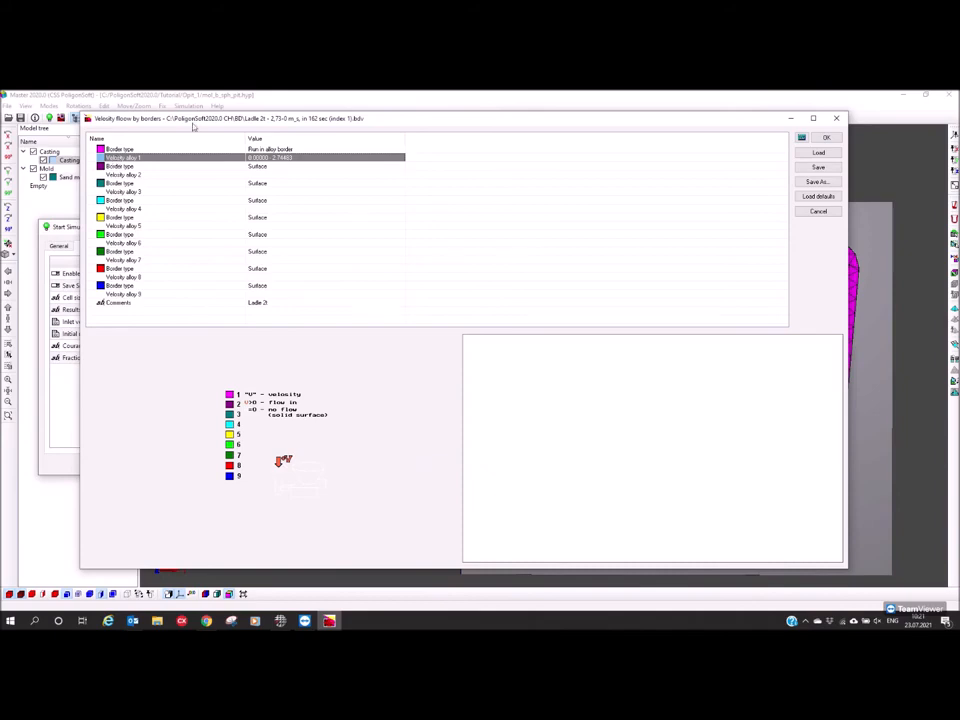
click(852, 245)
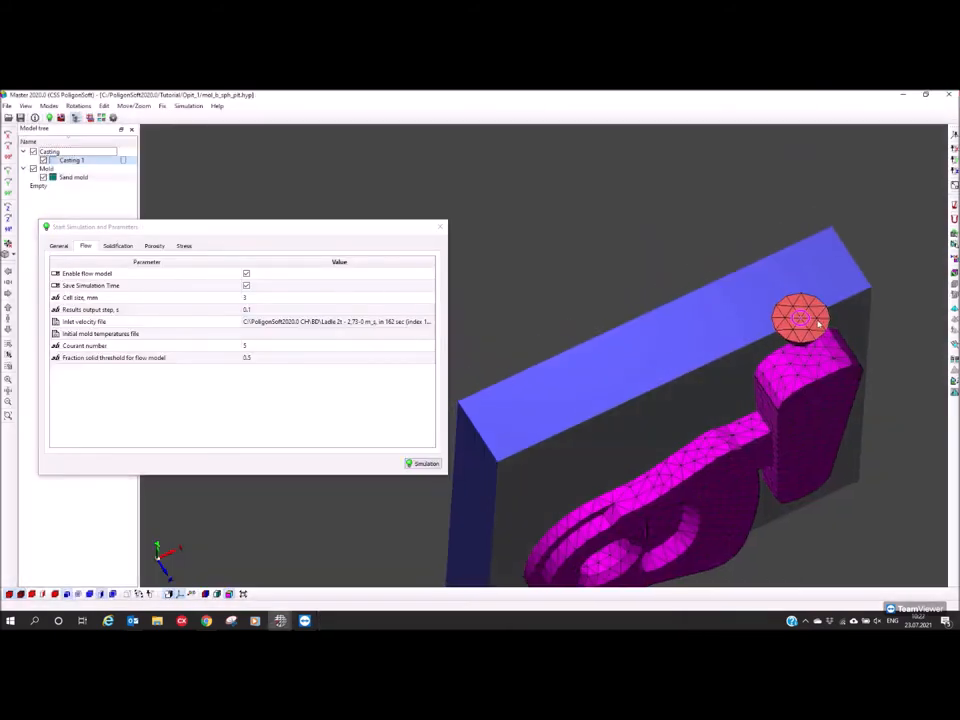
scroll(803, 318, up, 3)
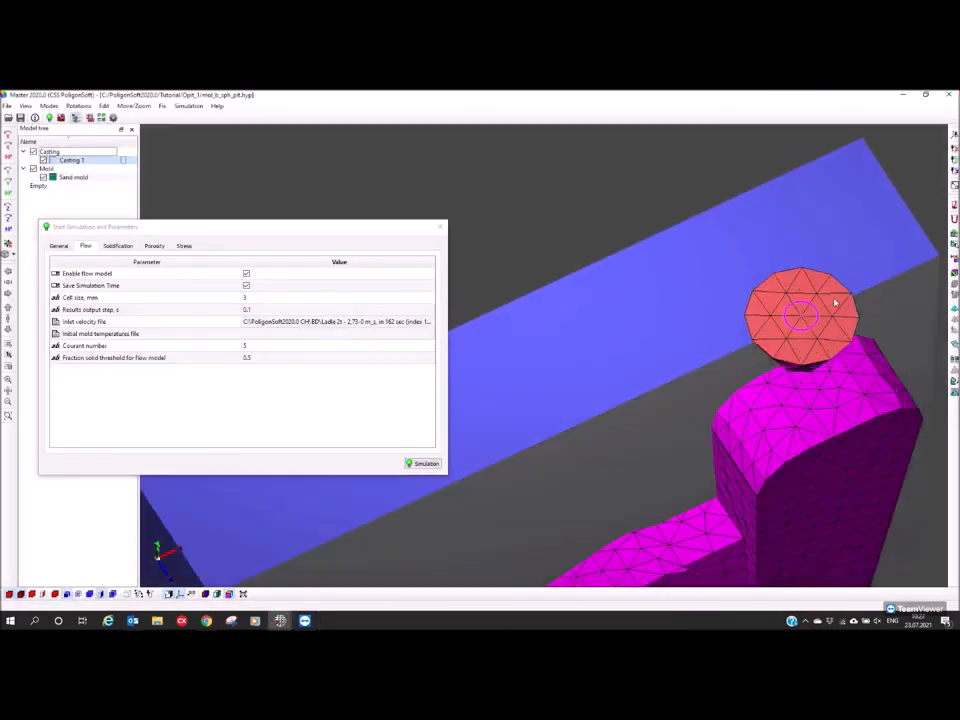
click(954, 205)
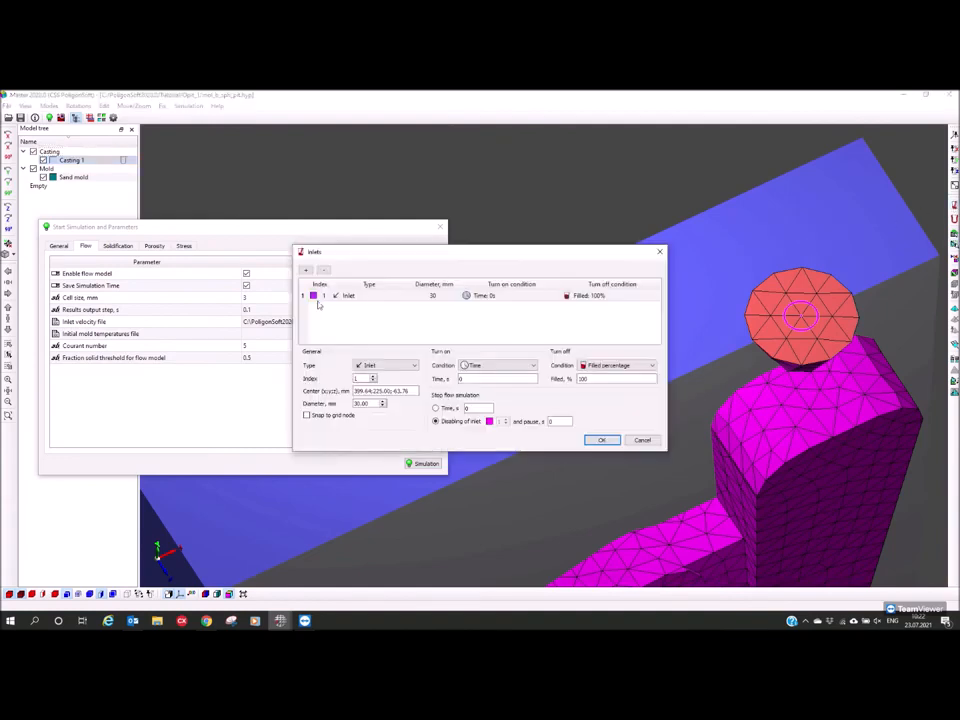
click(660, 252)
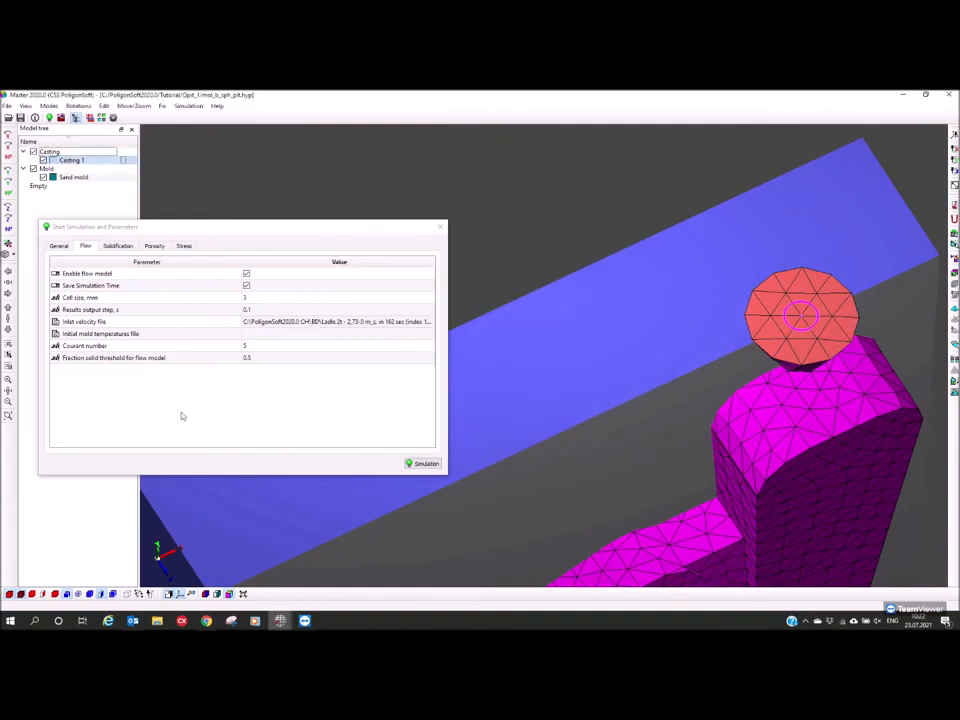
Inspect the Velocity alloy 1 curve over time in the assigned ladle inlet velocity file
click(373, 322)
click(422, 321)
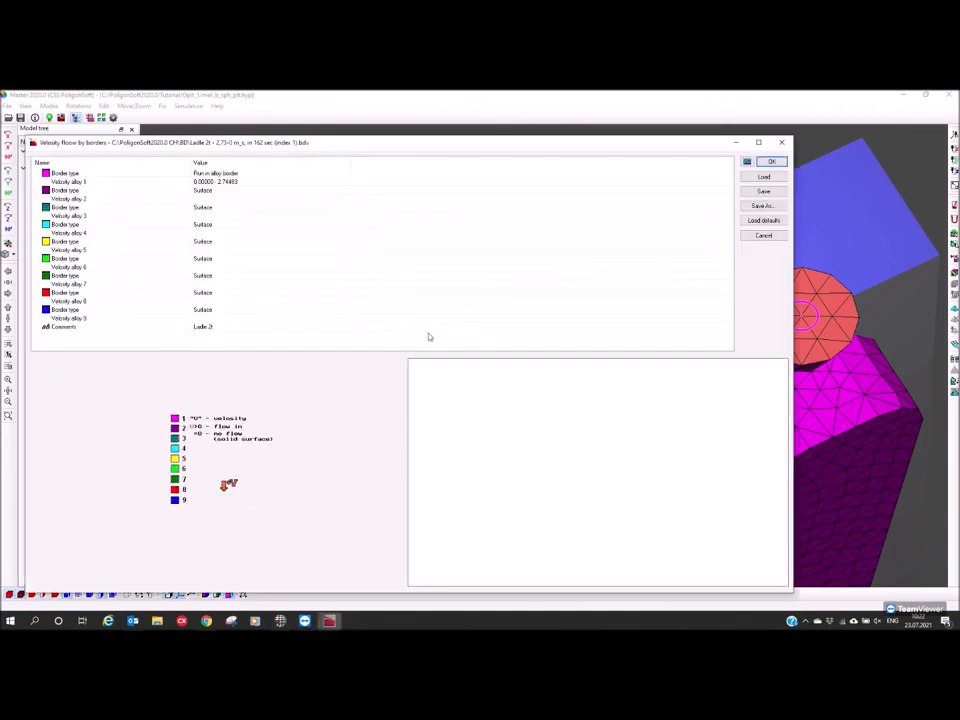
click(204, 182)
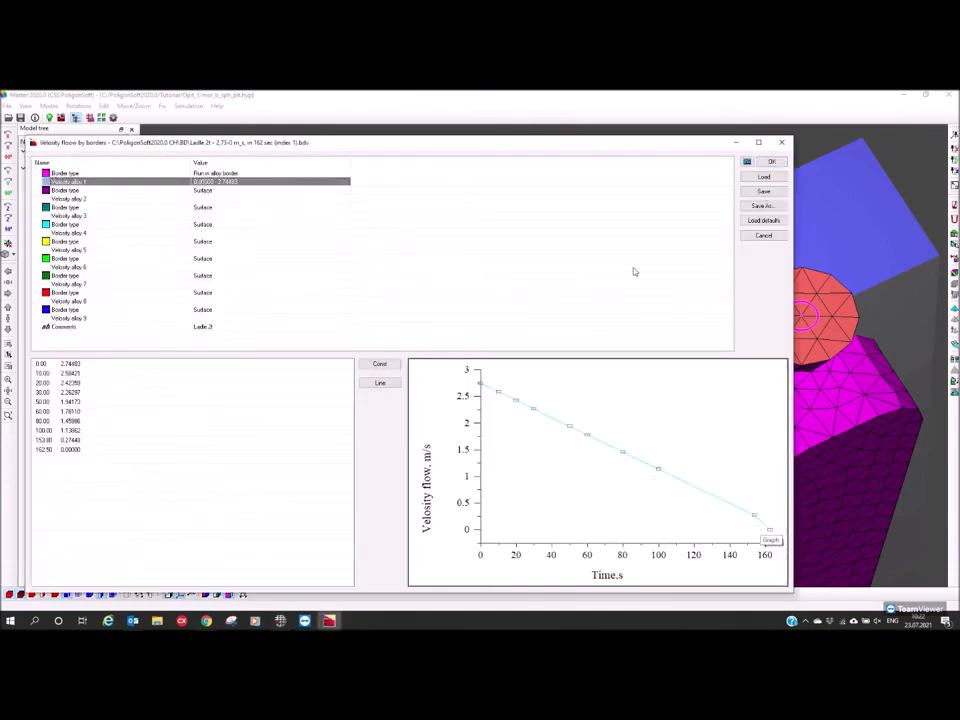
click(782, 143)
Assign "Flow velocity 0,8 m_s (index 1).bdv" from the BD folder as the flow model's inlet velocity file
click(372, 322)
click(408, 322)
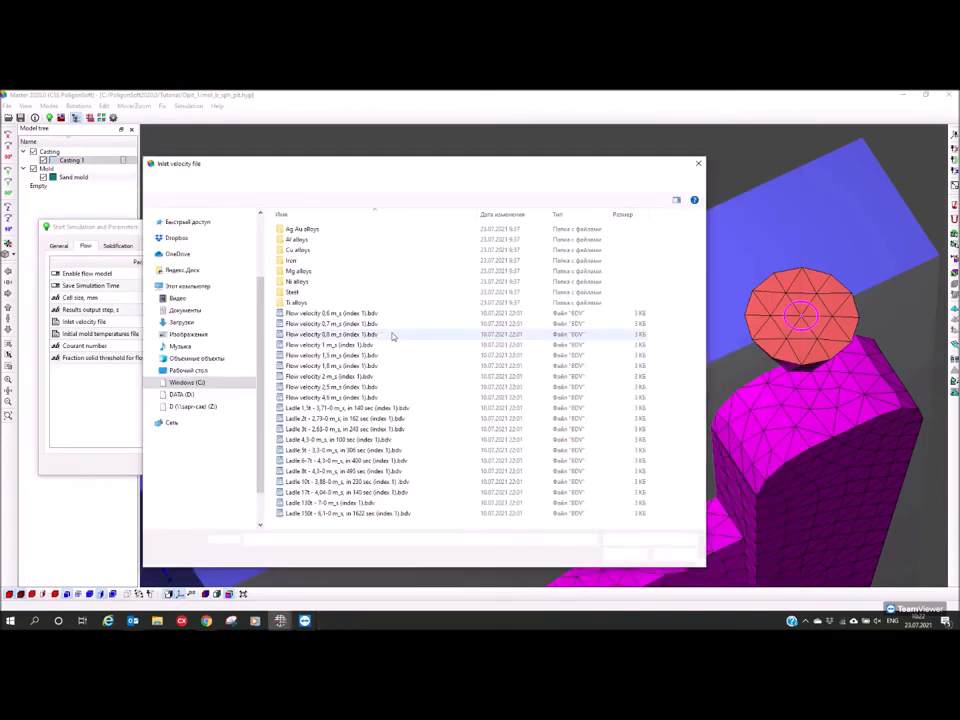
double_click(324, 334)
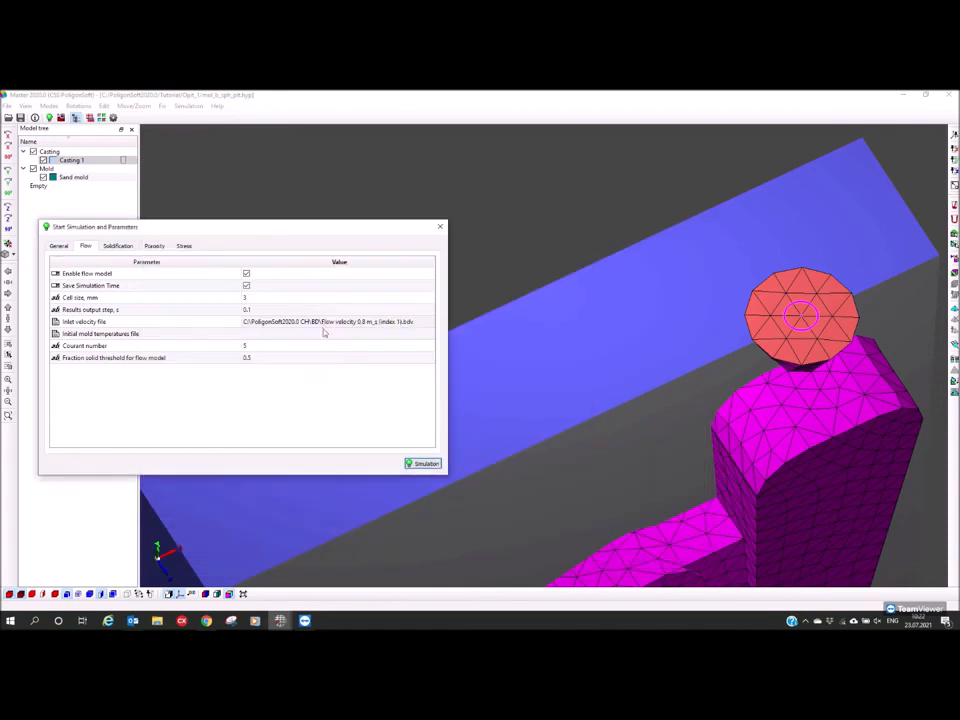
click(414, 324)
click(422, 322)
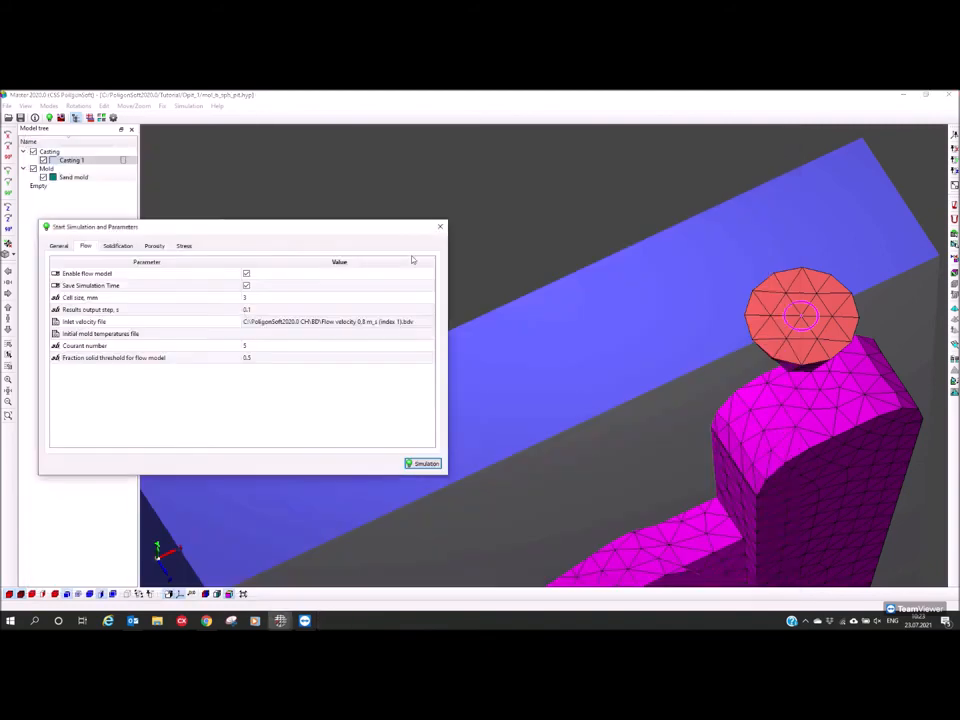
Review the flow model's initial mold temperatures file, Courant number and fraction solid threshold settings
click(168, 345)
click(118, 336)
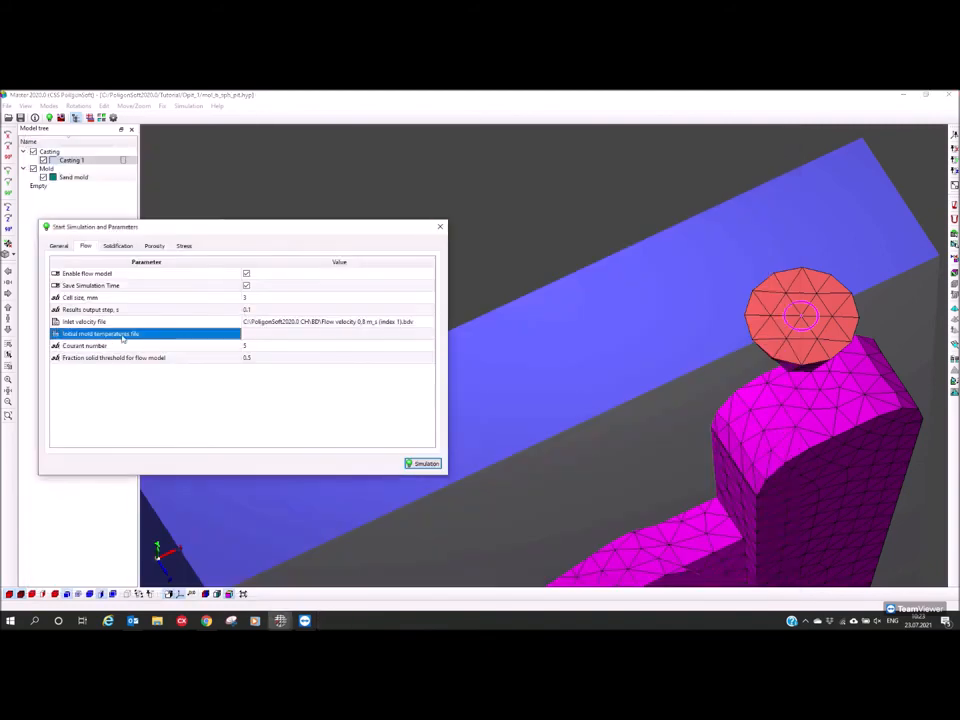
click(269, 337)
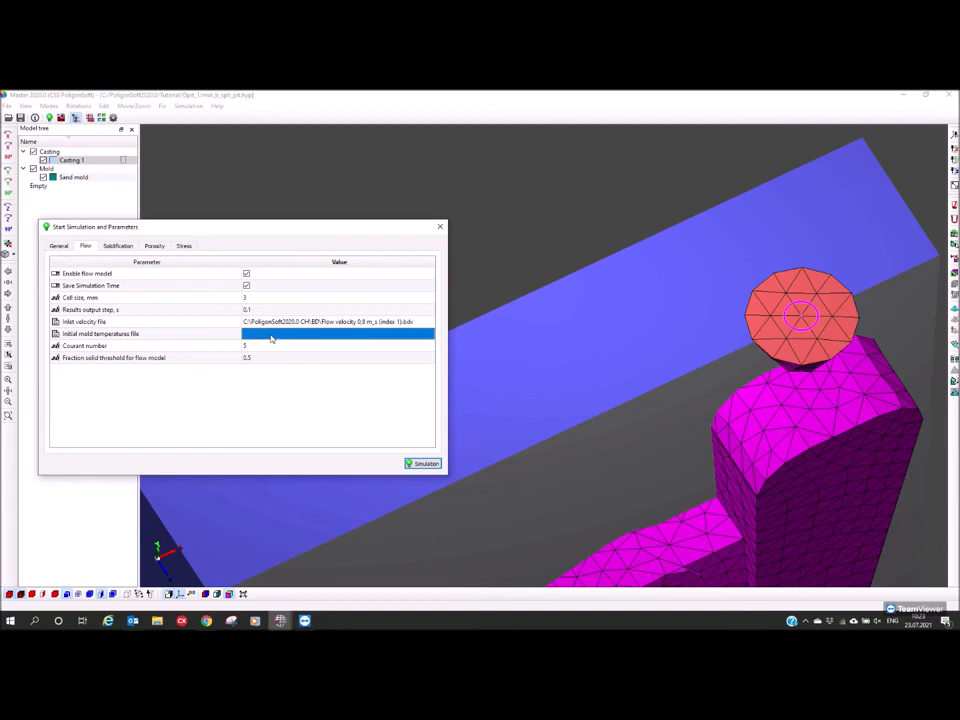
click(106, 360)
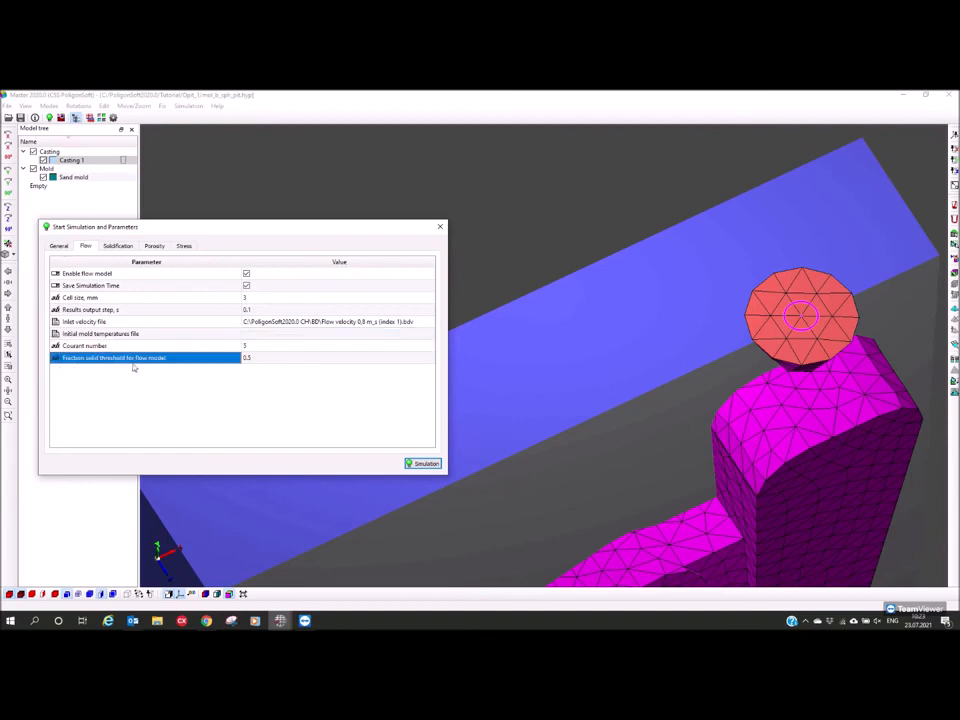
click(157, 349)
click(171, 356)
Show the solidification parameters and enlarge the simulation parameters window to fit the whole list
click(116, 247)
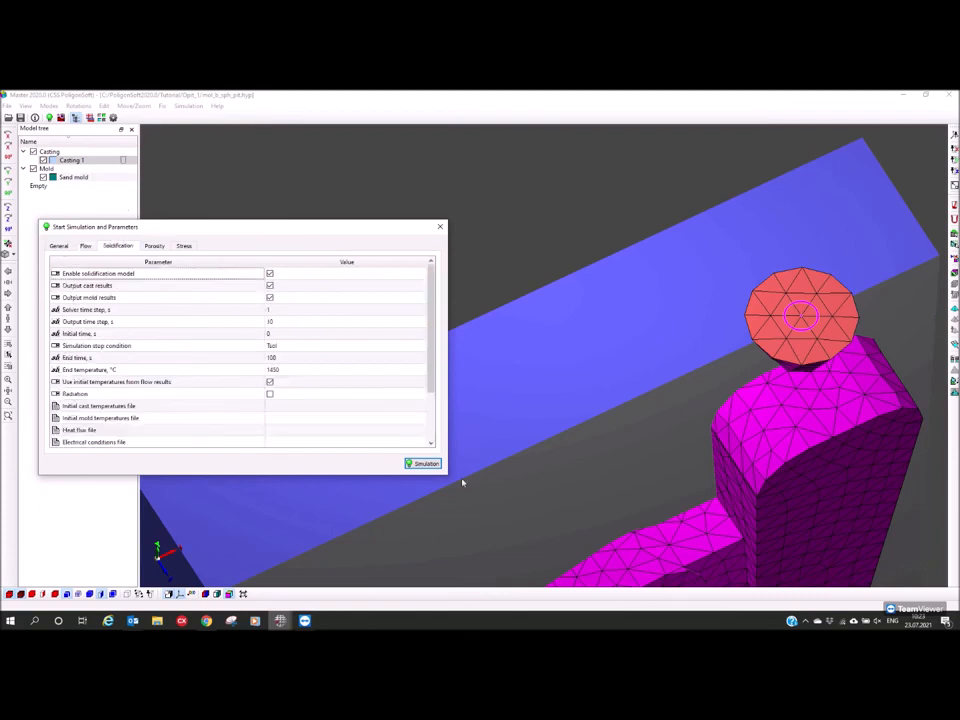
drag(447, 478, 566, 555)
drag(267, 229, 433, 189)
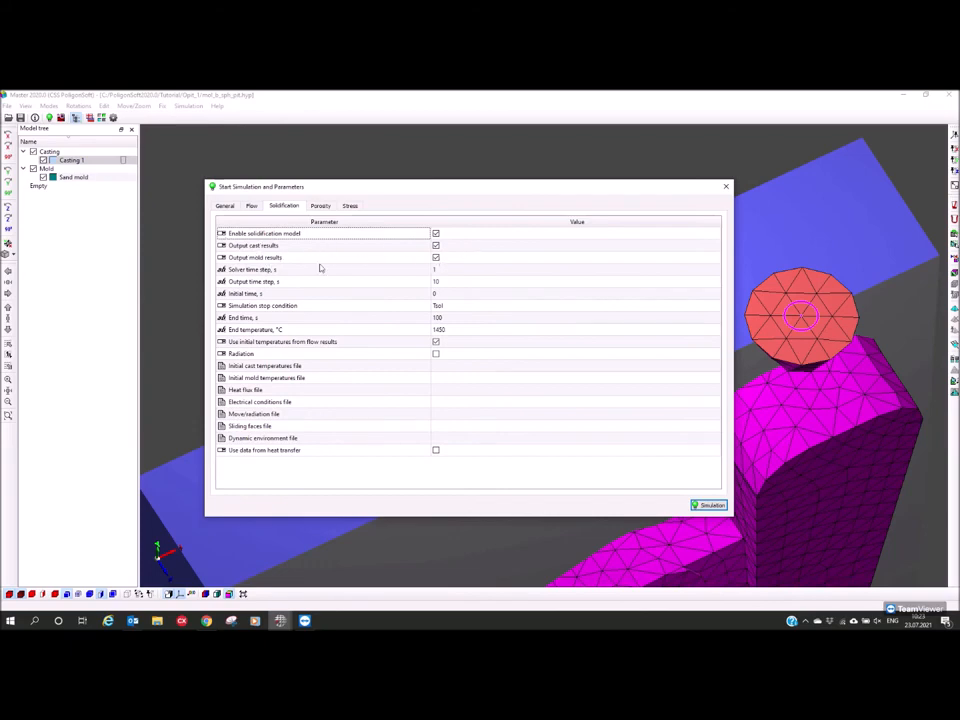
Review the solidification model's solver time step, output time step and initial time
click(274, 270)
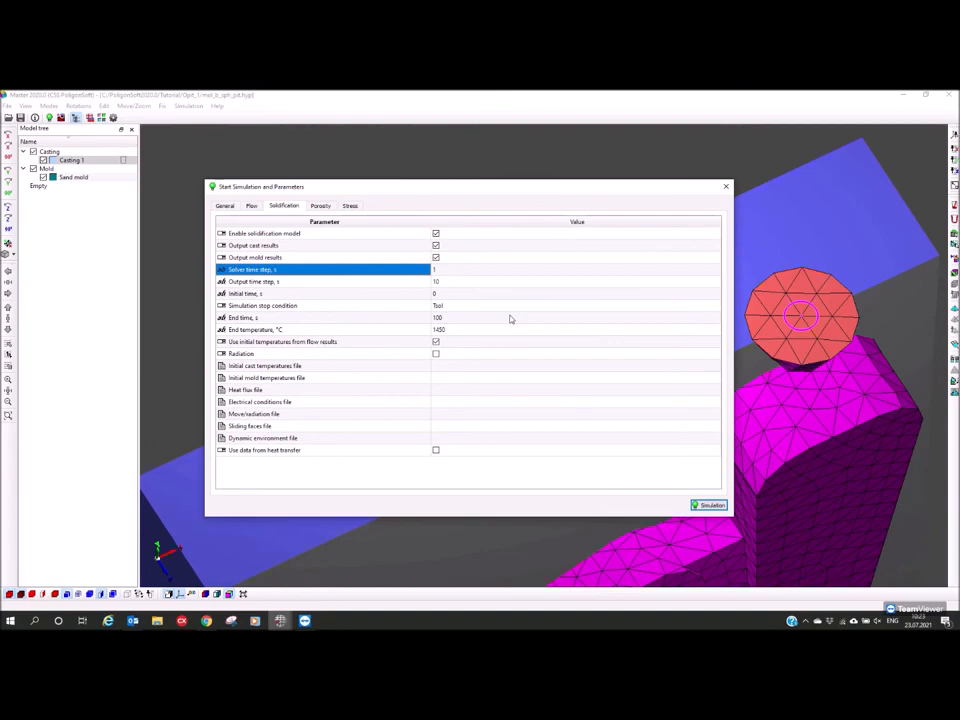
click(446, 271)
click(300, 281)
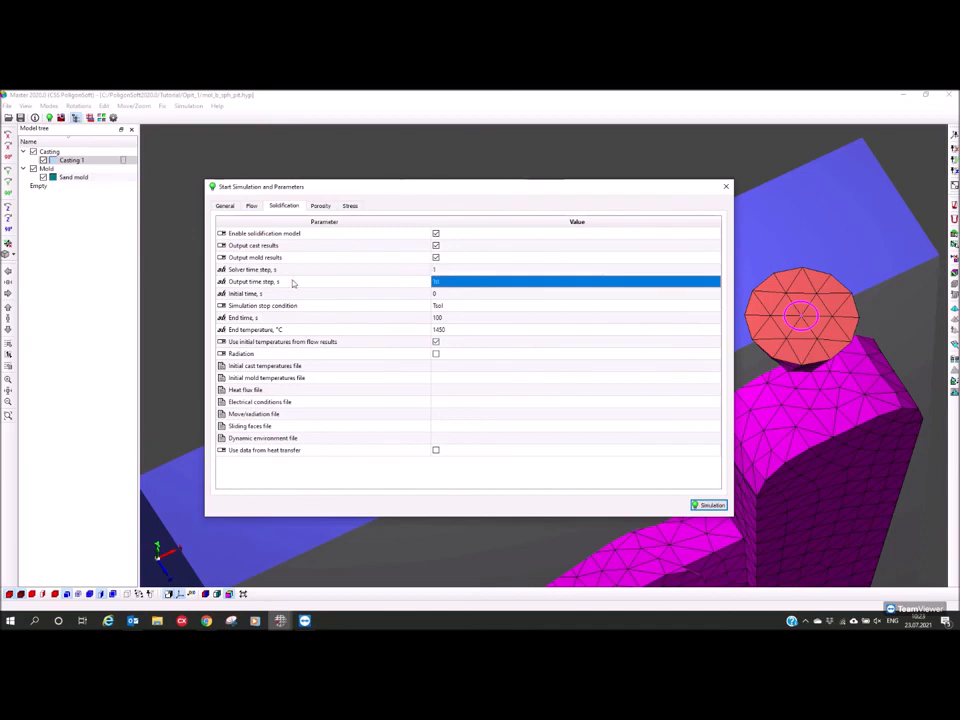
click(462, 283)
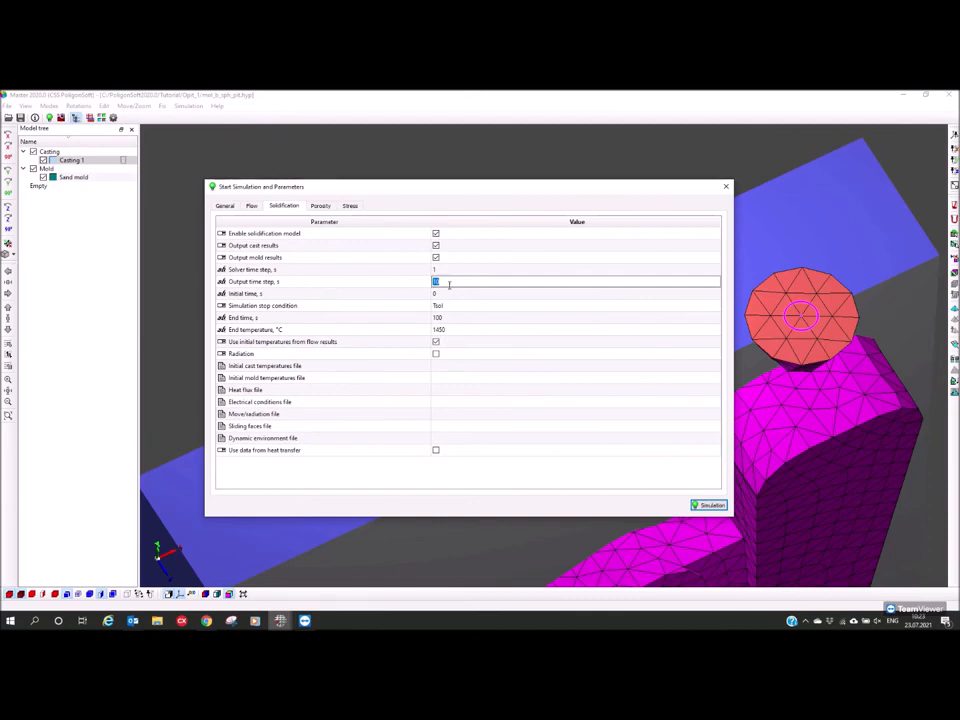
click(334, 285)
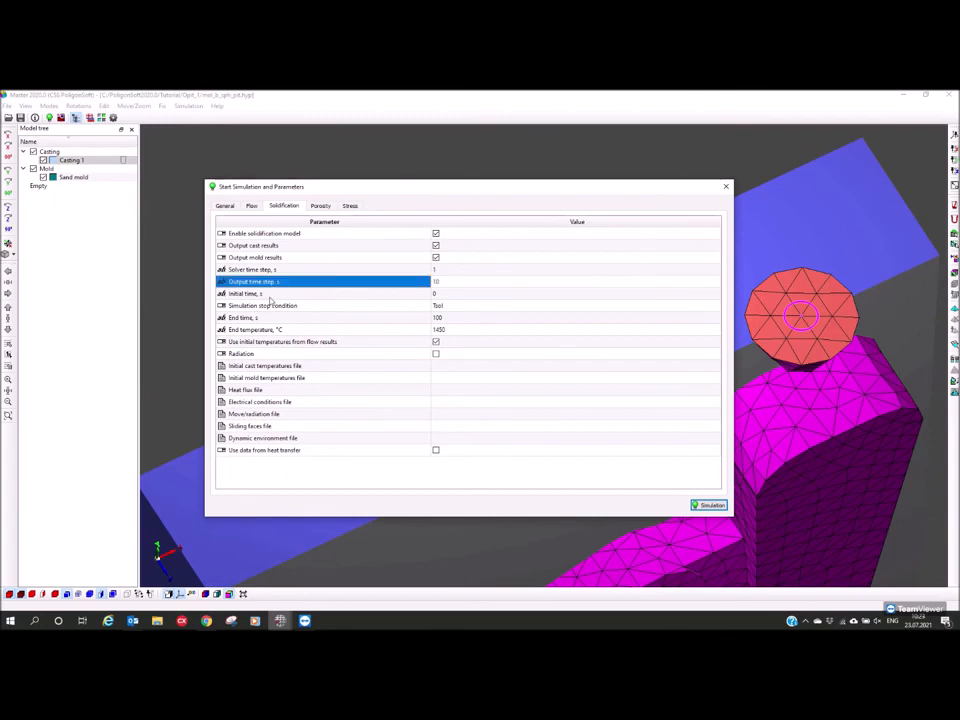
click(479, 283)
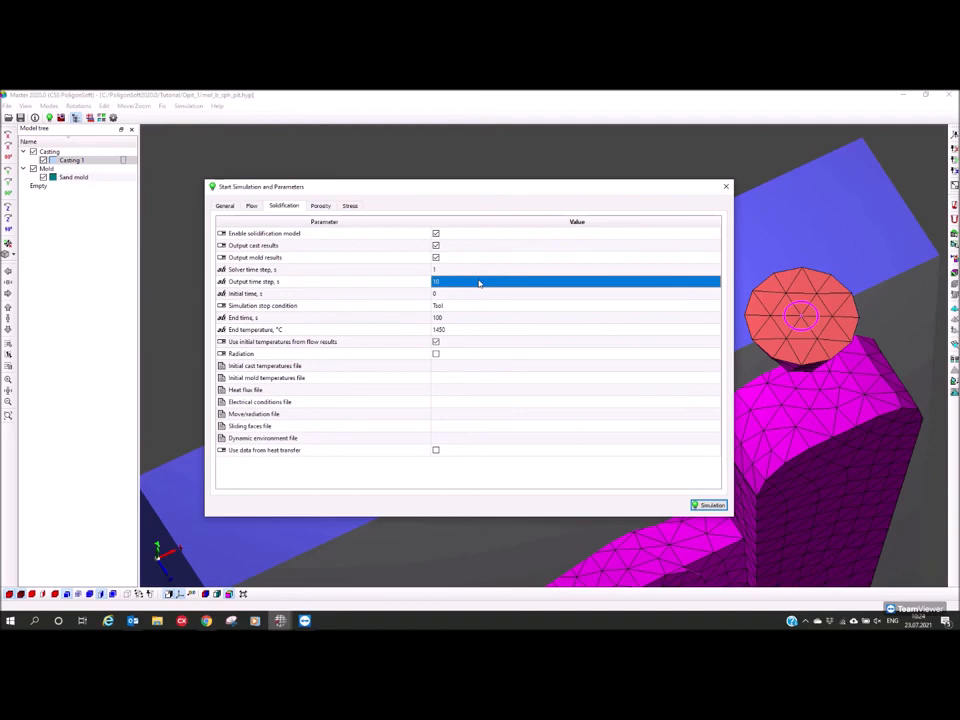
click(434, 282)
click(456, 282)
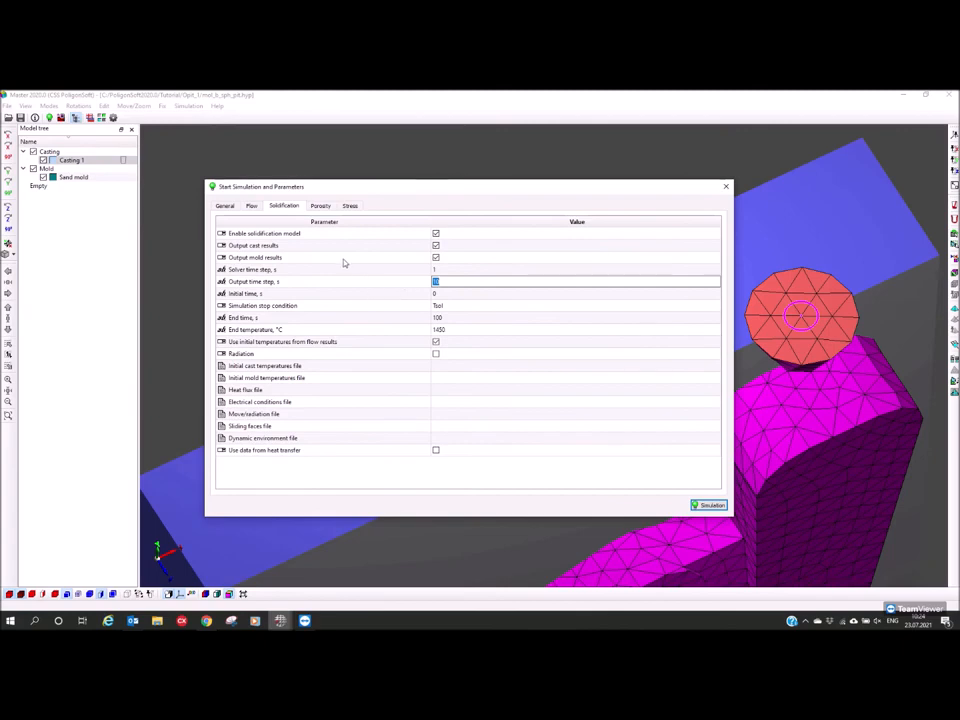
click(262, 294)
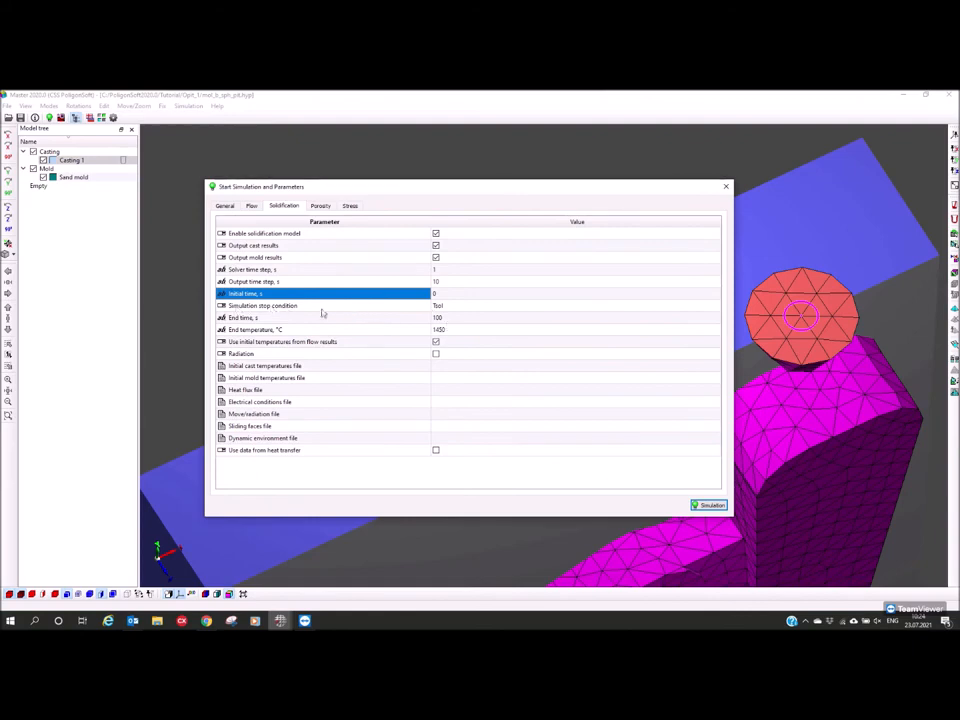
Examine the available simulation stop conditions, the related end time and end temperature, and the option for initial temperatures from flow results
click(452, 308)
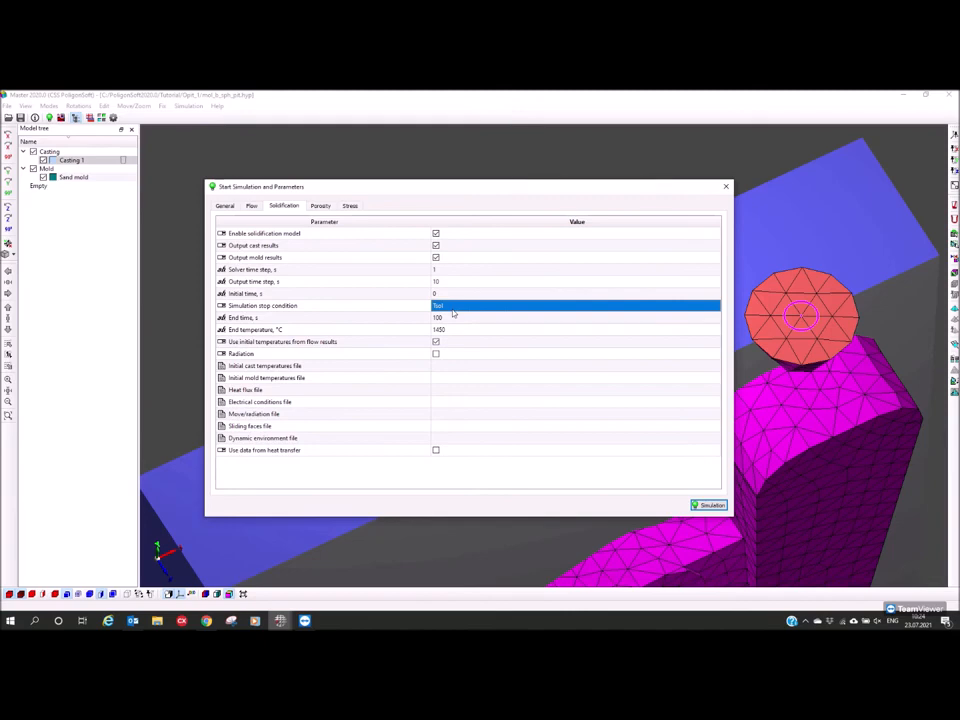
click(455, 308)
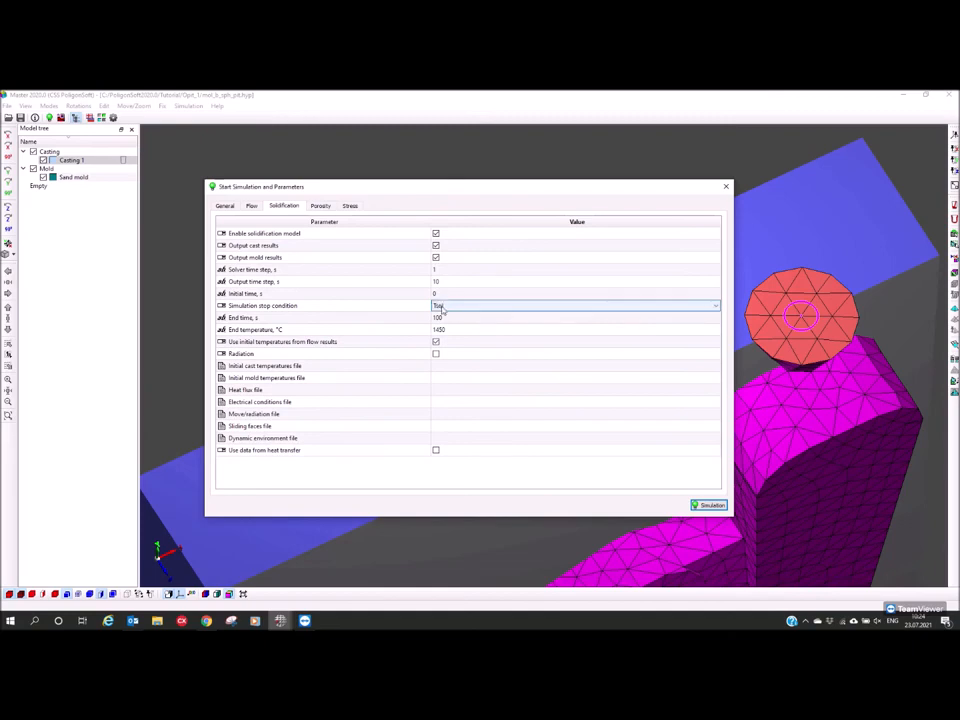
click(458, 310)
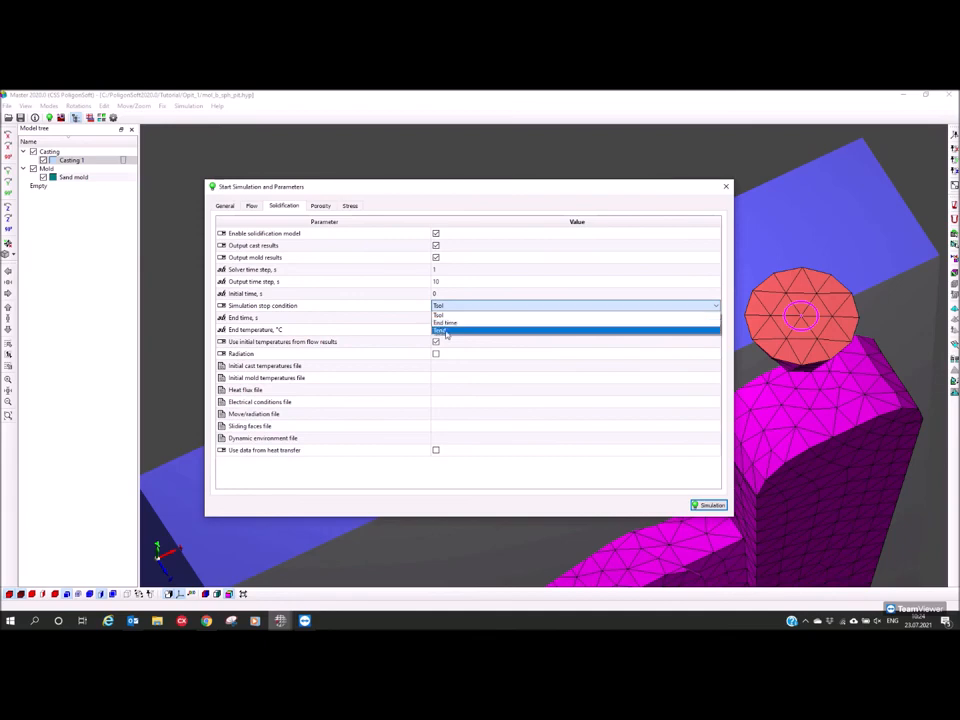
click(404, 312)
click(444, 320)
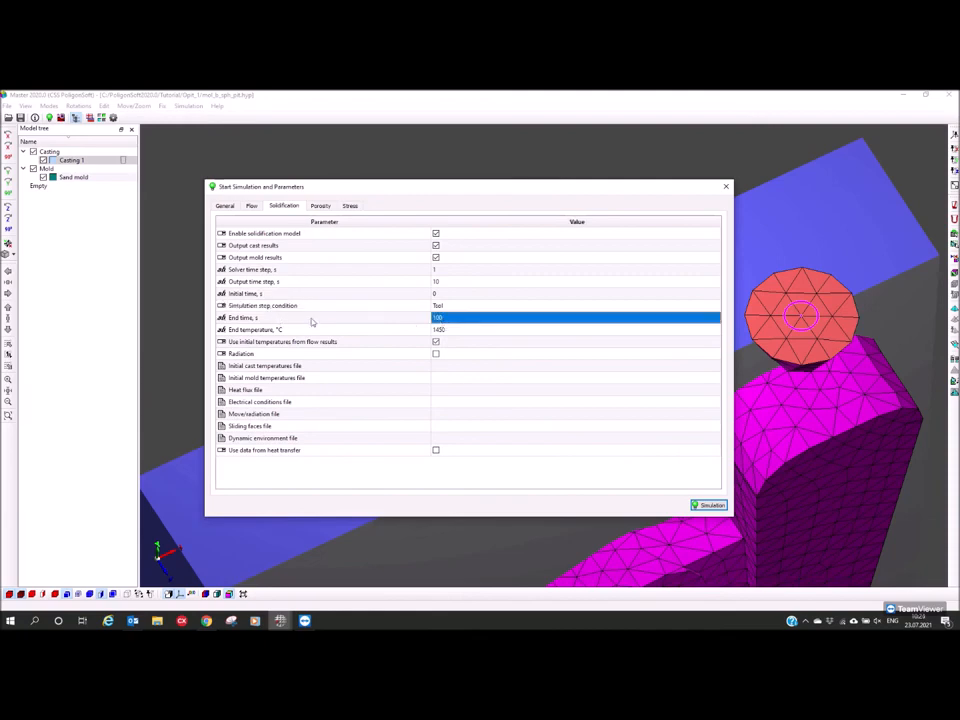
click(442, 330)
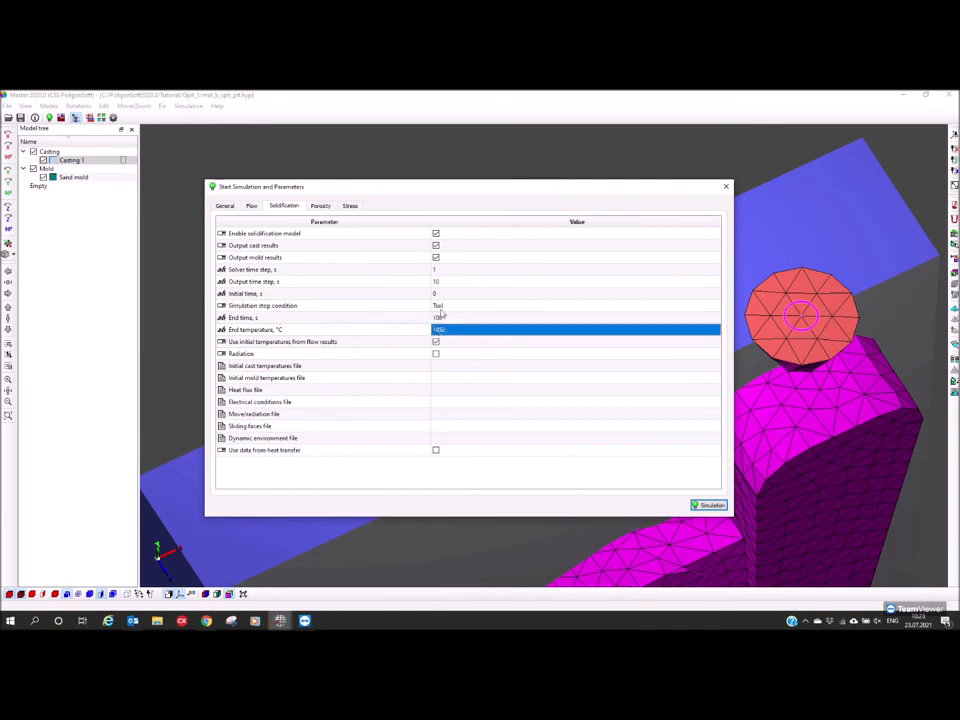
click(438, 306)
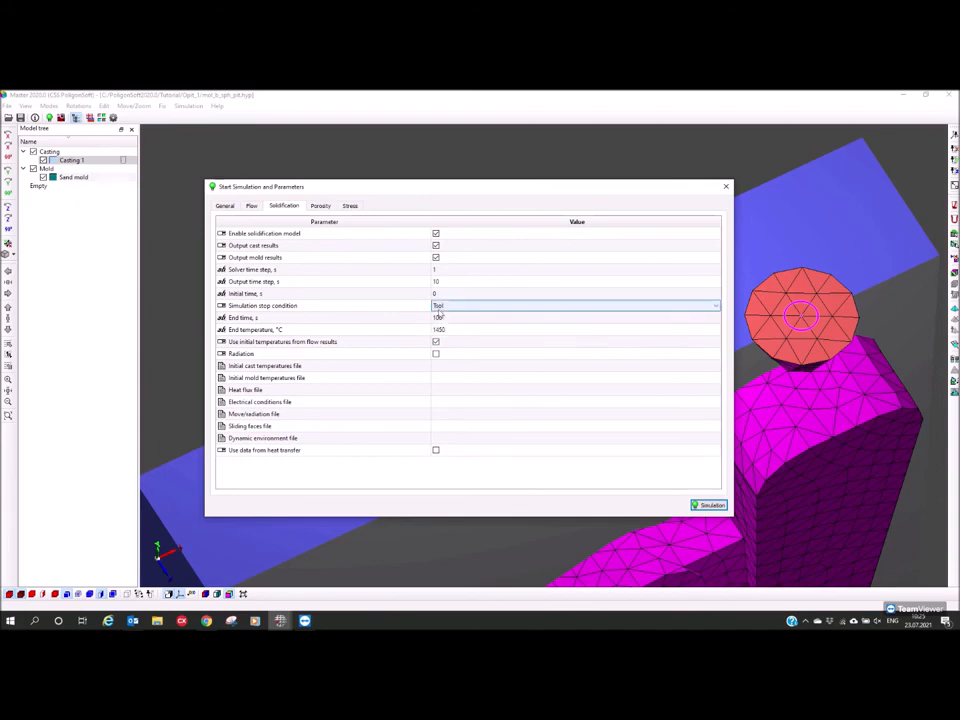
click(438, 306)
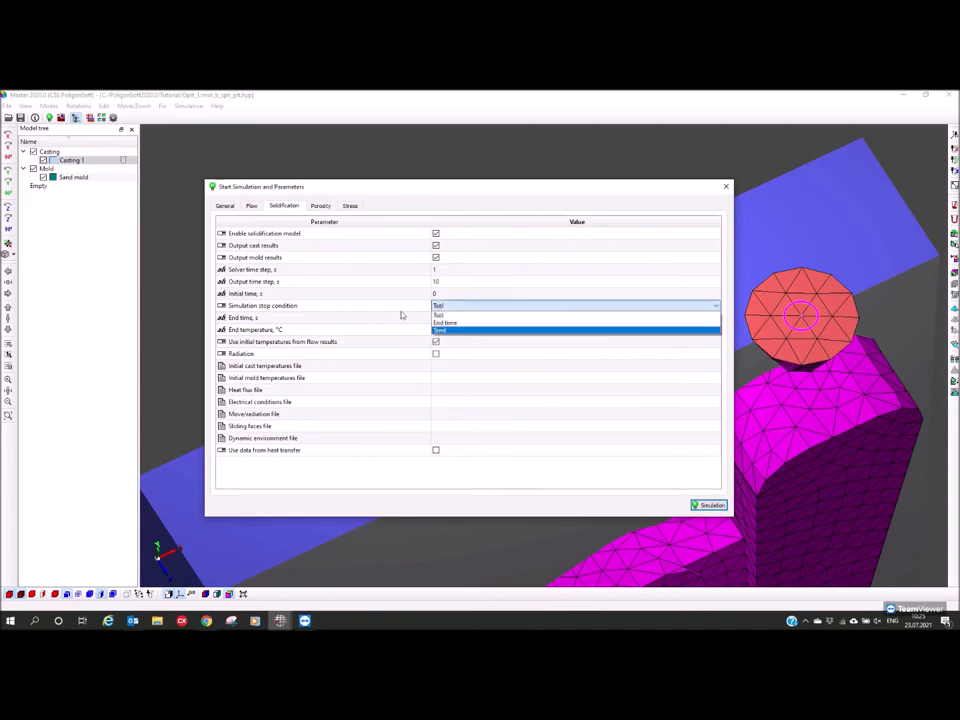
click(396, 322)
click(392, 331)
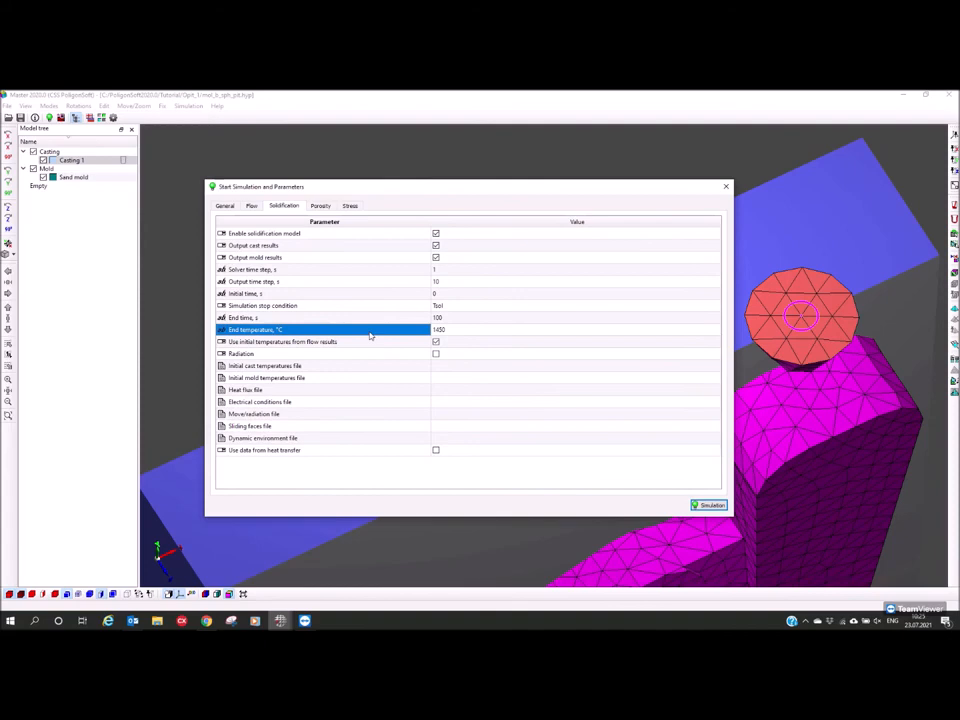
click(440, 307)
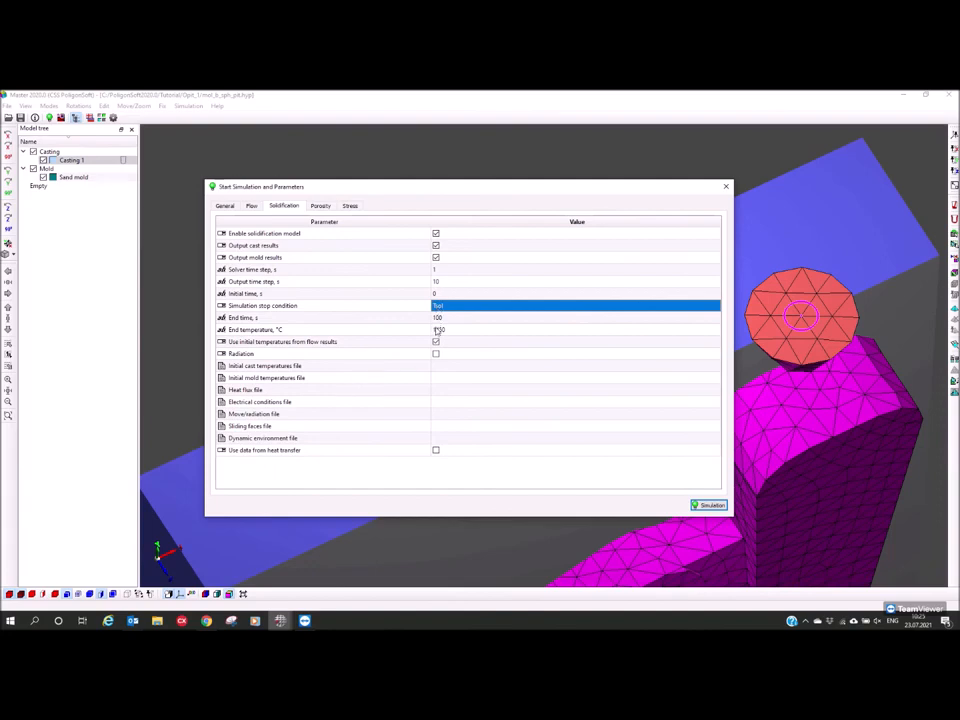
click(438, 318)
click(454, 328)
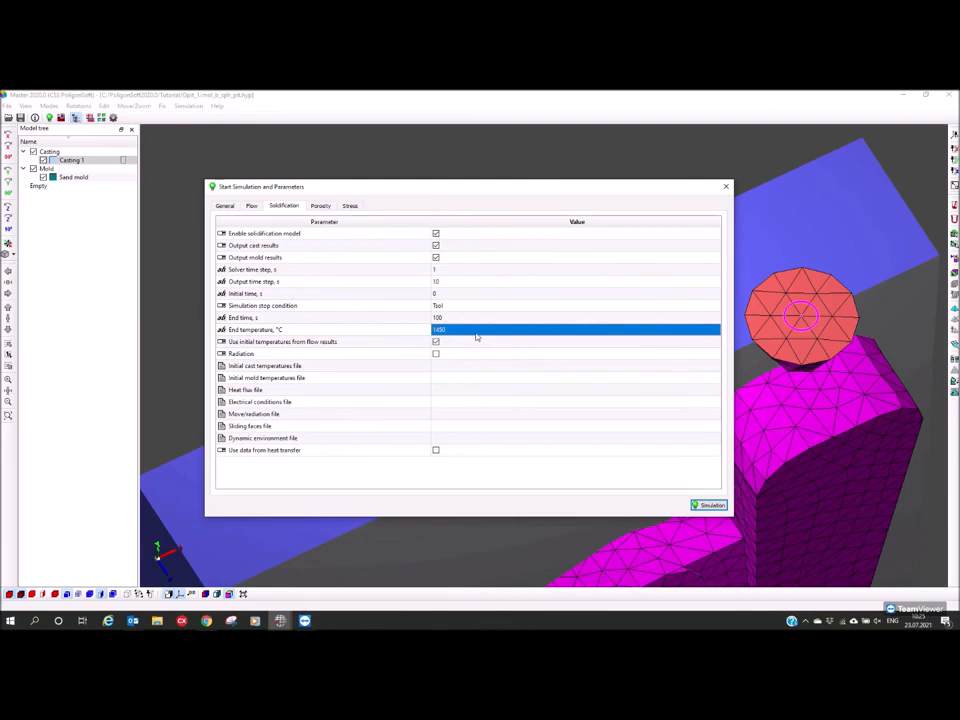
click(437, 342)
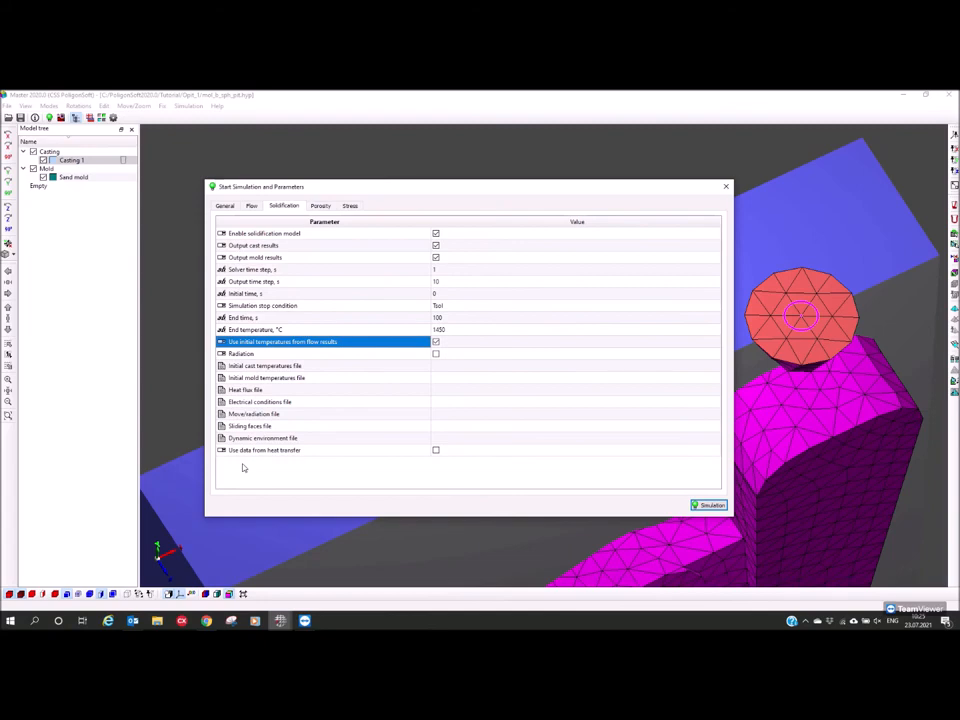
Review the porosity model settings, including the writing of poro results and the pressure value
click(321, 206)
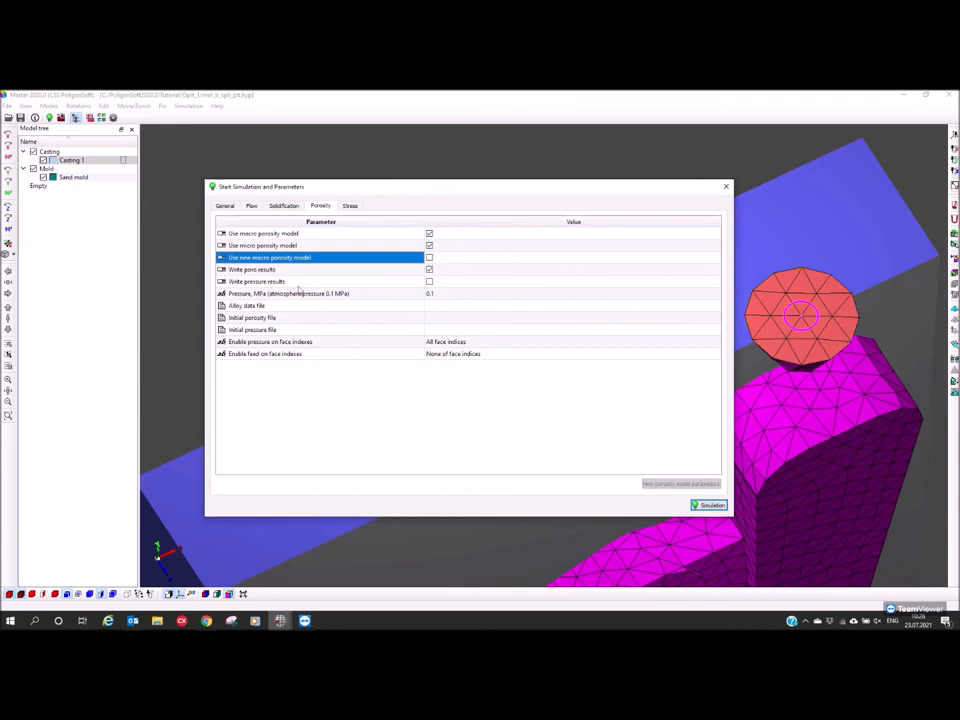
click(241, 270)
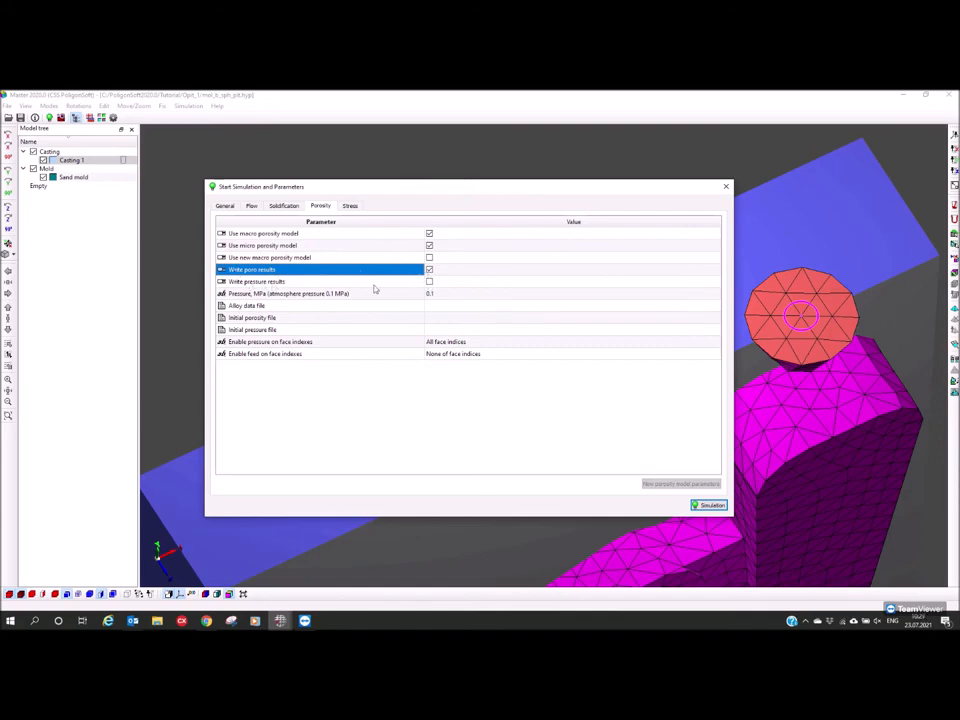
click(348, 295)
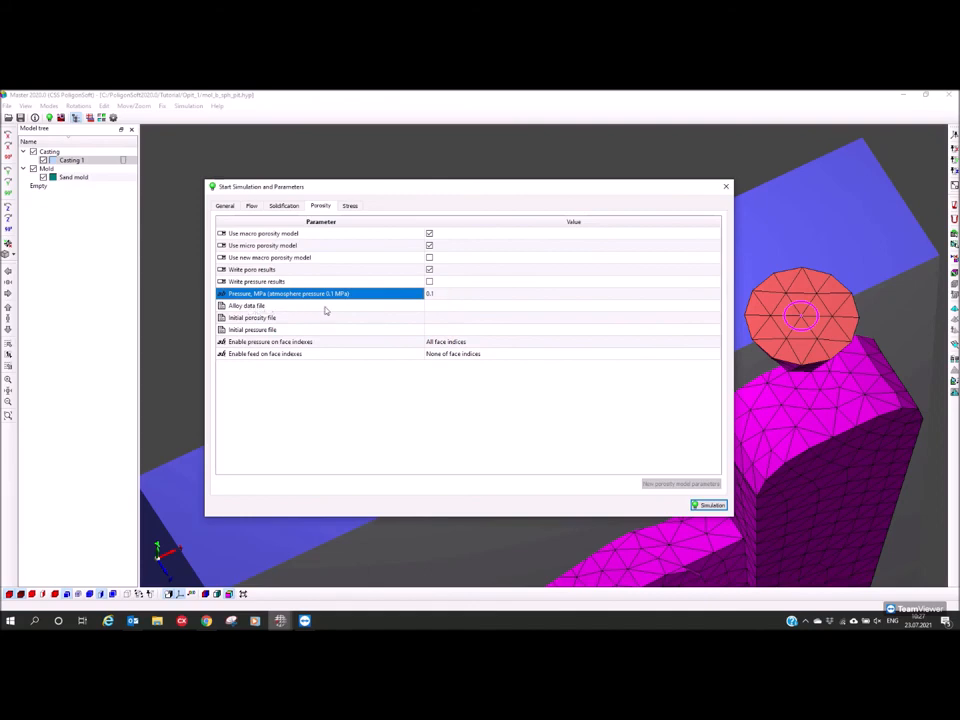
Assign the steel alloy data file 20L (GS45).fil to the porosity model
click(459, 308)
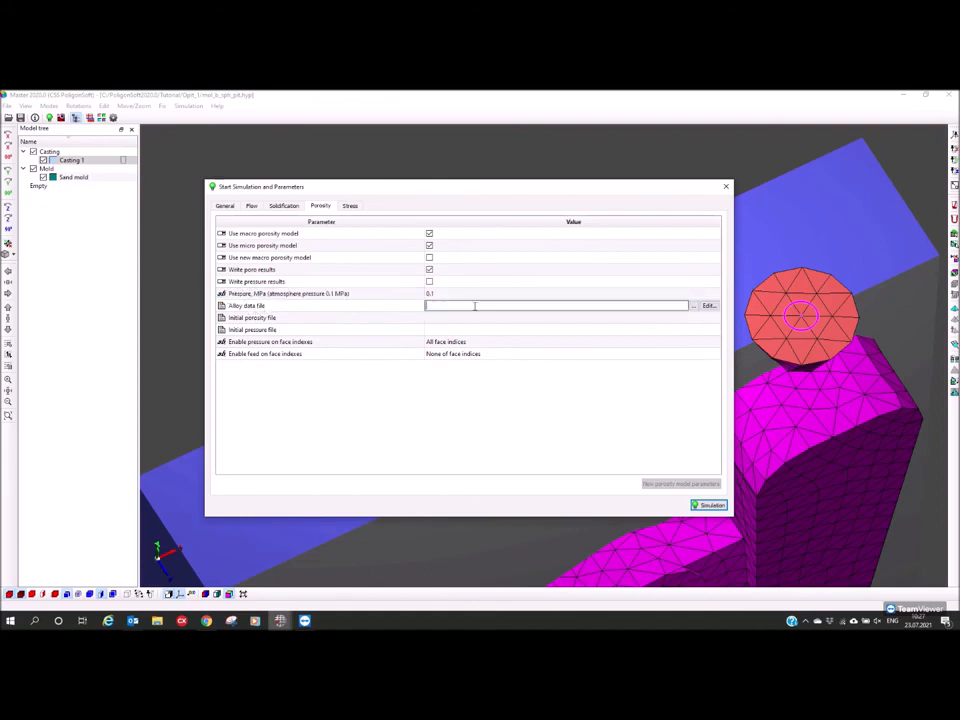
click(695, 308)
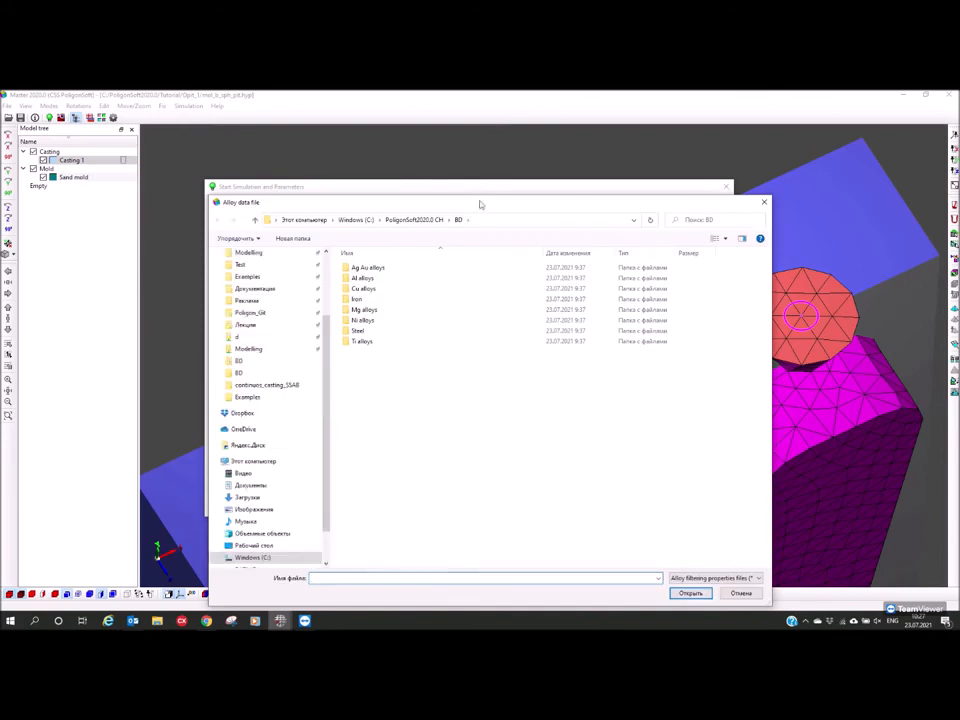
double_click(360, 331)
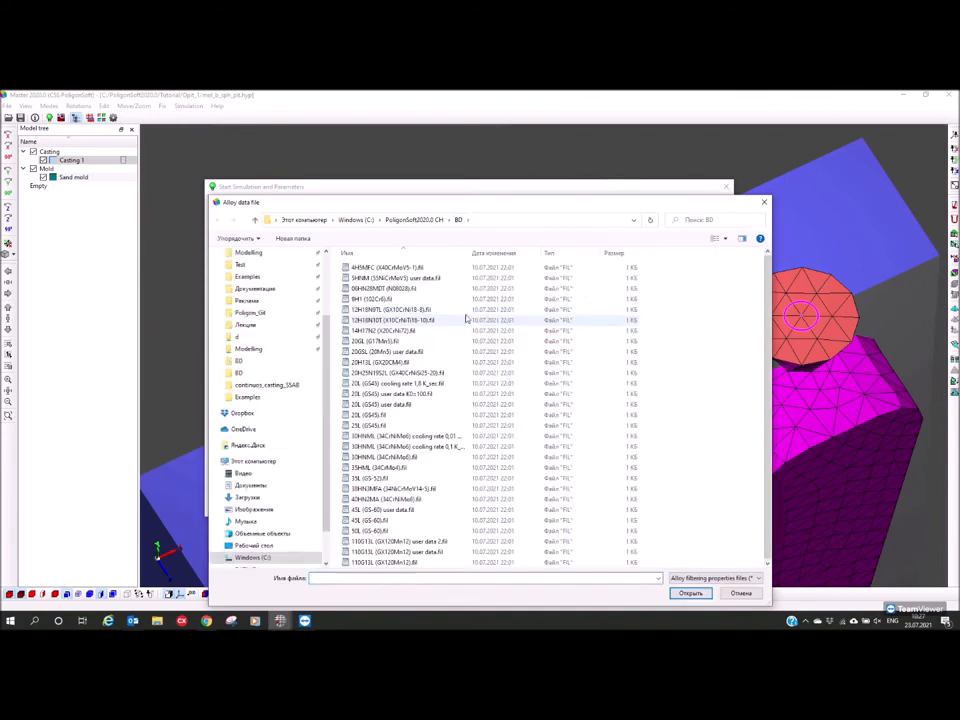
click(374, 416)
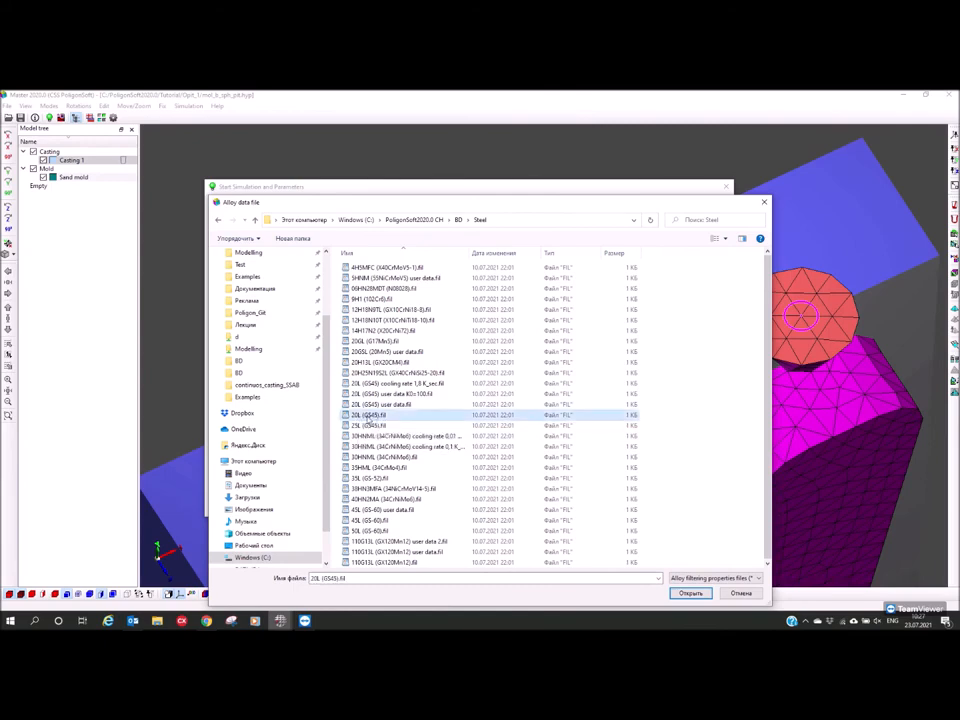
click(690, 593)
Review the porosity properties in the assigned alloy data file and the available stress model parameters
click(510, 295)
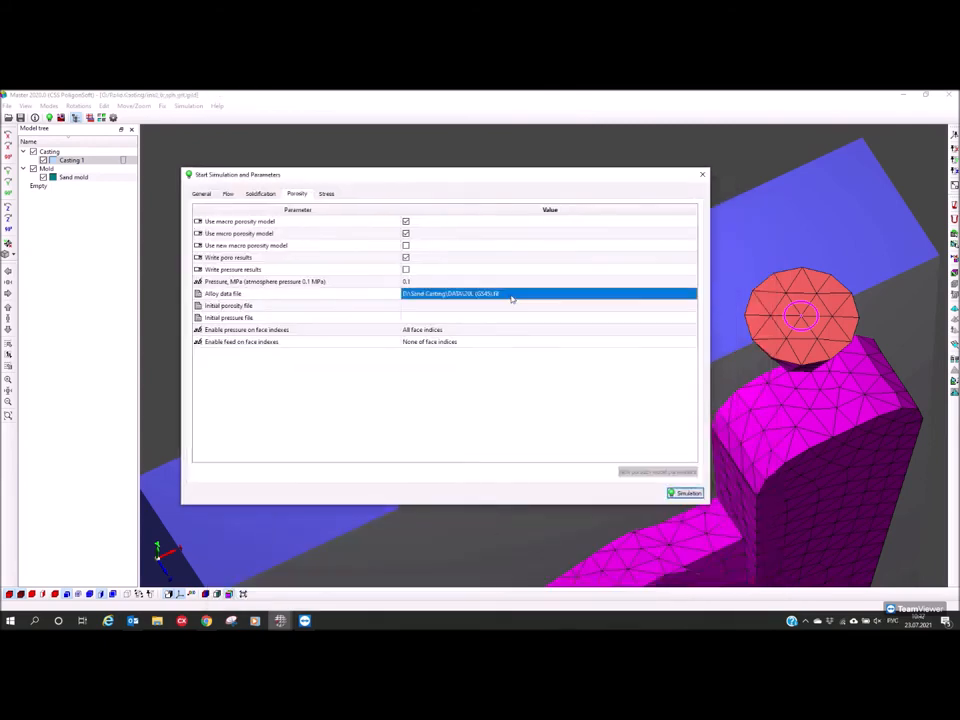
click(685, 295)
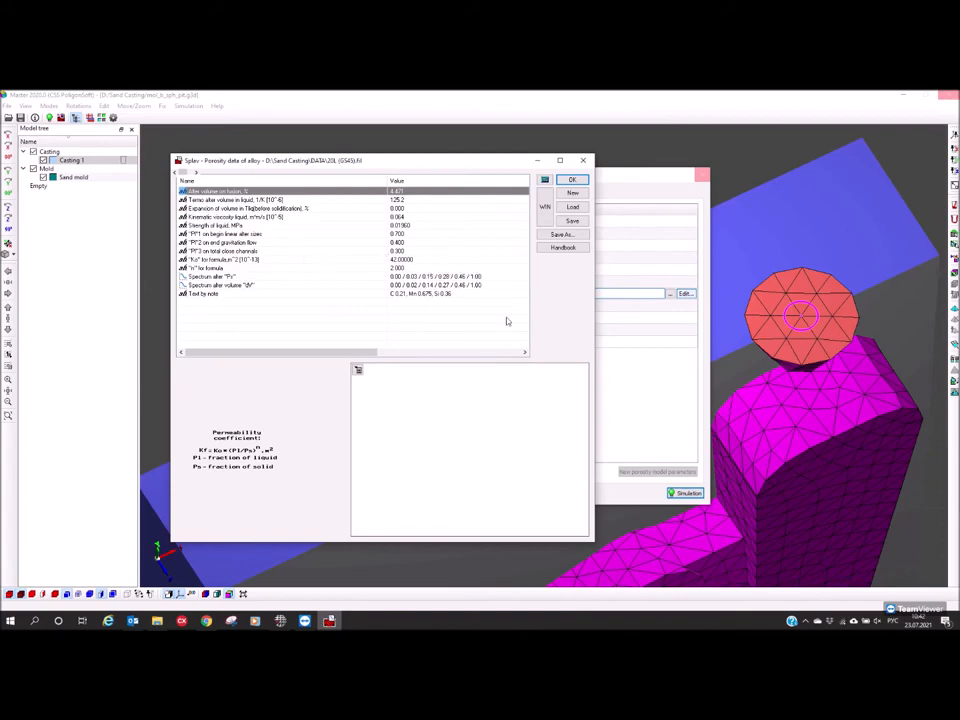
drag(375, 166, 382, 168)
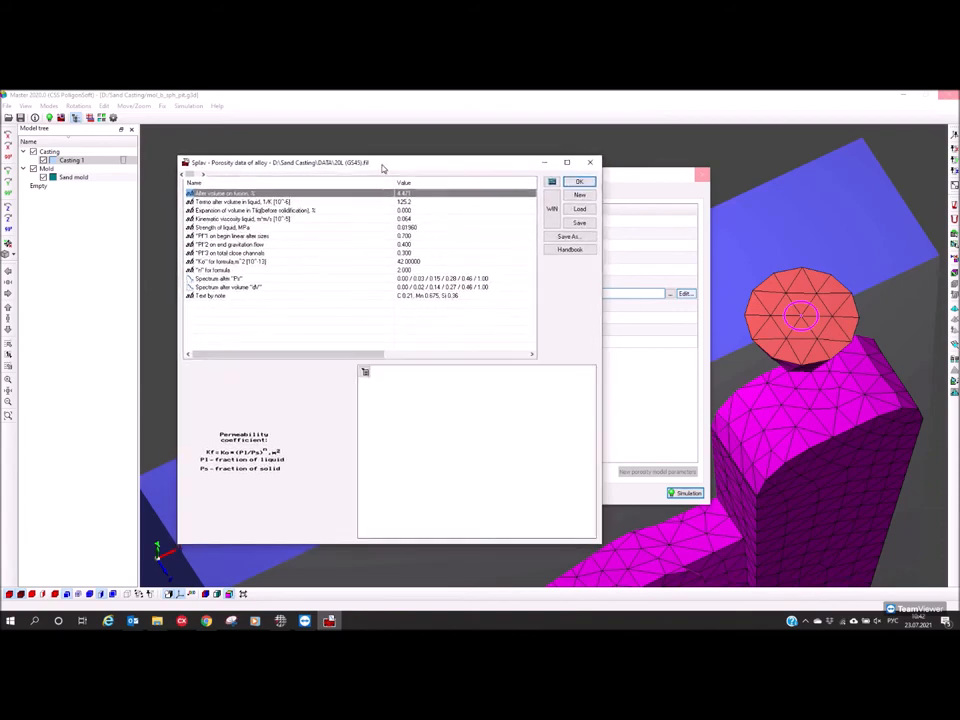
click(590, 162)
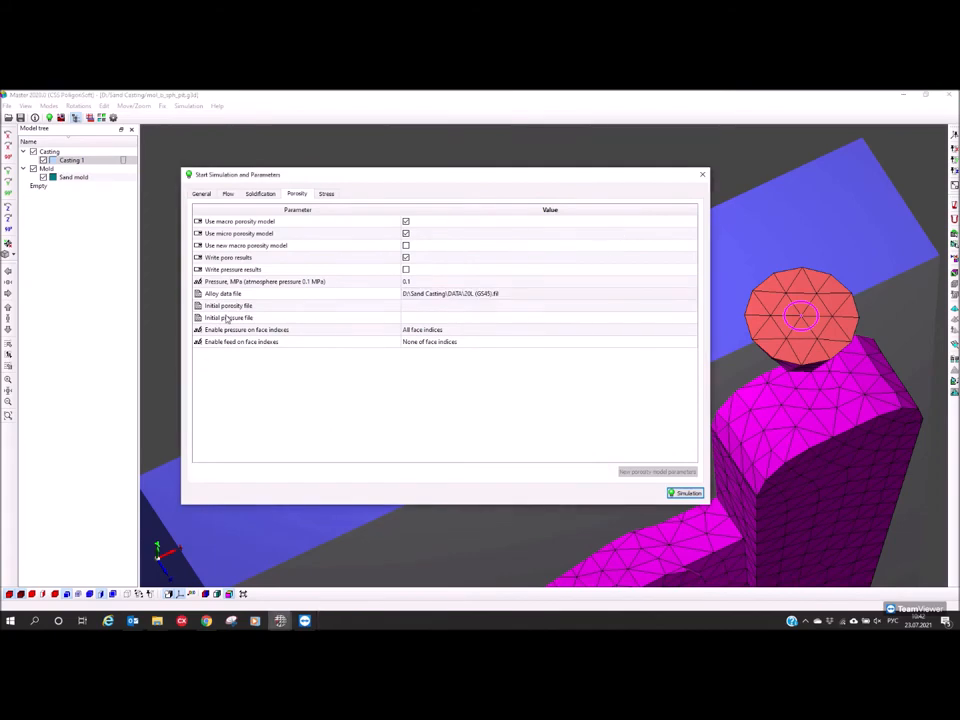
click(327, 194)
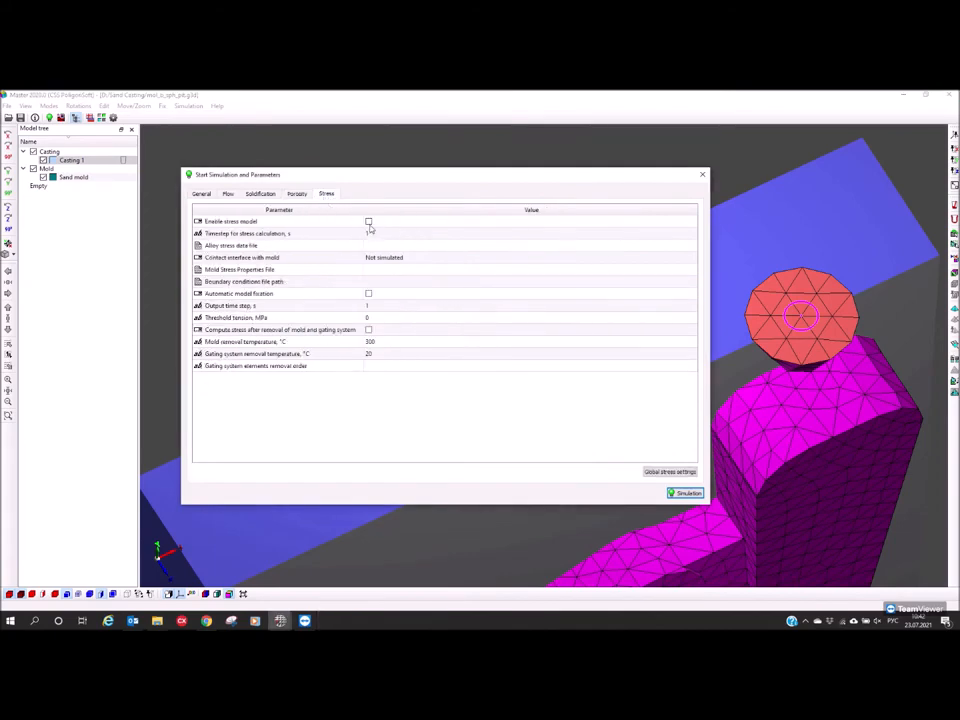
click(297, 194)
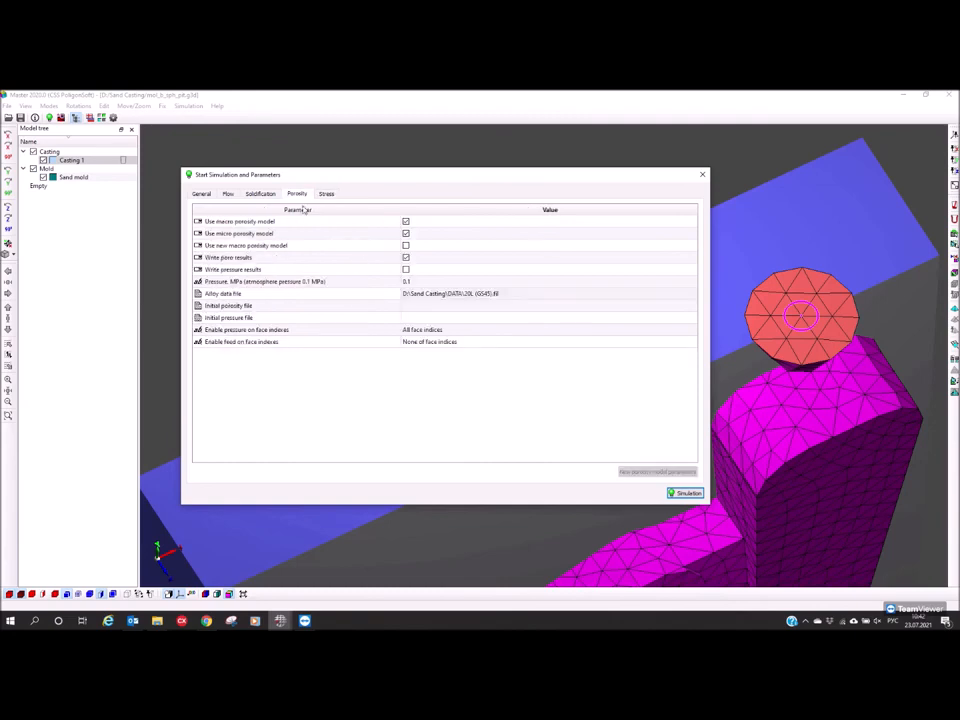
Start the simulation, saving the geometry as mol_b_sph_pit.g3d in the Sand Casting folder on drive D over the existing file
click(686, 494)
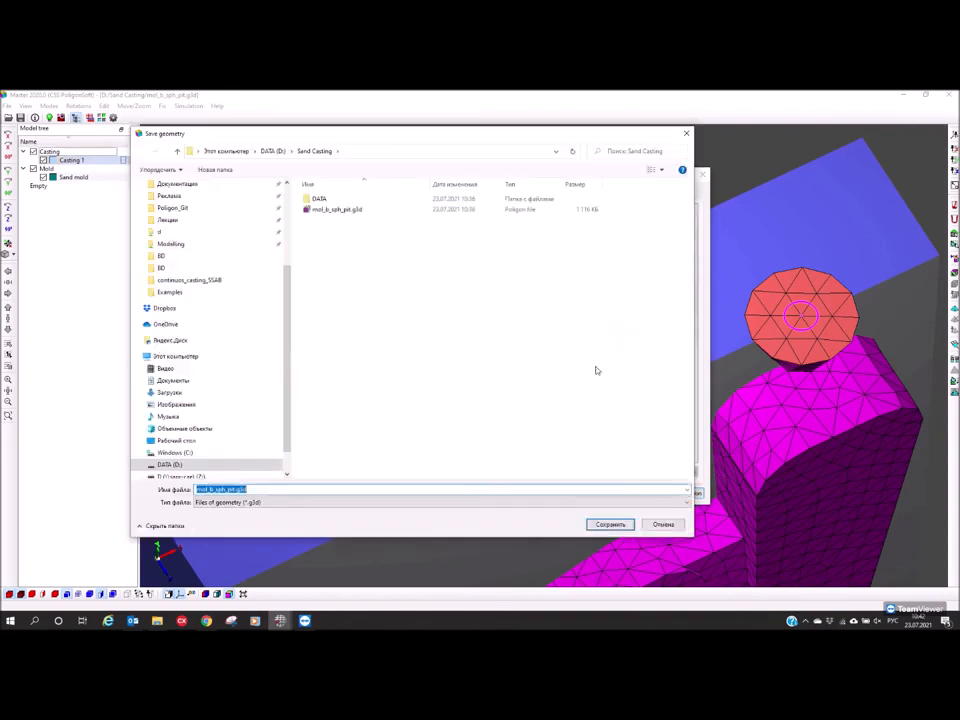
click(268, 151)
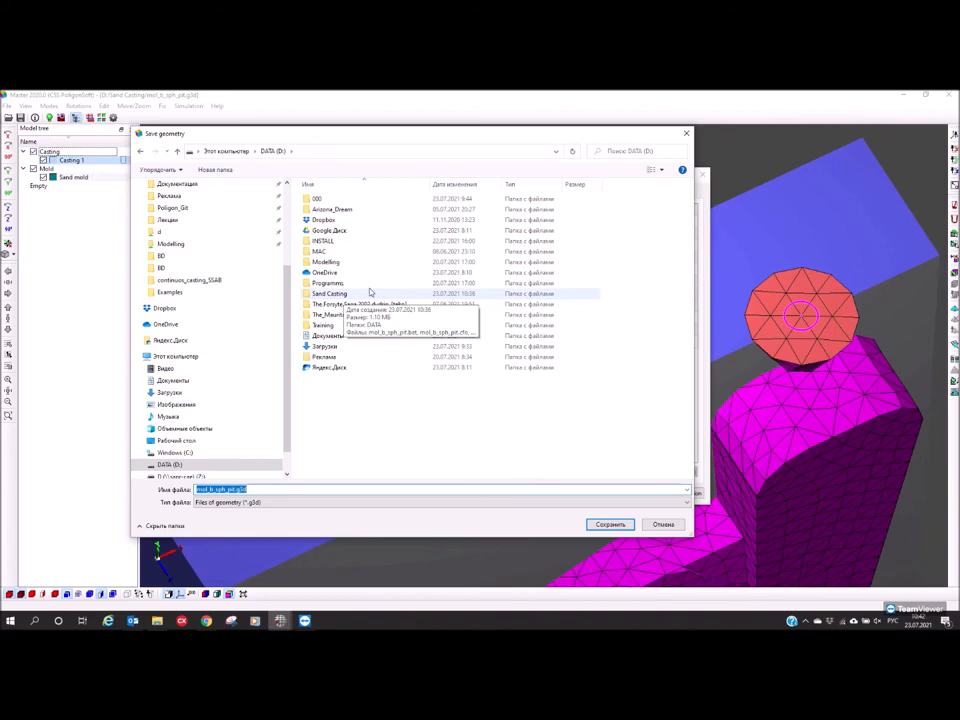
double_click(369, 292)
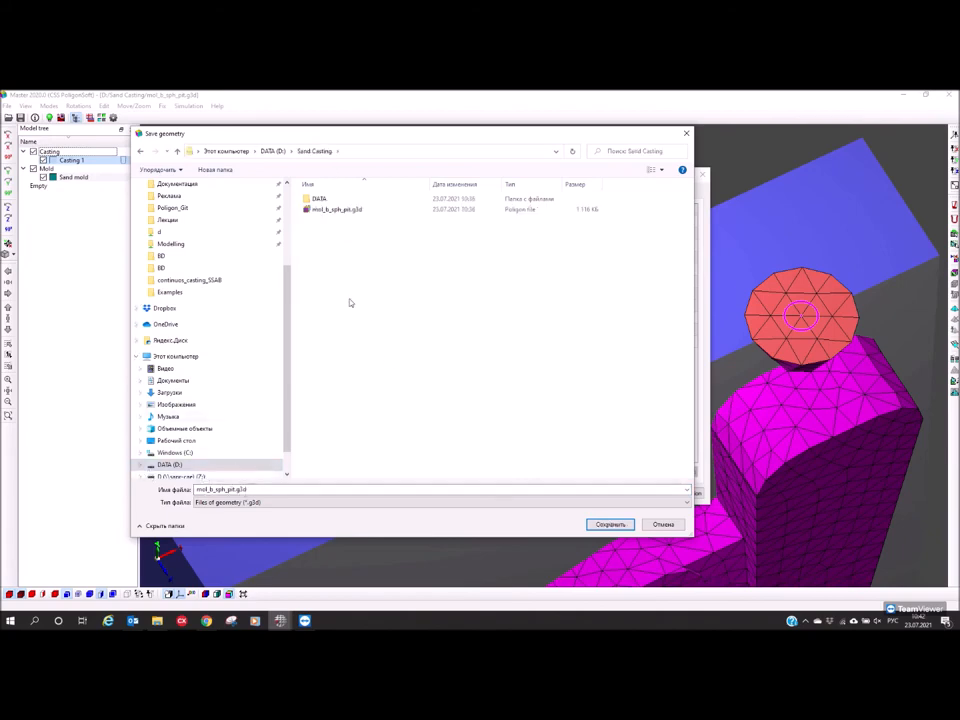
double_click(238, 489)
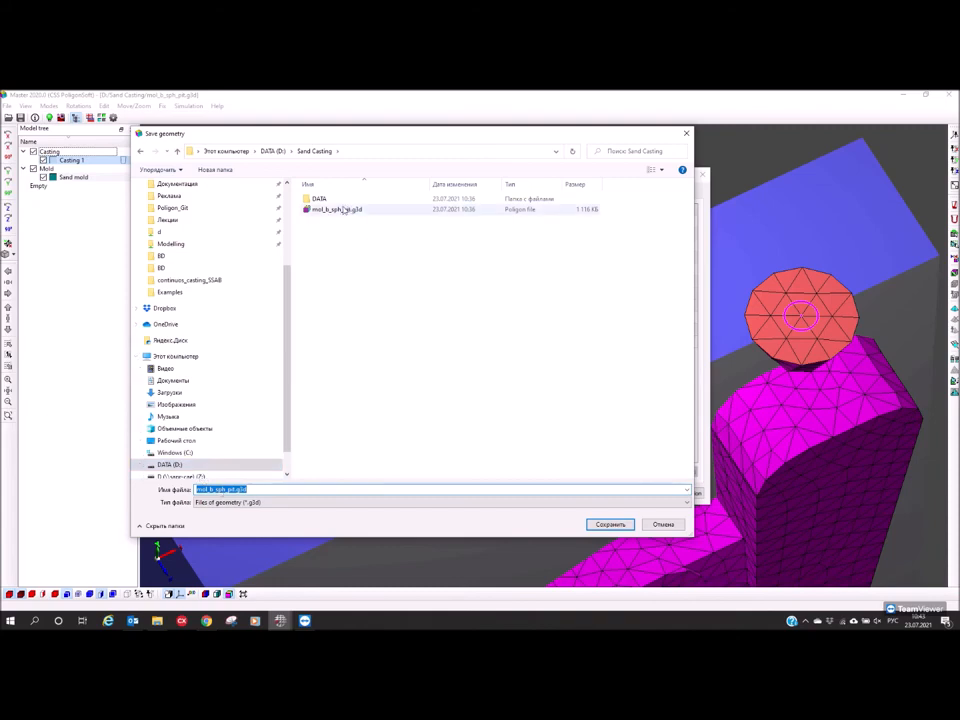
drag(342, 133, 514, 359)
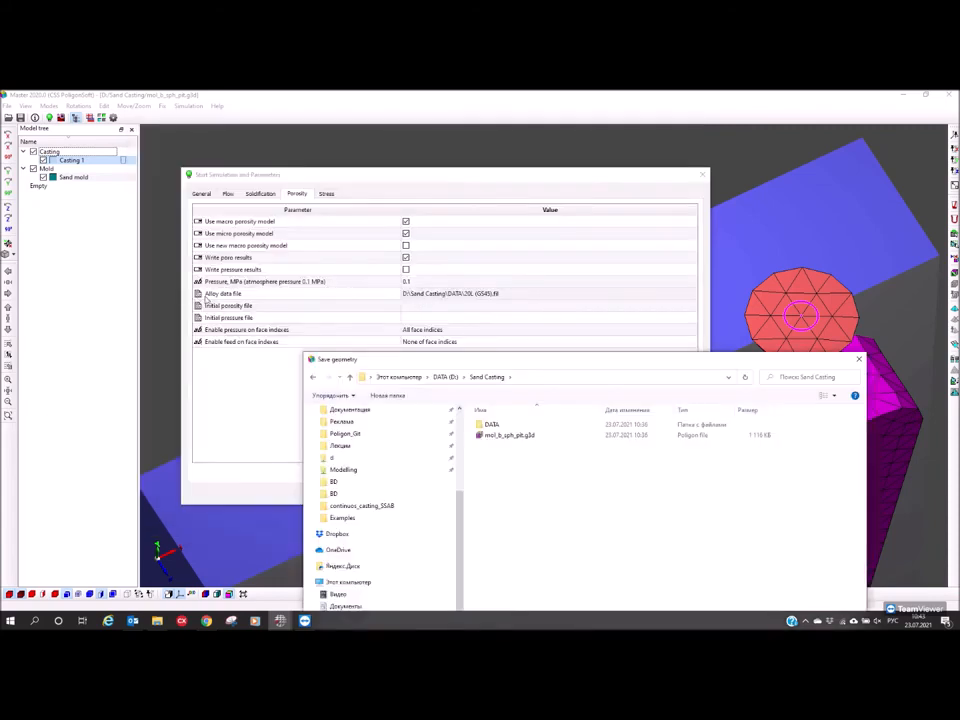
drag(433, 366, 348, 172)
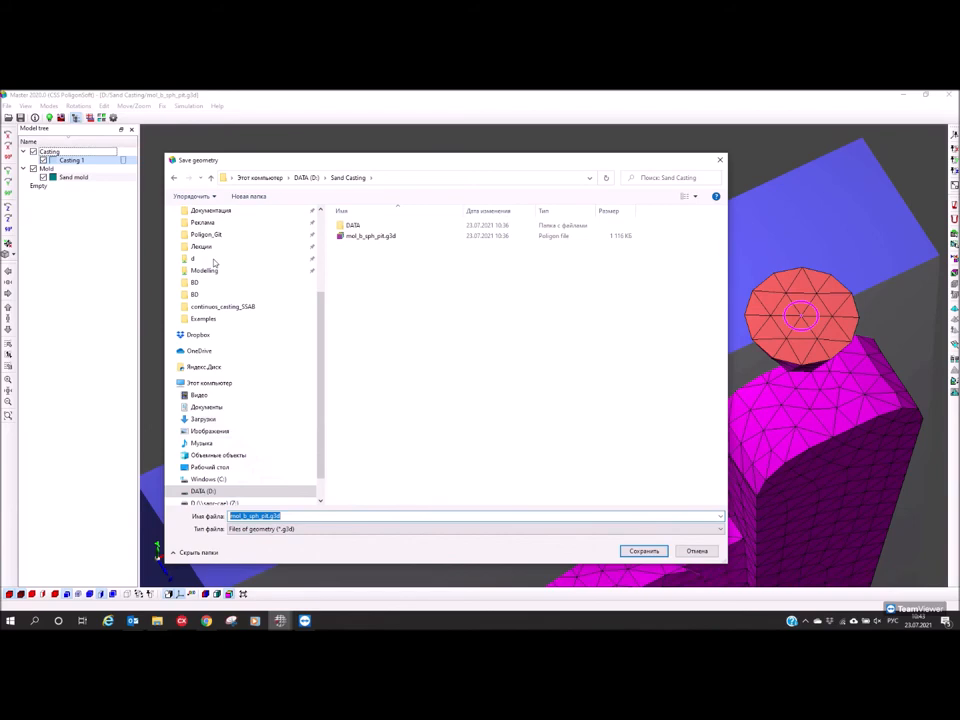
click(643, 551)
click(508, 358)
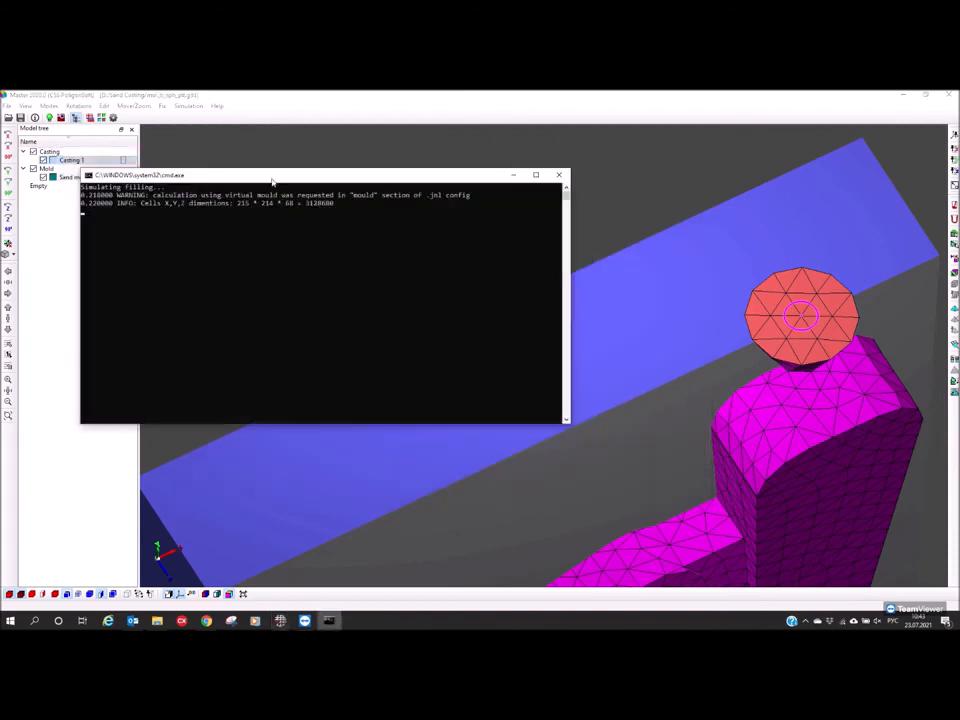
drag(272, 179, 343, 165)
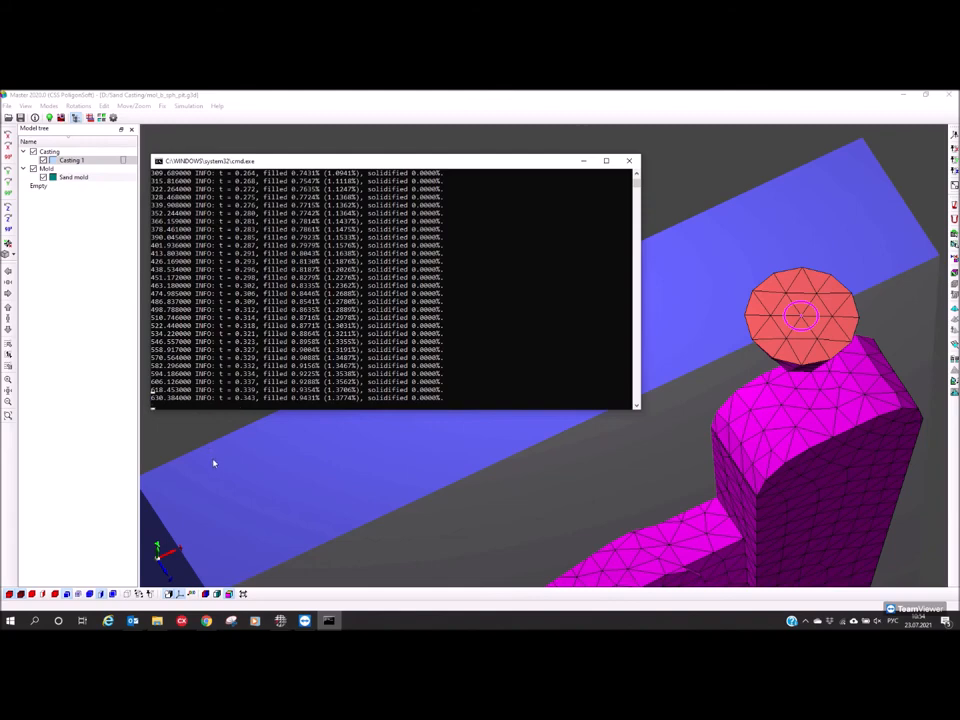
Look at the module list in the PoligonSoft shell and return to the Master model window
click(280, 621)
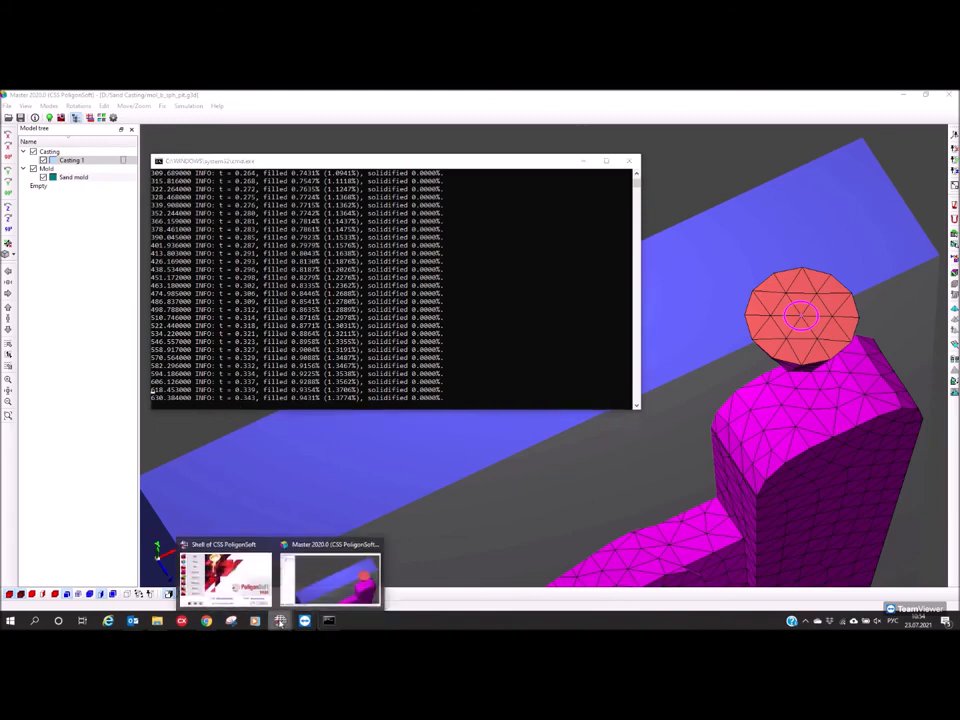
click(225, 575)
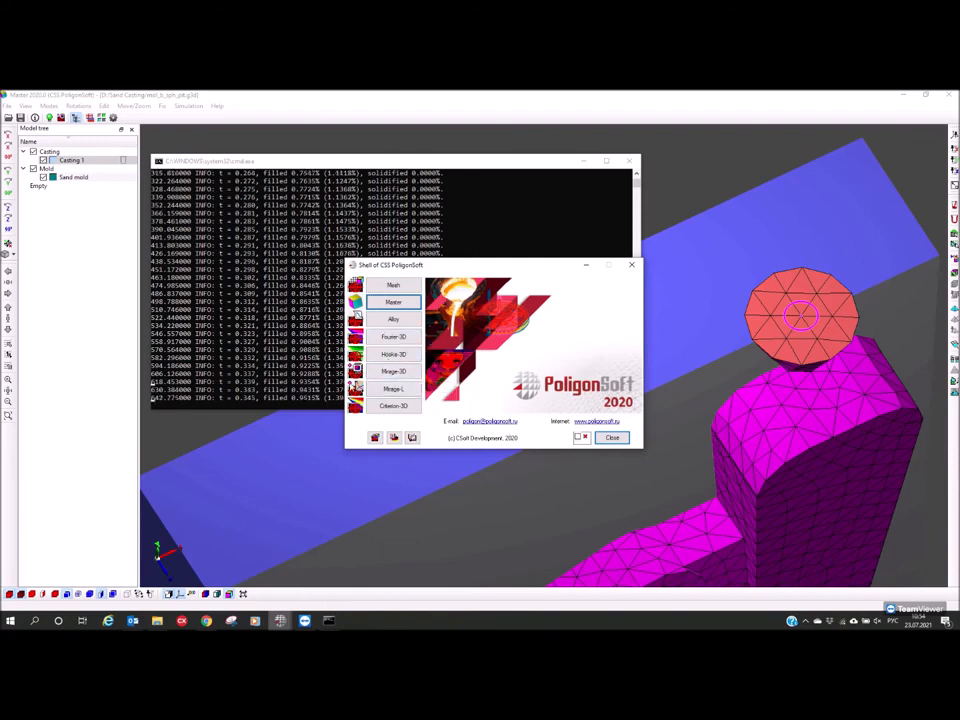
click(84, 272)
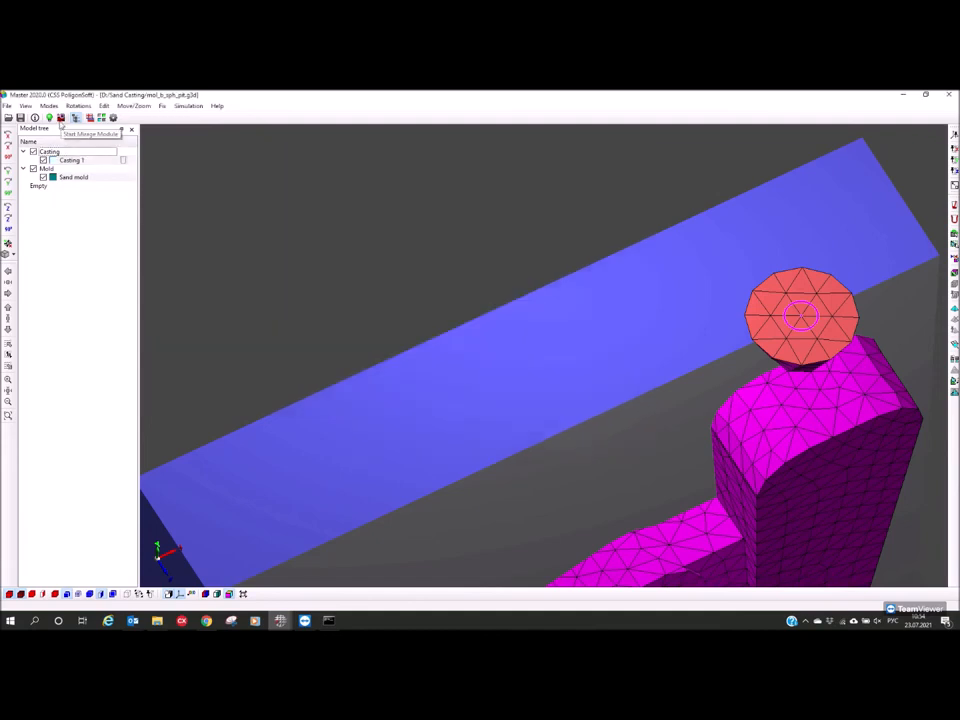
Launch the Mirage-3D results module from Master, and reposition and enlarge its window for viewing
click(60, 118)
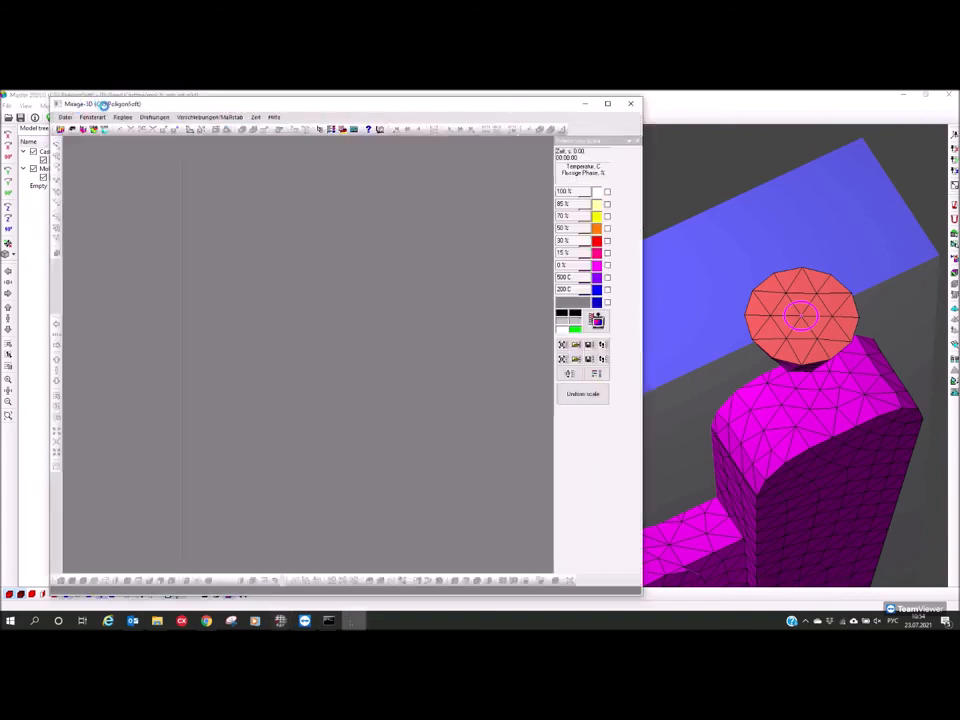
drag(50, 98, 93, 224)
drag(157, 232, 293, 192)
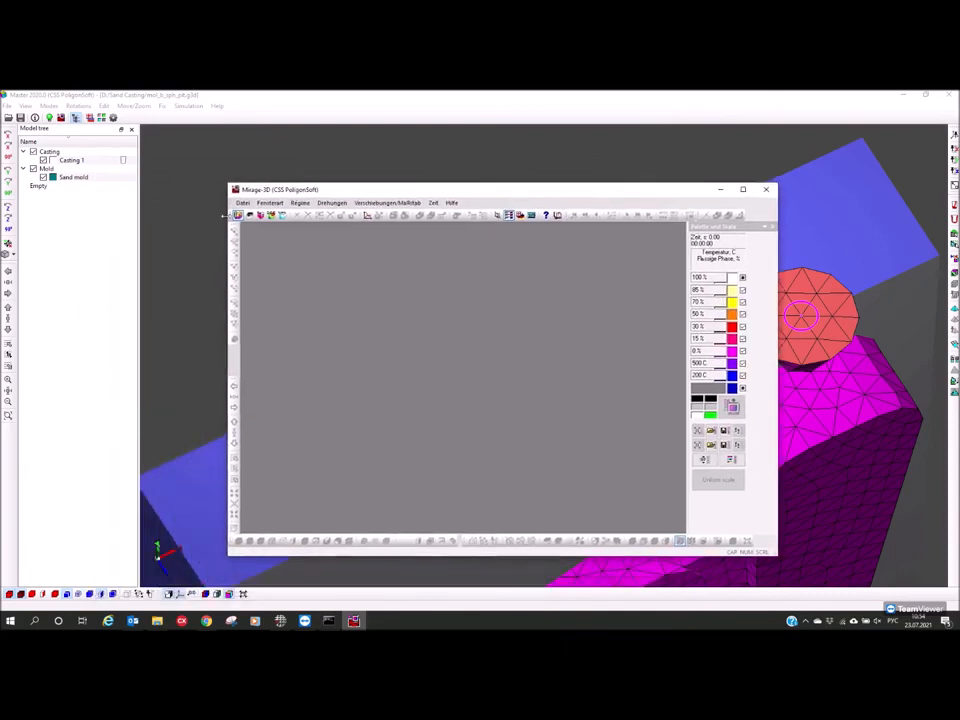
drag(222, 248, 152, 242)
drag(561, 197, 593, 179)
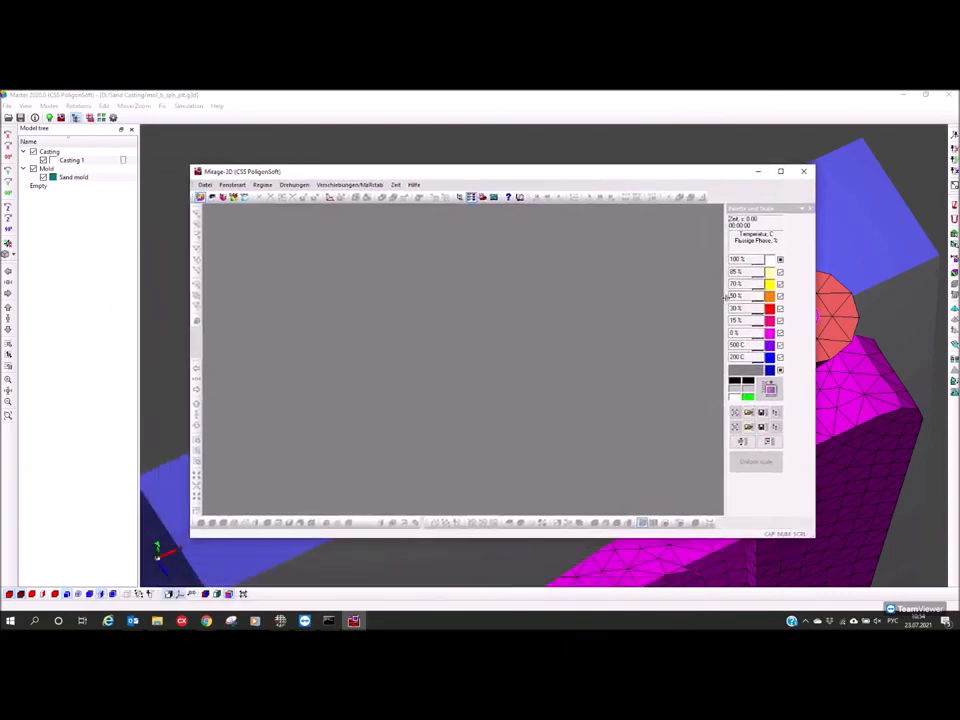
drag(726, 296, 750, 308)
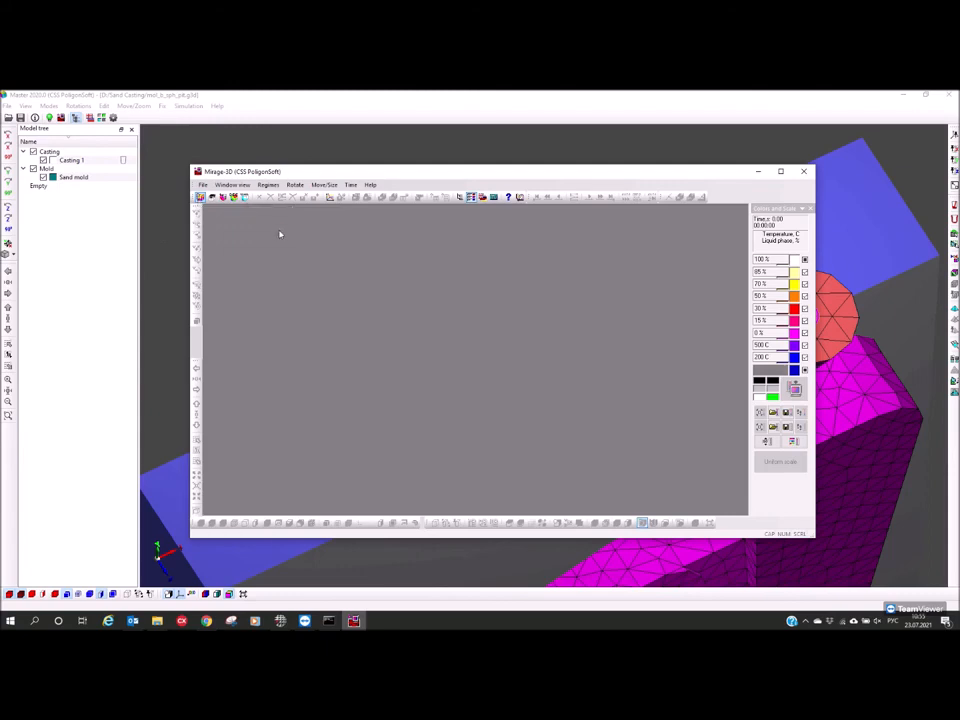
click(223, 198)
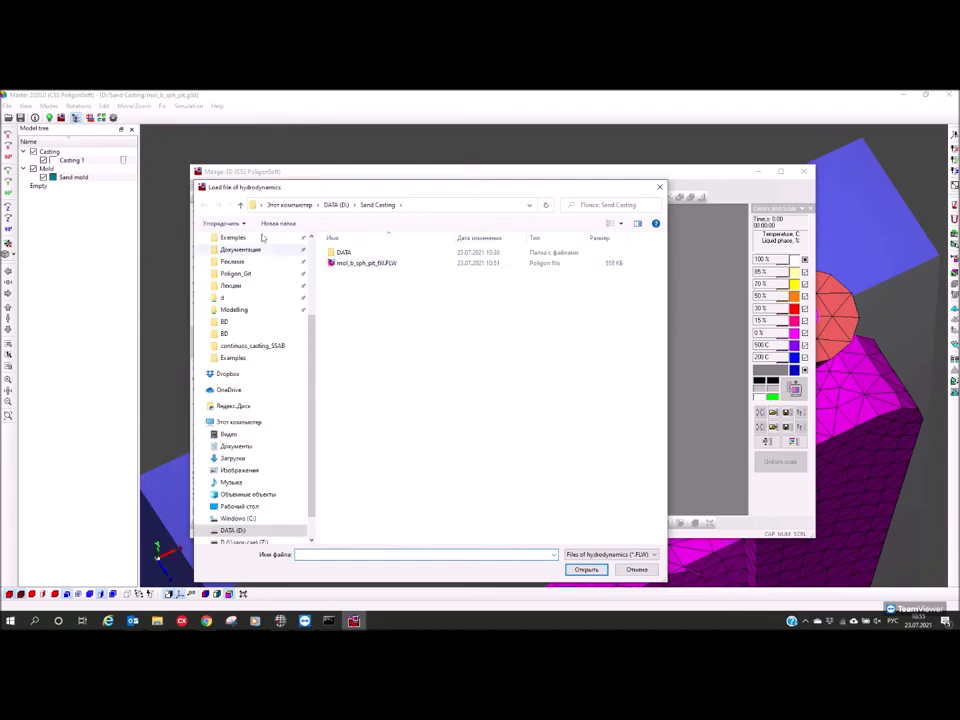
drag(237, 188, 269, 256)
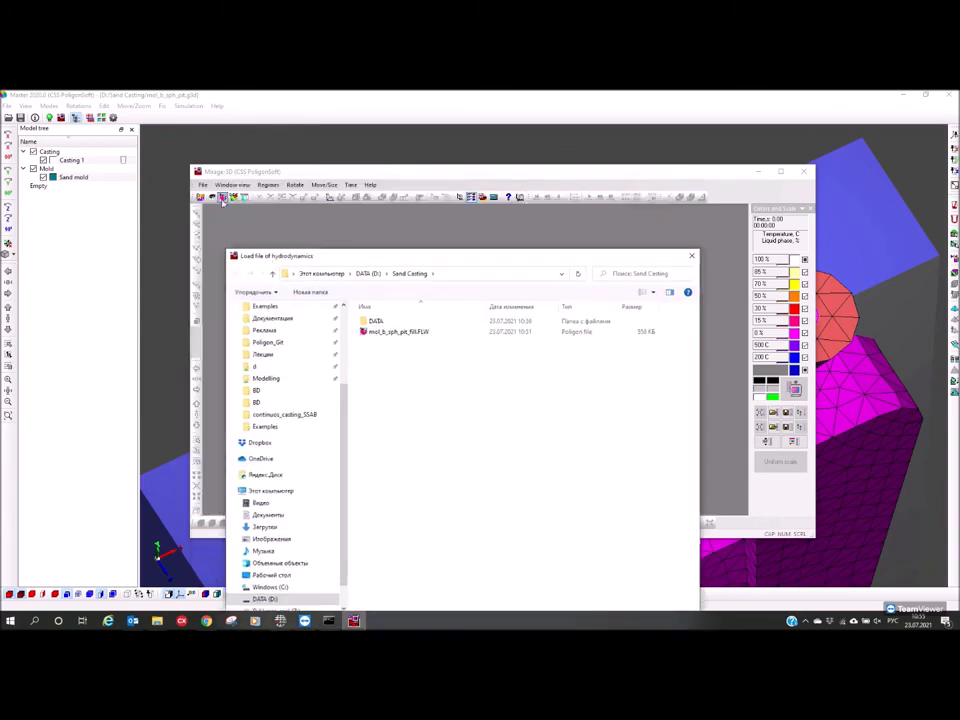
click(392, 333)
drag(340, 259, 340, 170)
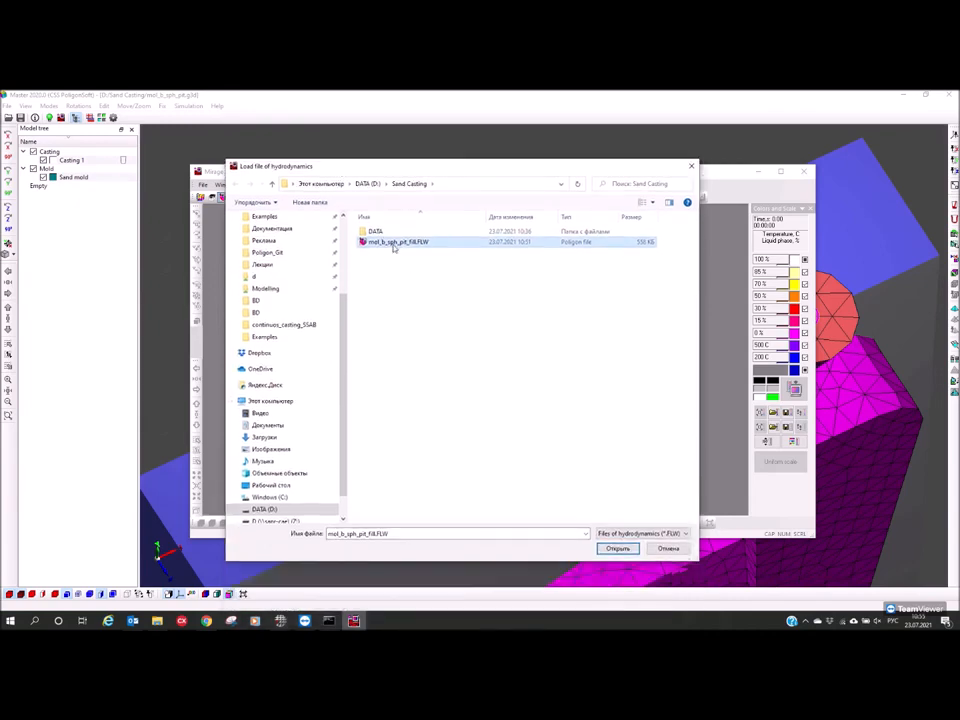
click(690, 166)
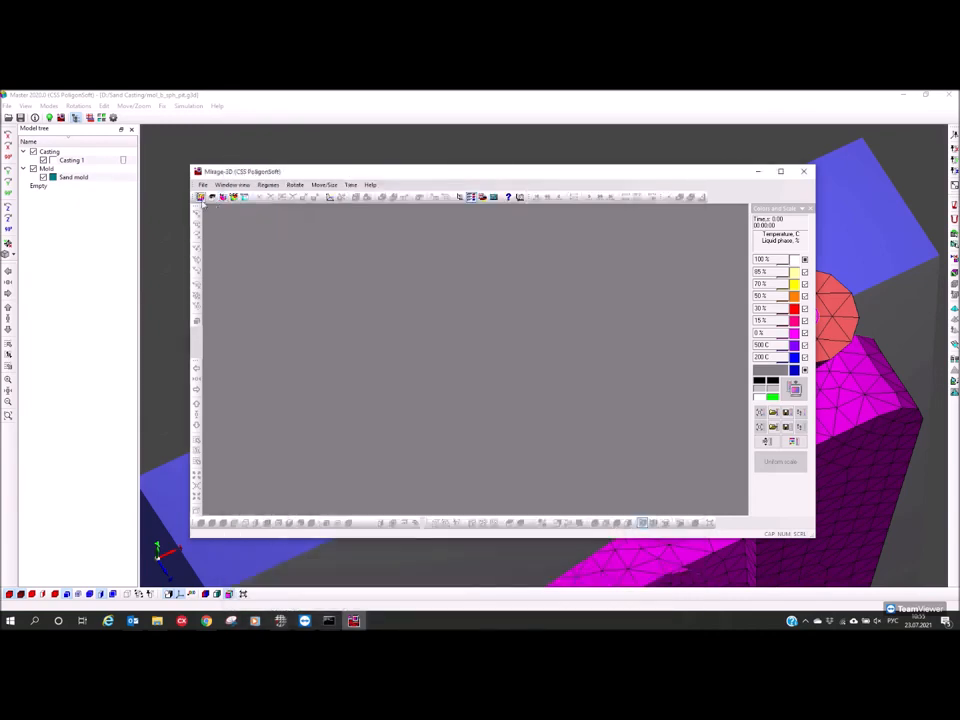
click(200, 197)
click(245, 212)
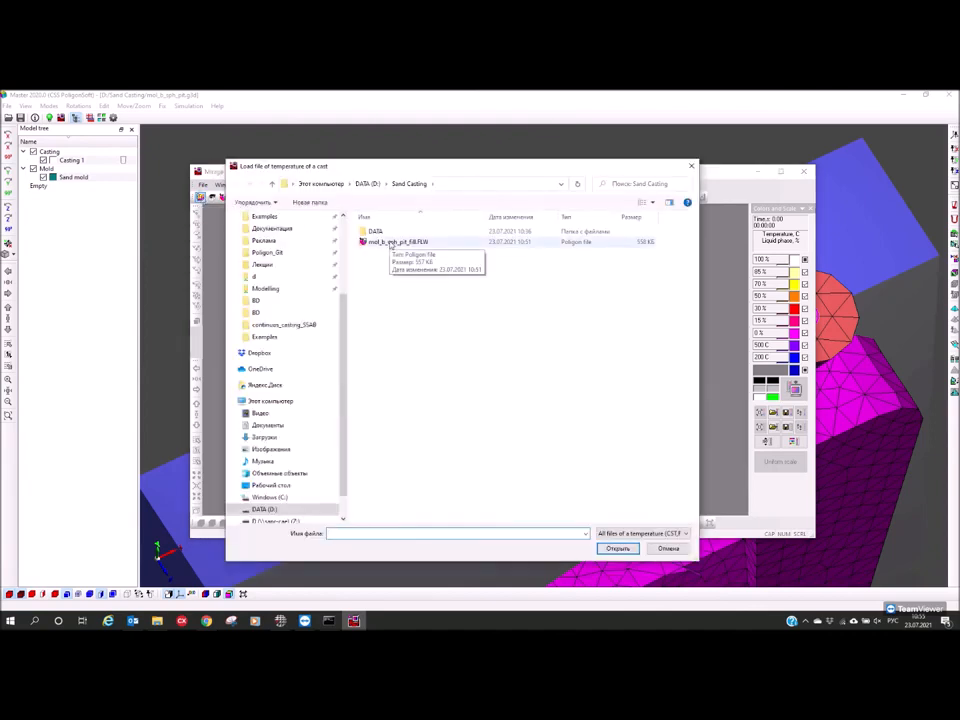
click(690, 166)
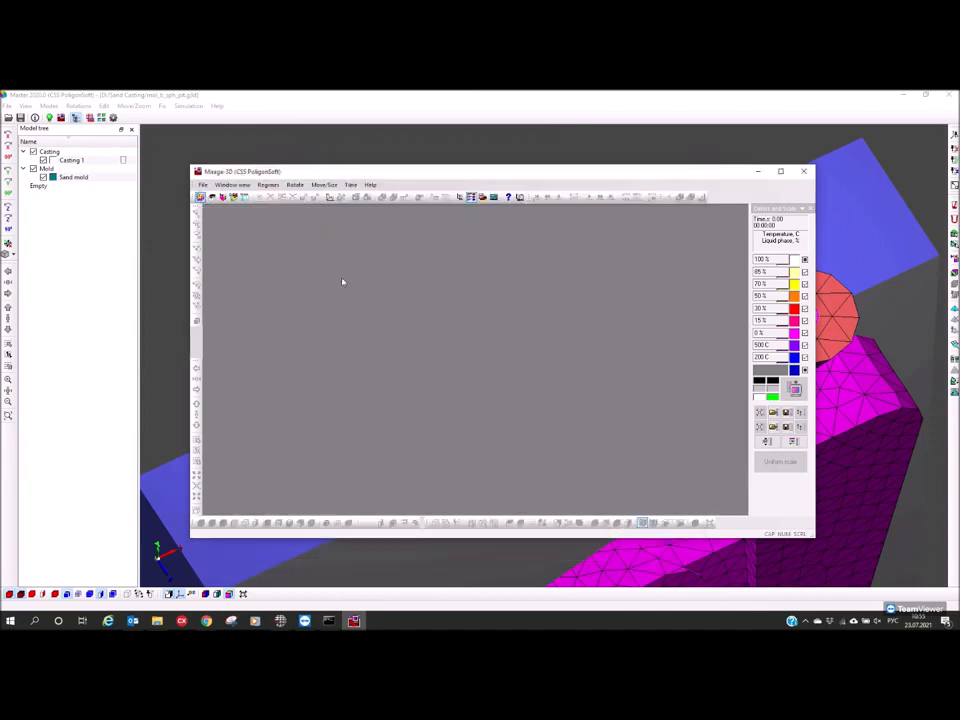
Load the hydrodynamics results file mol_b_sph_pit_fill.FLW from the Sand Casting folder and display the model tree
click(214, 196)
click(399, 244)
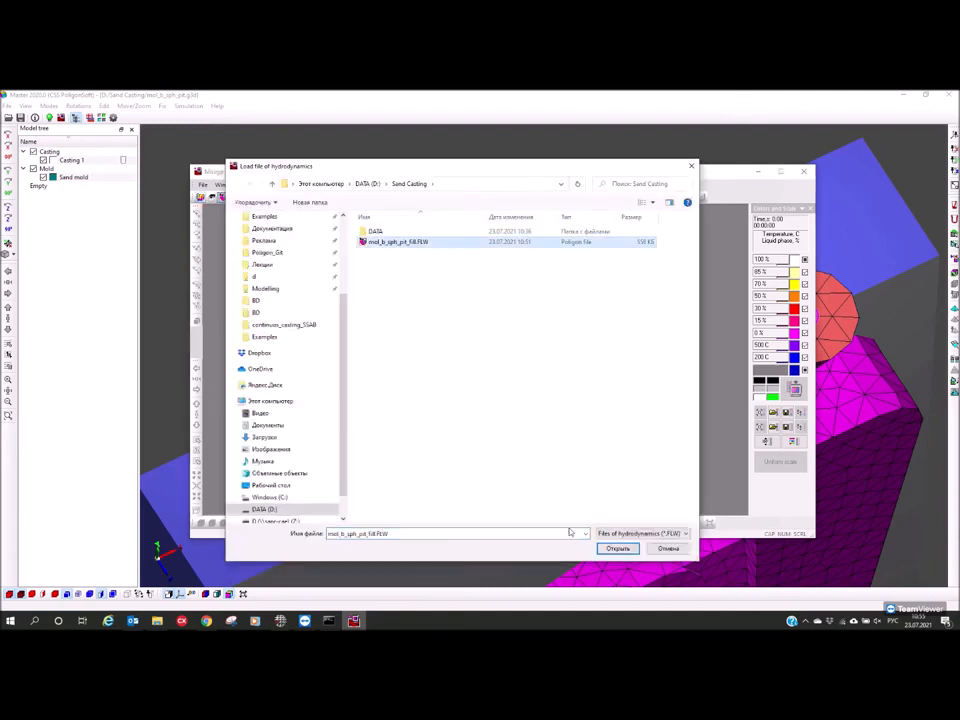
click(600, 547)
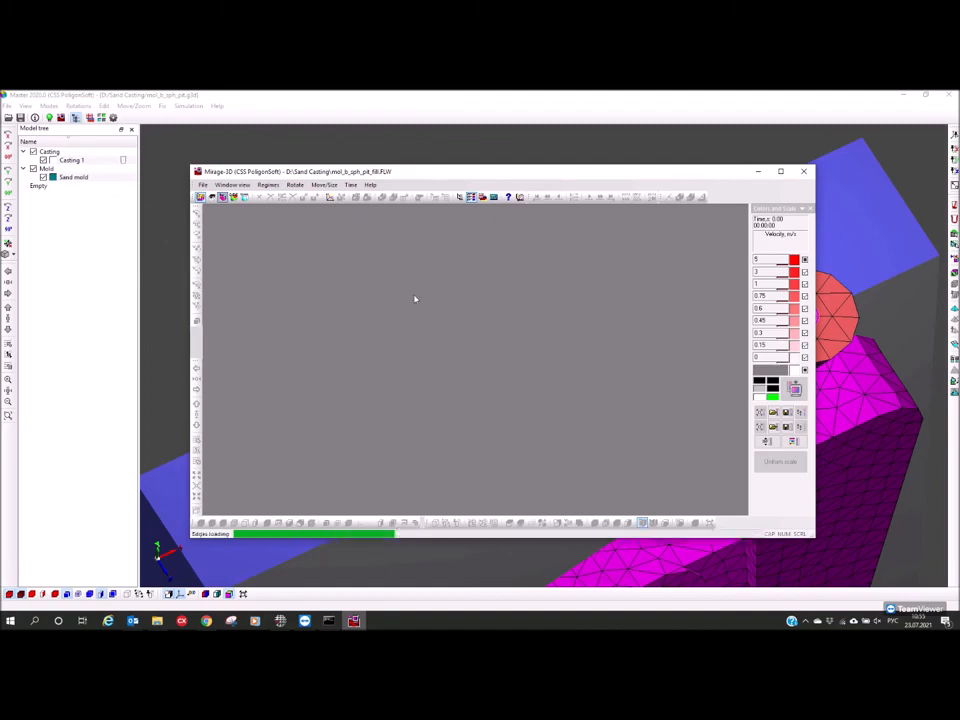
middle_drag(435, 353, 342, 347)
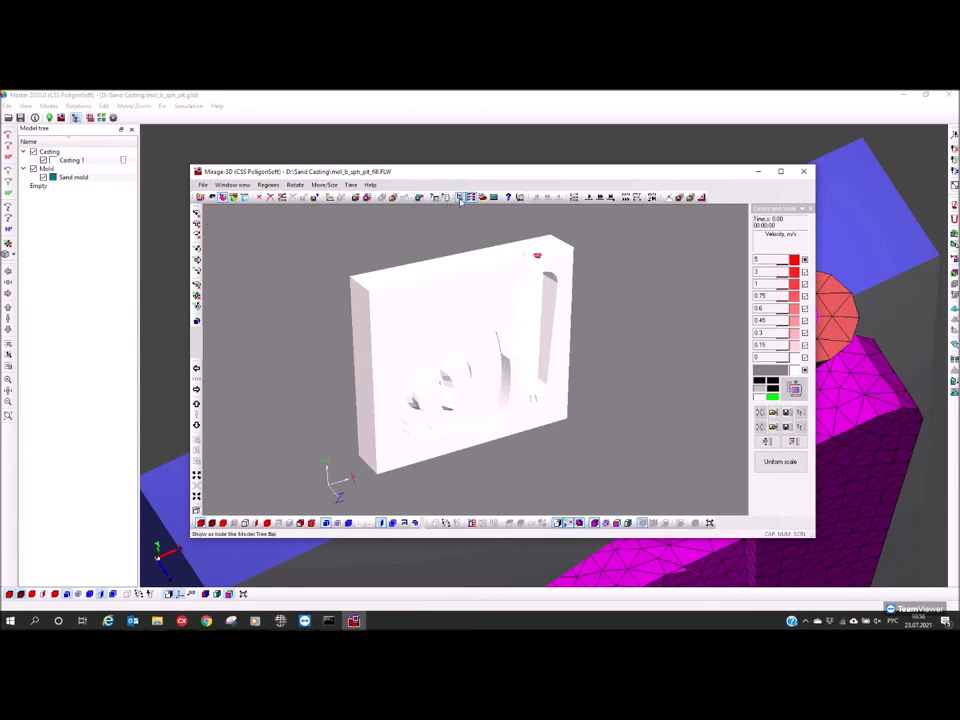
click(460, 198)
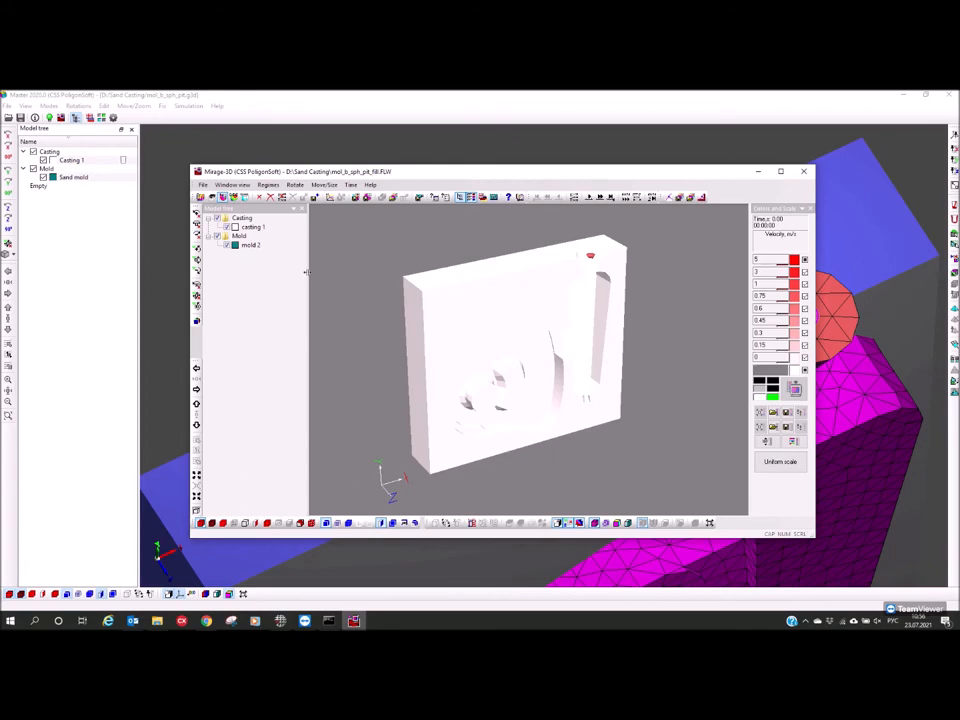
Narrow the model tree and hide the mold so that only the casting is displayed
drag(306, 271, 282, 286)
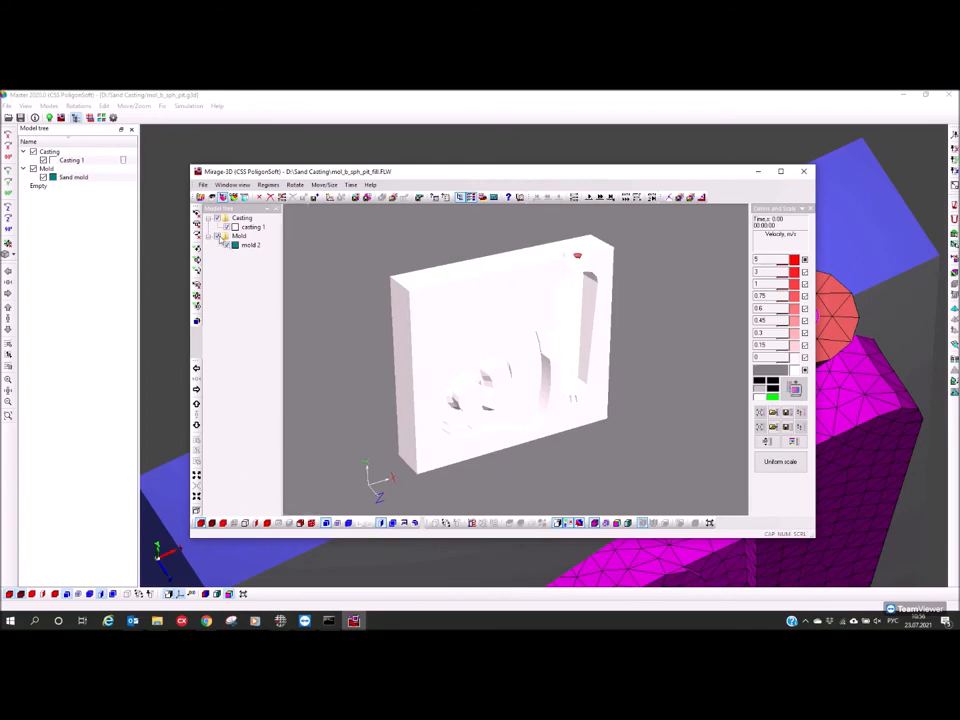
click(226, 245)
middle_drag(438, 298, 341, 346)
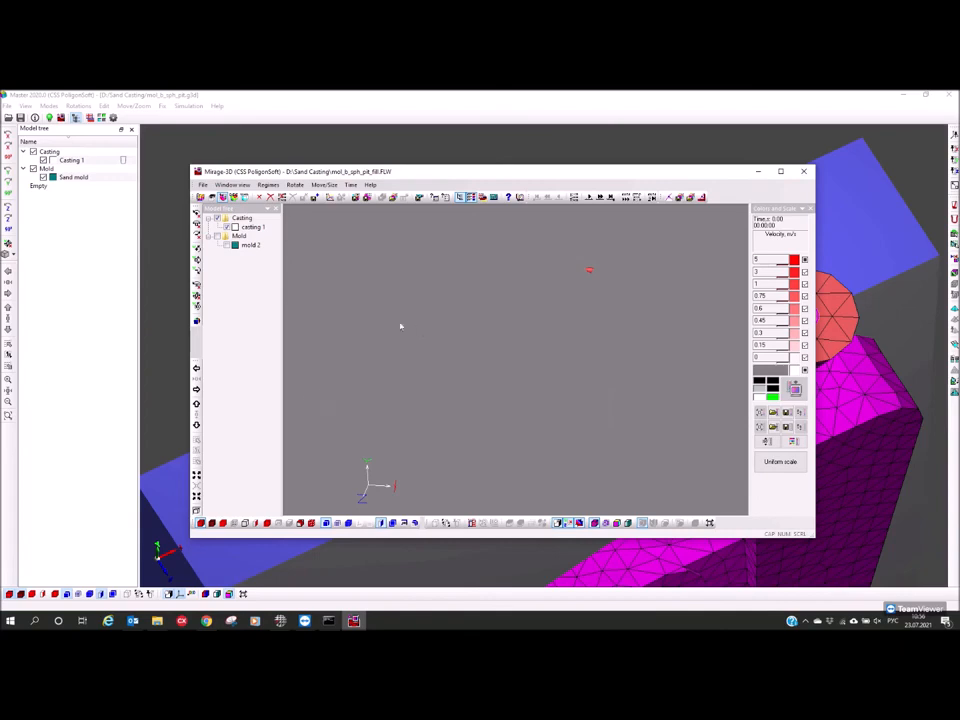
middle_drag(437, 387, 431, 372)
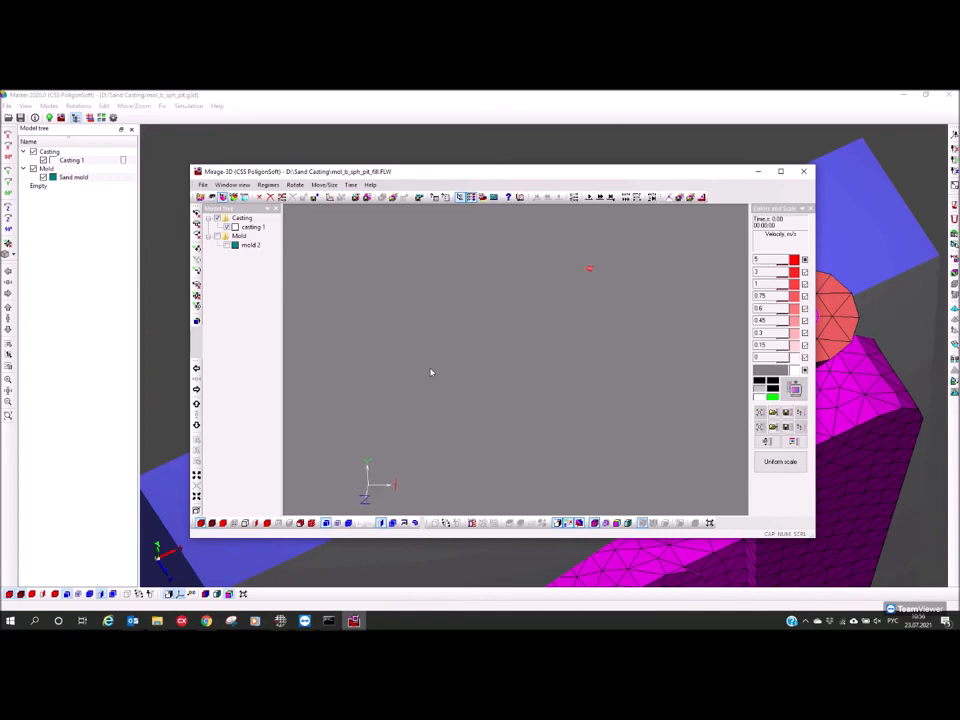
Set the view background to white and apply the multicolor scheme running from red to violet to the velocity scale
click(767, 374)
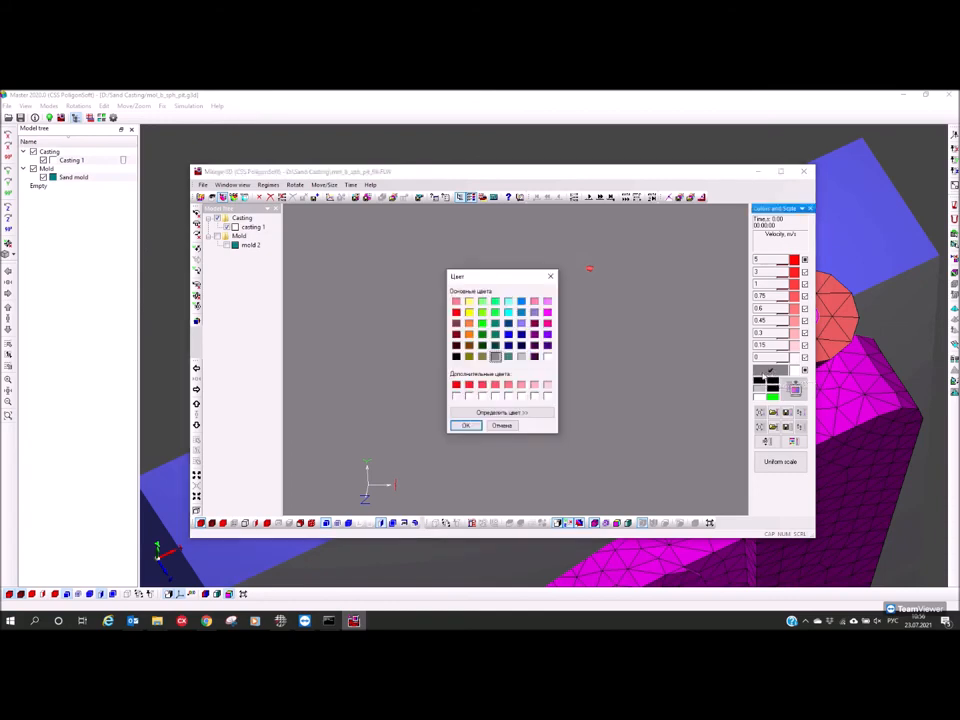
click(465, 425)
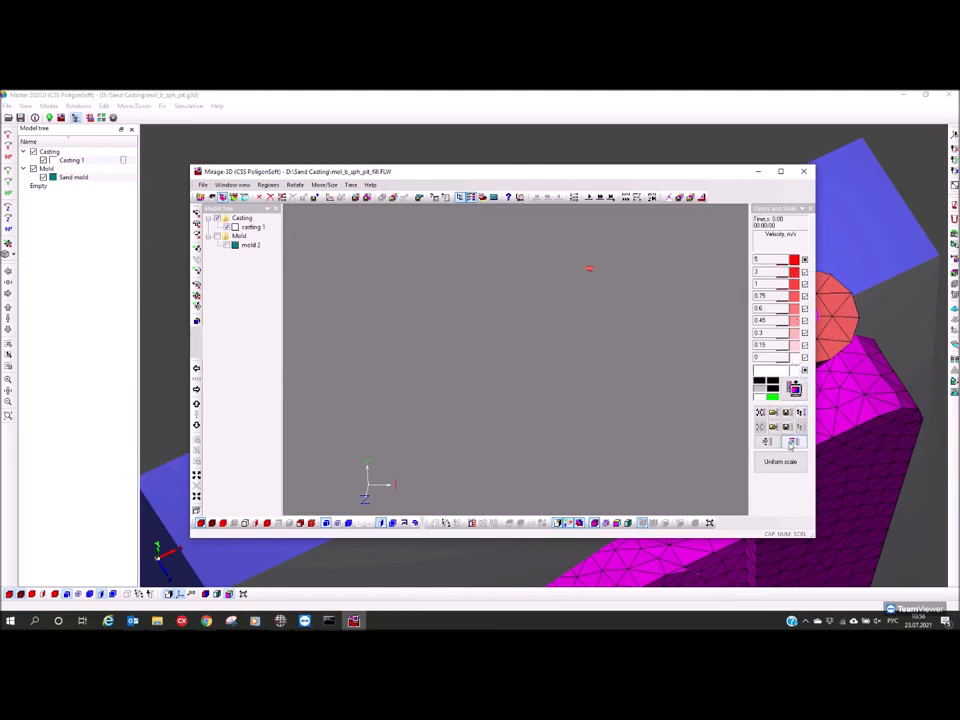
click(794, 442)
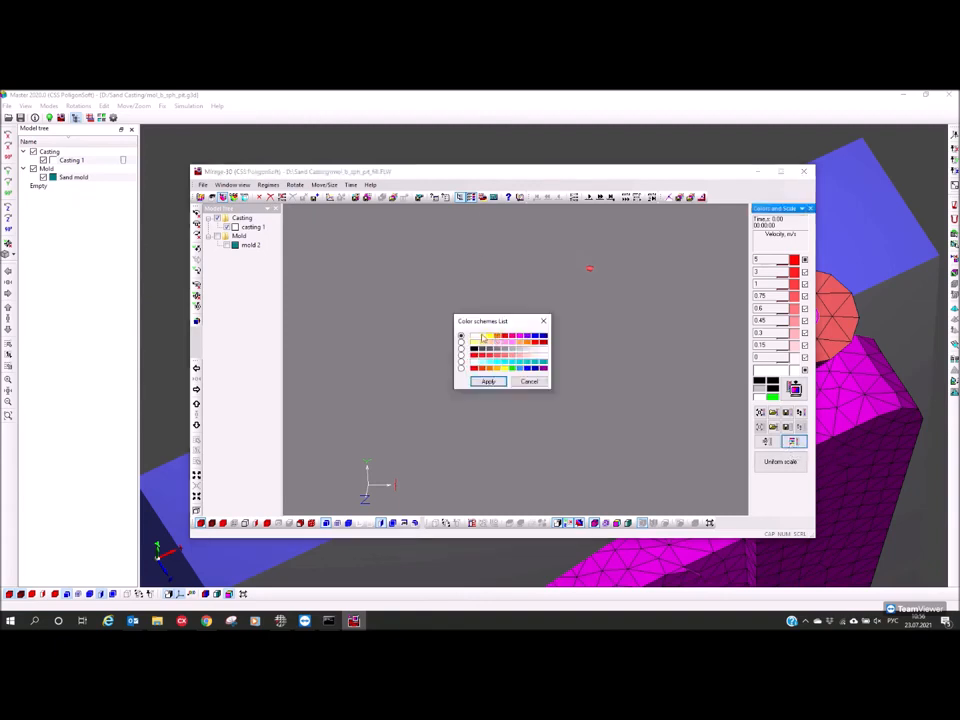
click(462, 371)
click(487, 381)
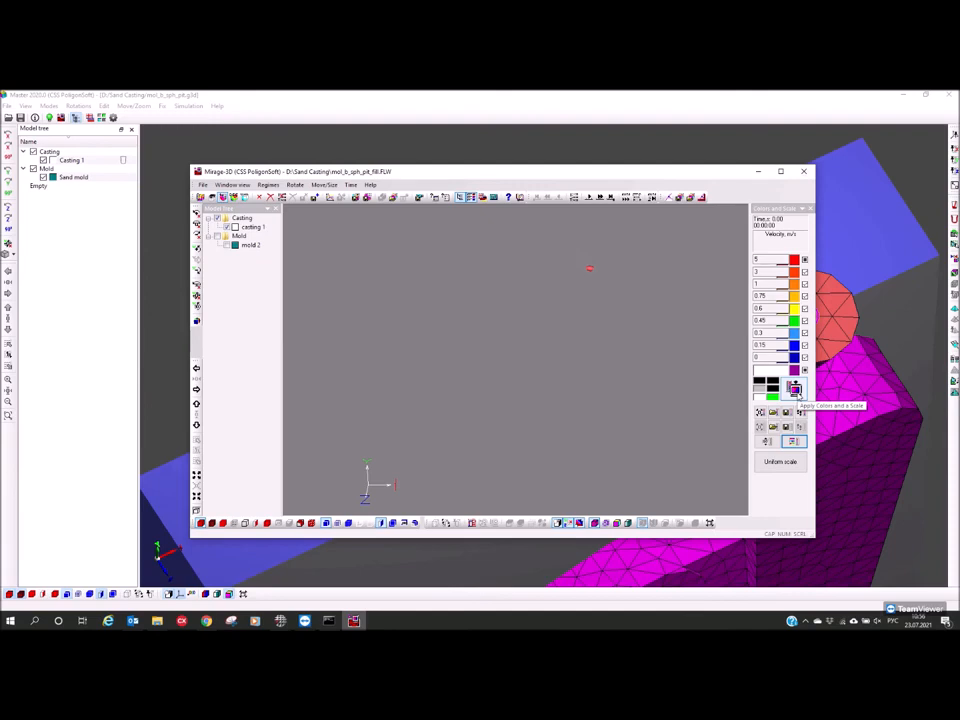
click(795, 389)
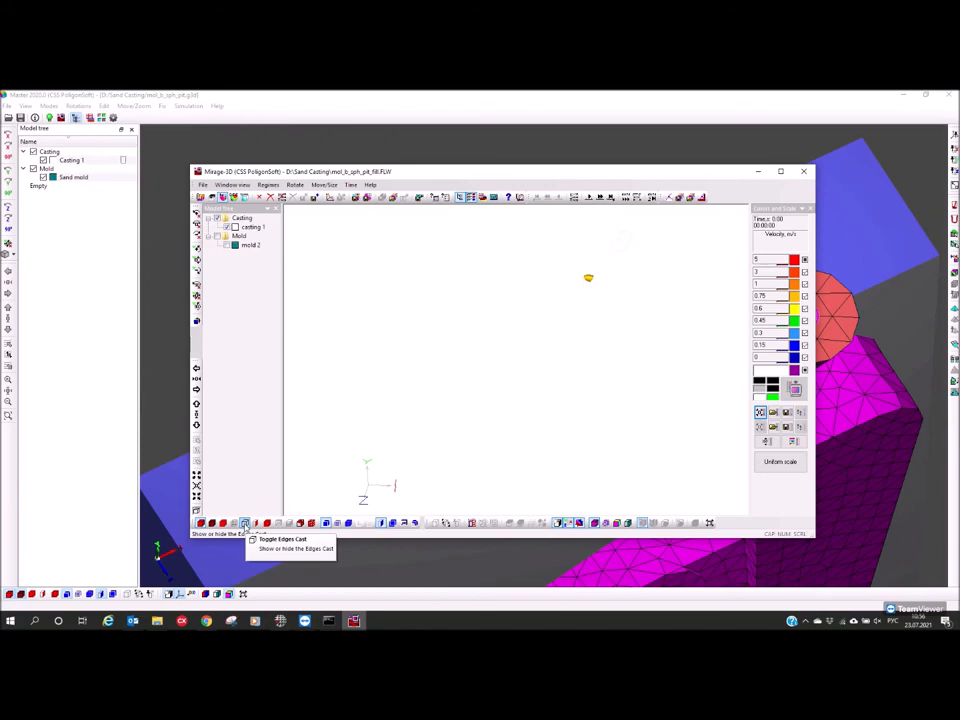
Try the casting's edge display, switch it off, and show the casting as transparent instead
click(244, 524)
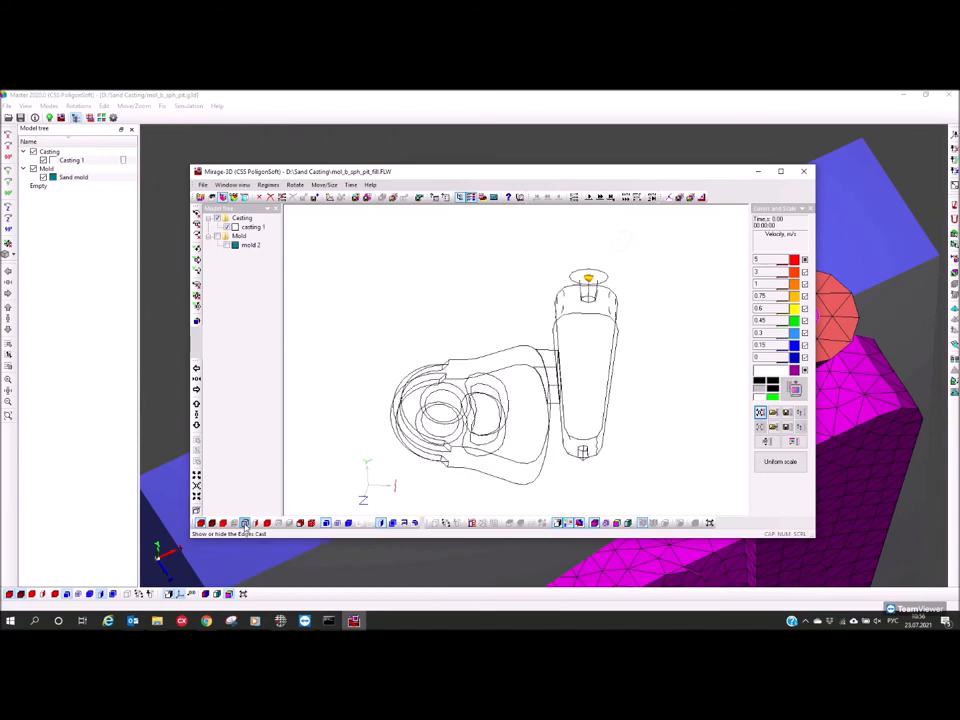
click(245, 525)
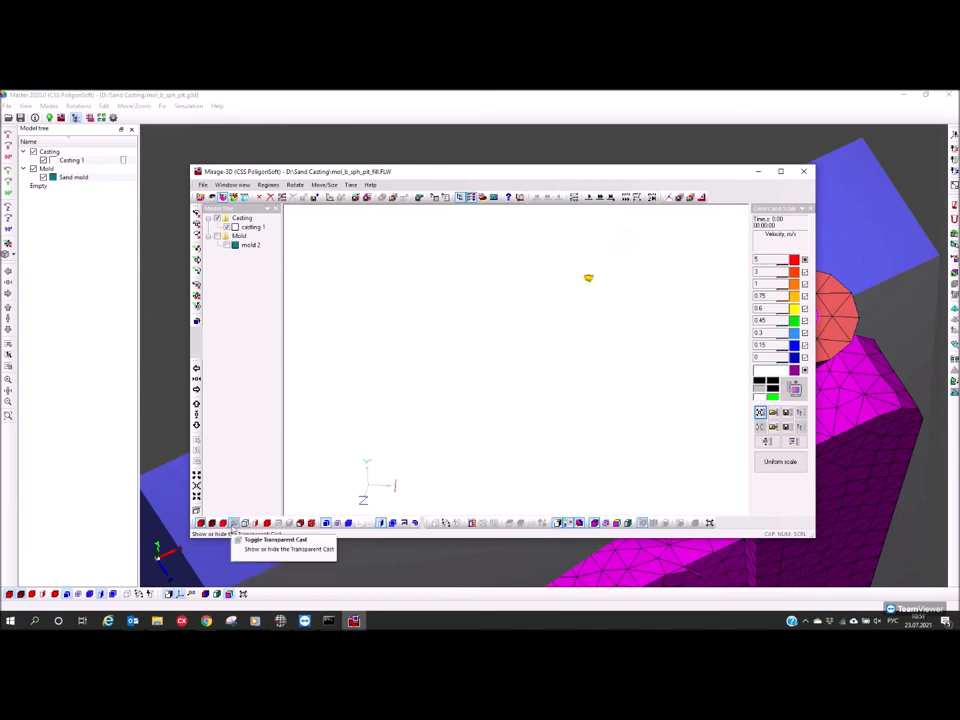
click(233, 524)
drag(334, 444, 530, 371)
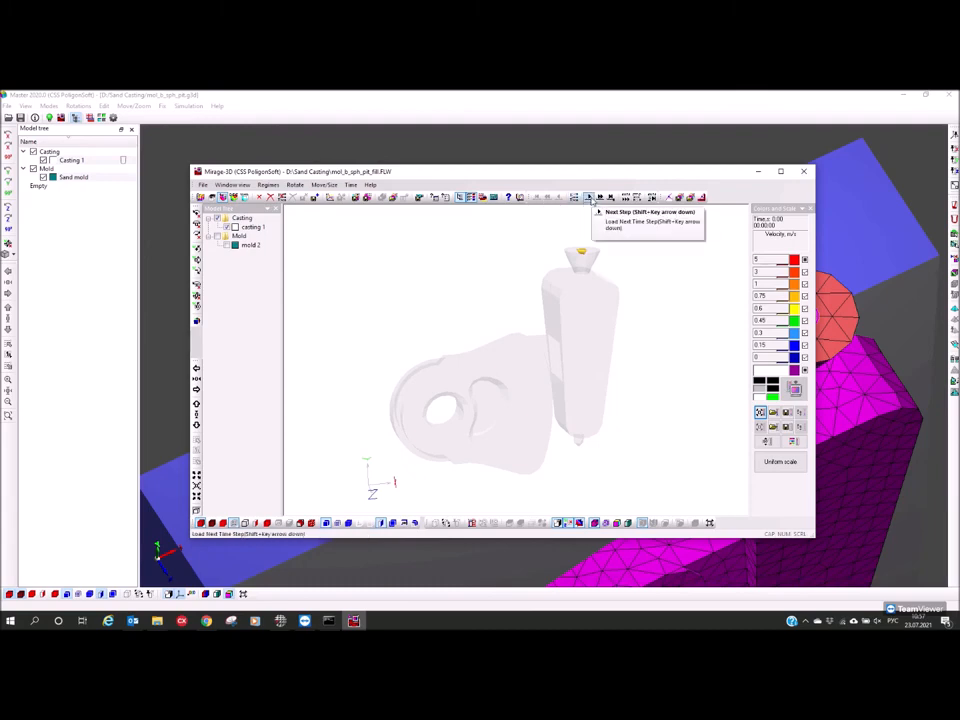
Advance the filling results to the last available time step and examine the metal stream in the transparent casting
click(590, 198)
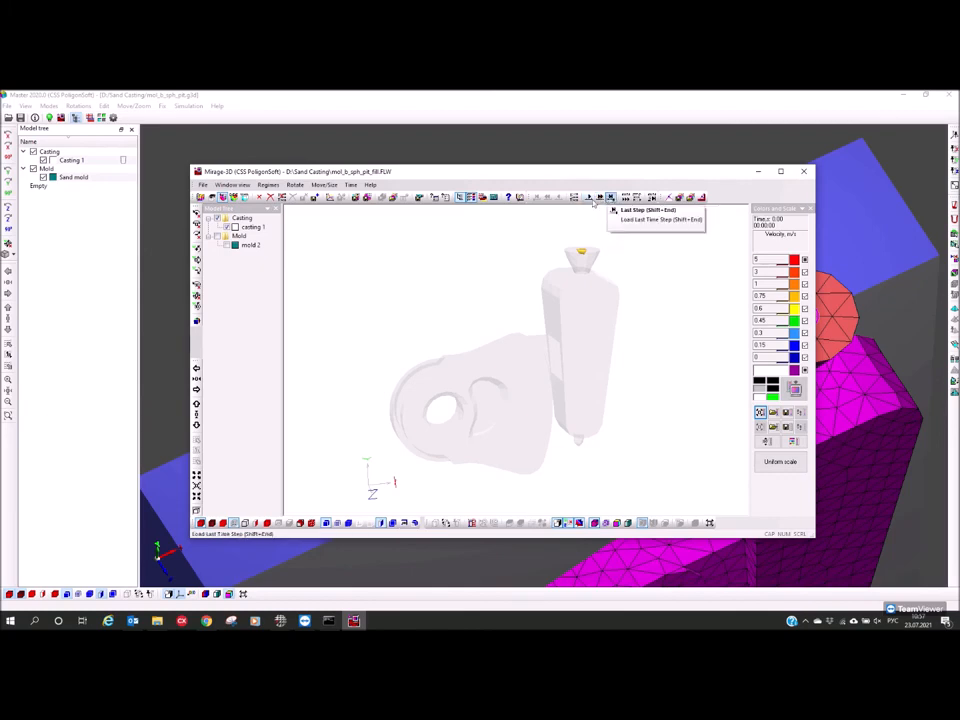
click(590, 199)
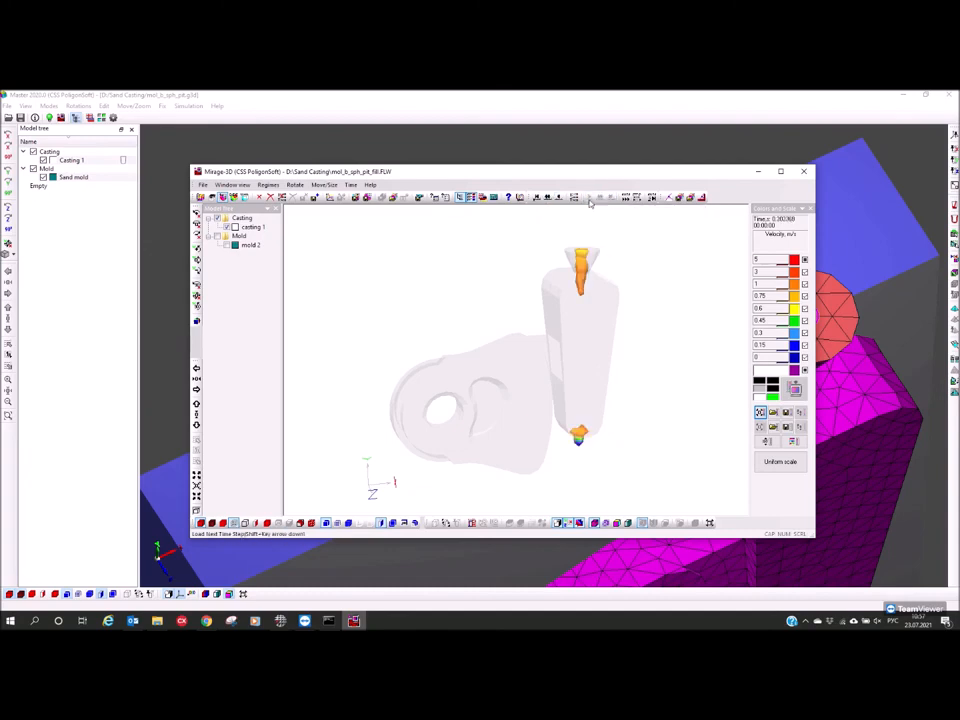
drag(579, 375, 597, 380)
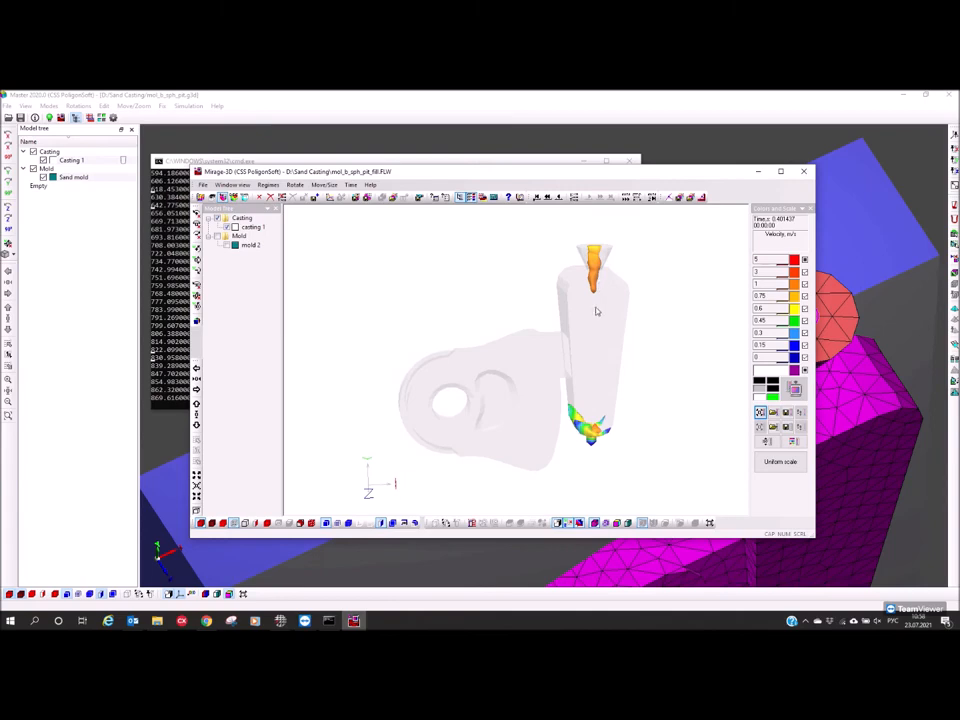
drag(600, 410, 605, 412)
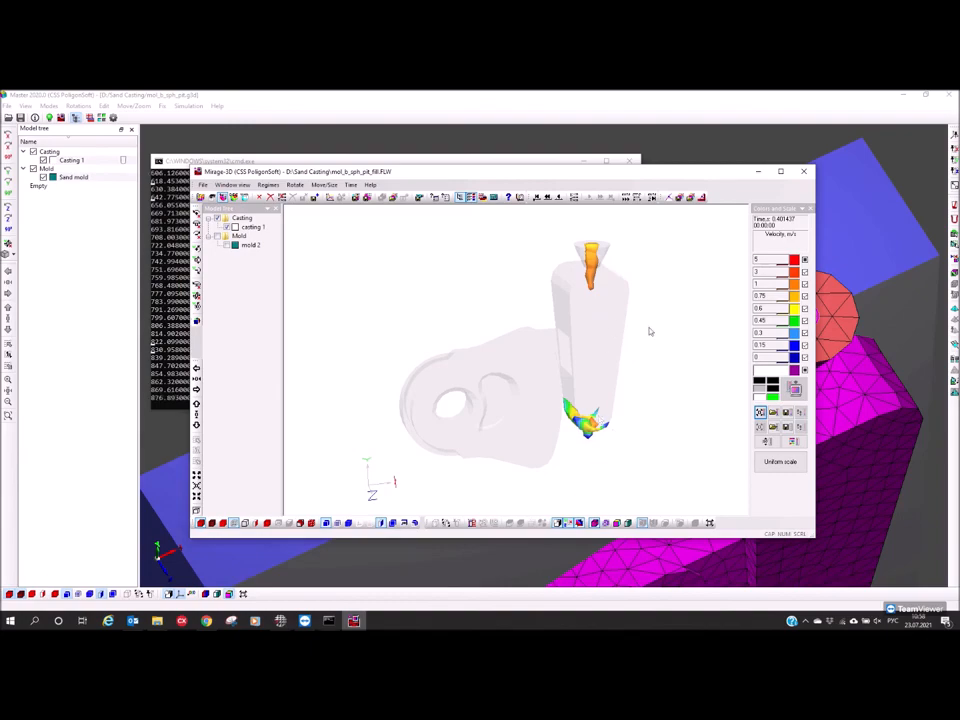
Switch to Master, examine the casting and gating geometry in the mold from several angles, and minimize Master to return to the results
click(889, 338)
drag(891, 355, 810, 420)
right_drag(810, 420, 699, 339)
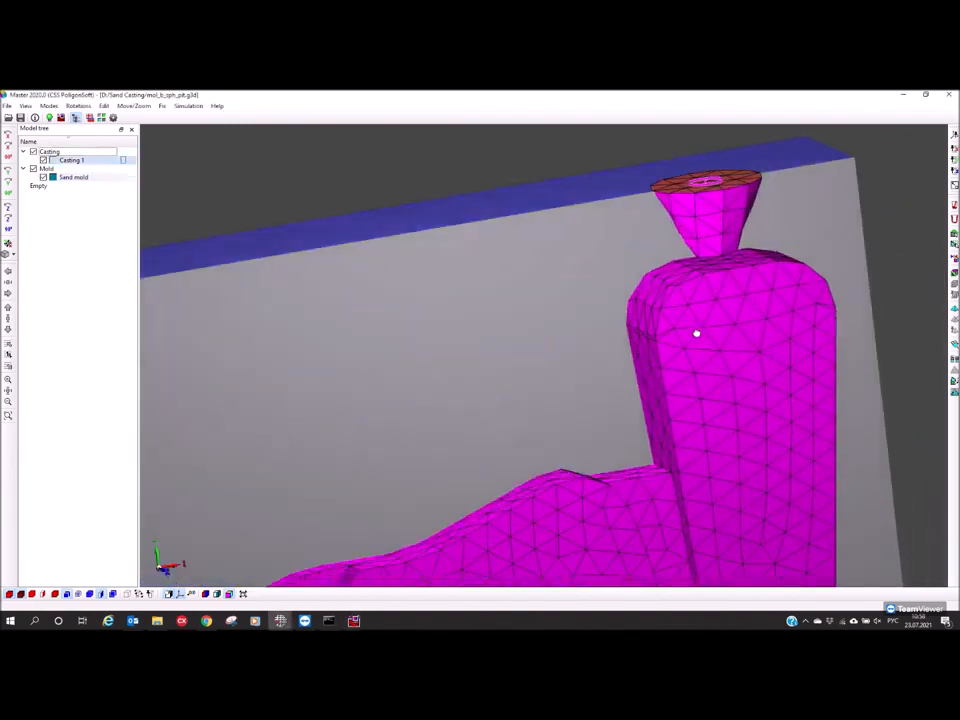
scroll(674, 388, down, 3)
scroll(674, 388, down, 3)
drag(658, 536, 694, 569)
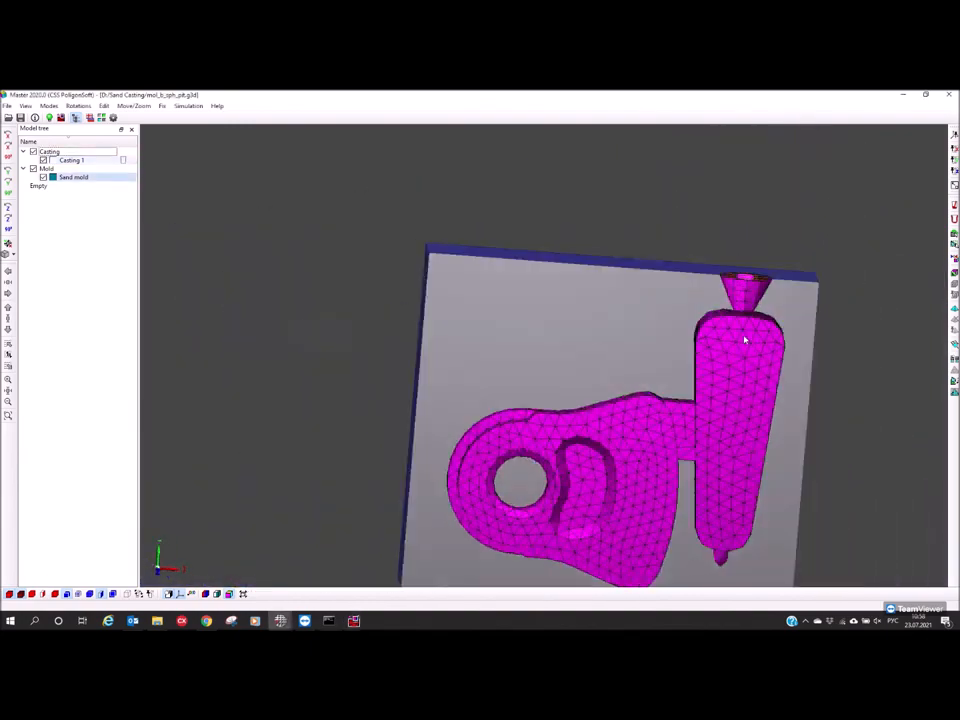
drag(748, 471, 545, 487)
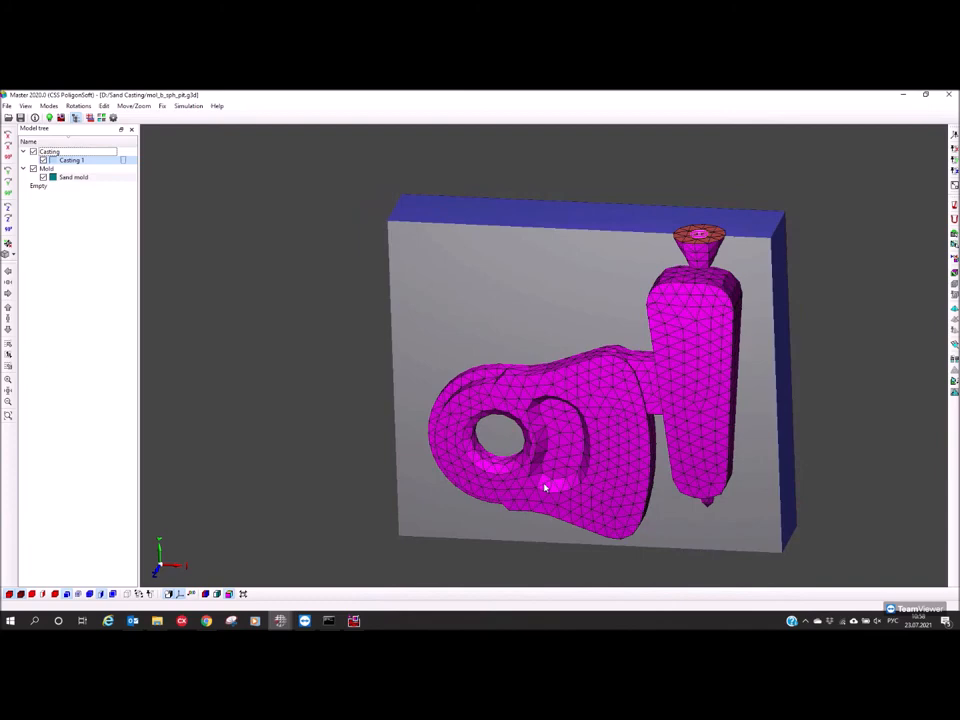
drag(519, 360, 553, 379)
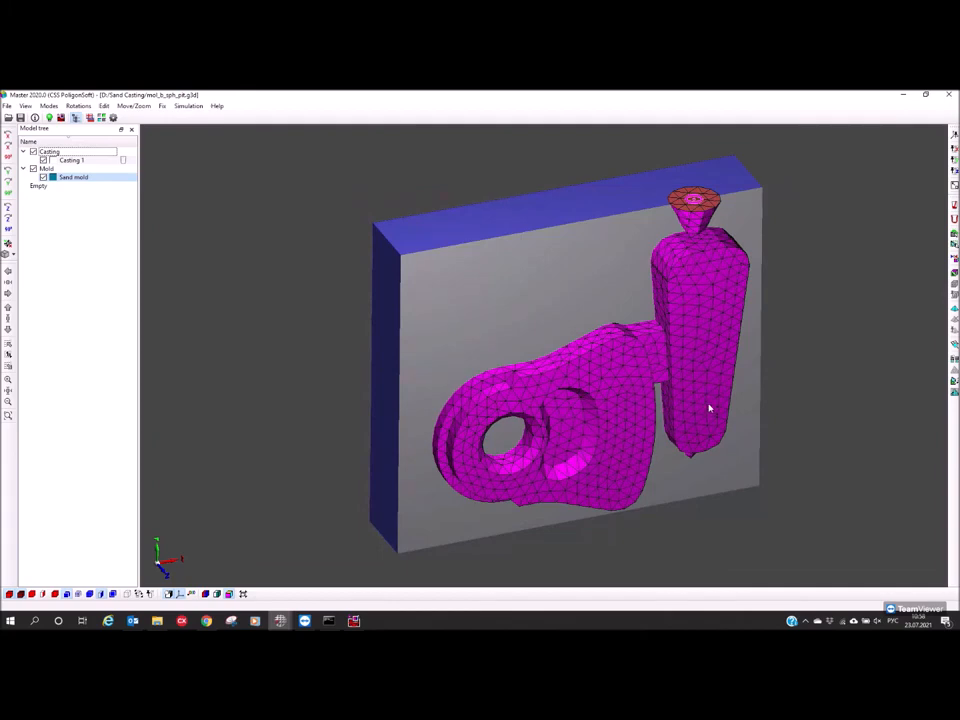
drag(709, 408, 700, 405)
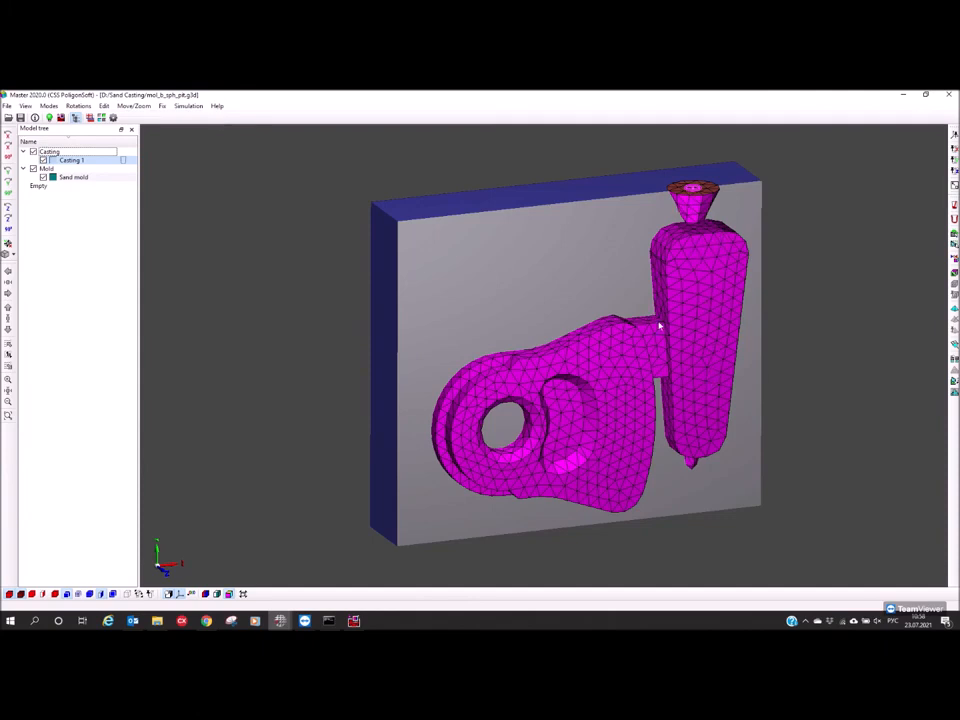
click(904, 97)
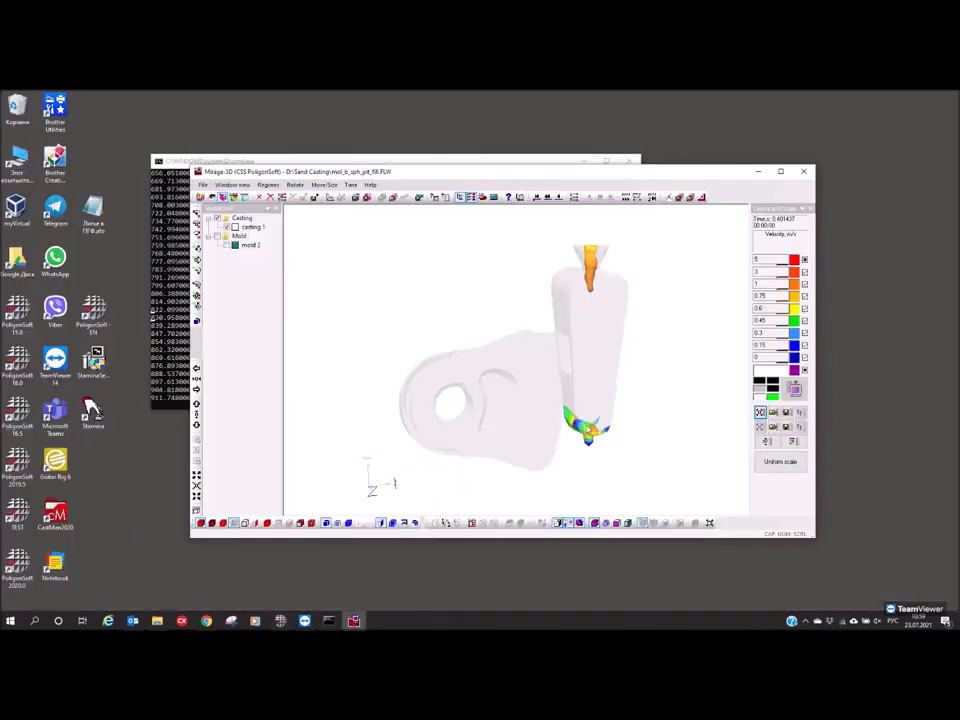
Reposition the Mirage-3D window and increase its height to enlarge the results view
drag(569, 402, 536, 414)
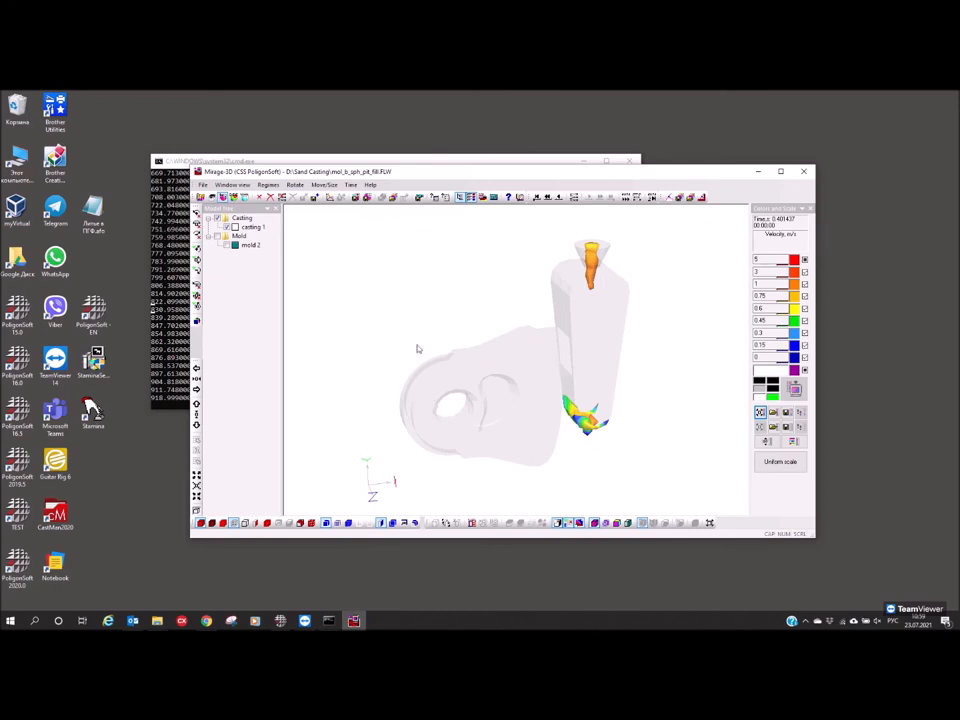
drag(536, 176, 579, 186)
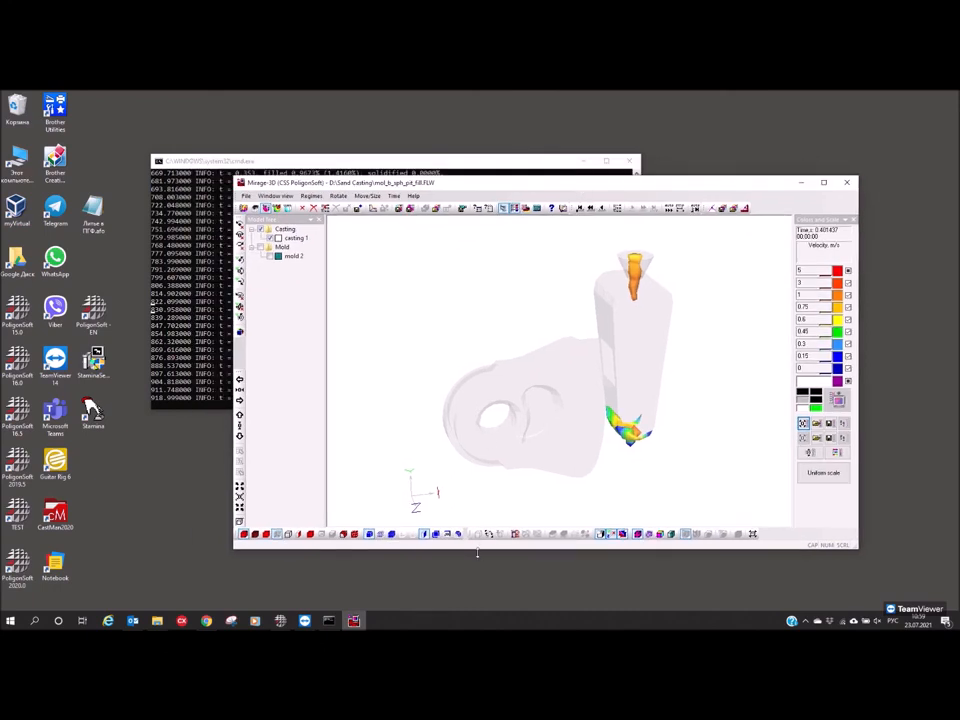
drag(477, 553, 480, 598)
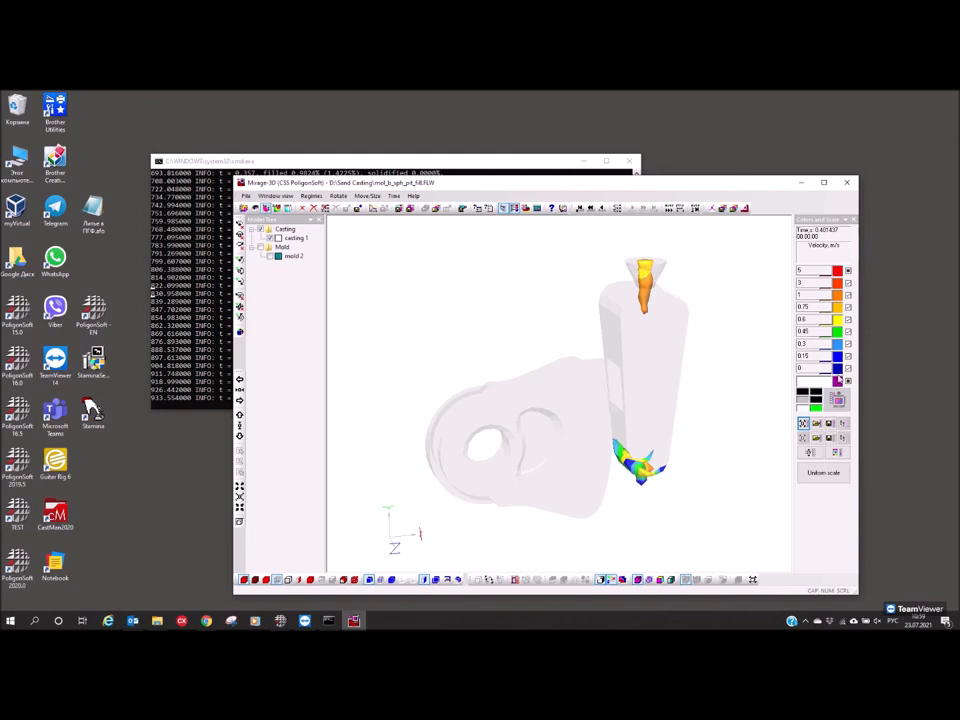
Probe the flow velocity at three points along the metal stream below the pouring cup and remove the probe markers
drag(630, 373, 626, 367)
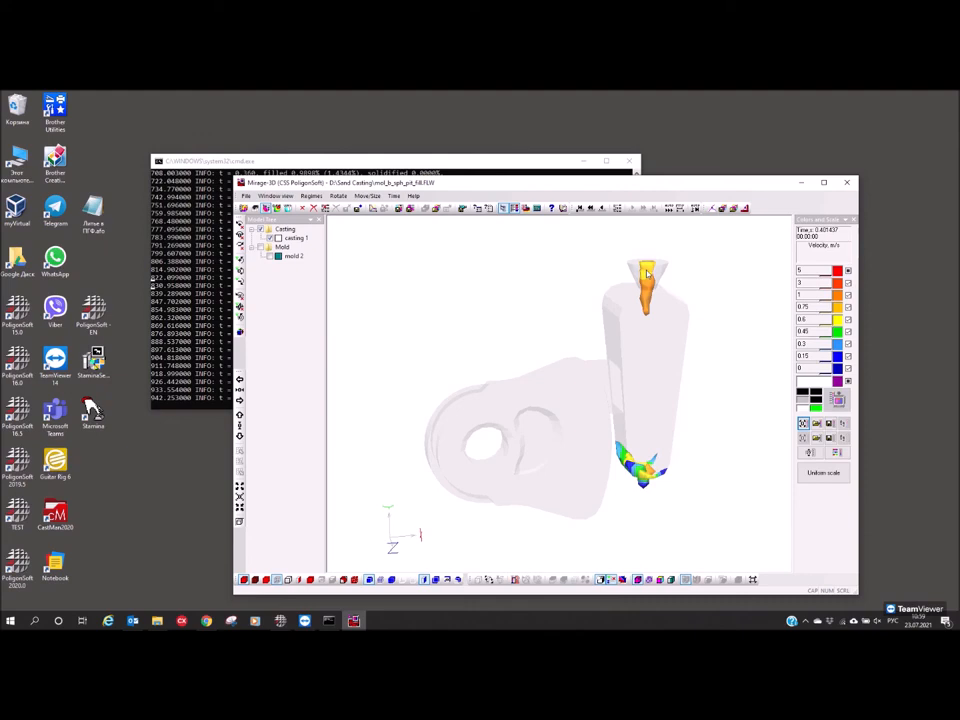
click(647, 273)
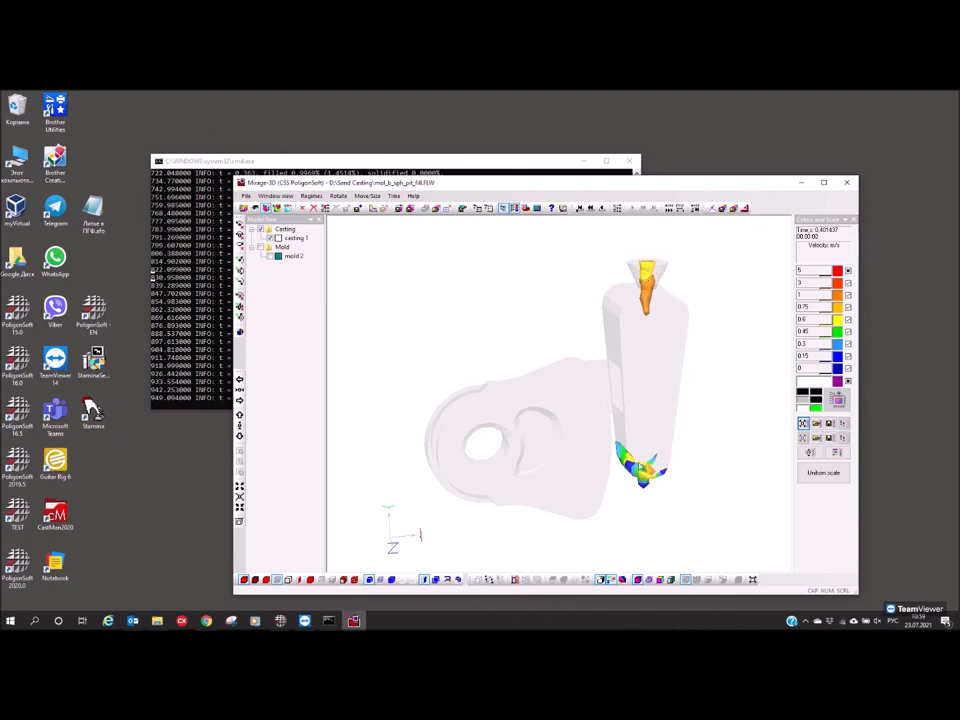
click(651, 272)
click(648, 296)
click(645, 289)
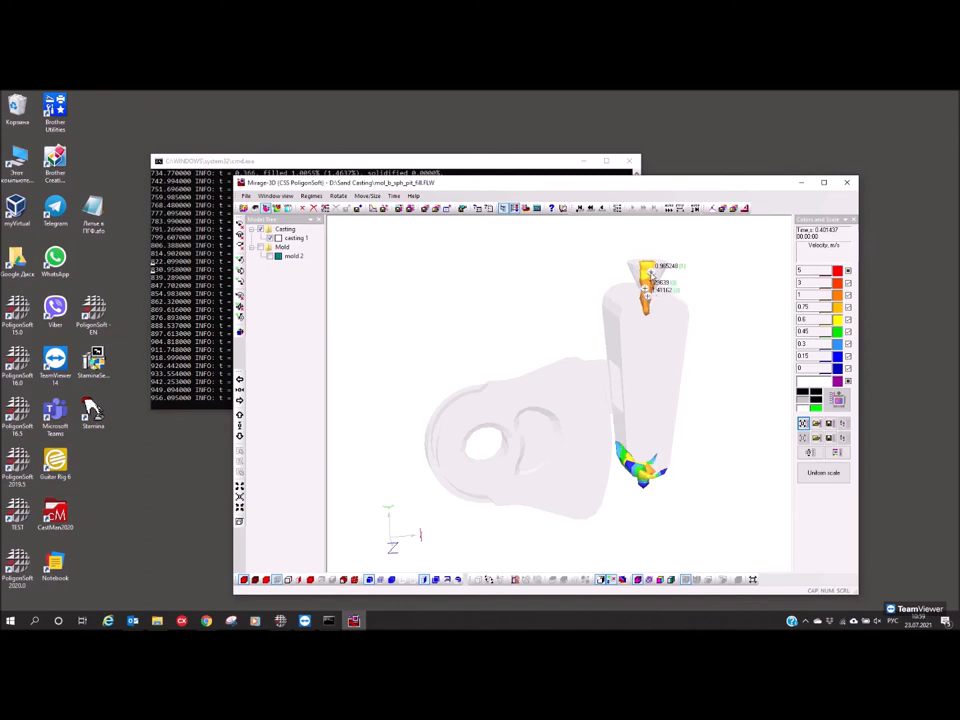
click(652, 275)
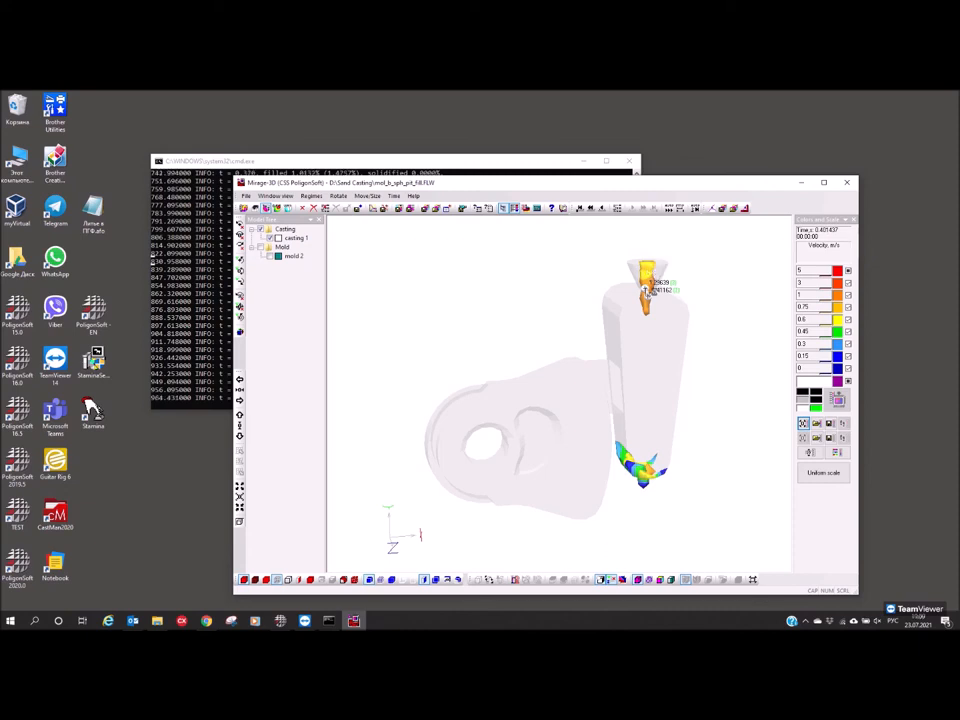
click(646, 290)
click(646, 295)
Probe the flow velocity on the metal surface in the pouring cup
click(806, 283)
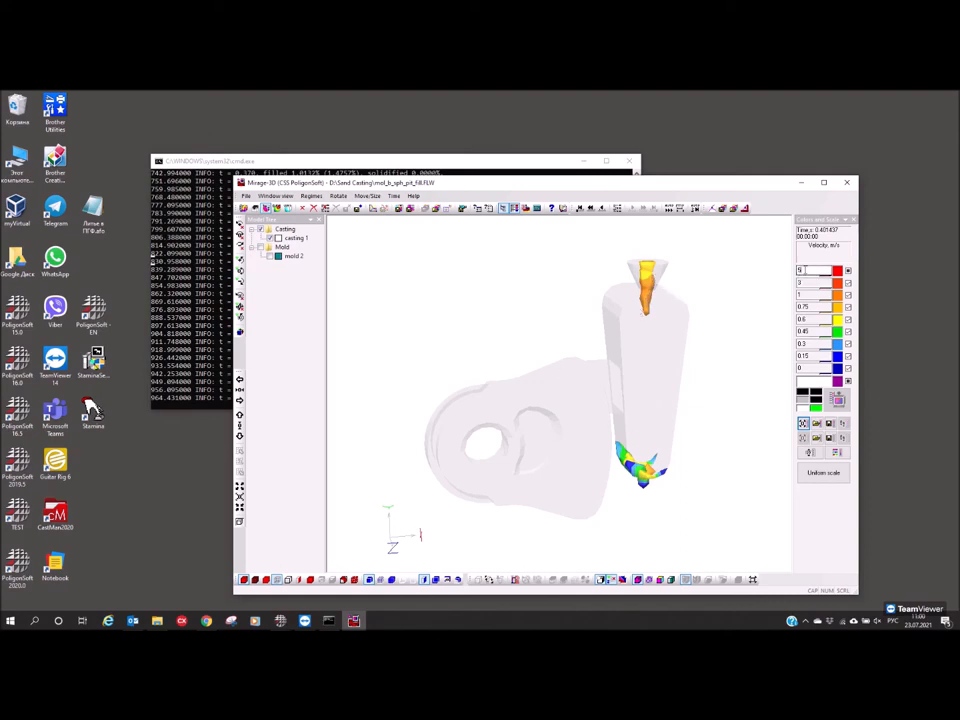
double_click(803, 271)
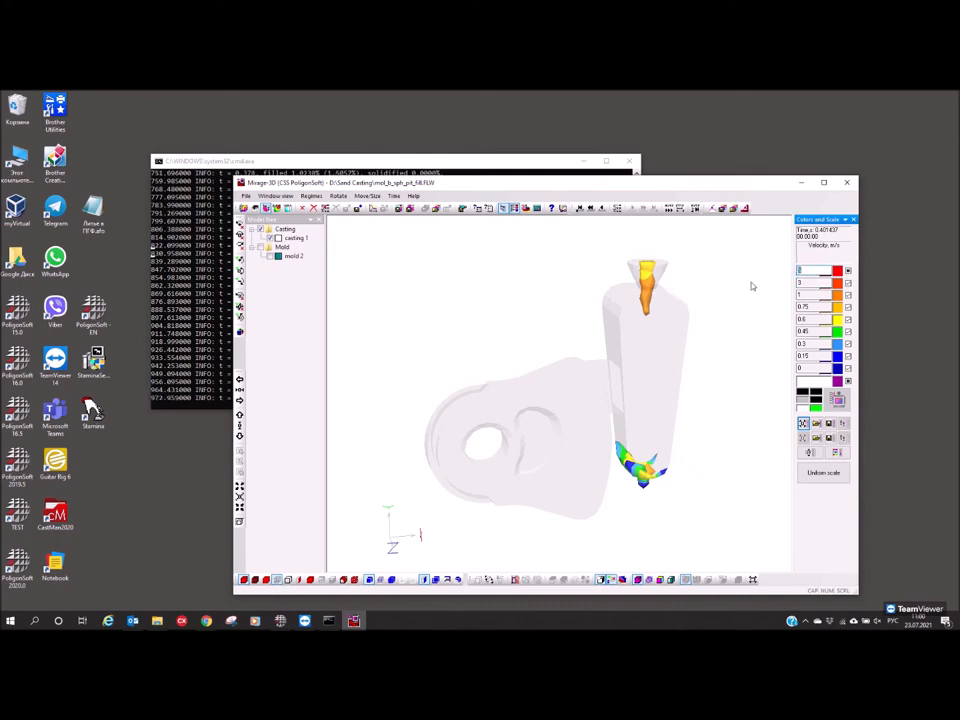
drag(653, 330, 641, 347)
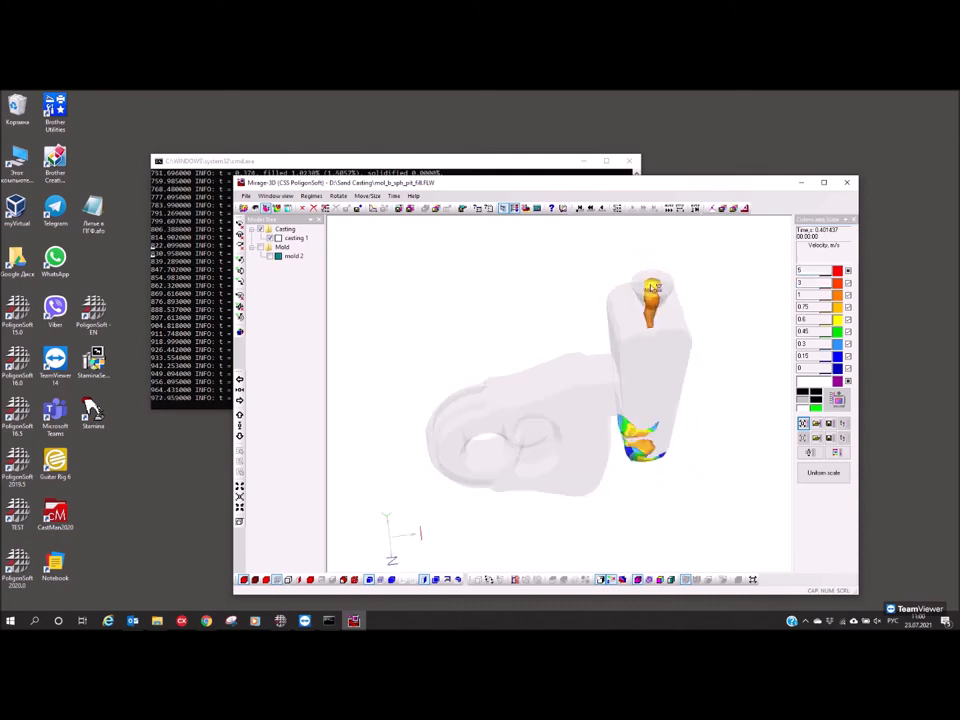
click(650, 283)
drag(659, 288, 656, 271)
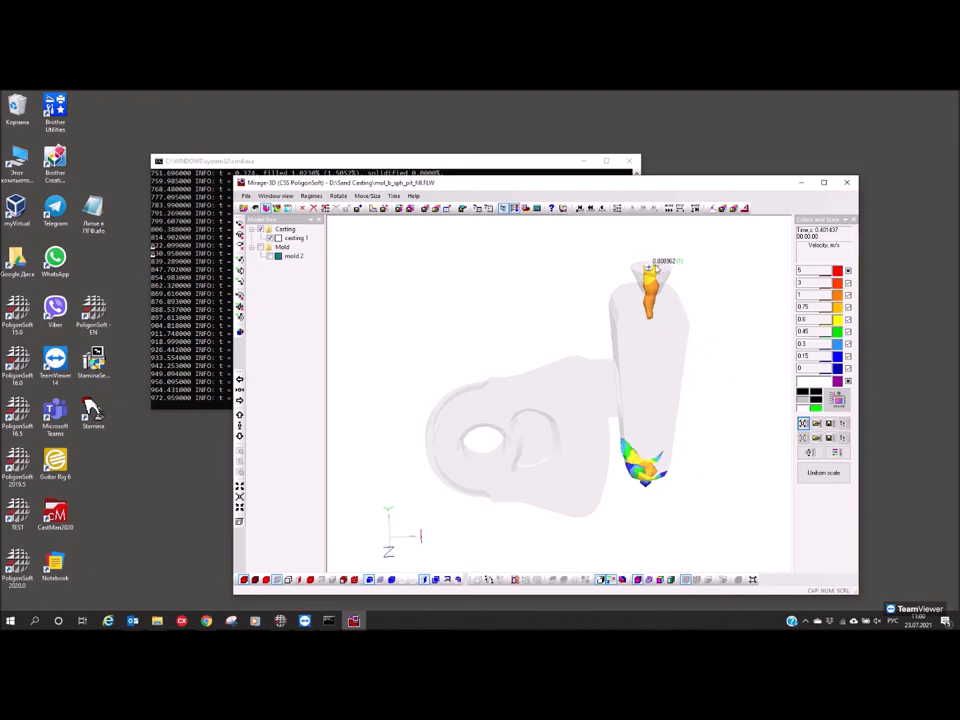
Set the top velocity scale value to 1, release the next four colors, and recalculate the levels between 1 and 0.45
click(811, 271)
drag(811, 271, 722, 283)
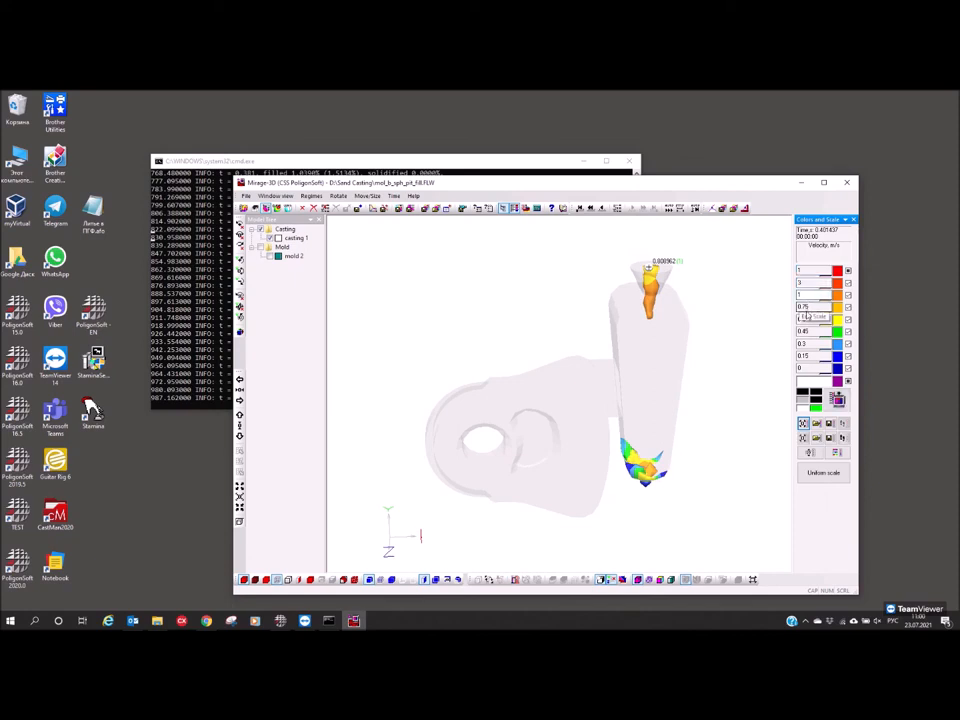
click(848, 284)
click(848, 296)
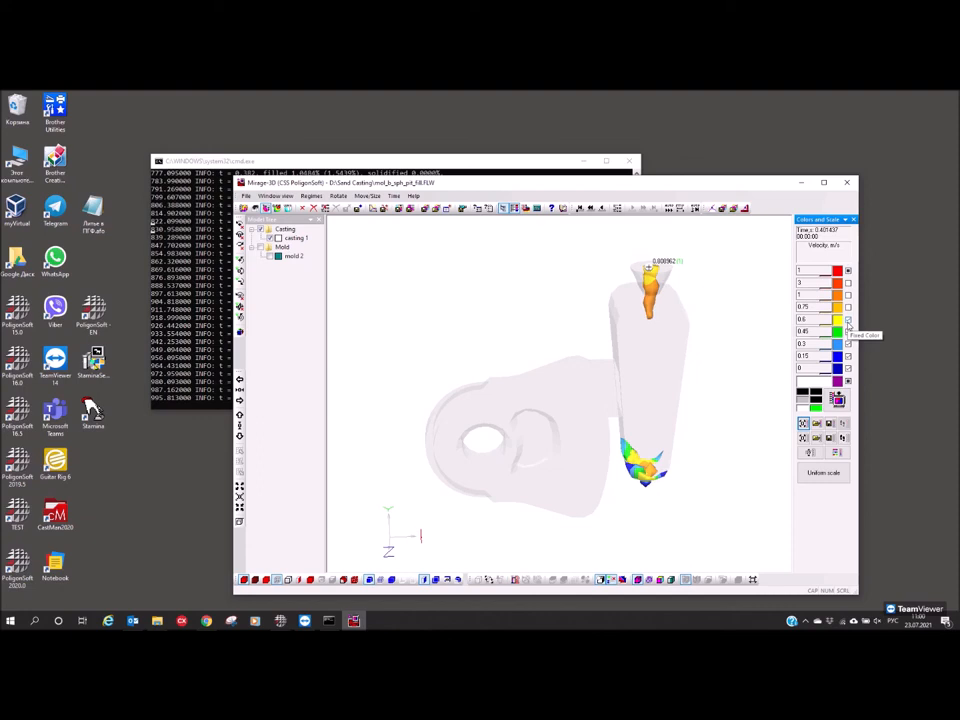
click(849, 323)
click(811, 270)
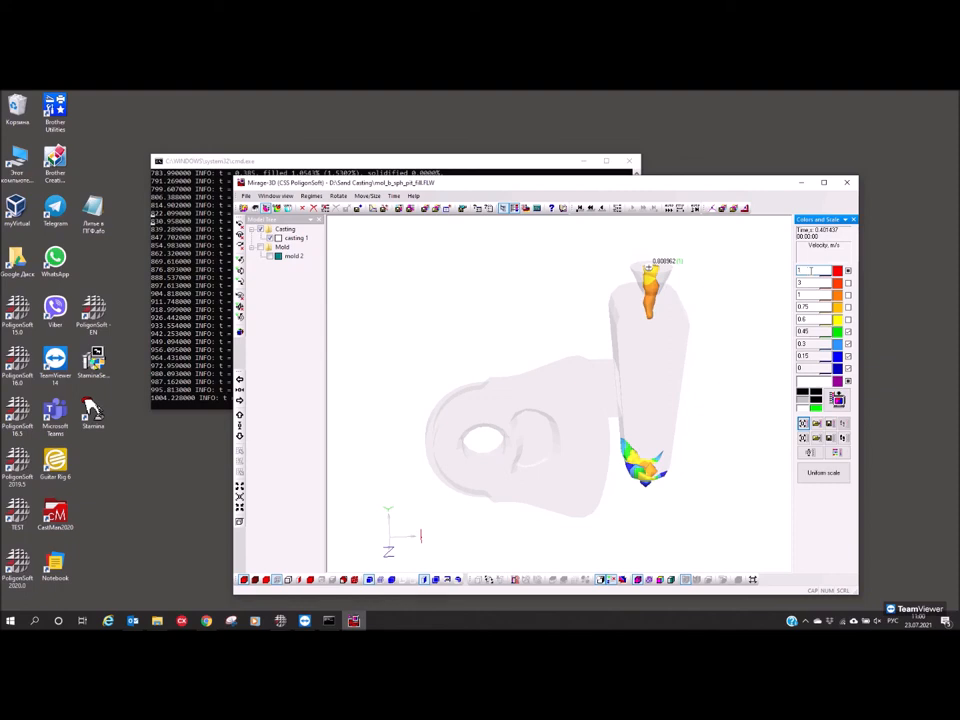
key(Return)
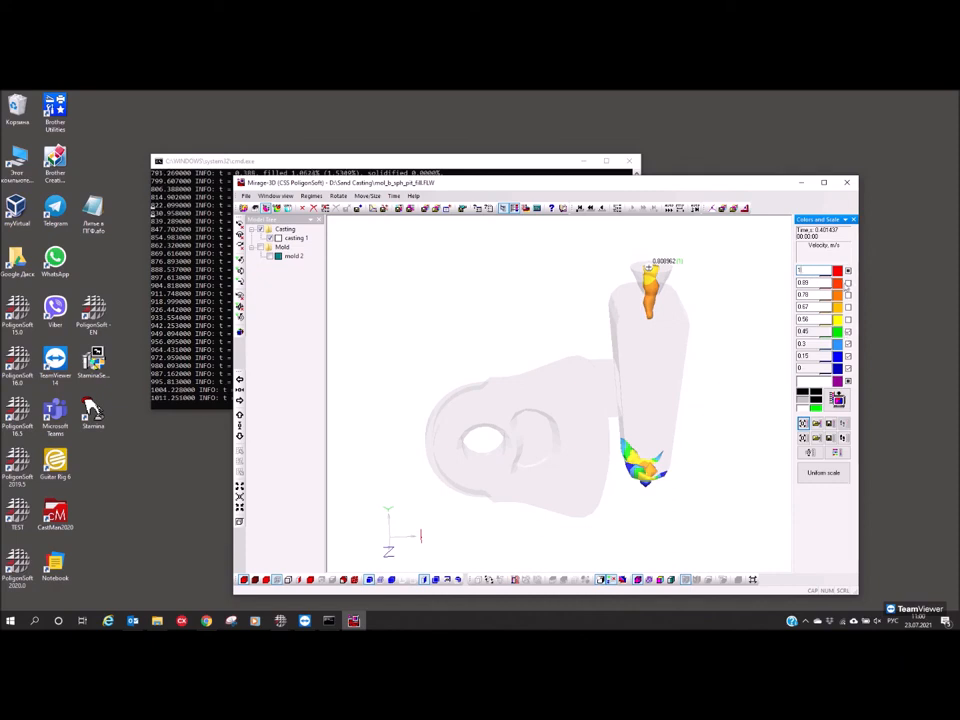
Fix the four released colors, set the lowest four velocity levels to 0.001, 0.05, 0.1 and 0.5, and apply the scale
click(848, 321)
click(849, 309)
click(849, 297)
click(849, 284)
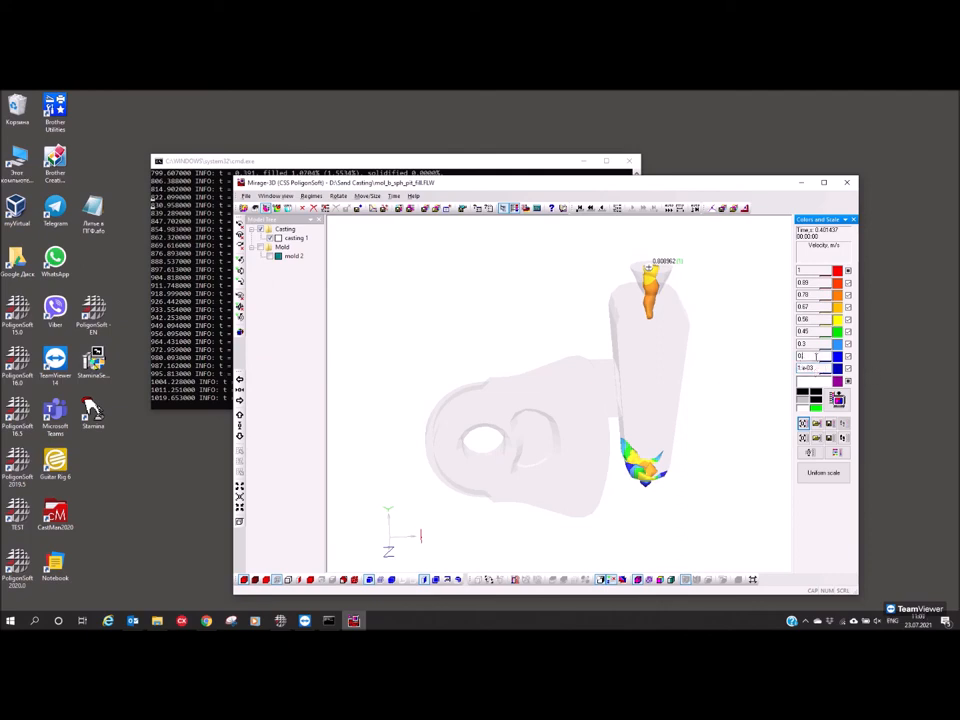
text(.05)
key(Return)
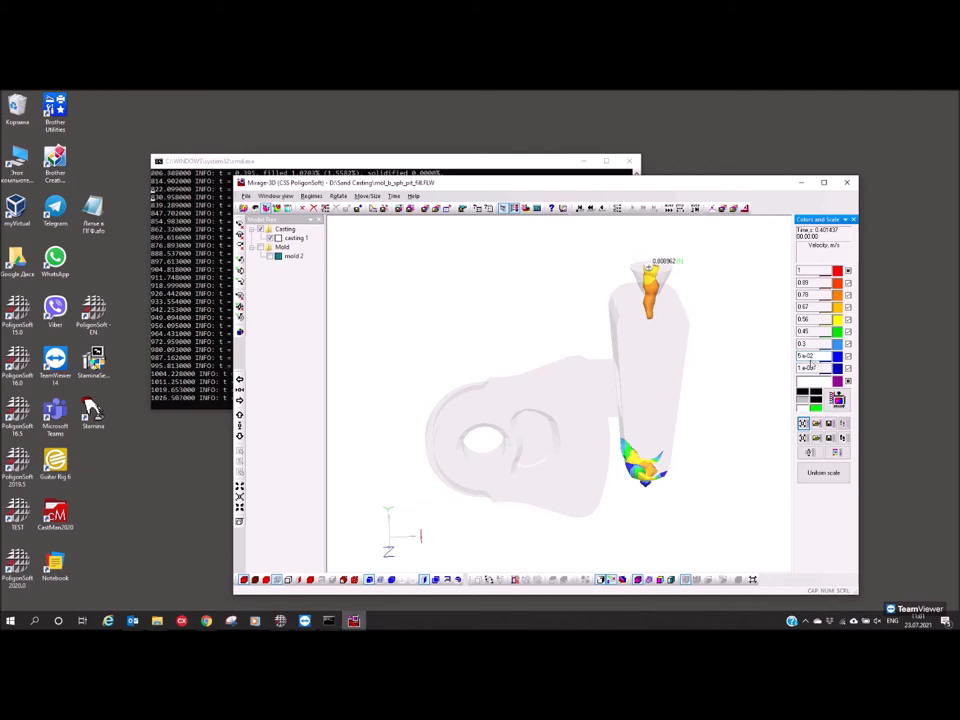
click(815, 343)
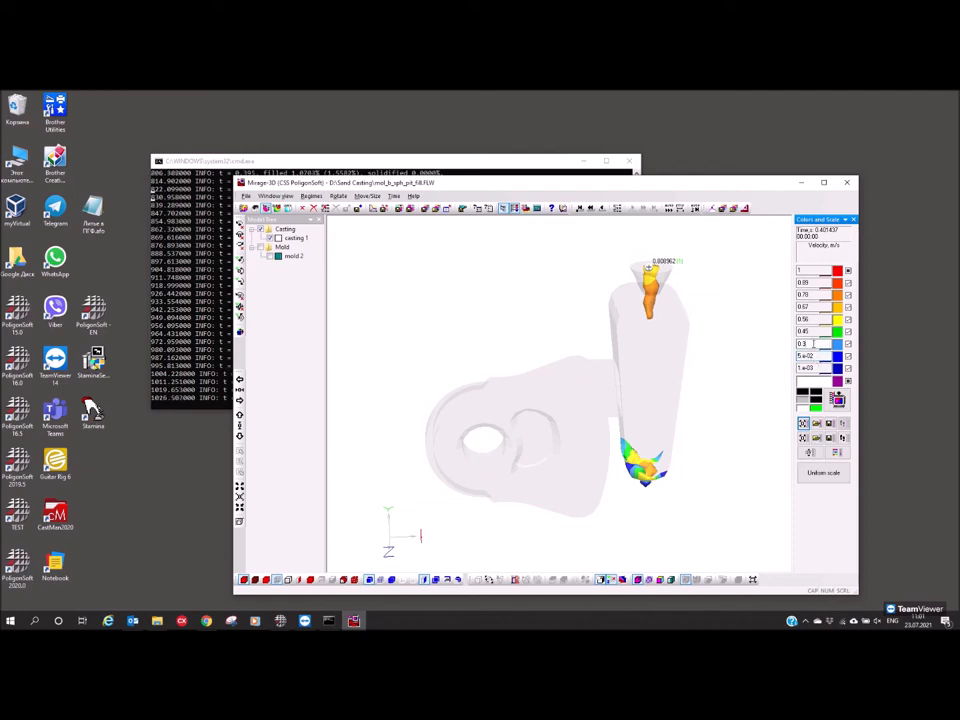
click(804, 332)
click(839, 400)
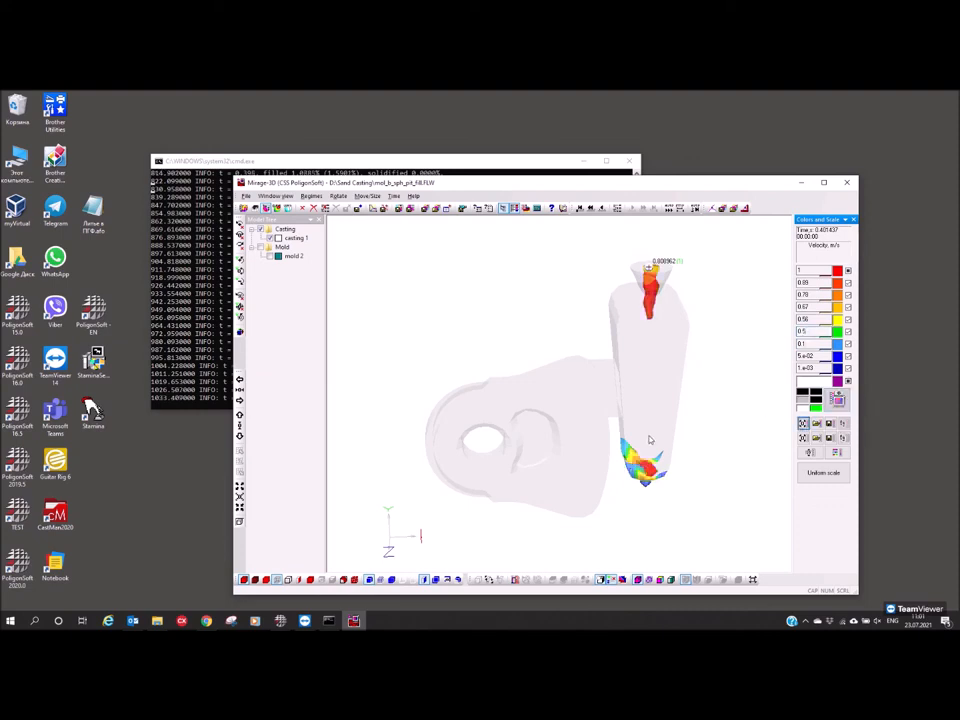
Close the simulation console and reposition the Mirage-3D window for viewing the velocity results
drag(622, 440, 652, 248)
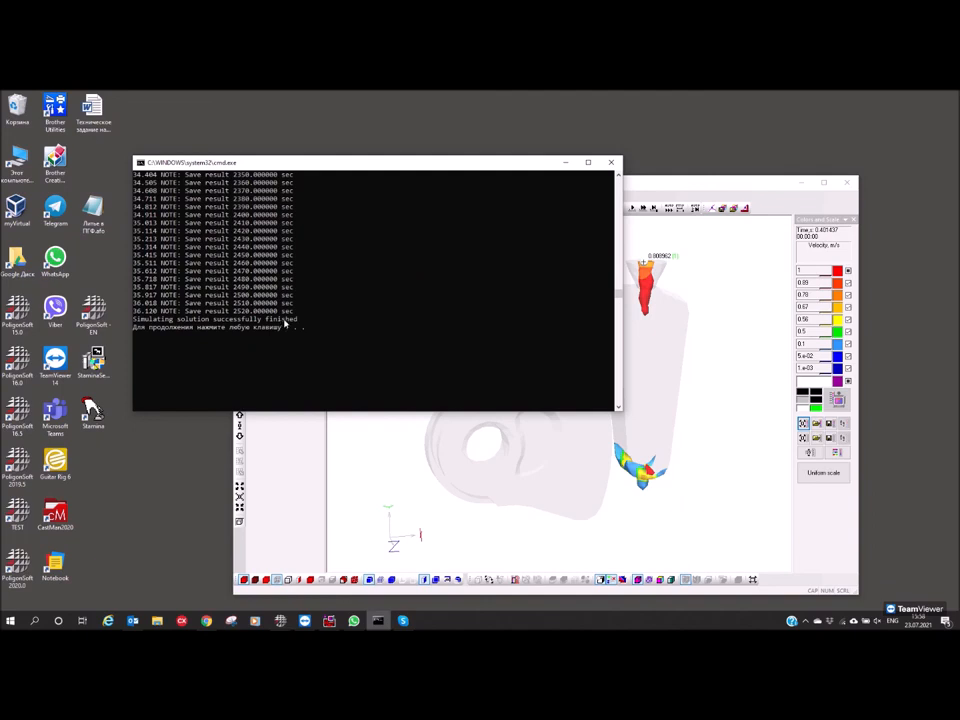
click(360, 319)
key(Return)
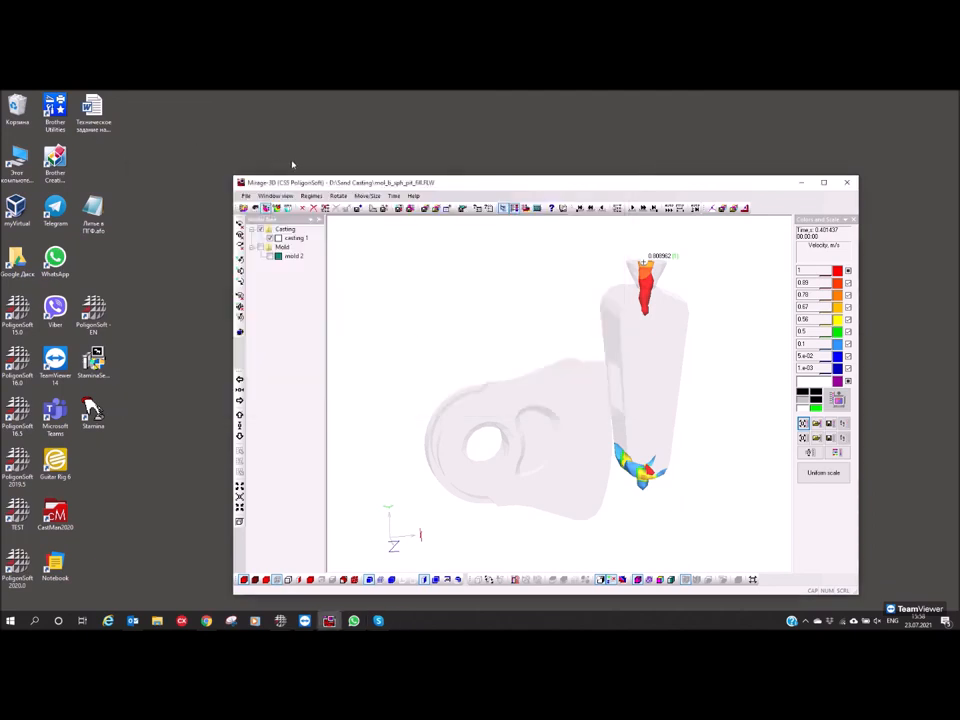
drag(292, 186, 262, 177)
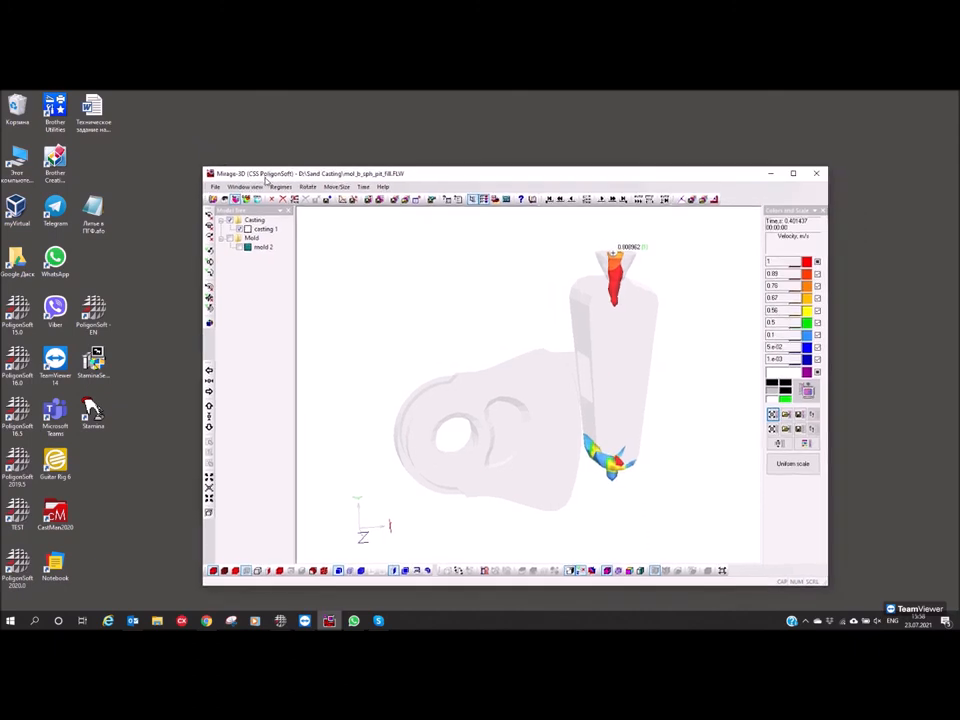
middle_drag(461, 359, 449, 359)
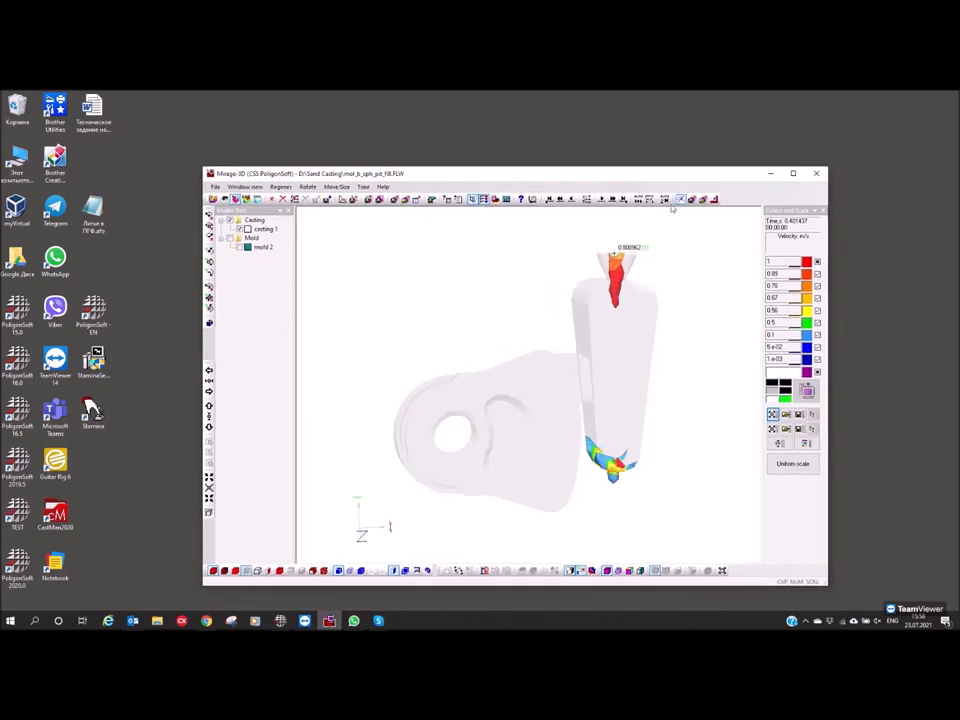
mouse_move(620, 390)
middle_down()
mouse_move(633, 412)
mouse_move(611, 394)
middle_up()
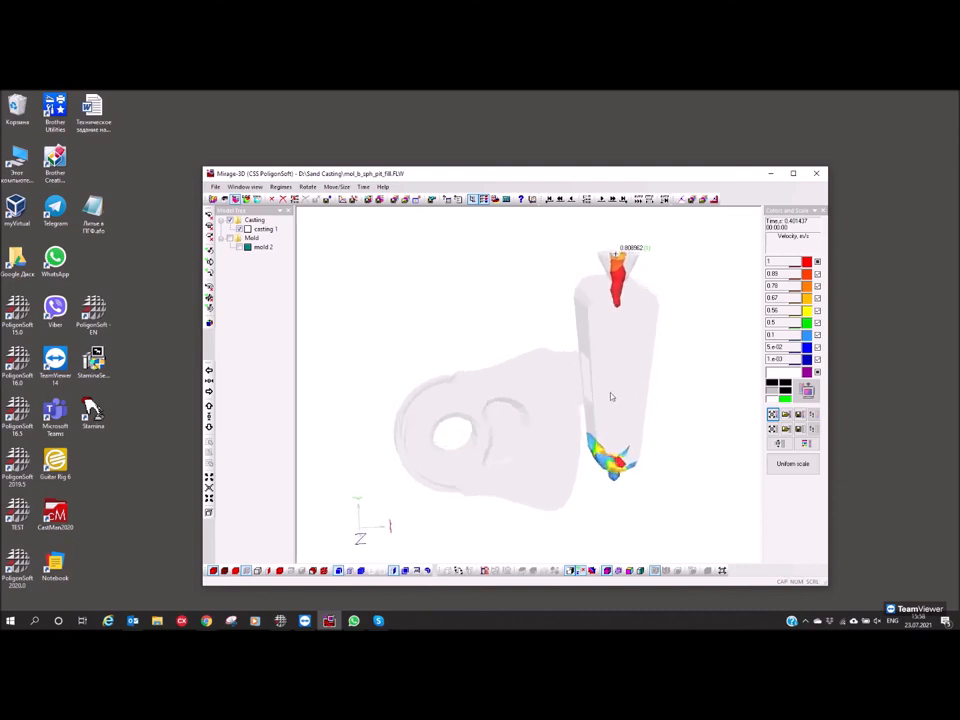
Play the velocity results through the mold filling, briefly display the mold section, and stop the playback
click(638, 199)
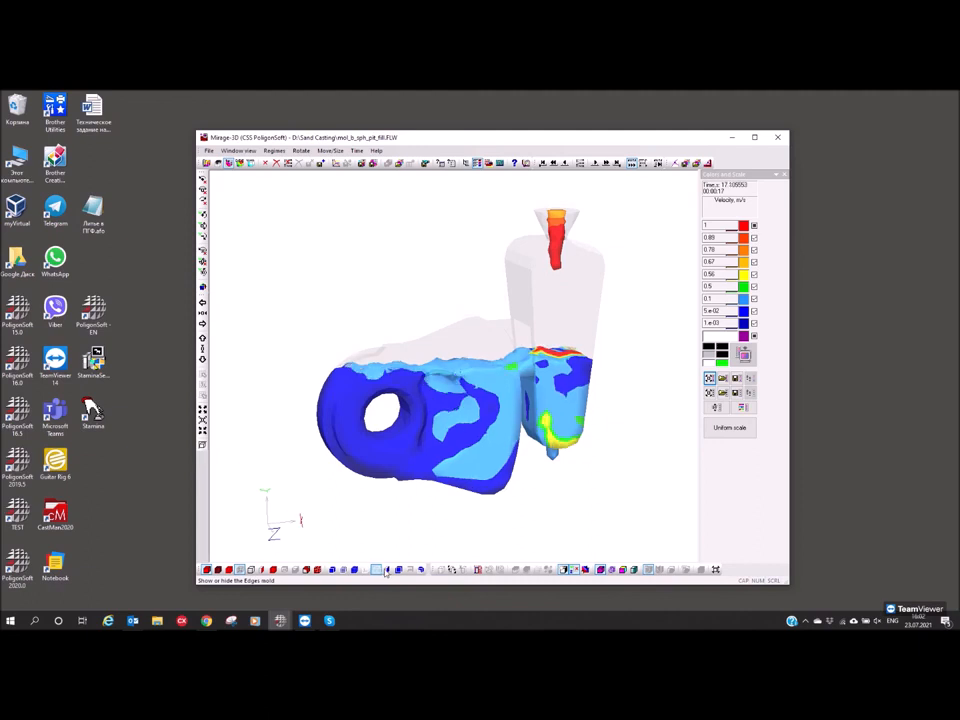
click(386, 570)
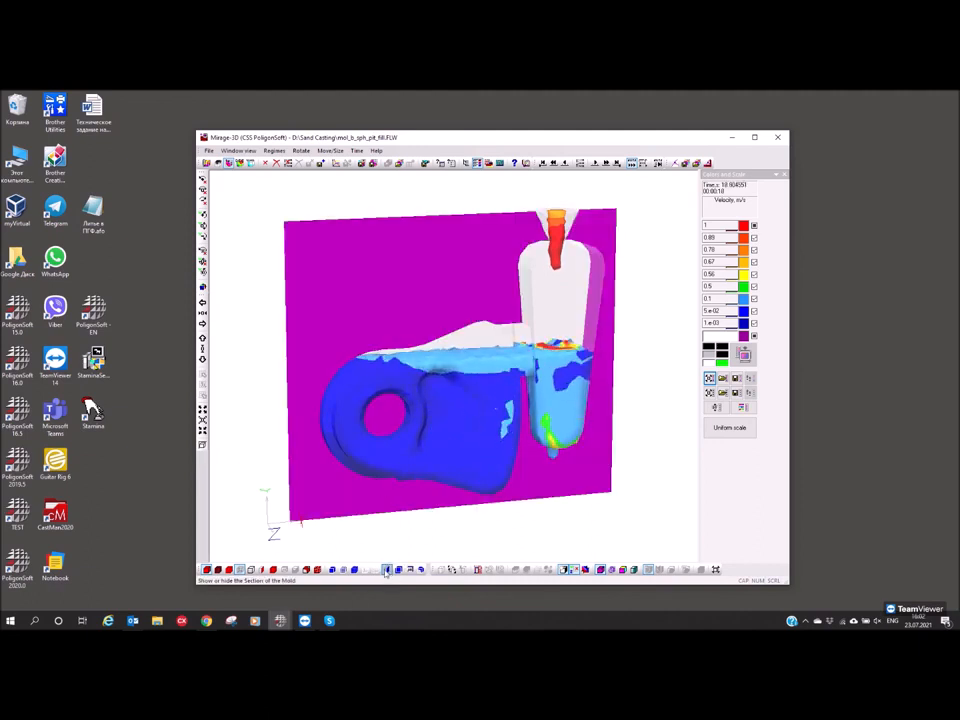
click(386, 570)
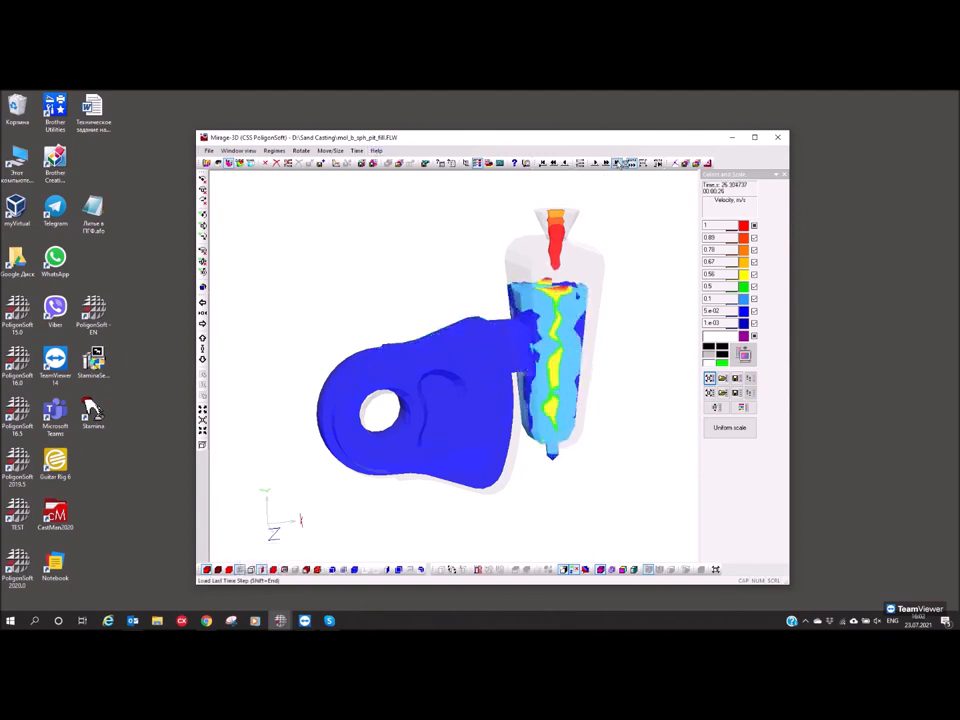
click(632, 164)
drag(375, 220, 355, 247)
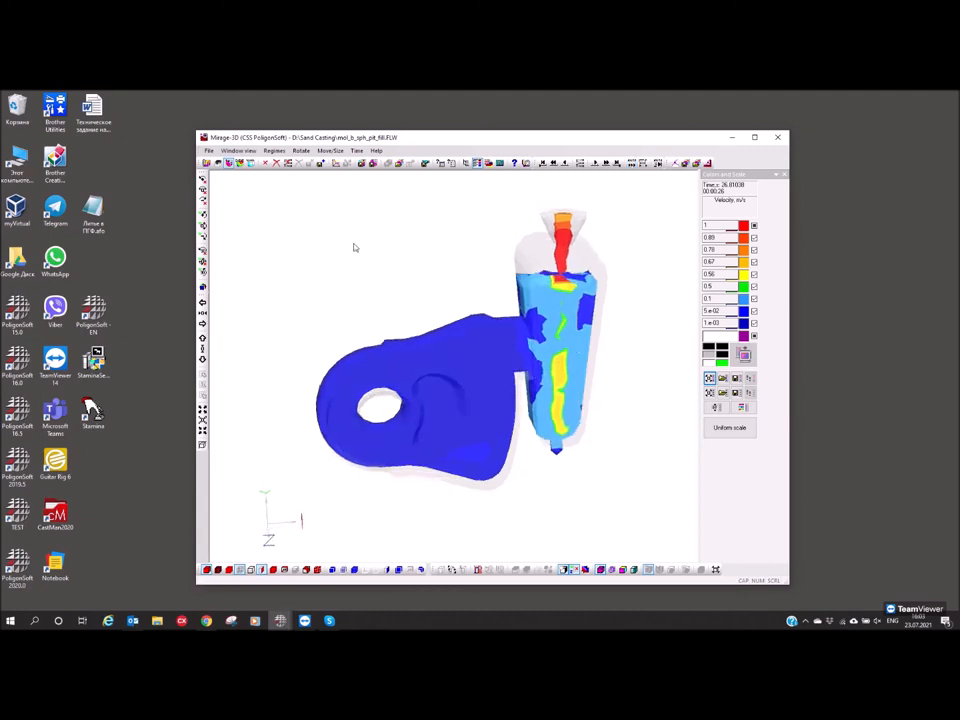
Load the temperature results from mol_b_sph_pit_fill.FLW in the Sand Casting folder
click(207, 163)
click(399, 229)
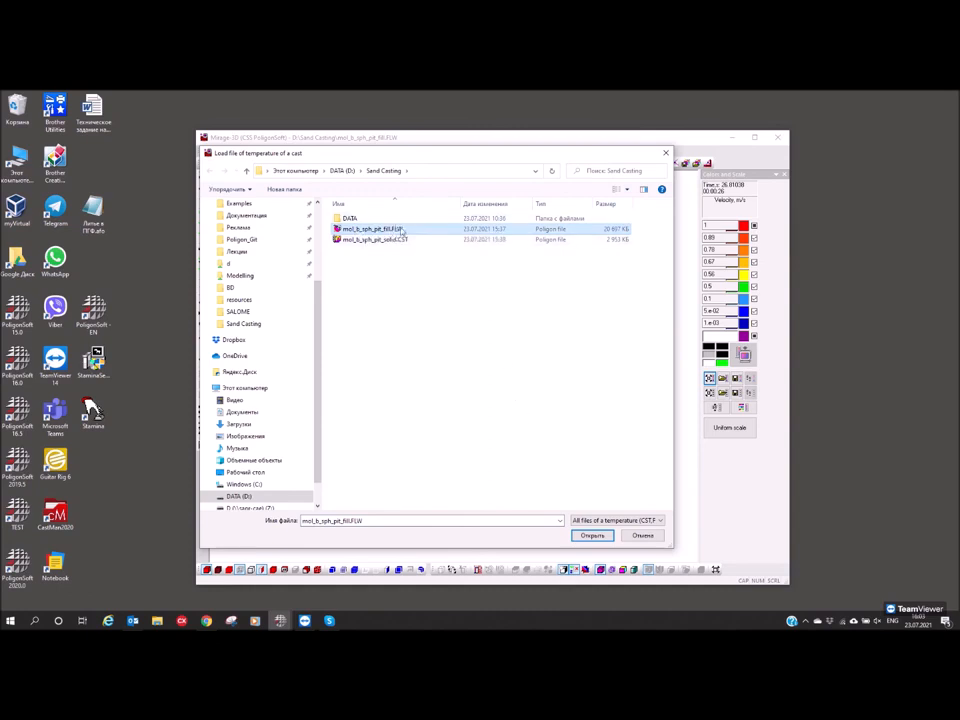
click(592, 535)
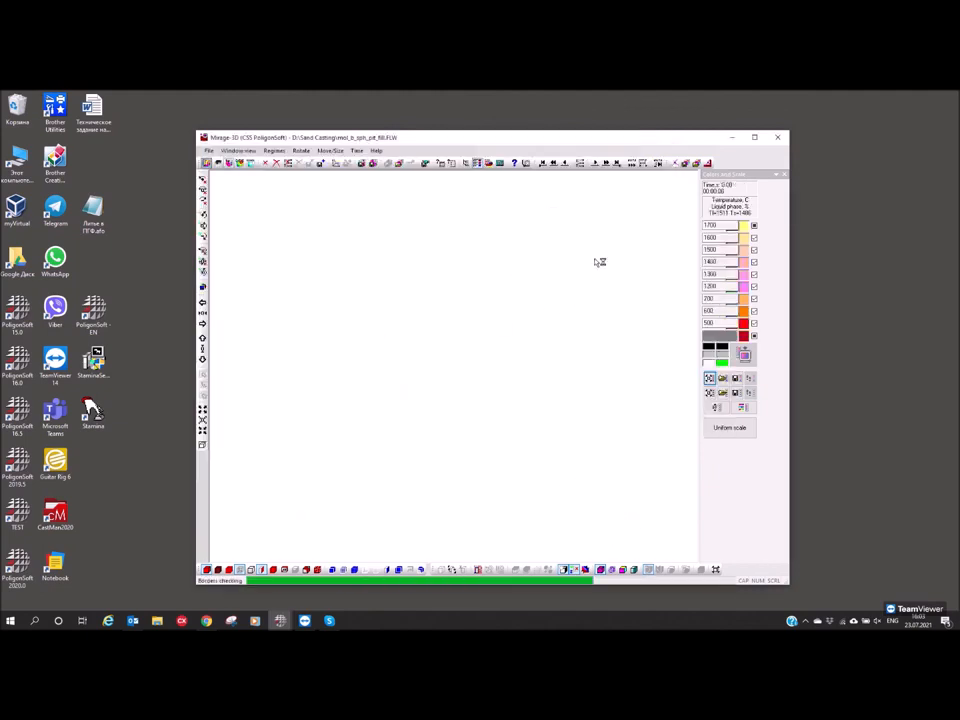
mouse_move(465, 364)
mouse_down()
mouse_move(430, 384)
mouse_move(480, 372)
mouse_up()
Apply the red-to-purple rainbow color scheme to the temperature scale
click(742, 407)
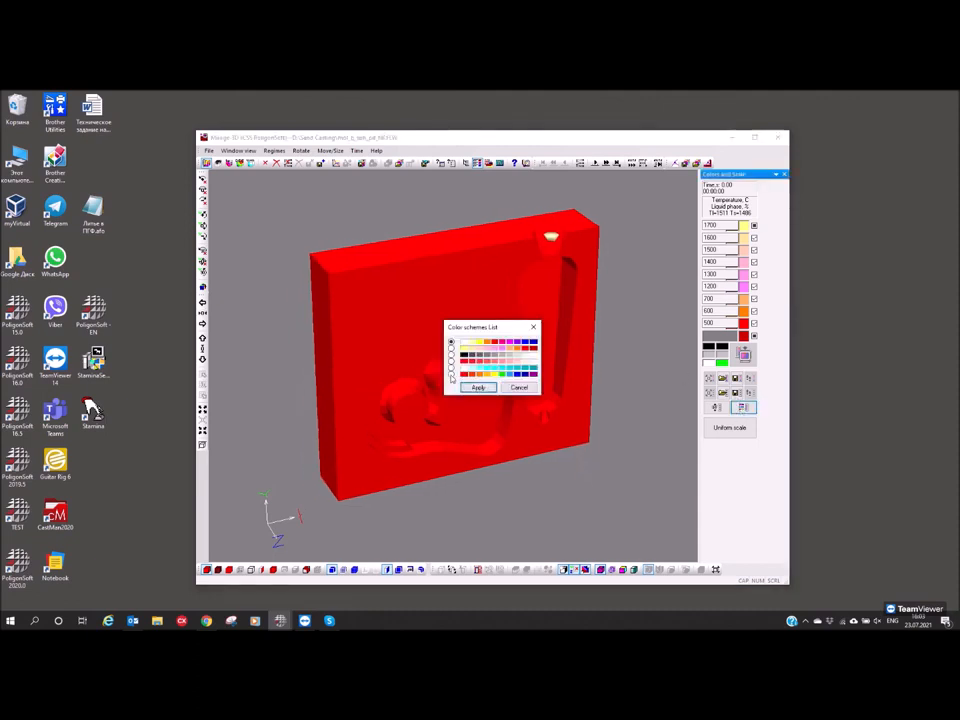
click(478, 387)
drag(576, 364, 572, 370)
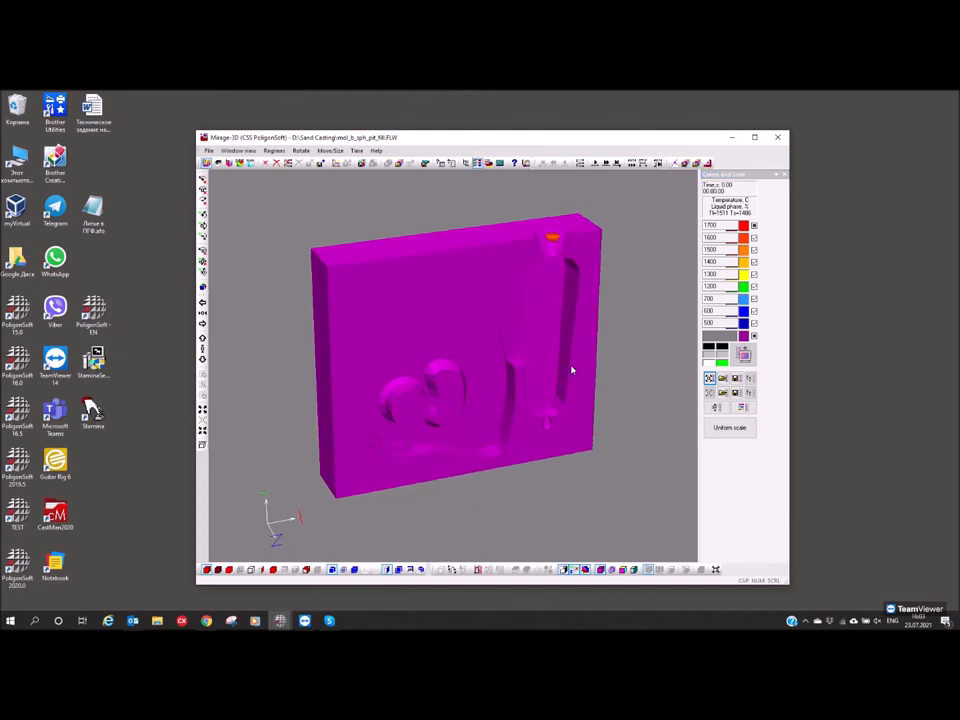
Release the fixed intermediate temperature colors and set the top scale value to 1580
click(754, 238)
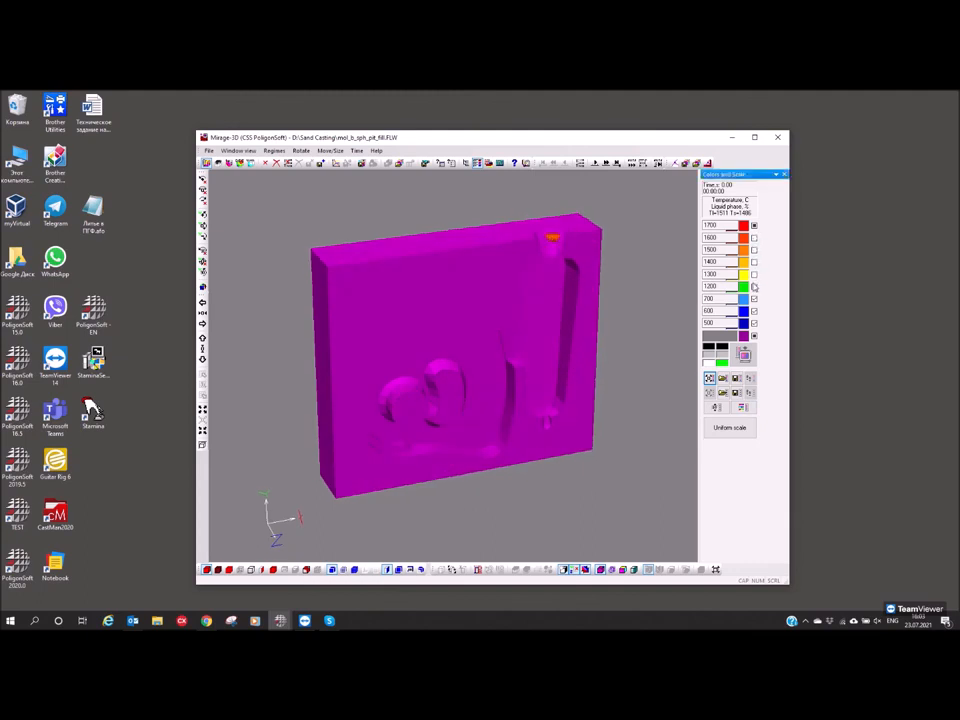
click(754, 298)
click(754, 312)
drag(719, 226, 580, 226)
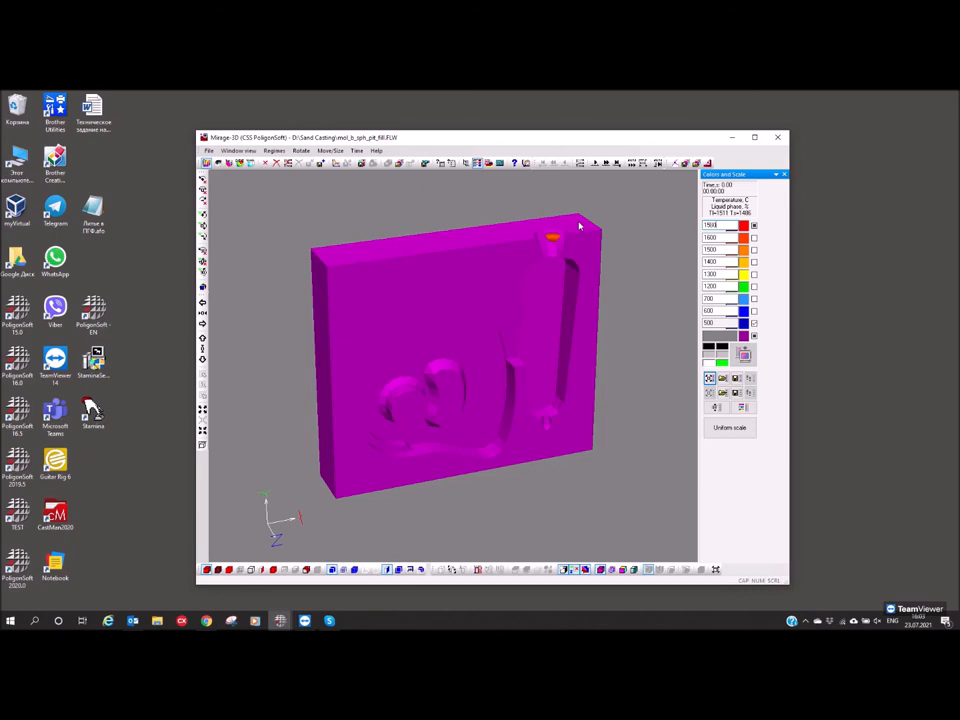
key(Return)
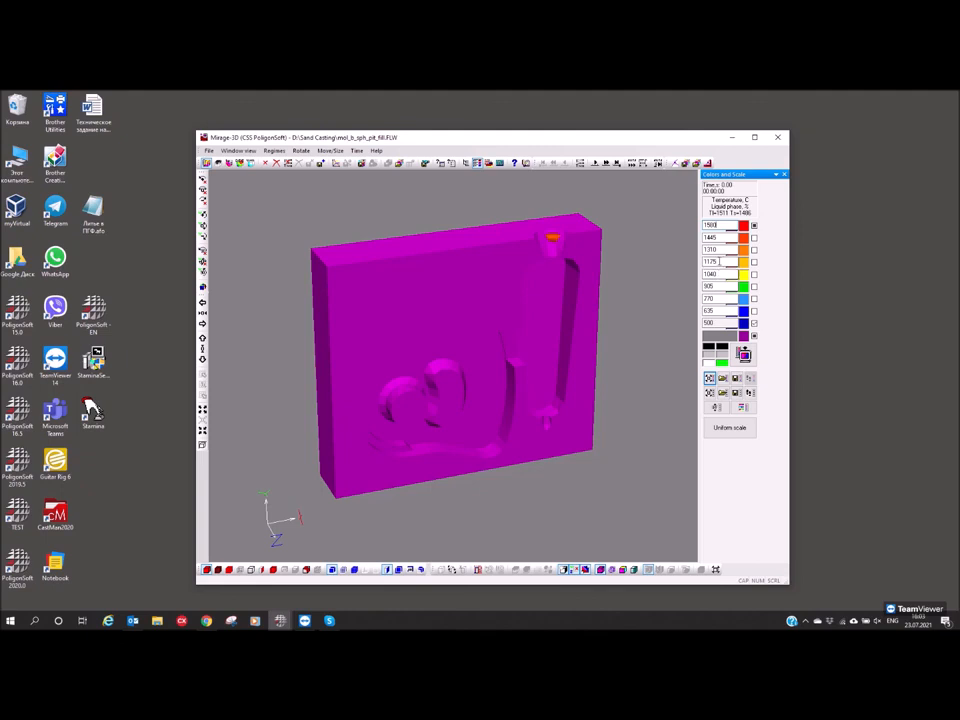
Set the second temperature level to 1511 as a fixed color and the lowest level to 1486
drag(722, 239, 674, 243)
text(1810)
key(Return)
click(754, 239)
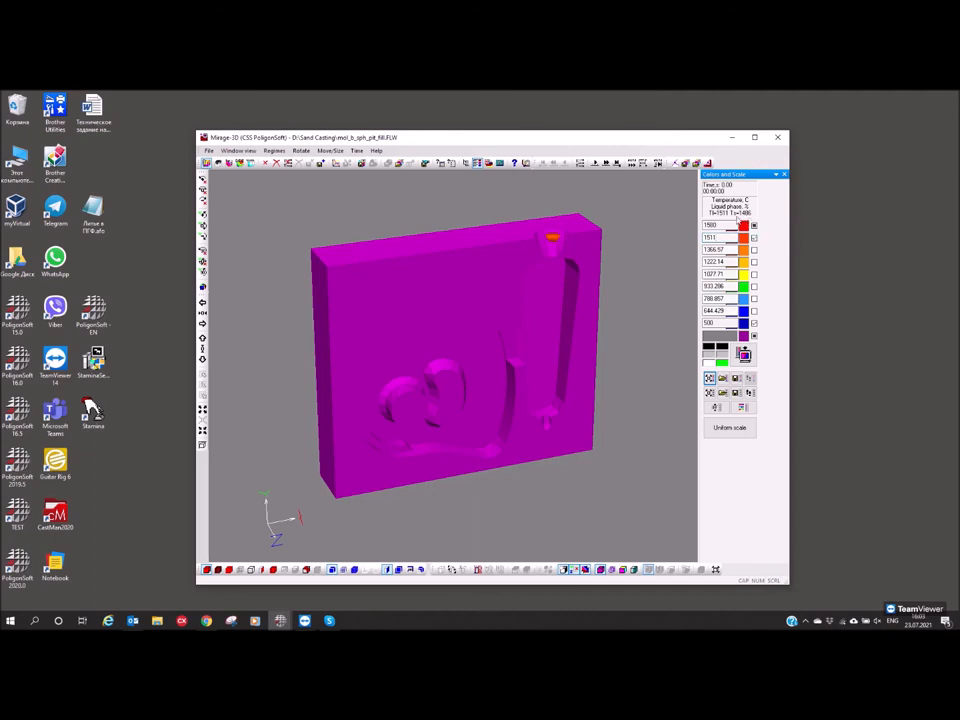
drag(718, 323, 711, 323)
text(1486)
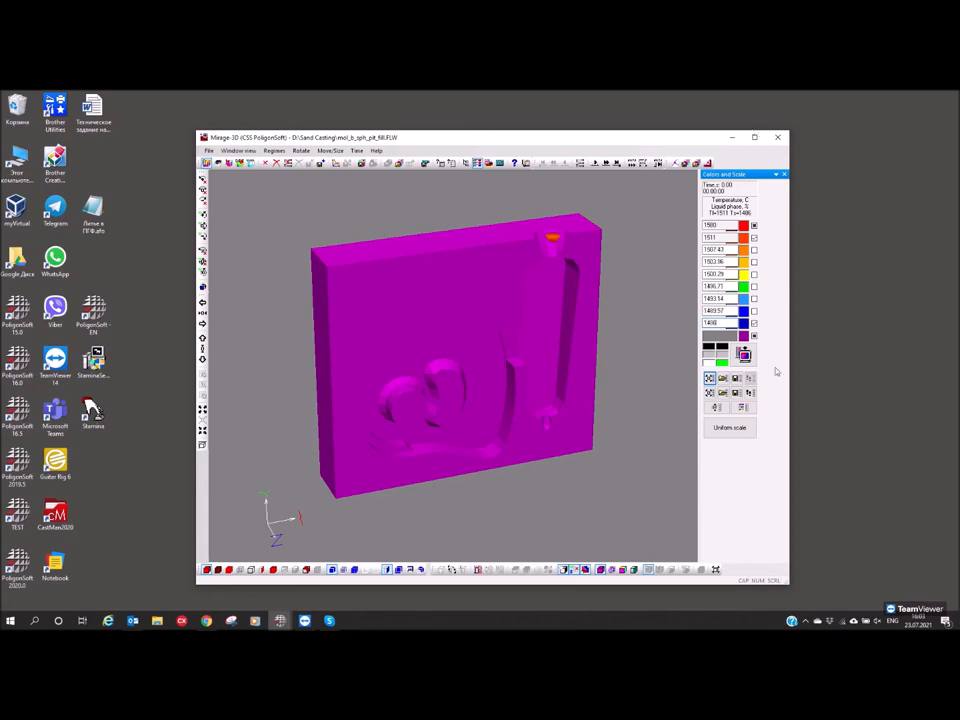
Apply the new temperature scale and set the results view background to white
click(743, 356)
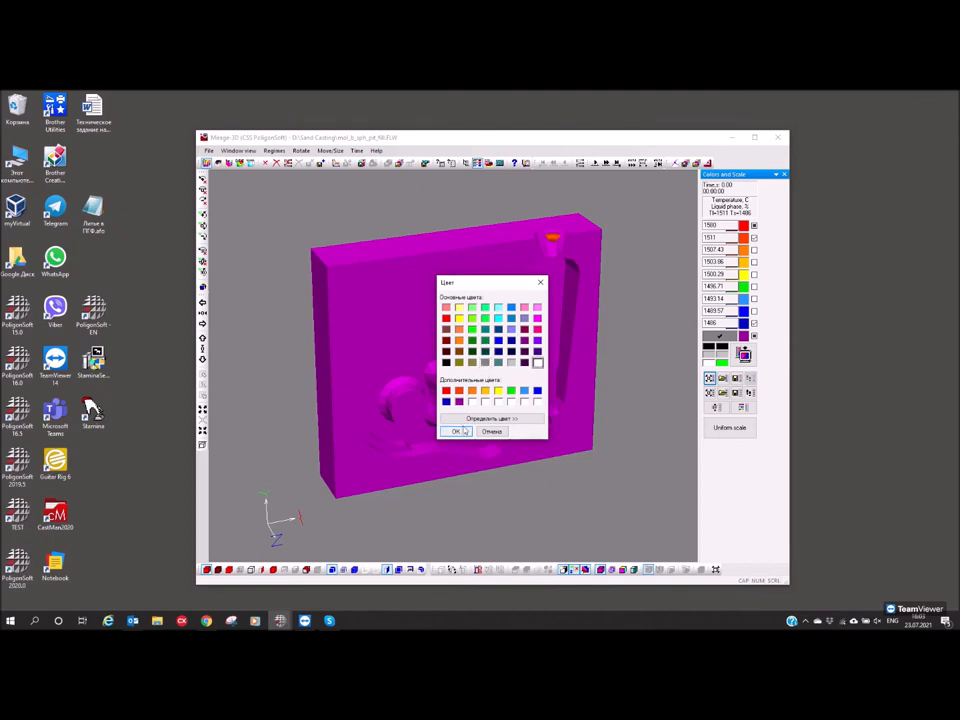
double_click(537, 362)
drag(534, 363, 484, 365)
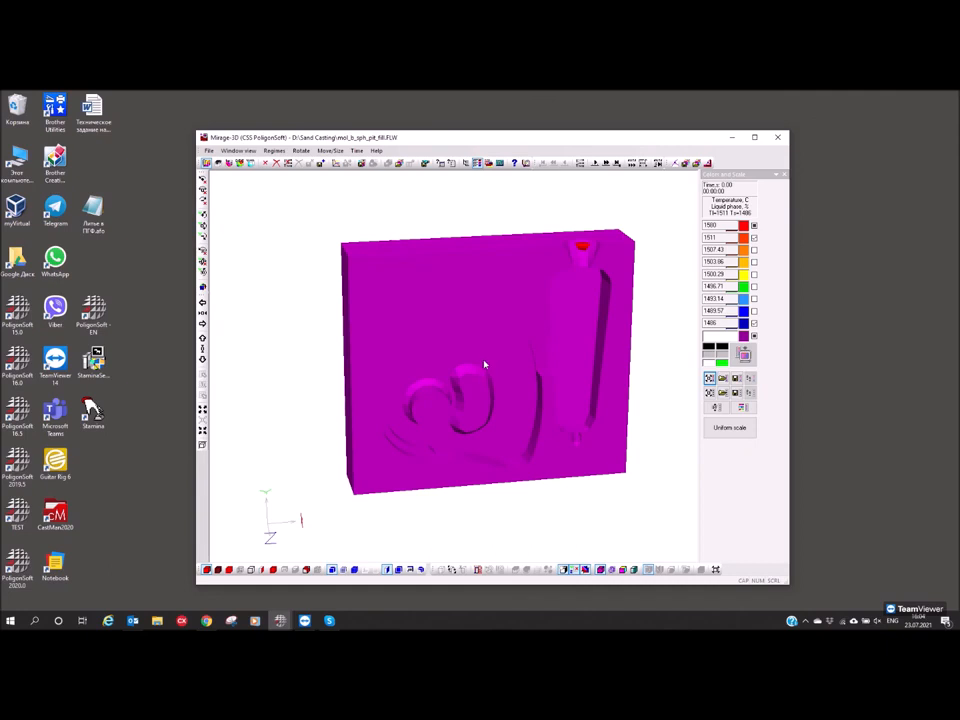
right_drag(484, 365, 457, 368)
Play the temperature results through the filling, hide the mold and its section, and display the transparent casting outline
click(631, 163)
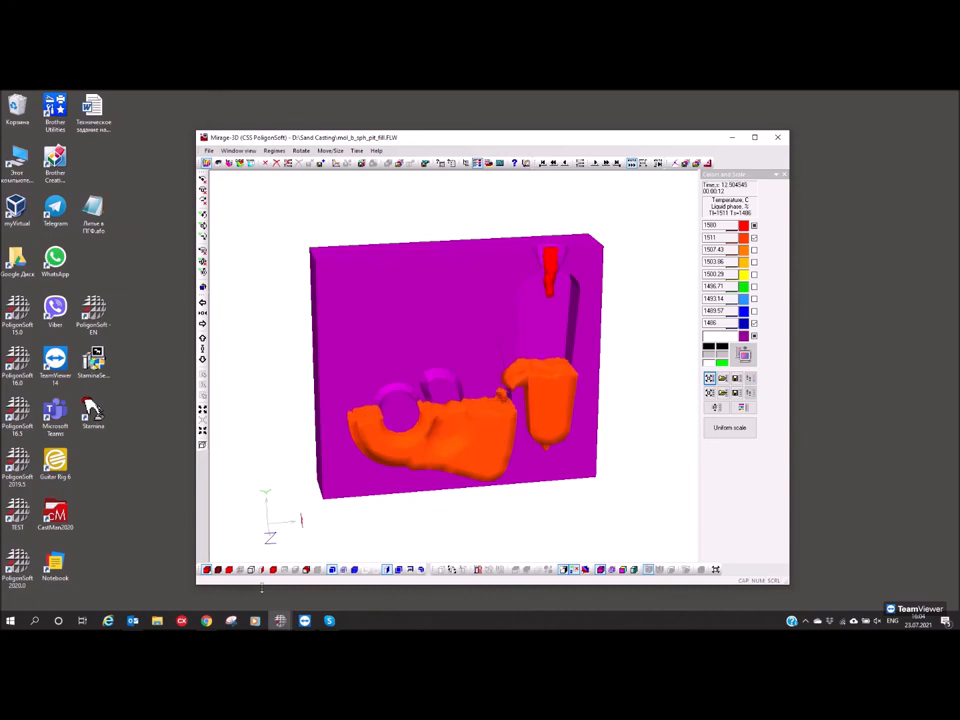
click(388, 570)
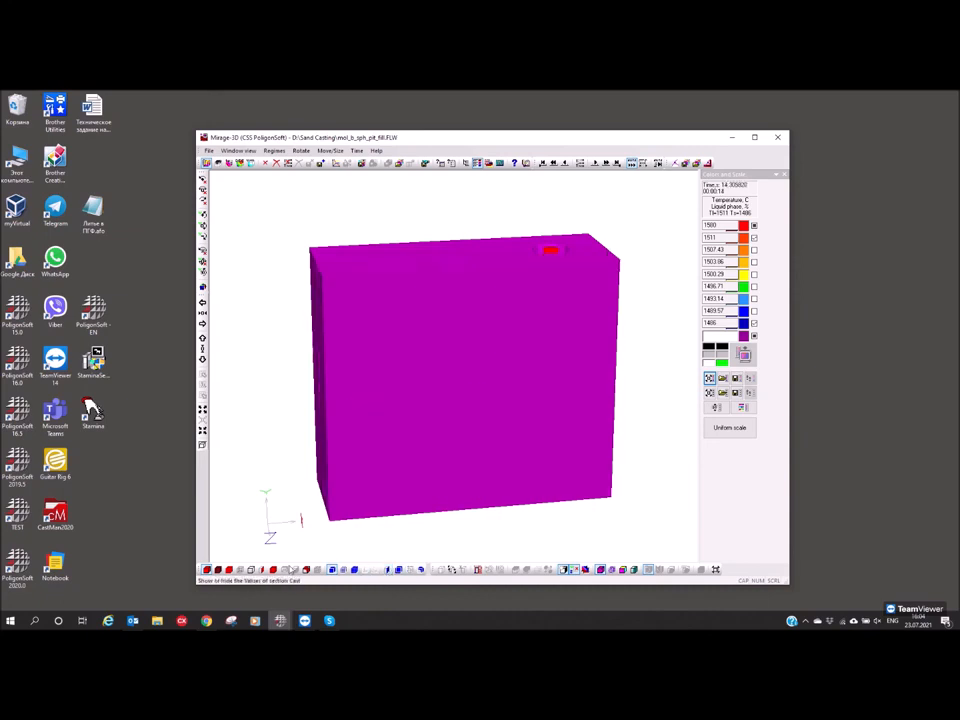
click(331, 570)
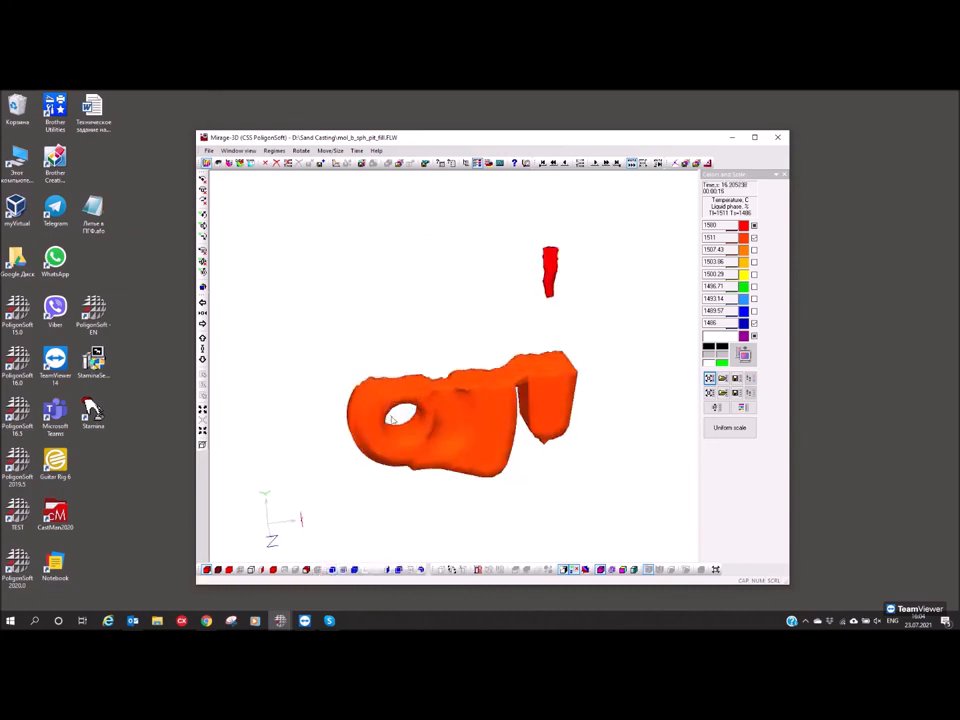
click(250, 570)
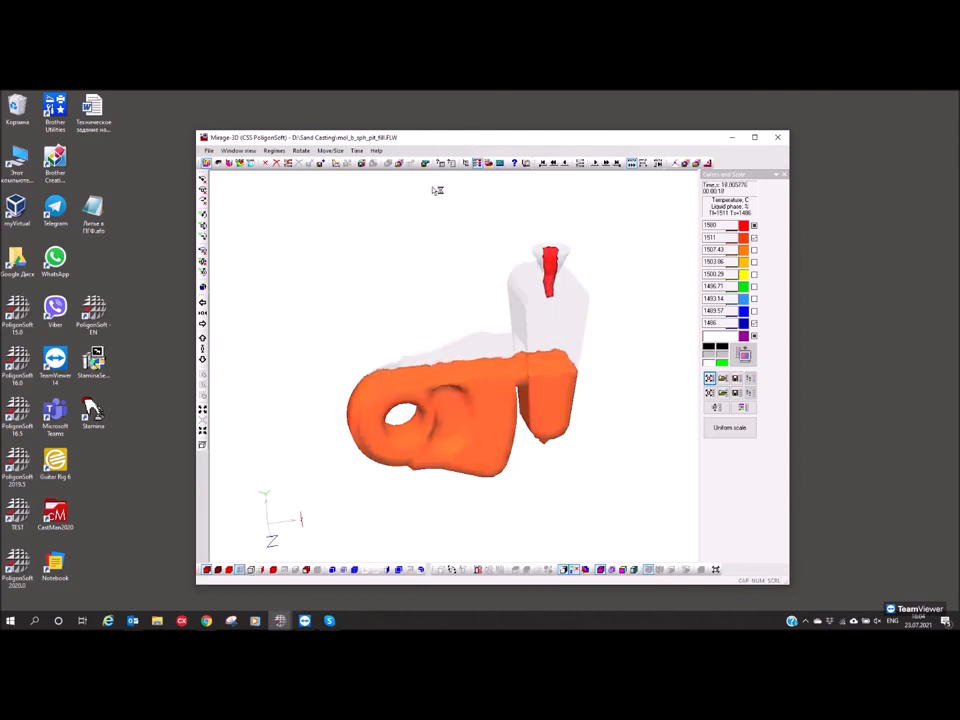
Show the model tree and probe the metal temperature at two points on the riser and seven across the casting
click(476, 164)
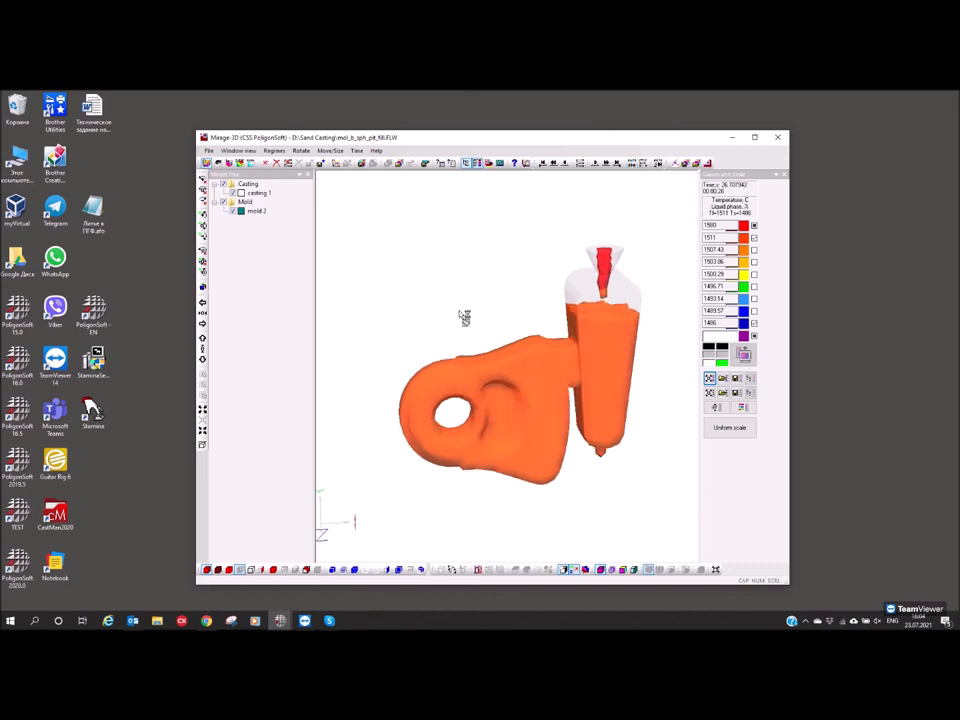
click(599, 385)
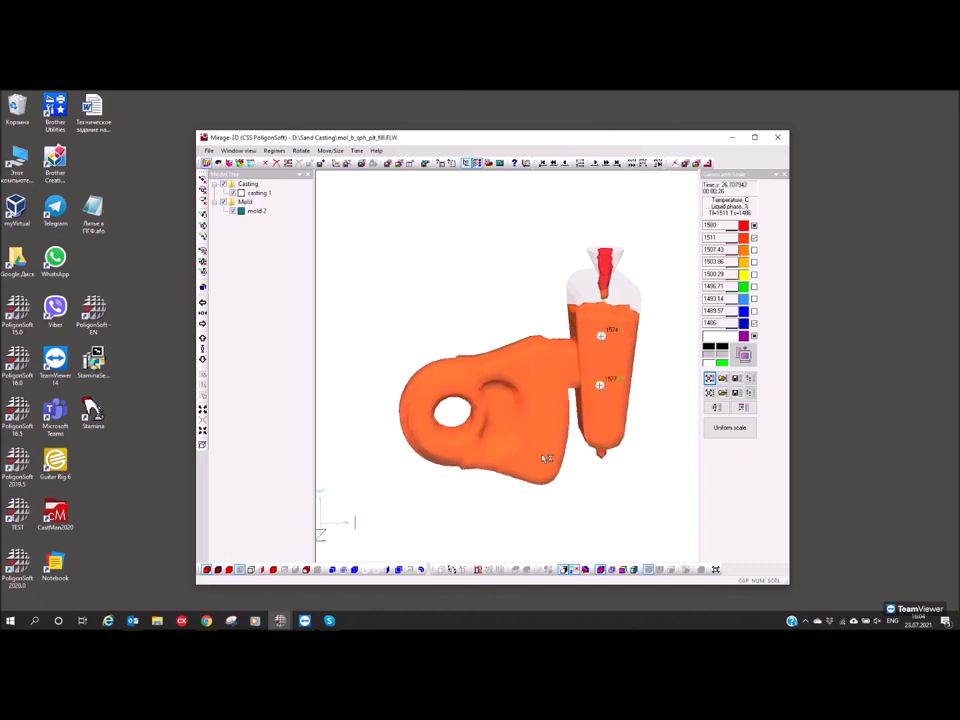
click(510, 406)
click(490, 434)
click(444, 437)
click(435, 383)
click(421, 411)
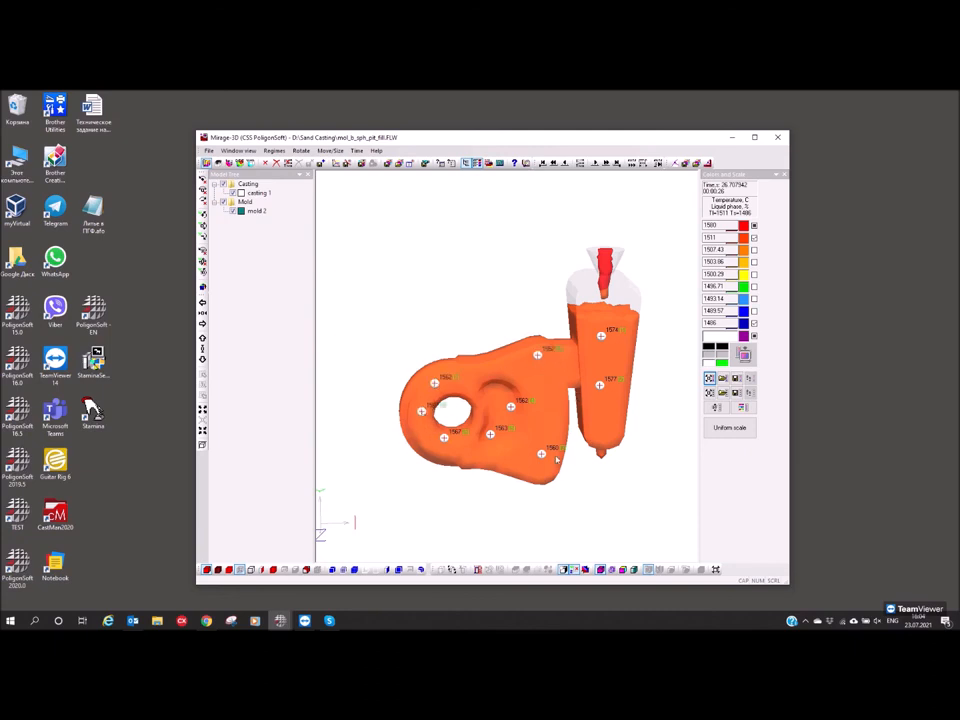
Open the solidification temperature results file mol_b_sph_pit_solid.CST from the Sand Casting folder
mouse_move(514, 473)
middle_down()
mouse_move(545, 489)
mouse_move(524, 472)
middle_up()
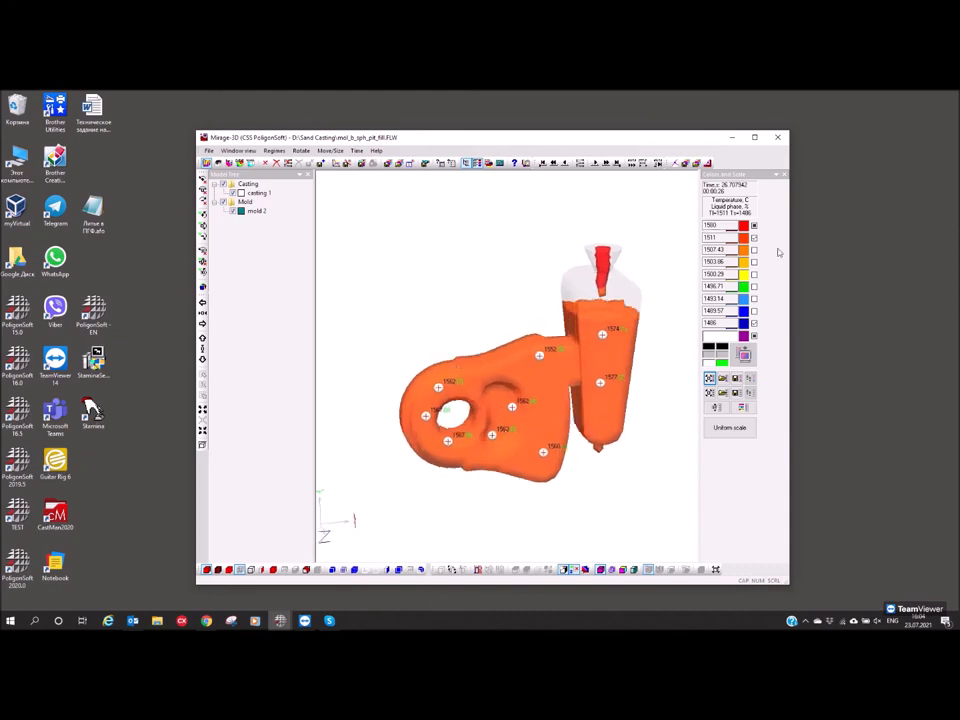
middle_drag(616, 338, 544, 317)
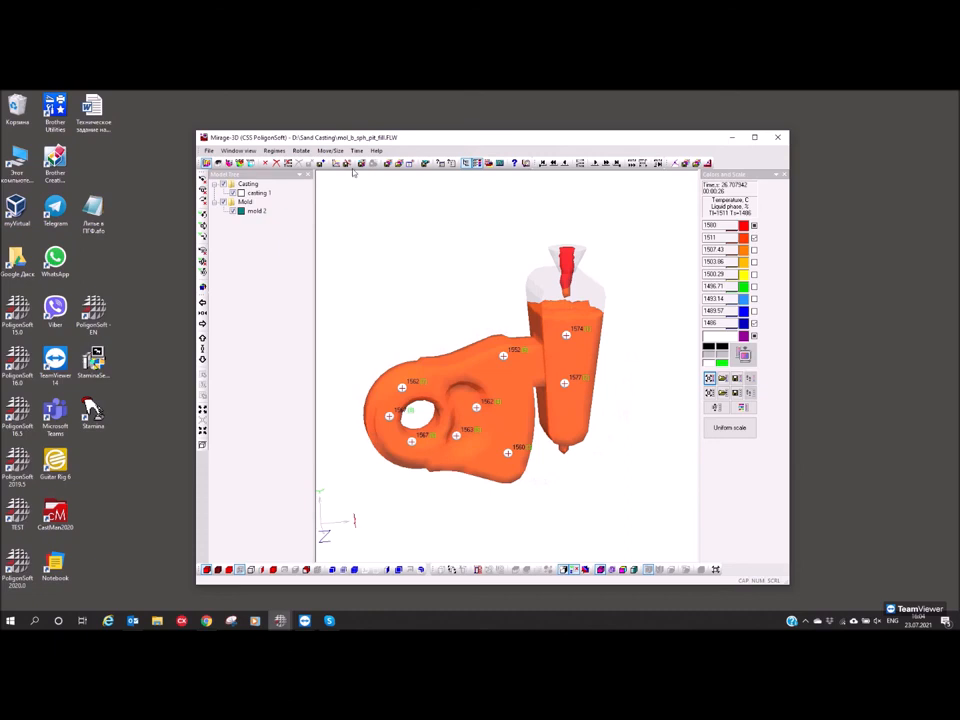
click(207, 163)
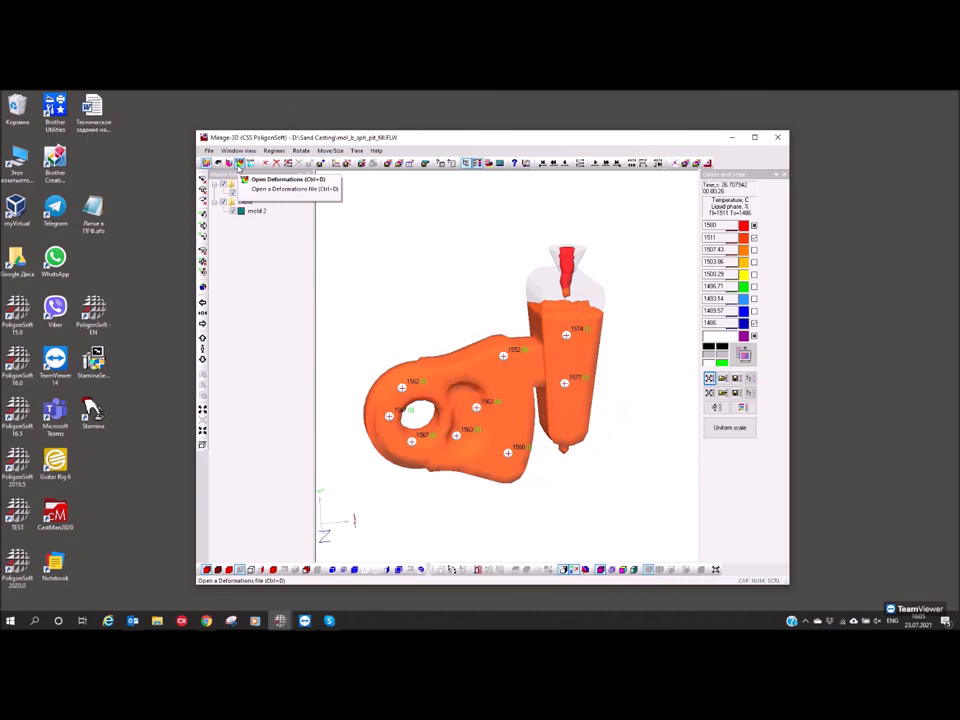
click(257, 176)
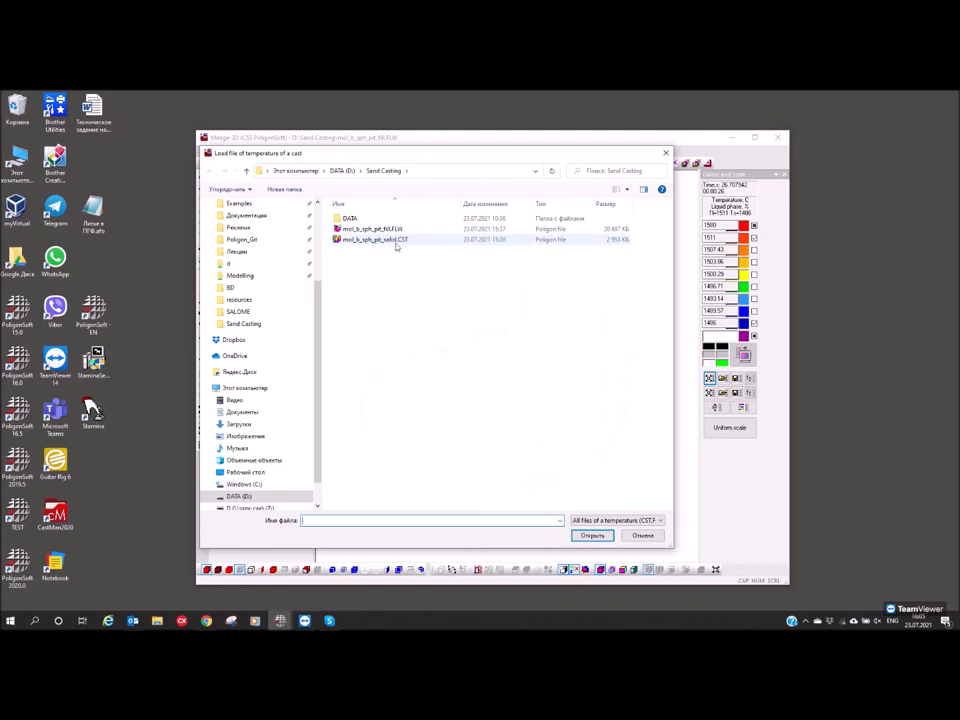
click(388, 241)
click(592, 535)
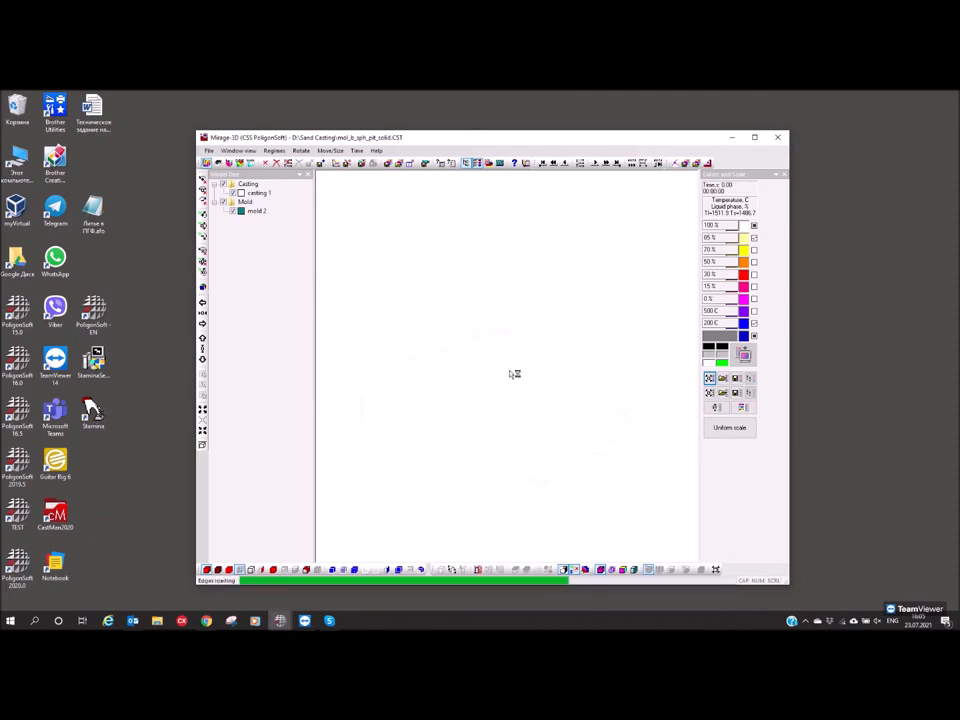
Switch the color scale to liquid phase percentages from 100 % to 0 %, with 500 C and 200 C as the lowest levels
drag(477, 379, 451, 396)
drag(491, 262, 689, 404)
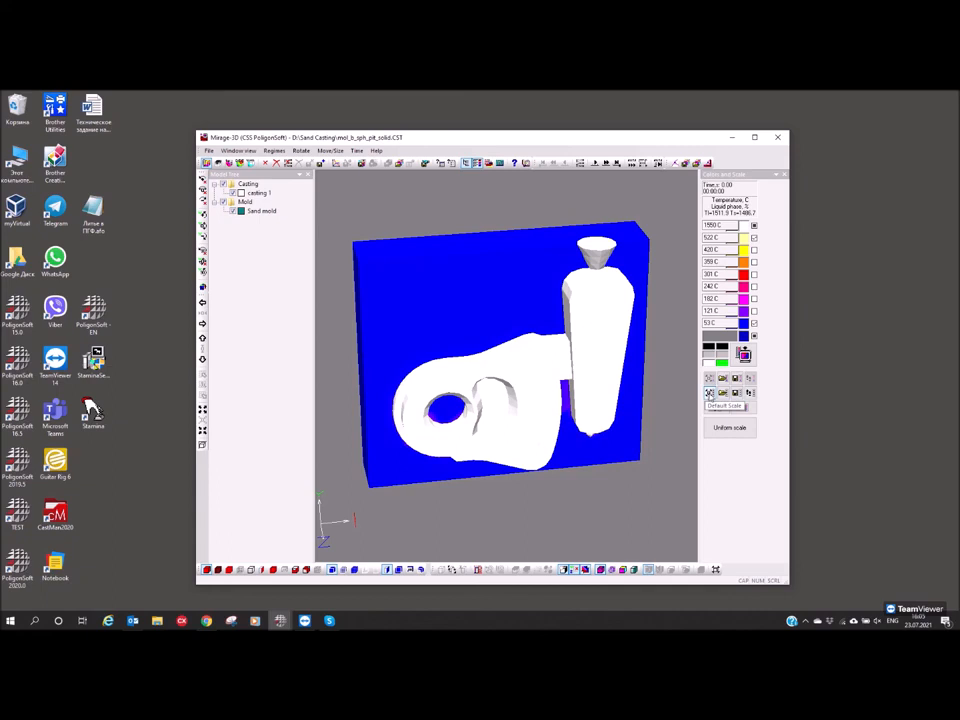
click(709, 393)
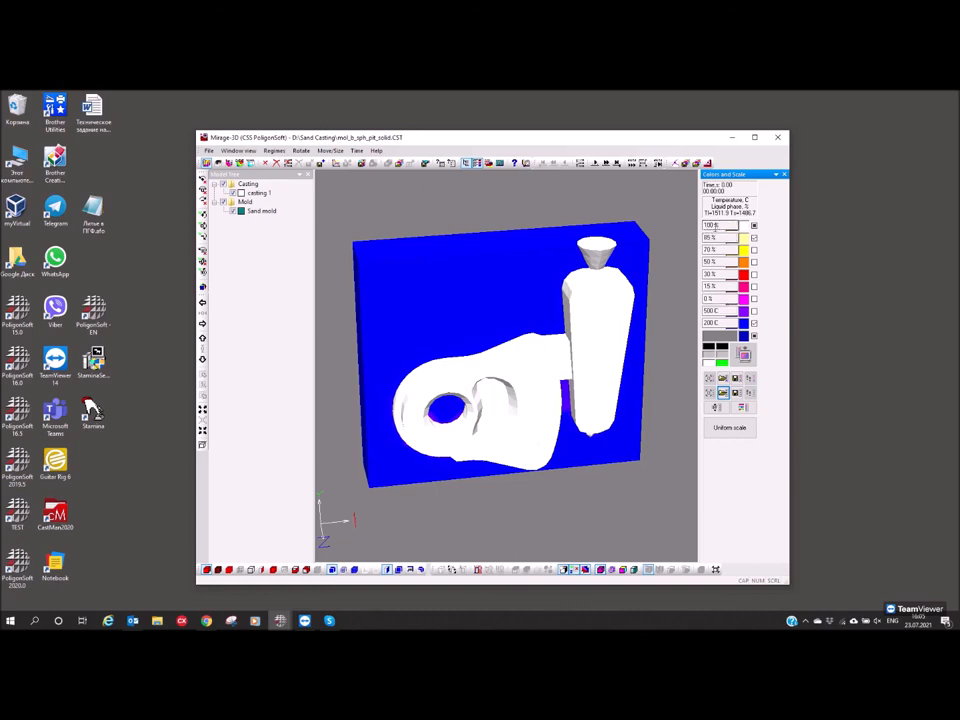
click(712, 226)
drag(568, 352, 574, 347)
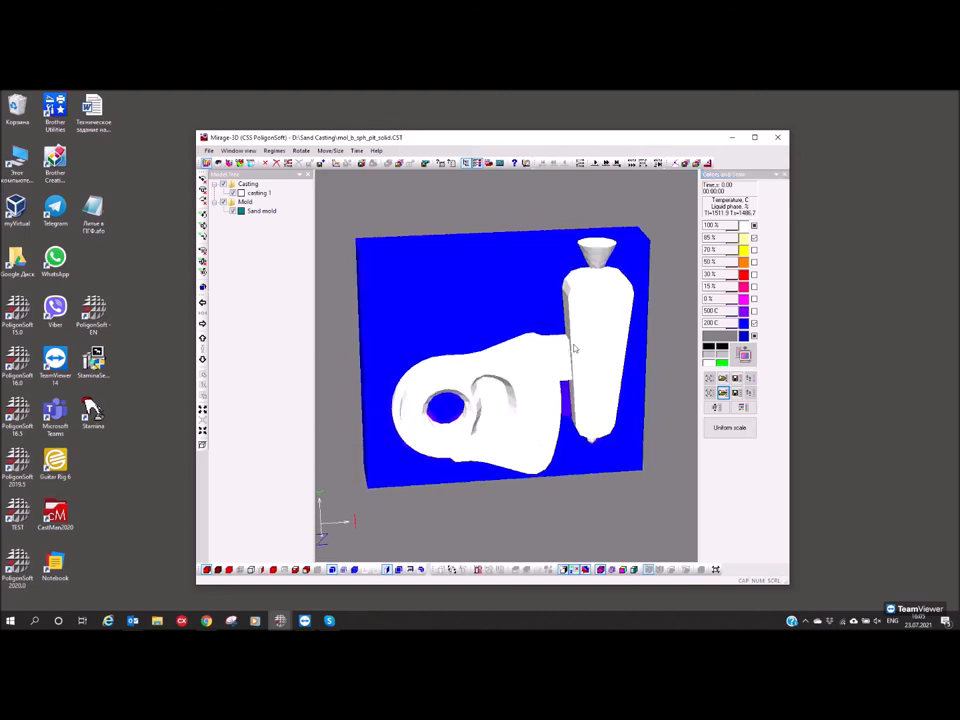
Play the solidification results to 400 s and change the smooth coloring to distinct color bands
click(594, 163)
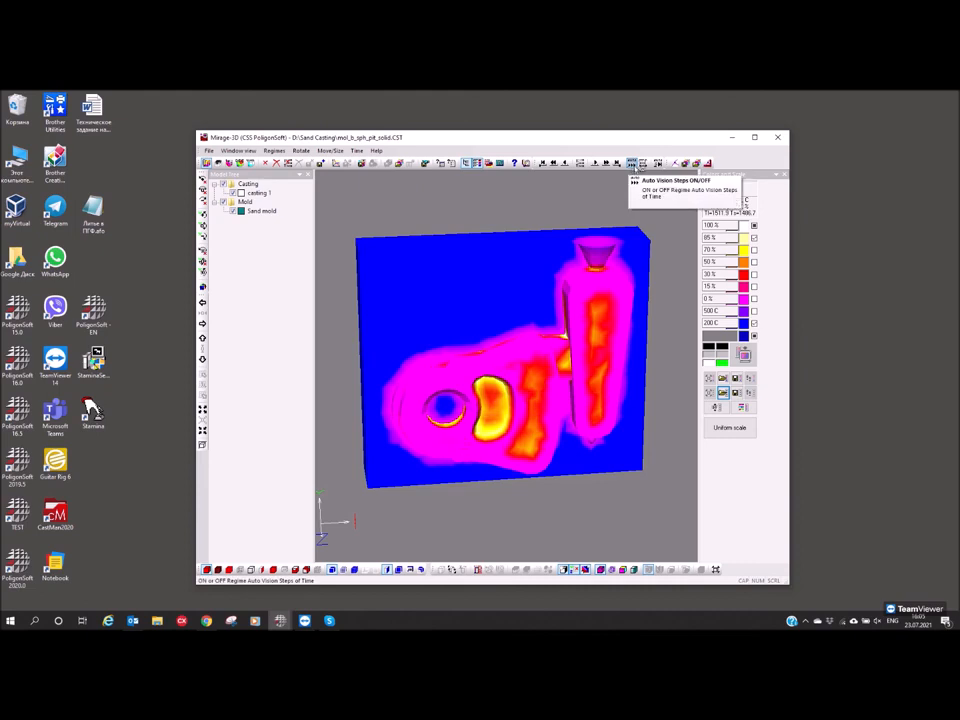
click(636, 166)
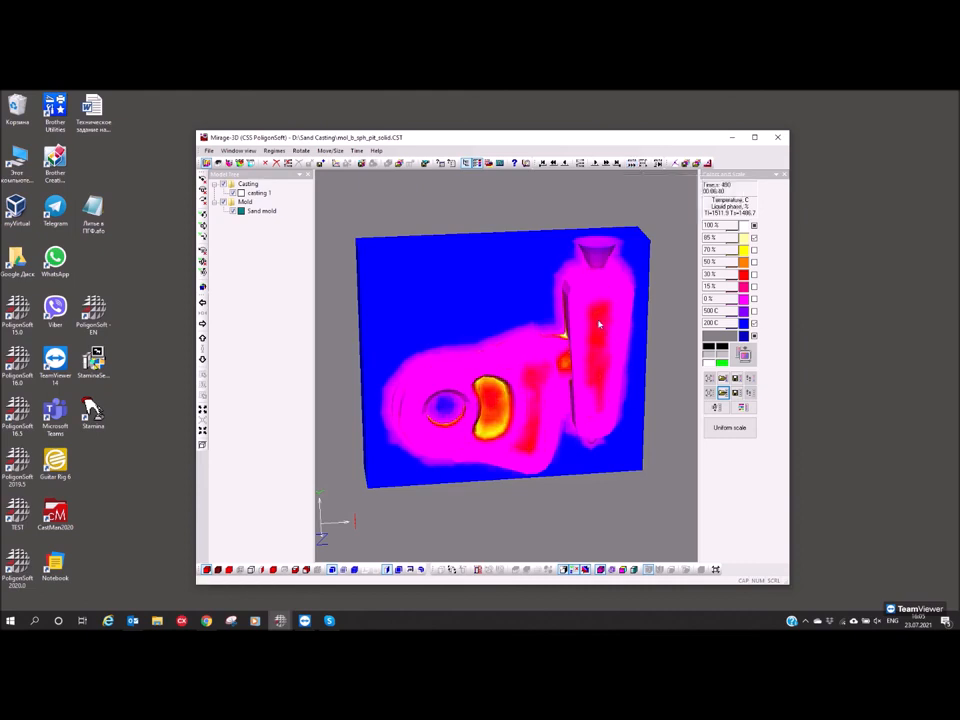
drag(600, 324, 582, 340)
click(586, 571)
drag(499, 446, 514, 469)
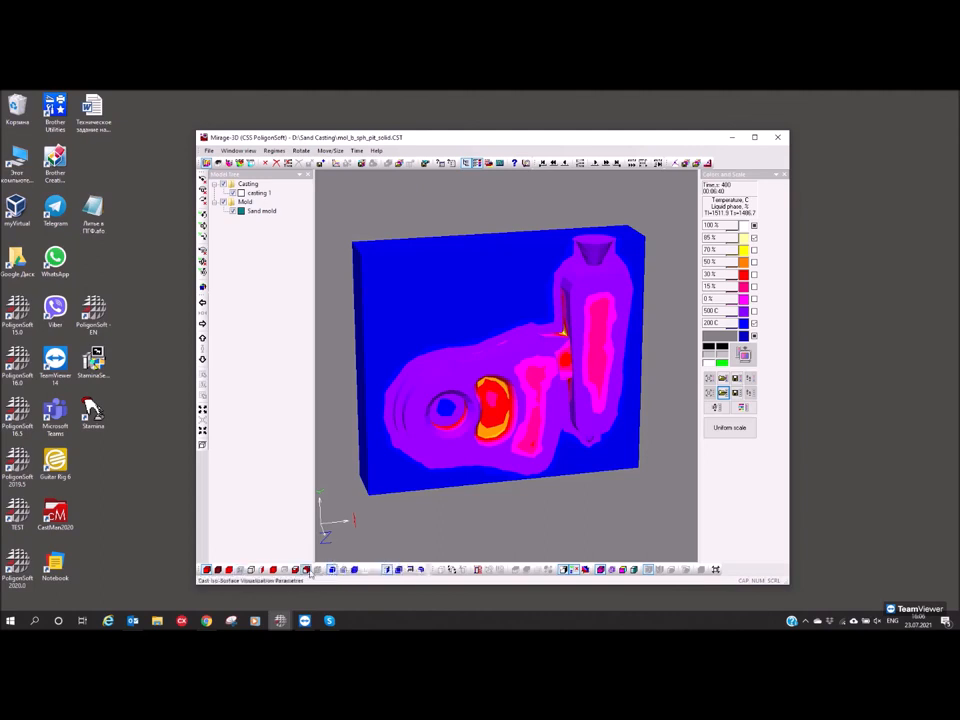
Hide the mold and show the lengthwise section through the casting and riser
click(333, 571)
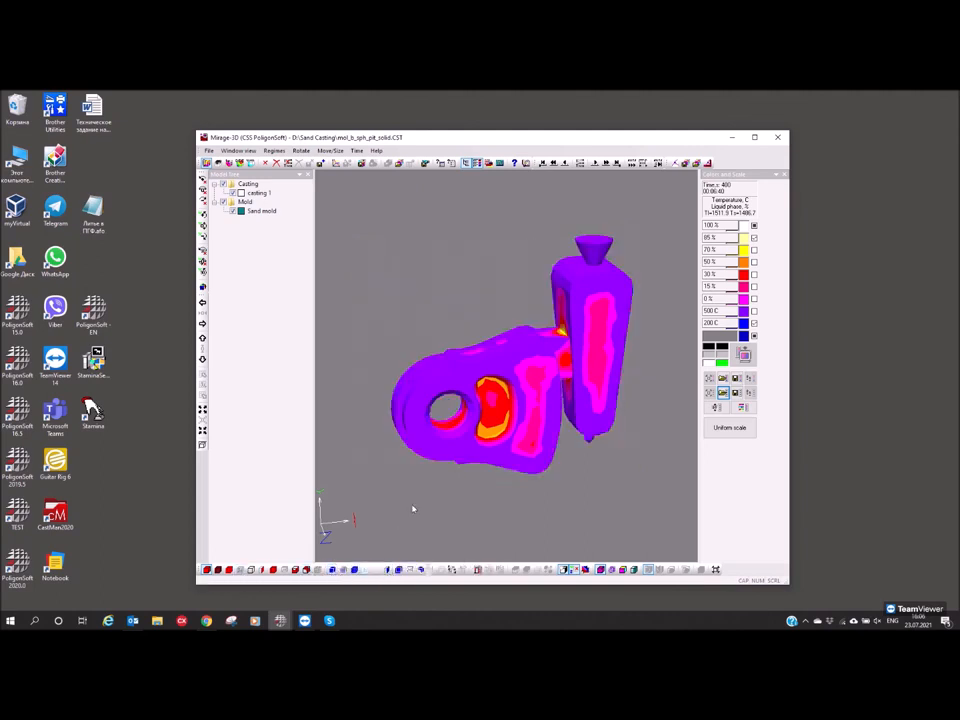
drag(521, 425, 469, 448)
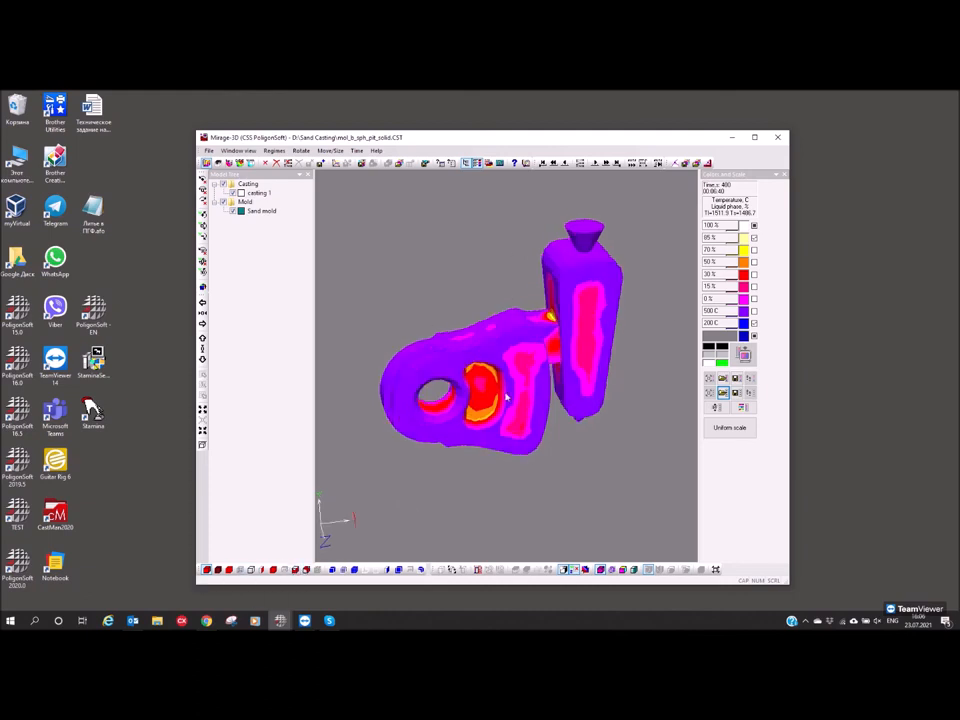
click(261, 569)
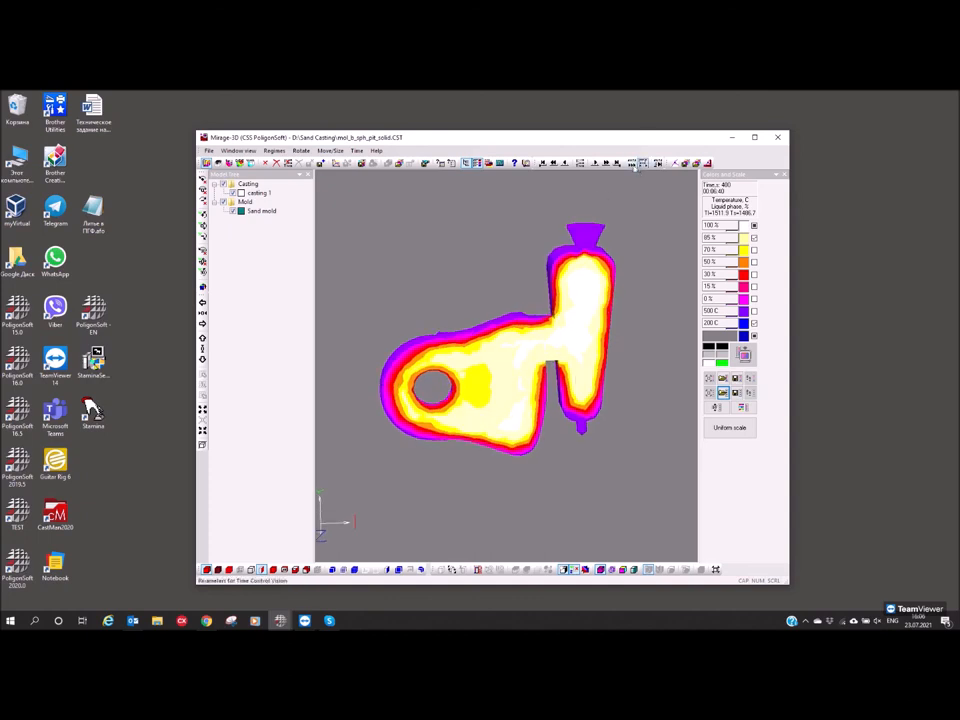
Play the sectioned solidification results to 1830 s and set the view background to white
click(632, 163)
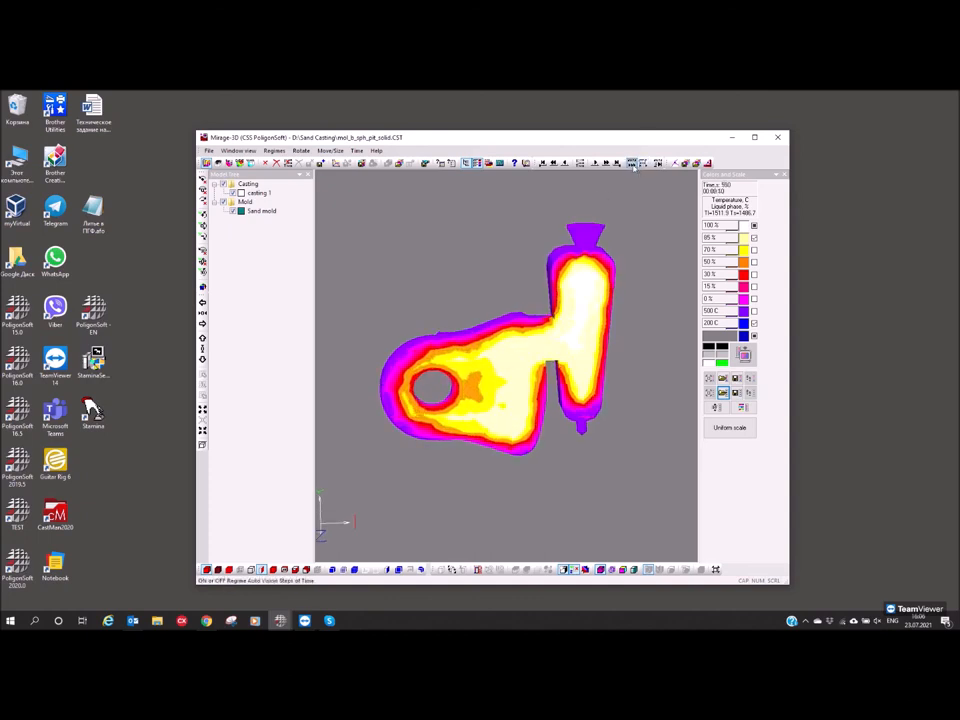
click(706, 335)
click(537, 362)
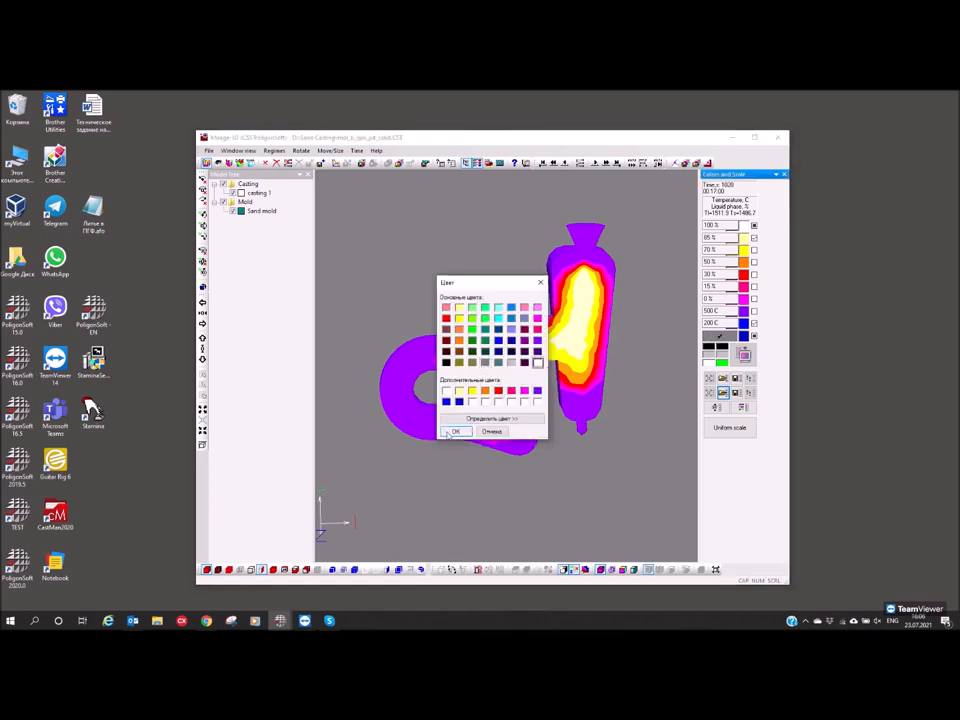
click(455, 431)
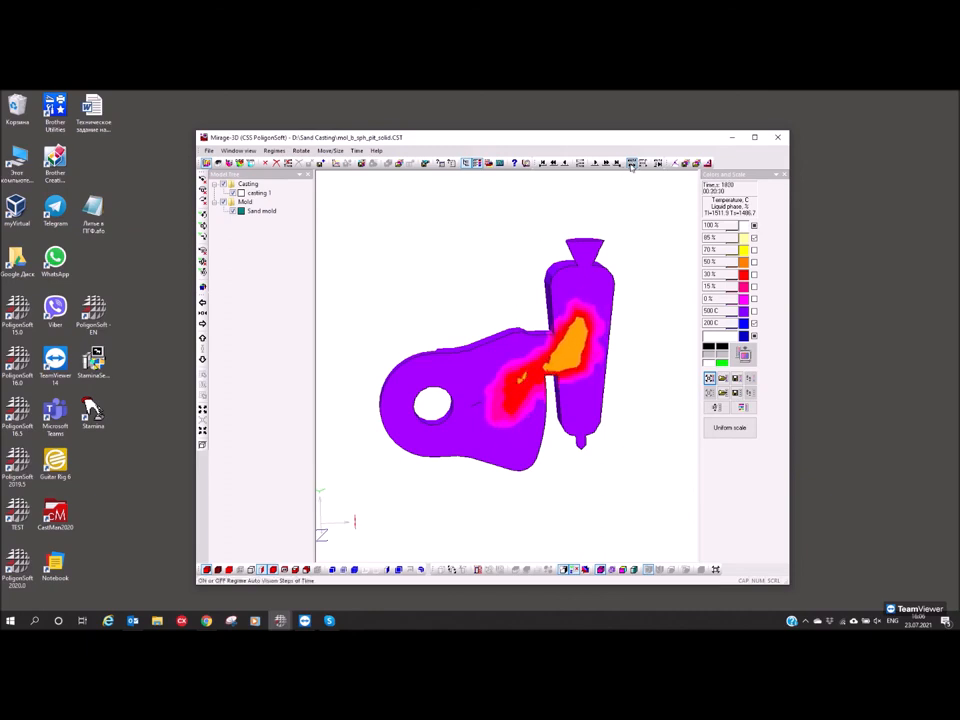
drag(479, 440, 494, 456)
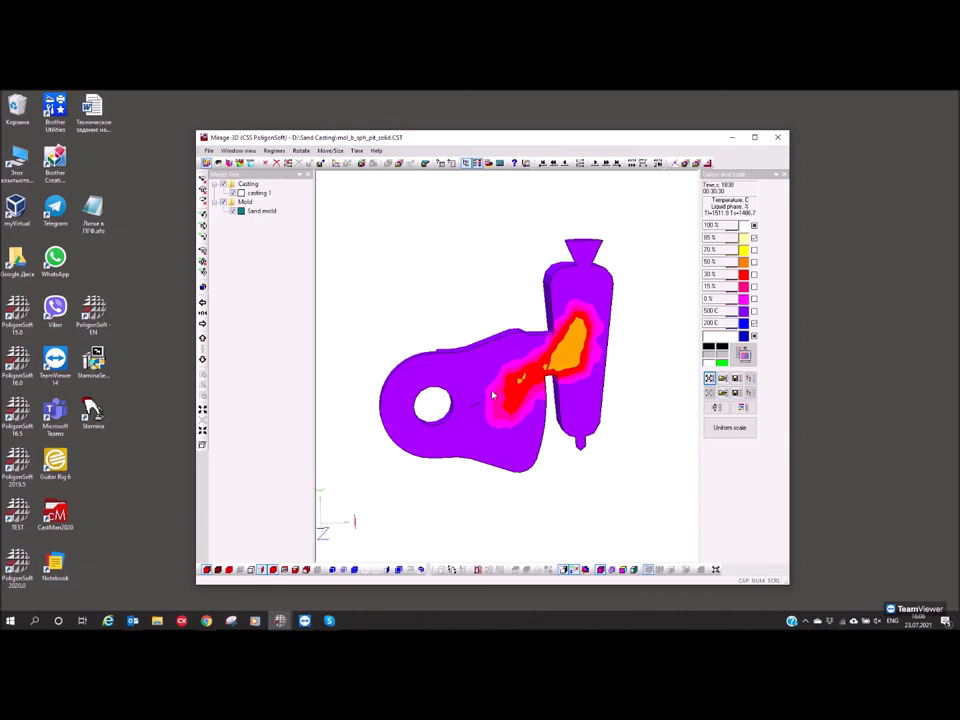
drag(499, 399, 464, 400)
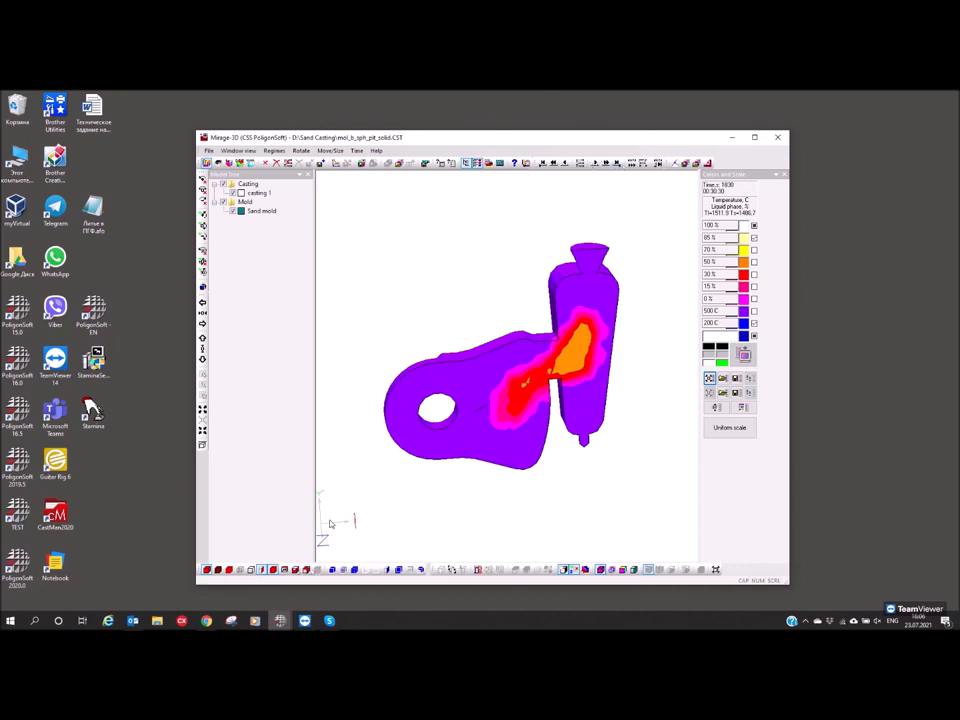
Replace the section with the 0 % cast iso-surface and greater values, shown inside the transparent casting
click(264, 570)
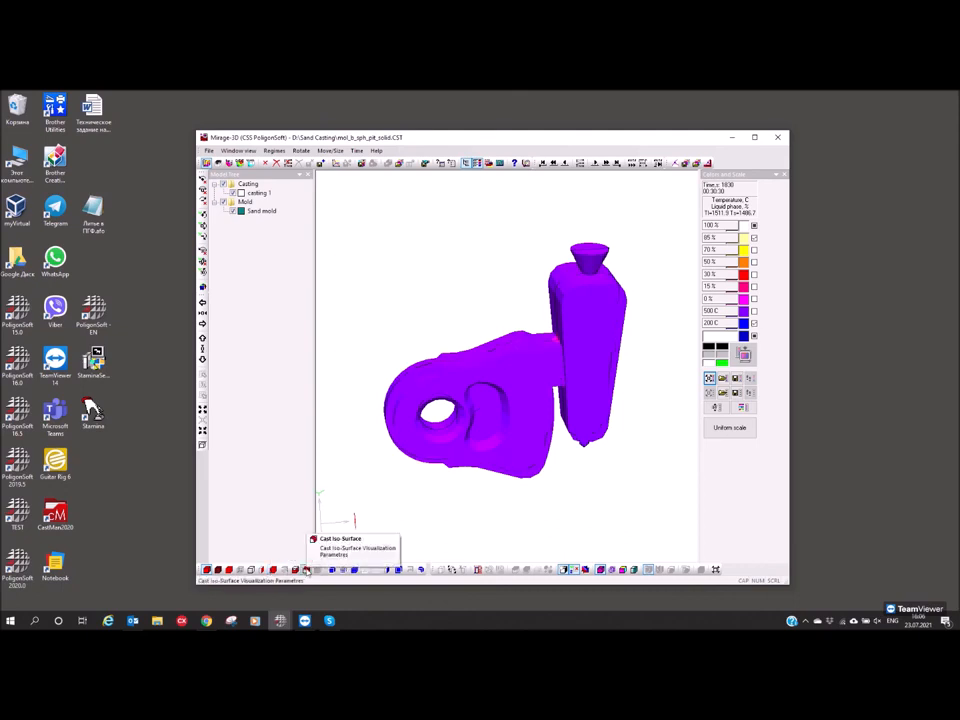
click(306, 570)
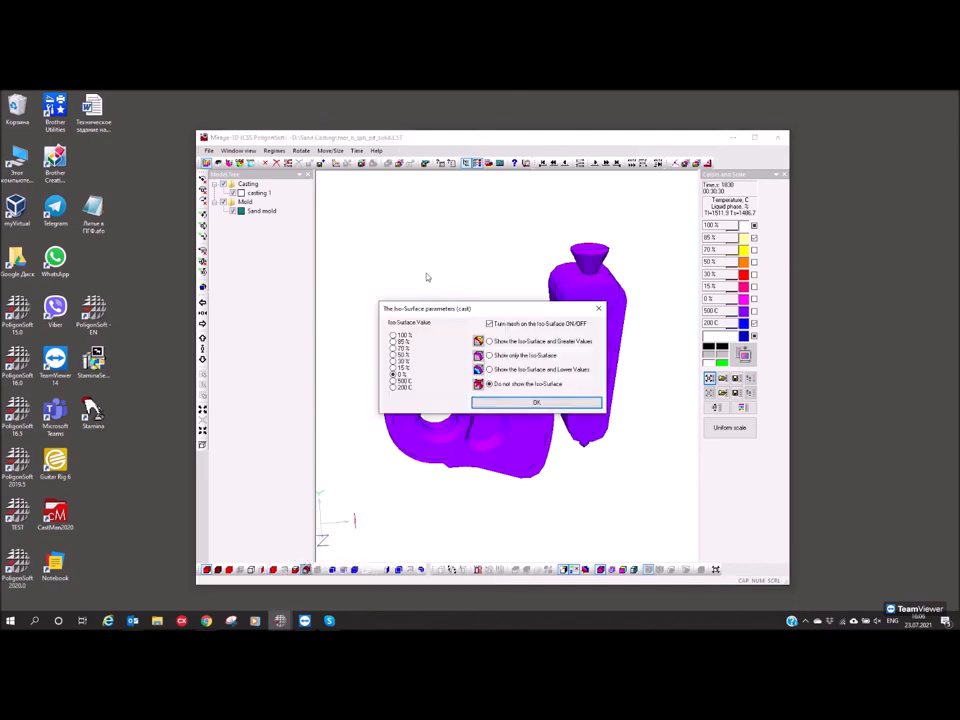
drag(425, 313, 266, 256)
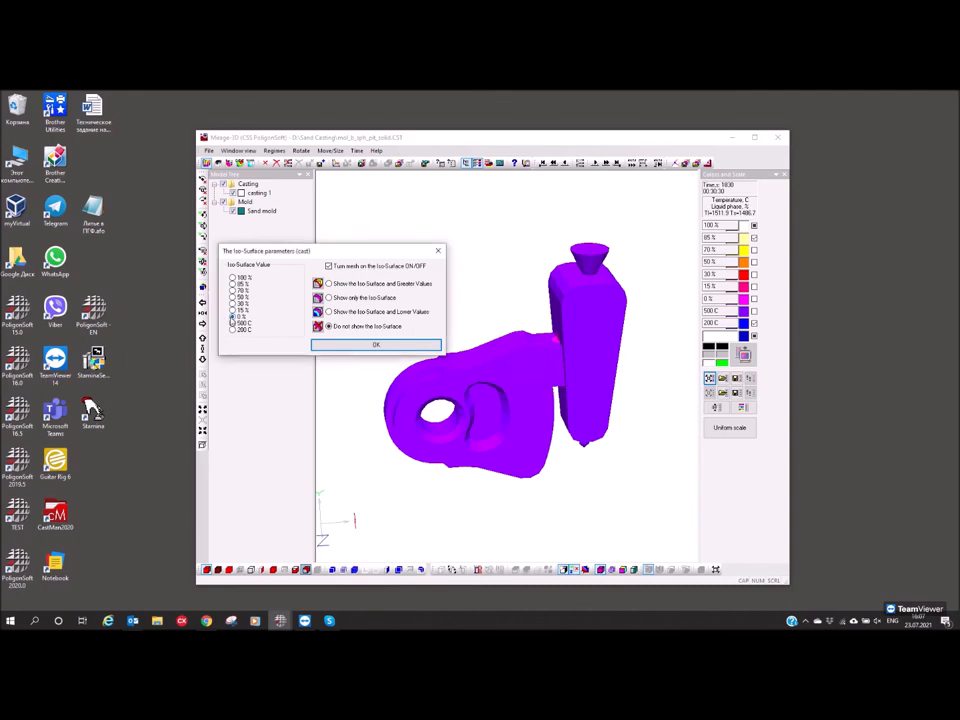
click(335, 284)
click(341, 347)
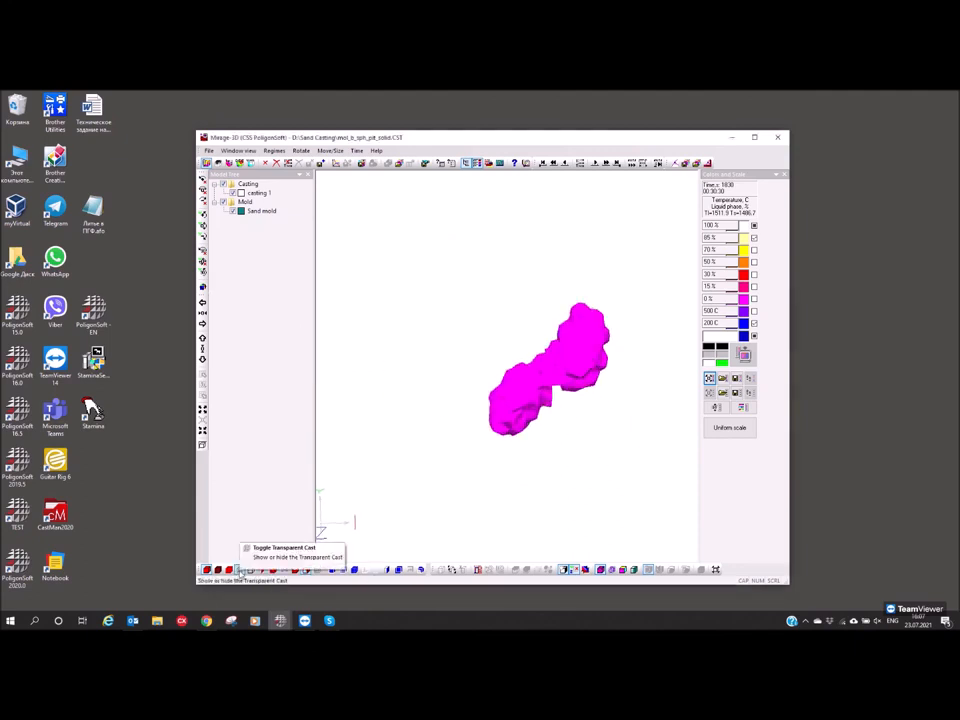
click(240, 569)
drag(437, 441, 476, 443)
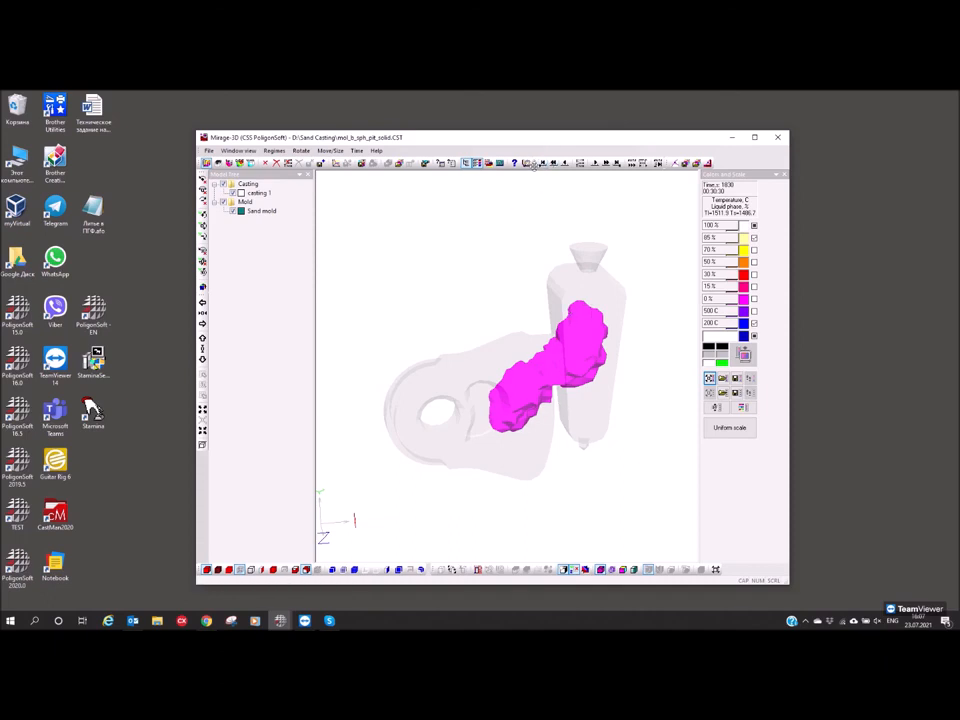
Move the 0 % iso-surface through solidification, from 860 s up to 2410 s and back to 2360 s, to examine the remaining liquid zone
click(632, 163)
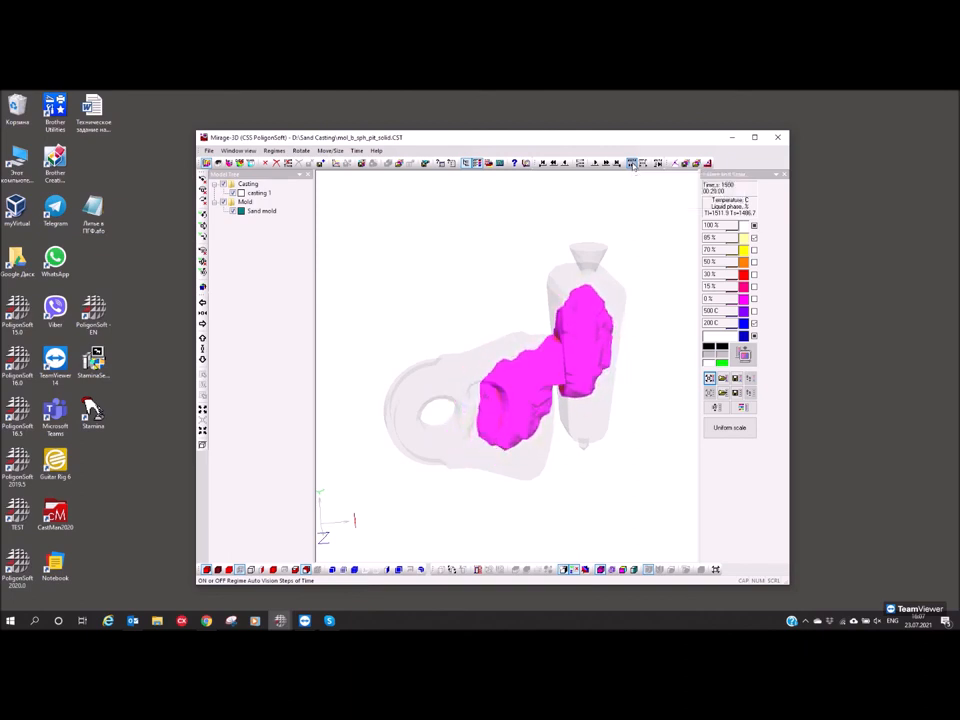
click(554, 163)
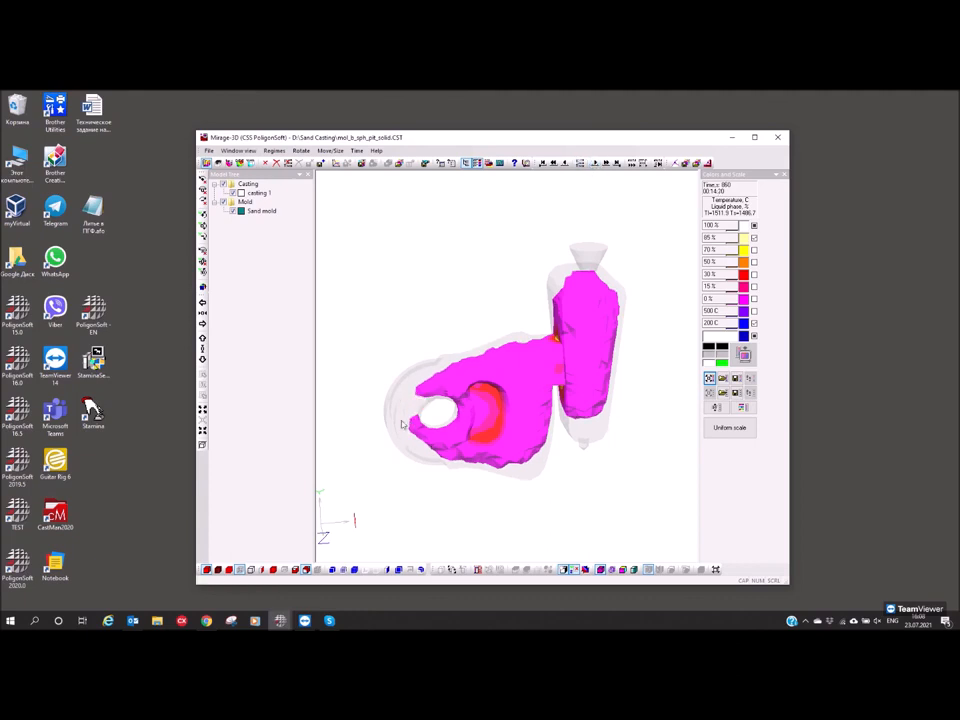
click(607, 163)
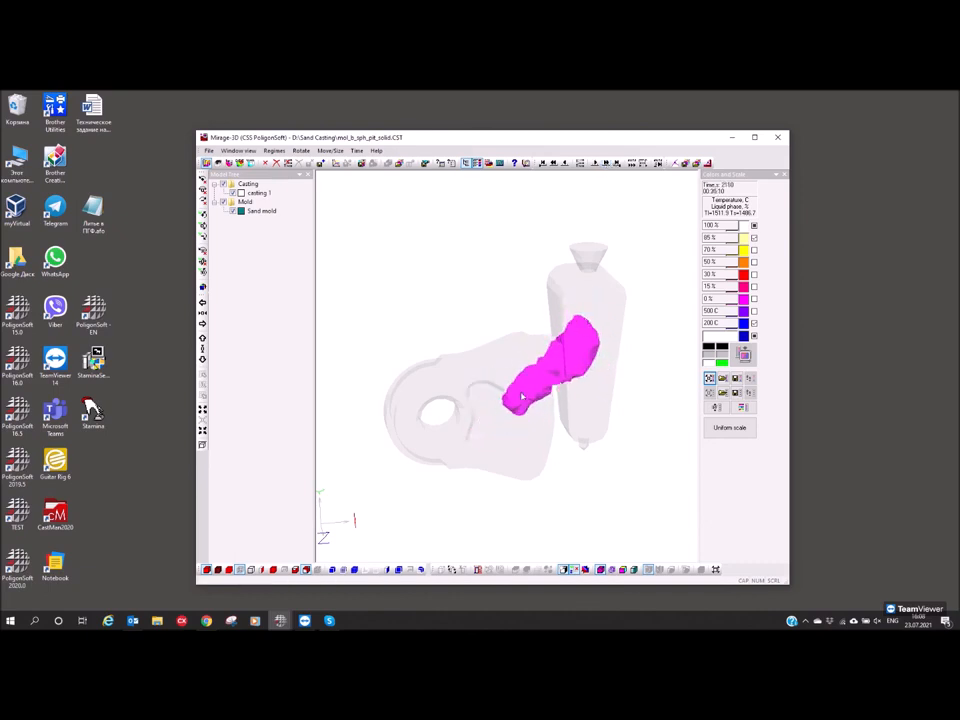
drag(606, 331, 467, 399)
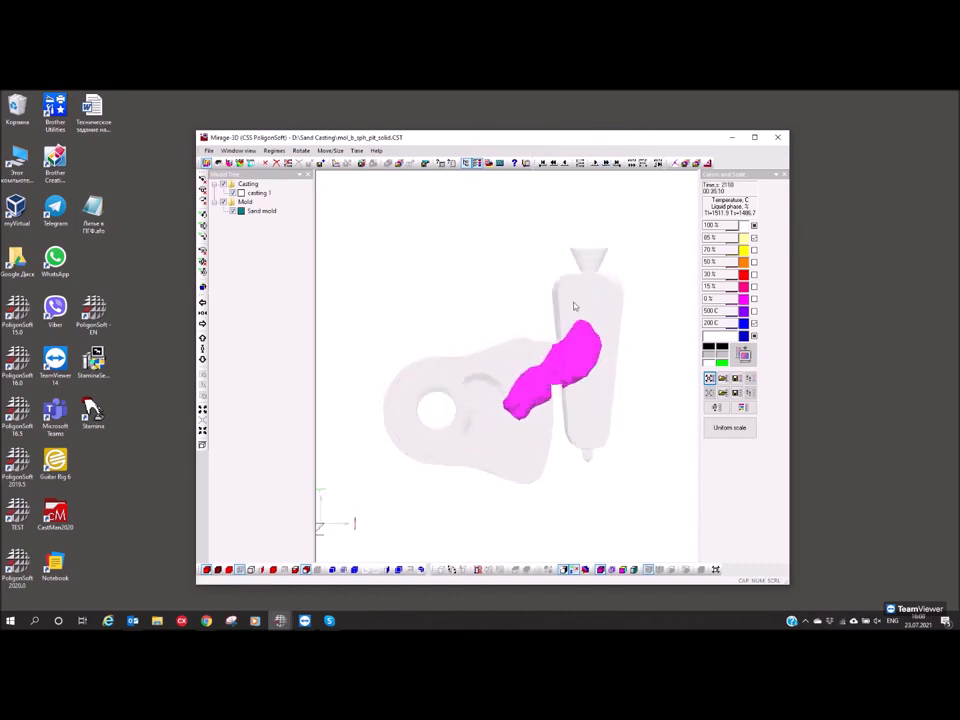
click(606, 164)
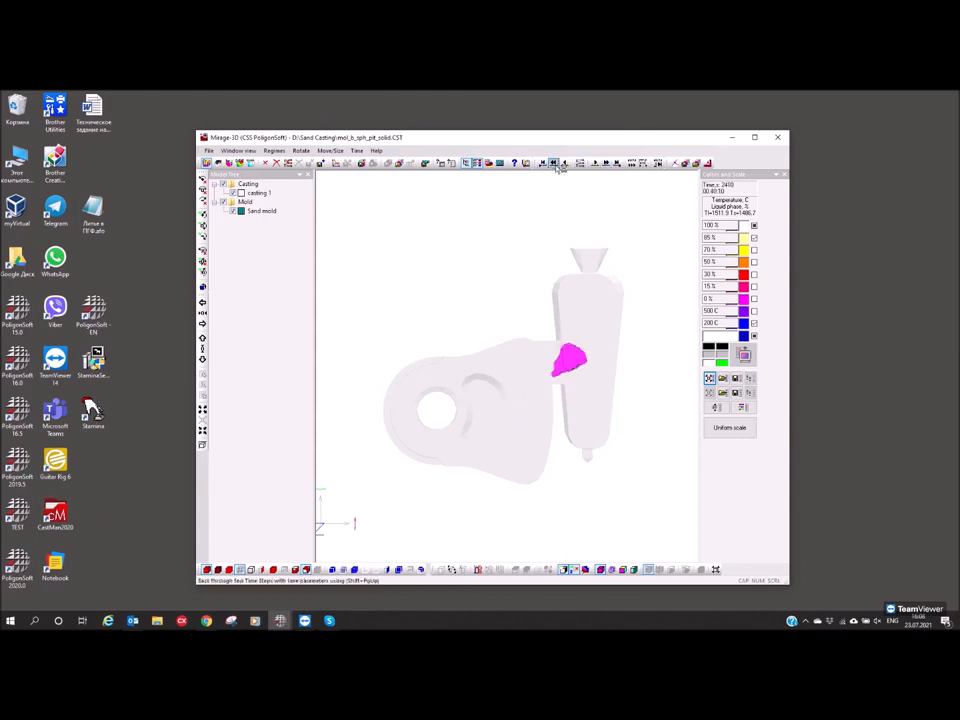
click(556, 164)
drag(501, 413, 526, 418)
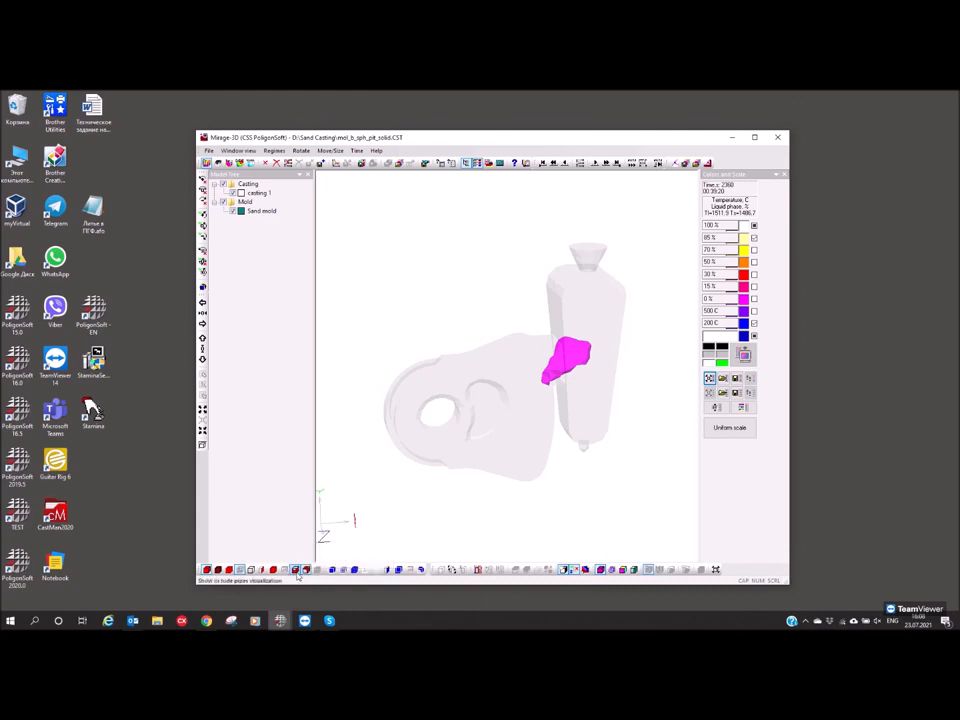
Turn on the pipe visualization, return to the start of solidification and advance the results to 720 s
click(541, 164)
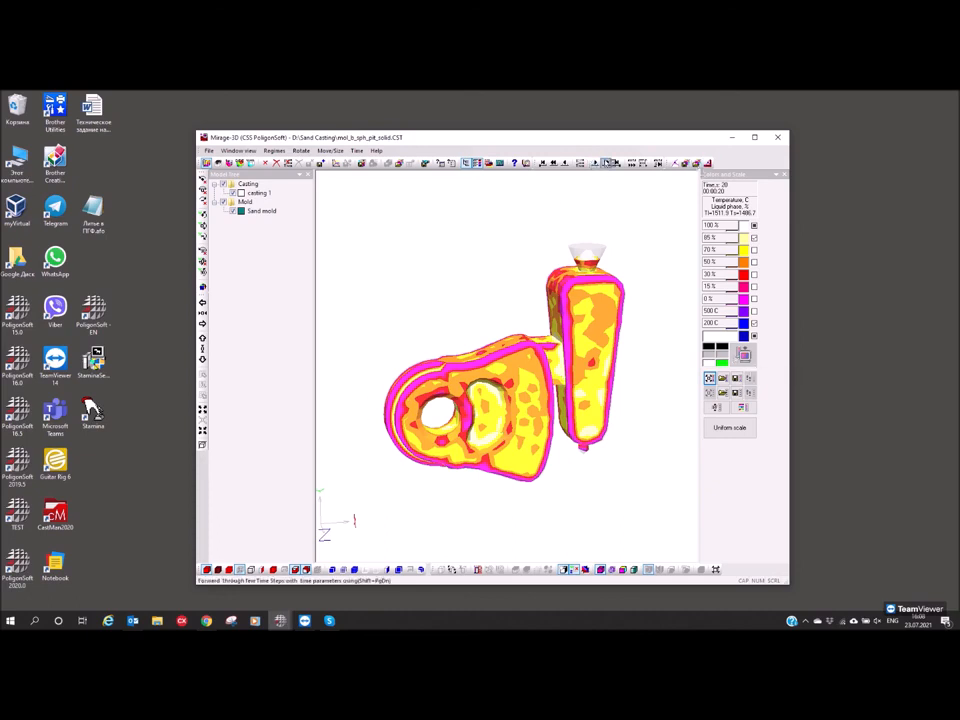
click(605, 163)
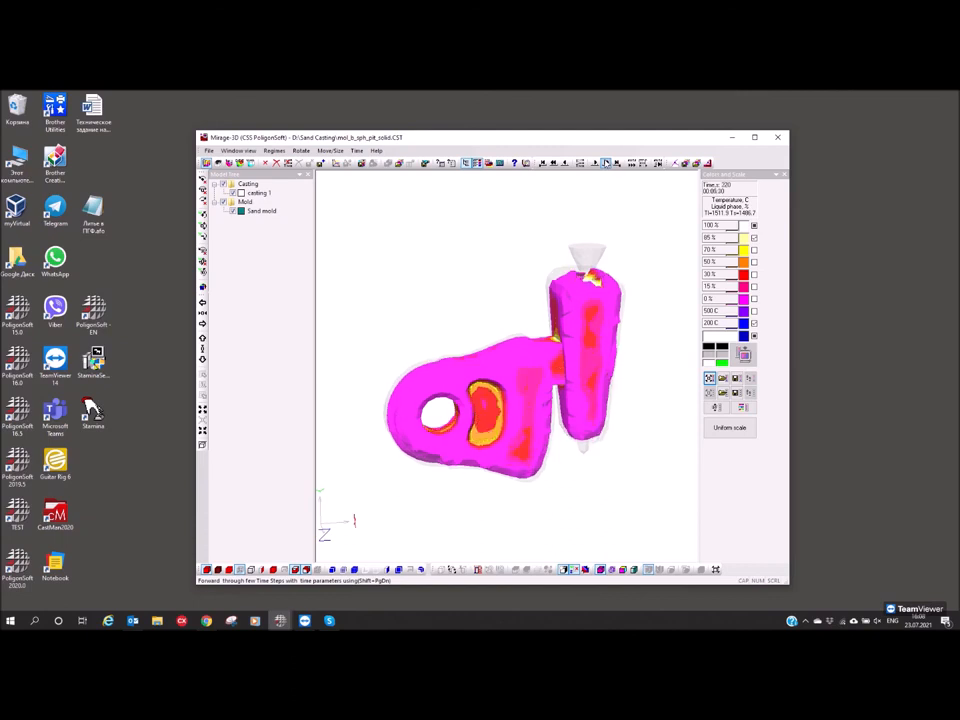
click(605, 163)
click(605, 163)
click(605, 163)
click(605, 163)
Examine the pipe at the top of the riser and advance the solidification results to 1020 s
drag(631, 317, 638, 384)
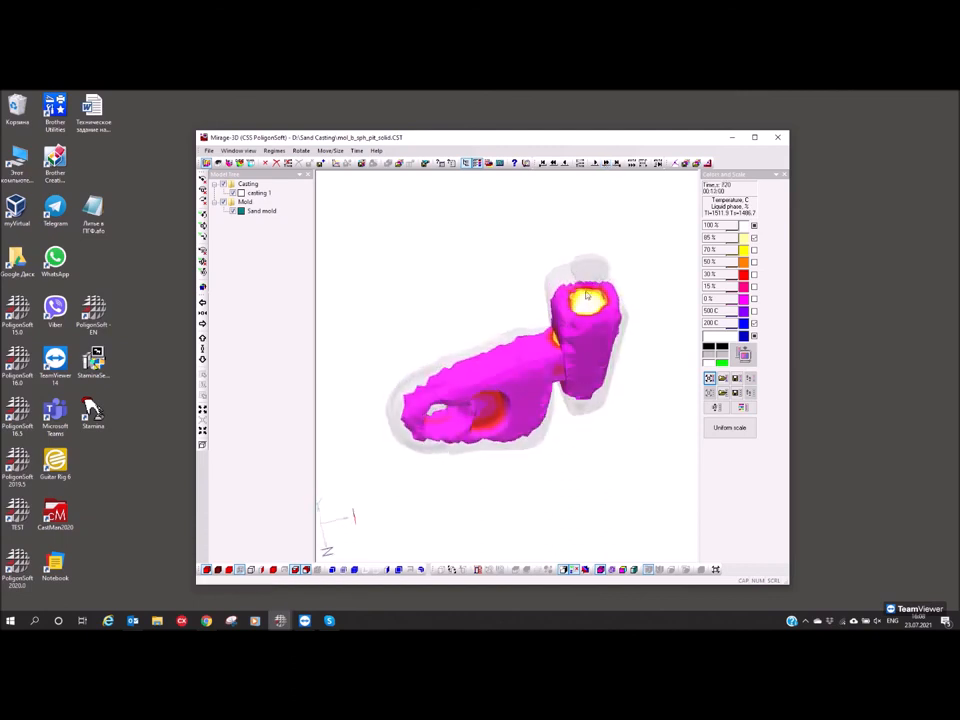
drag(582, 309, 617, 304)
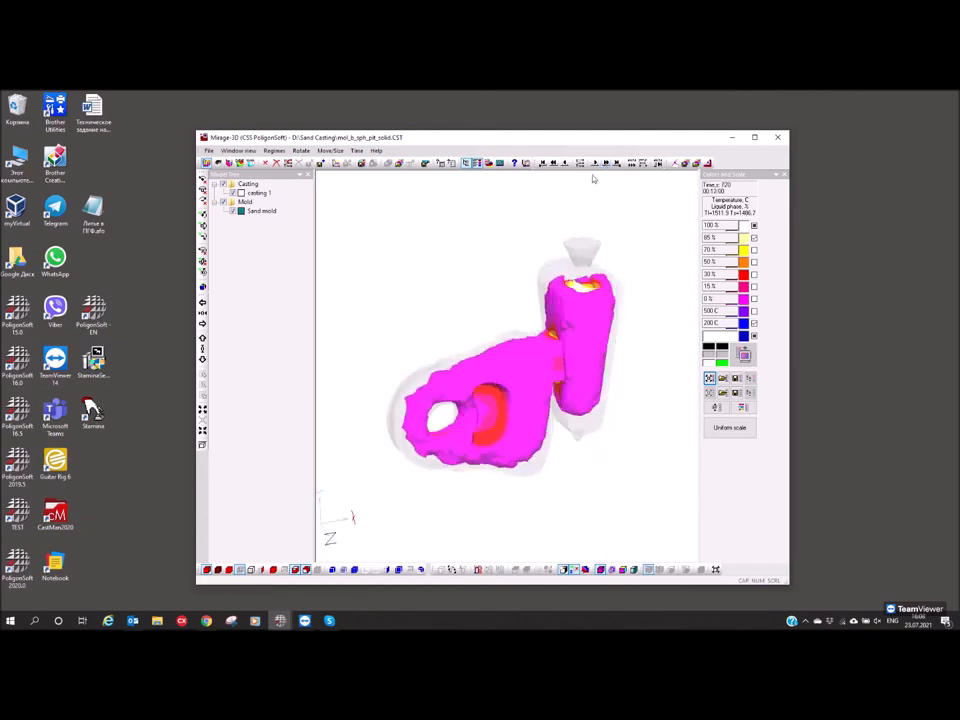
click(605, 163)
click(605, 163)
click(605, 163)
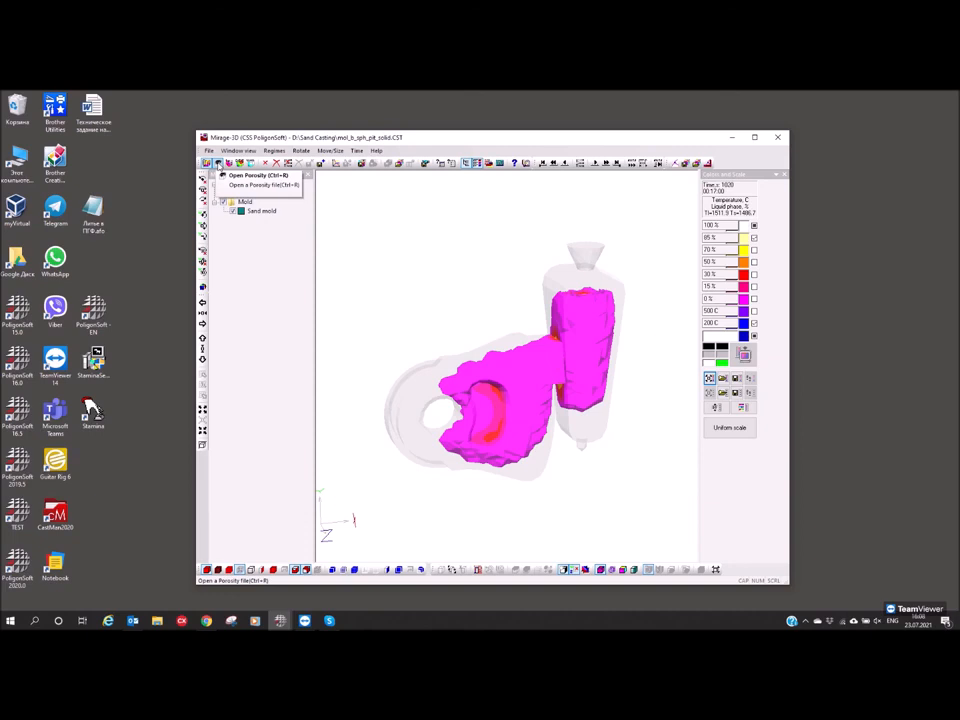
Open the porosity results file mol_b_sph_pit_solid.P3D from the Sand Casting folder
click(218, 163)
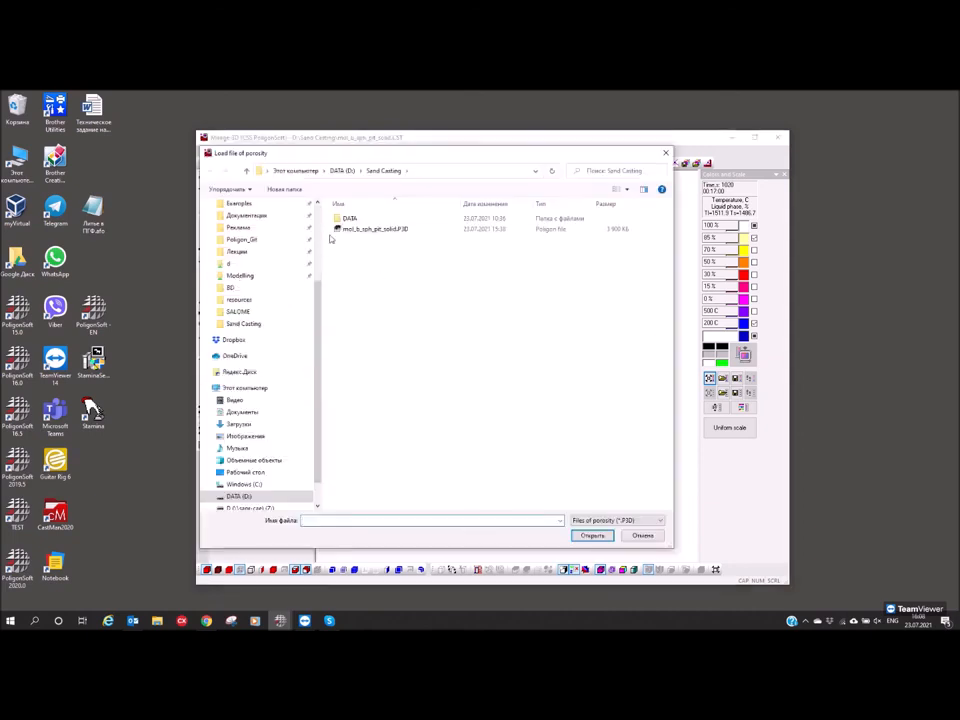
click(592, 535)
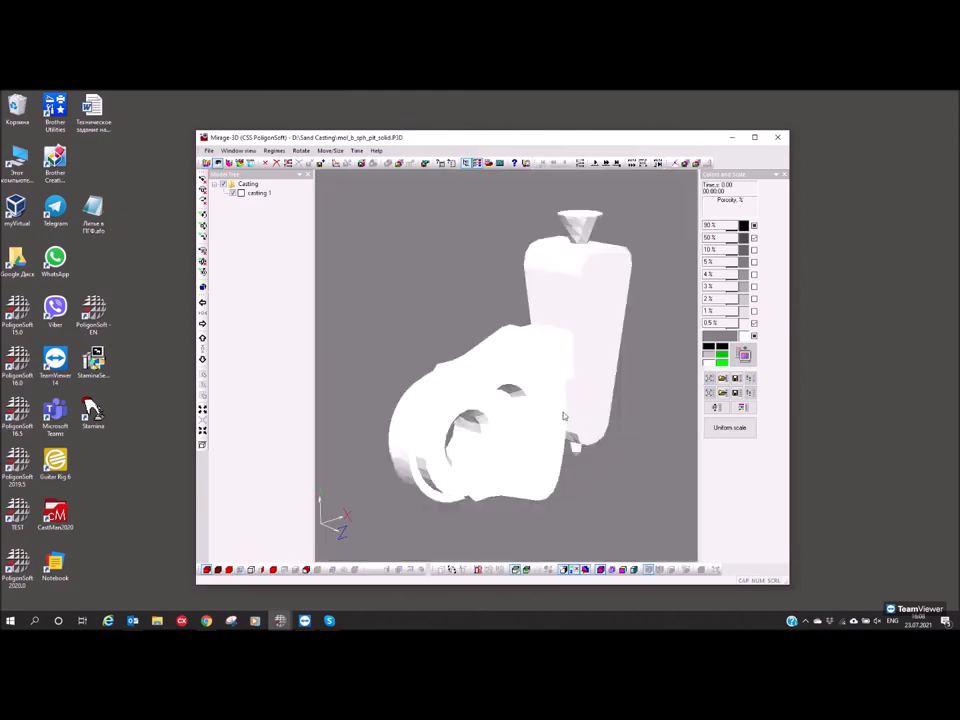
drag(564, 416, 526, 420)
Set the background colour of the porosity view to white and apply it
double_click(727, 337)
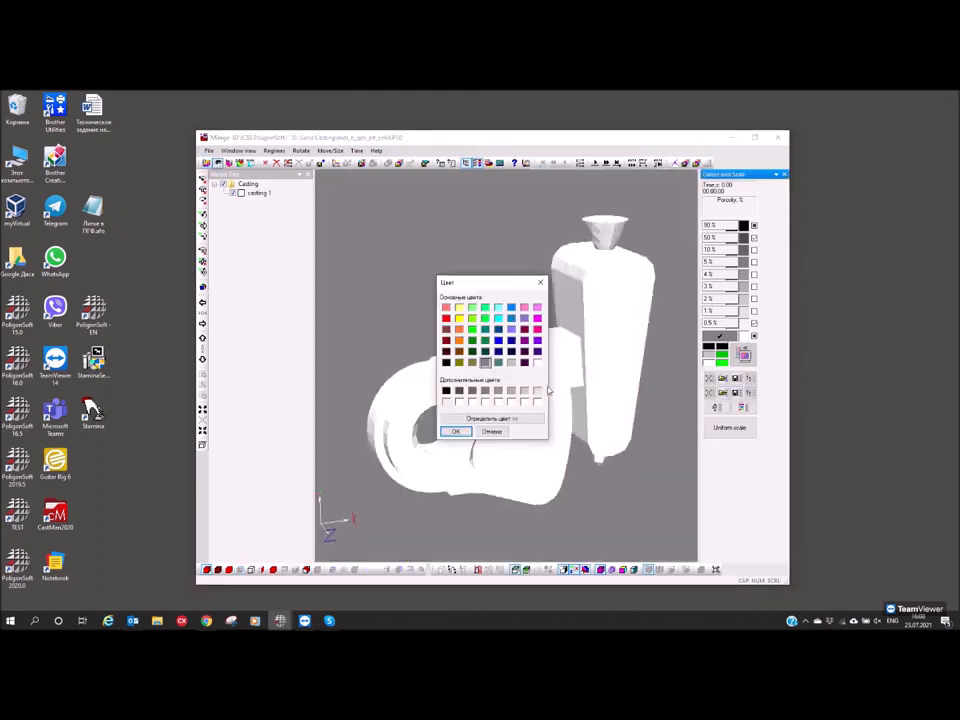
click(539, 365)
click(459, 433)
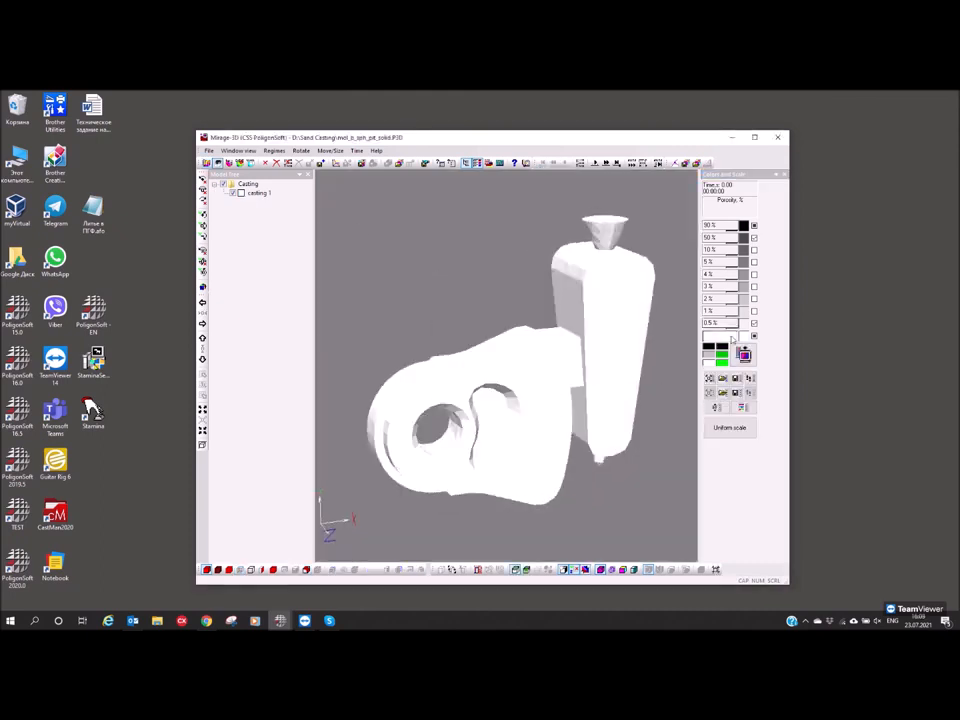
click(709, 378)
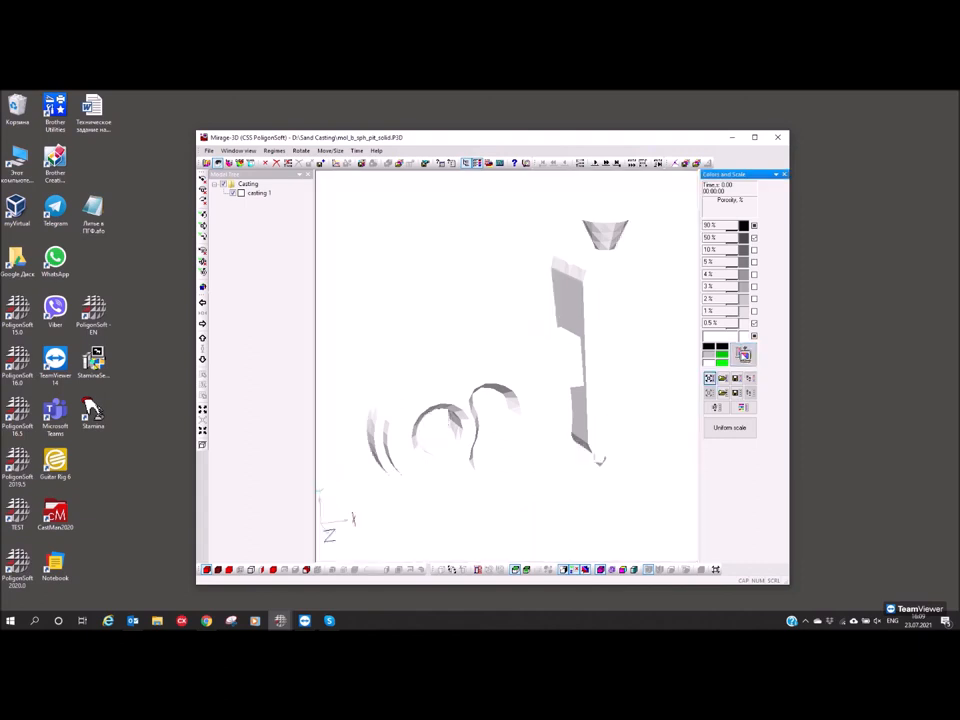
Replace the greyscale porosity scale with the multicolour one, from red to violet, and apply it to the casting
click(745, 408)
click(477, 386)
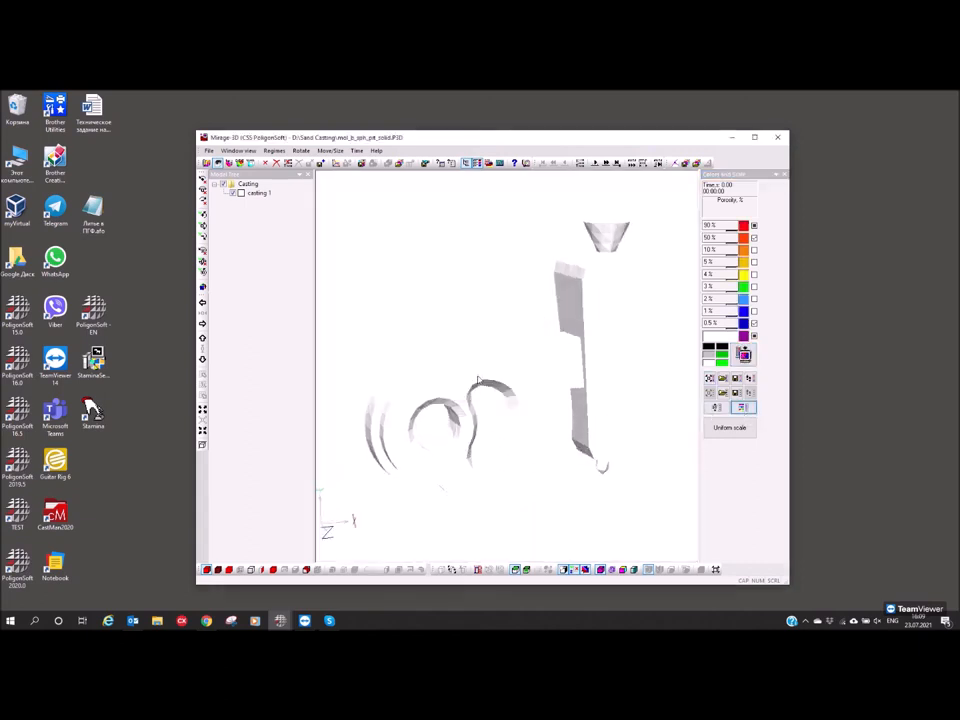
click(747, 358)
drag(570, 302, 590, 315)
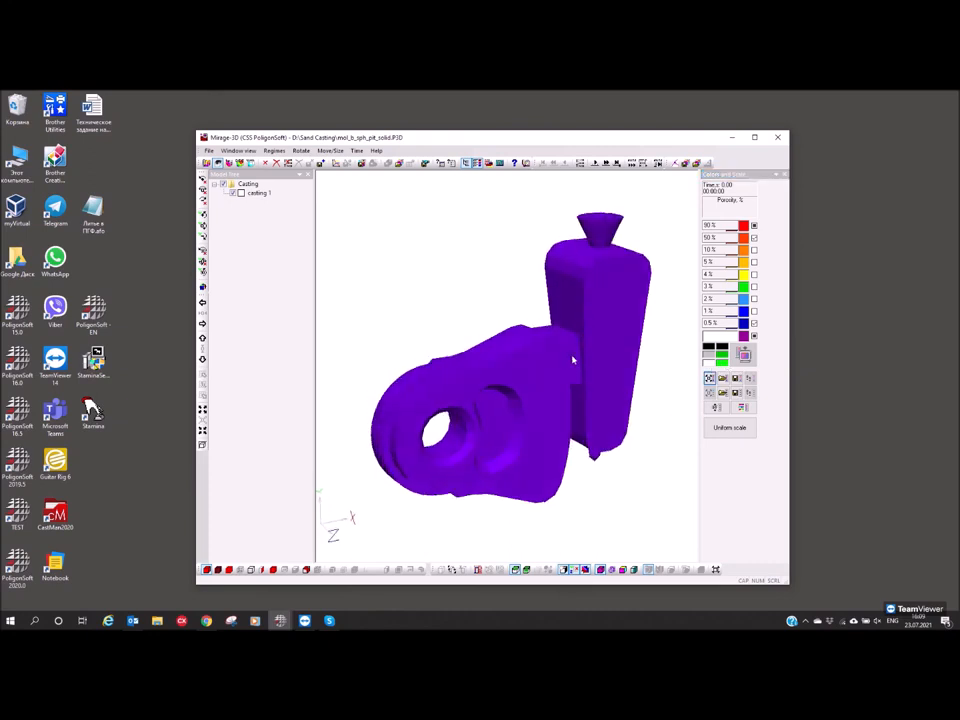
drag(572, 360, 560, 357)
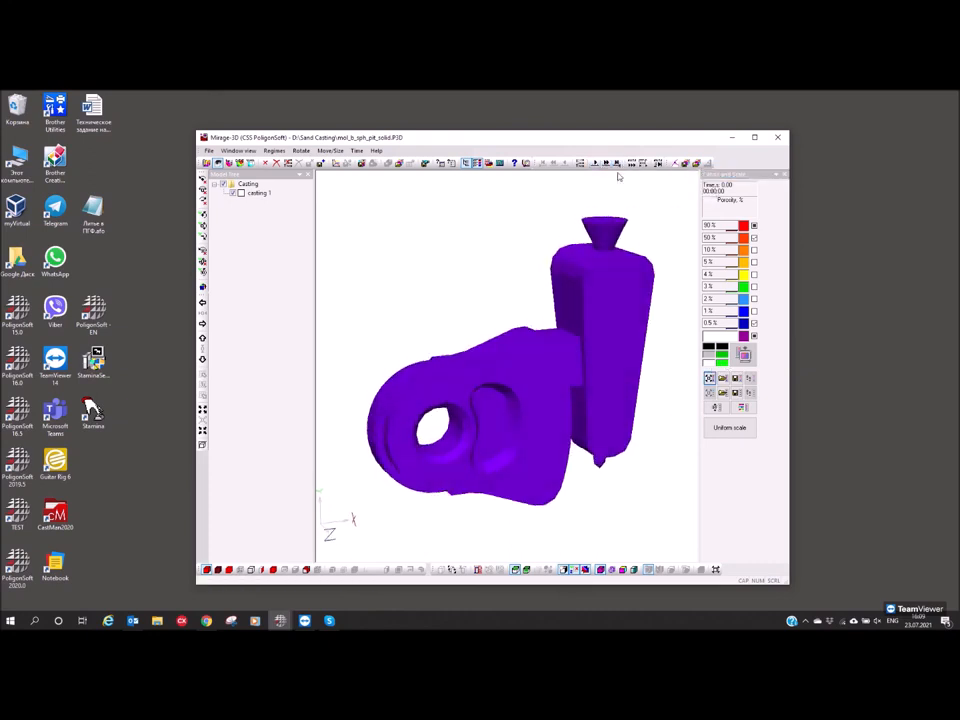
Go to the last time step of the porosity results, 2521 s, and set the 90 % level's colour to black
click(616, 163)
drag(565, 380, 575, 398)
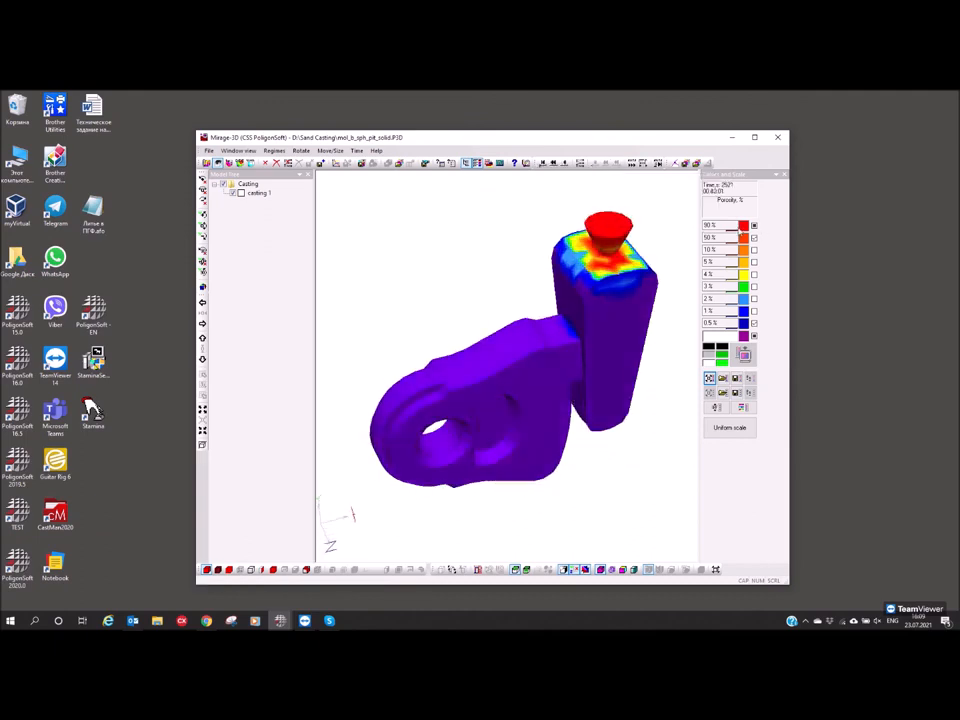
double_click(716, 250)
click(446, 362)
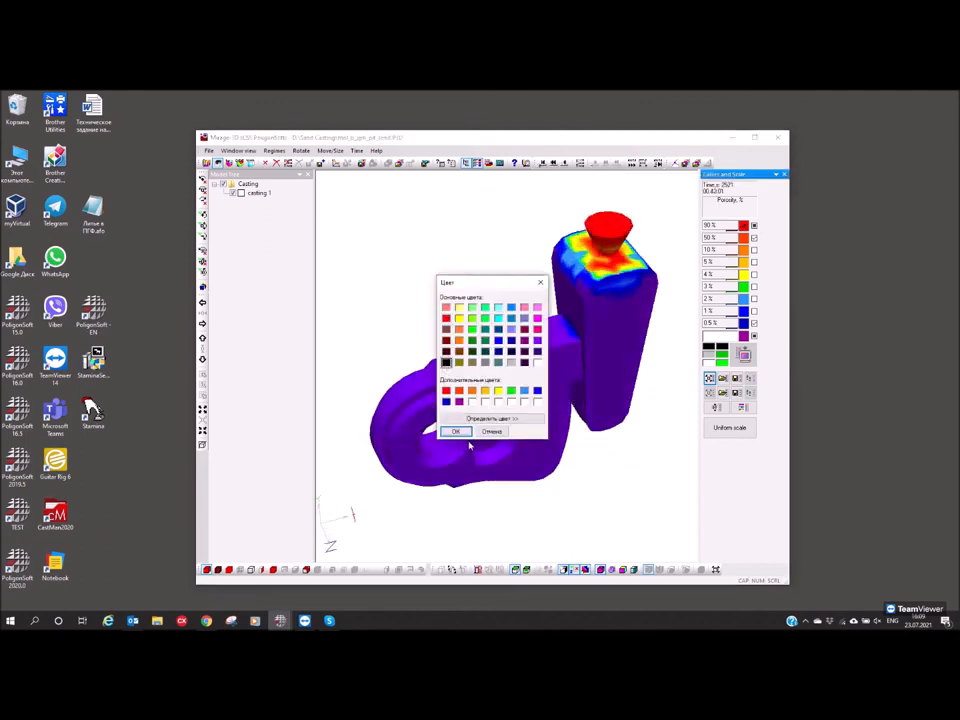
click(455, 431)
drag(620, 369, 632, 376)
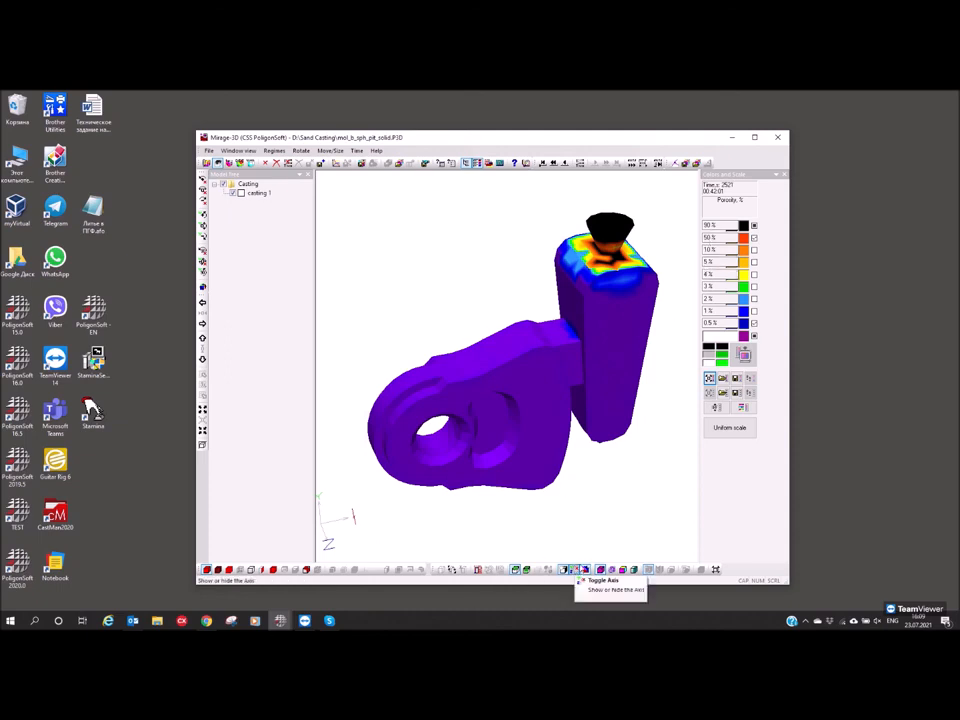
Show the porosity levels as distinct colour bands and cut the casting with a section to examine the porosity inside the casting and riser
click(586, 570)
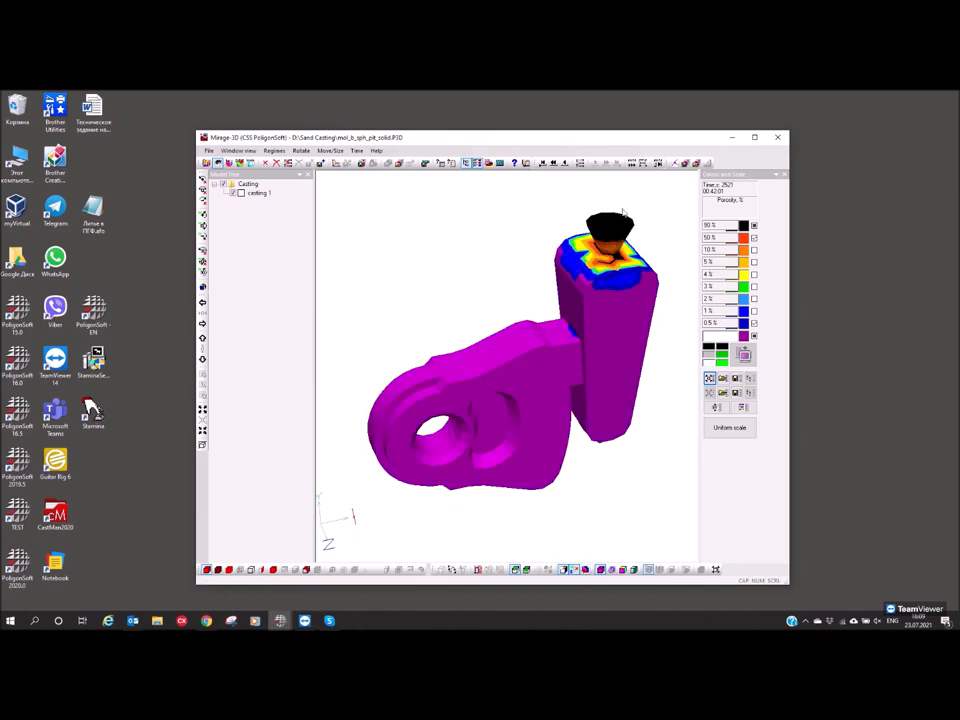
click(262, 572)
mouse_move(428, 427)
mouse_down()
mouse_move(427, 417)
mouse_move(431, 434)
mouse_up()
mouse_move(539, 397)
mouse_down()
mouse_move(517, 405)
mouse_move(499, 403)
mouse_move(535, 400)
mouse_move(489, 392)
mouse_move(530, 403)
mouse_up()
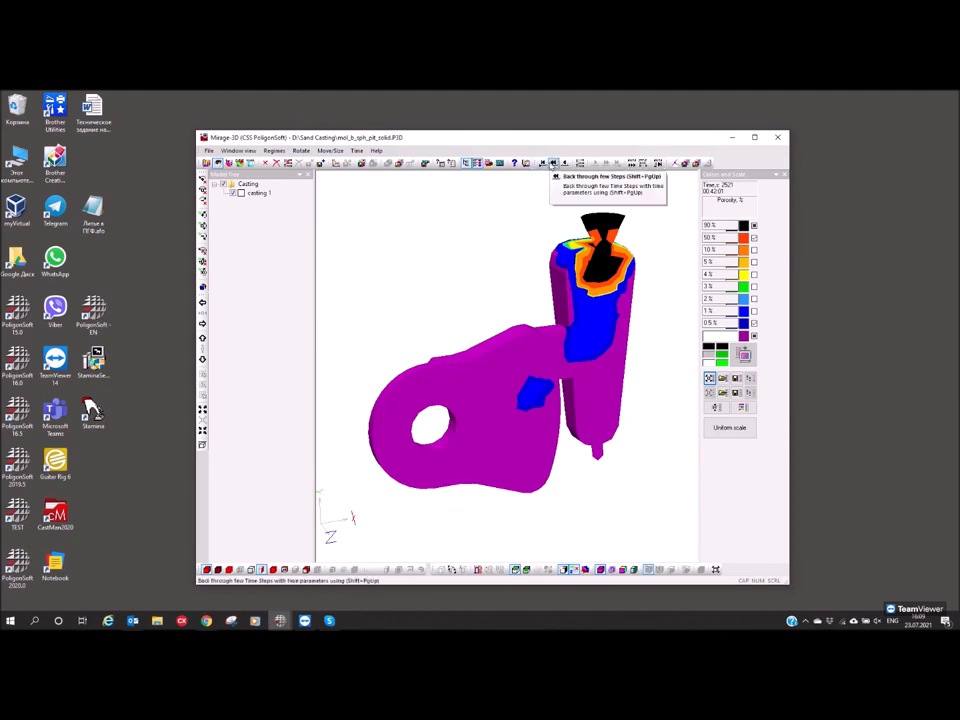
drag(524, 388, 503, 380)
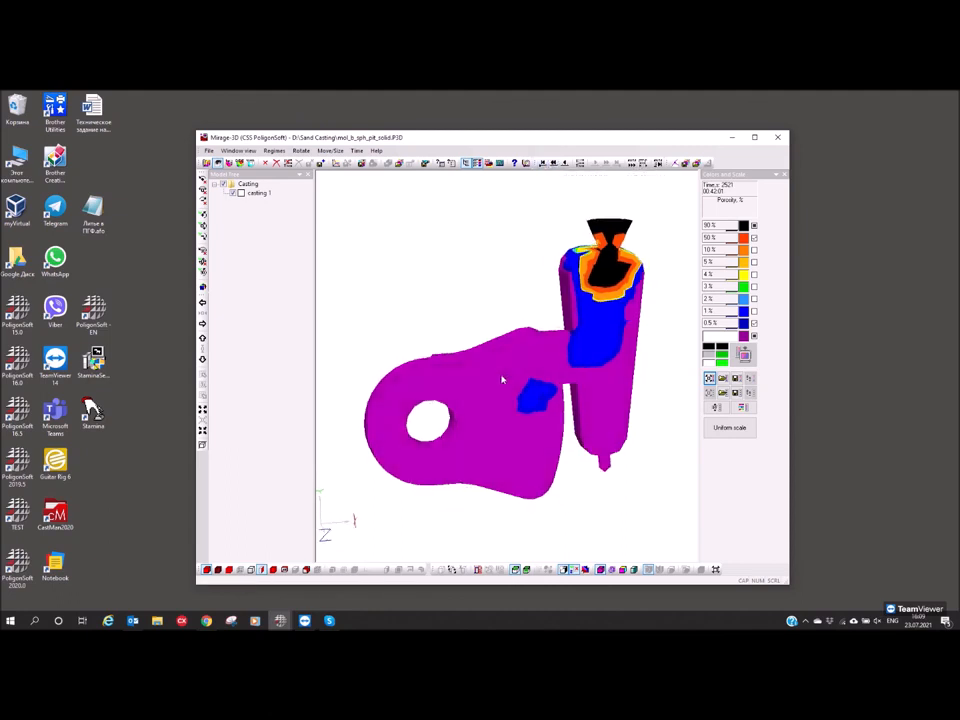
drag(473, 352, 506, 397)
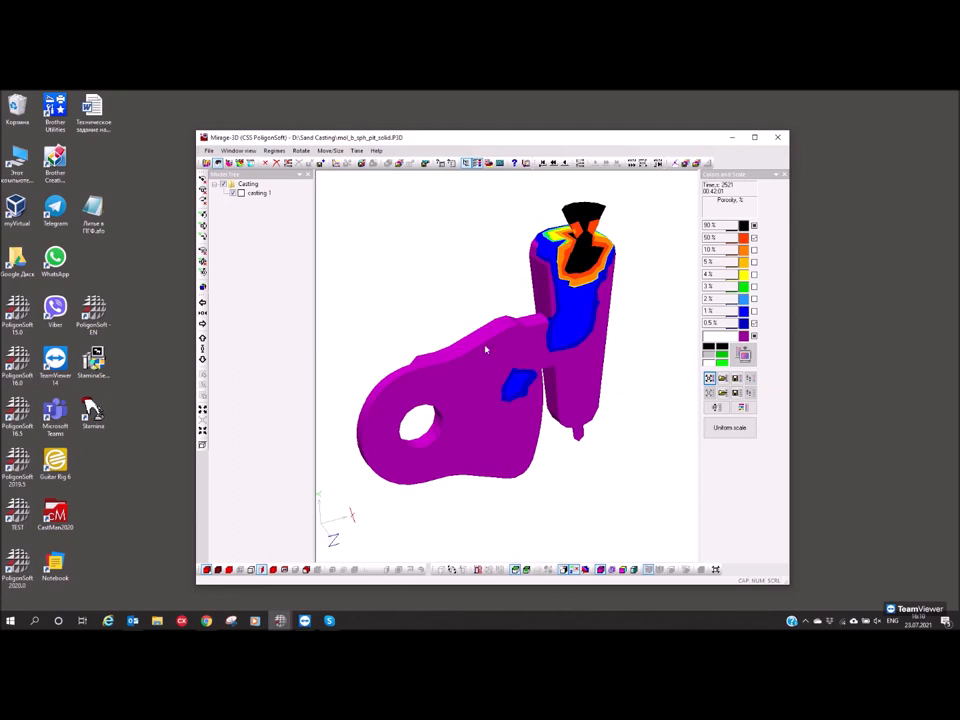
drag(547, 308, 514, 304)
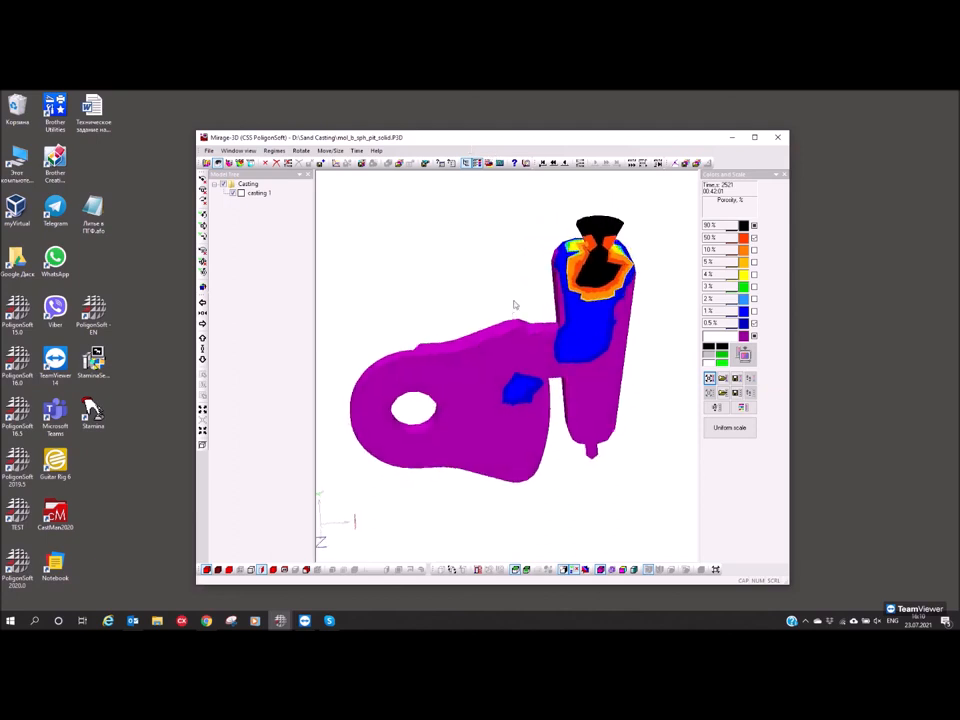